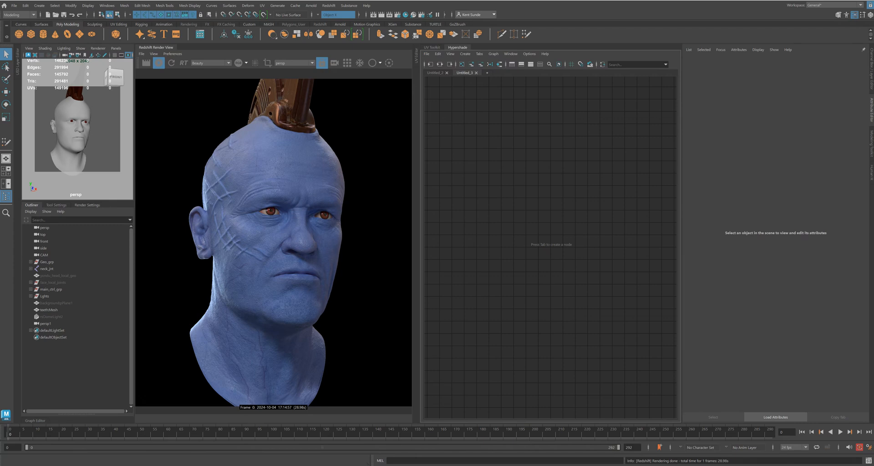
# Stop the timeline playback and the live render preview
pyautogui.hotkey('alt', 'v')
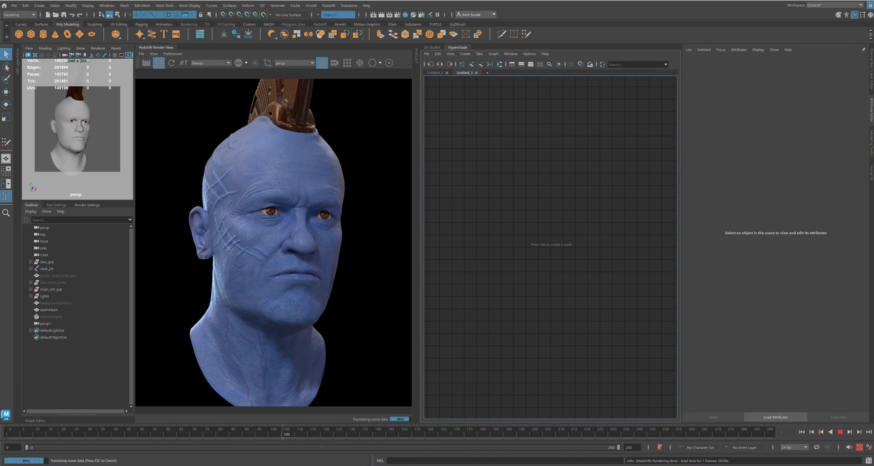
pyautogui.press('Escape')
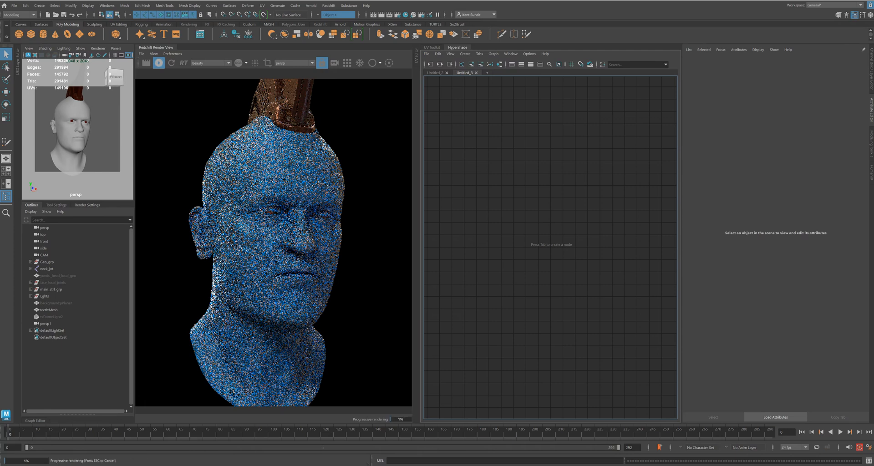
pyautogui.click(158, 63)
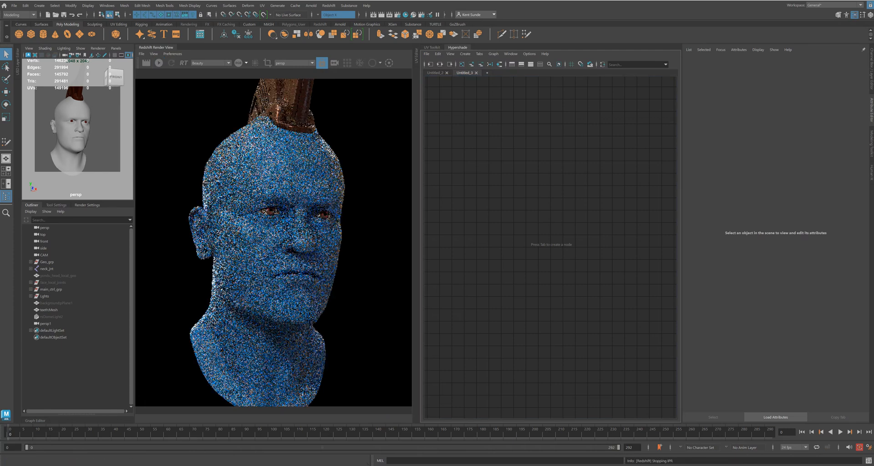
# Graph the shading network of the head mesh in the Hypershade
pyautogui.click(76, 132)
pyautogui.click(499, 64)
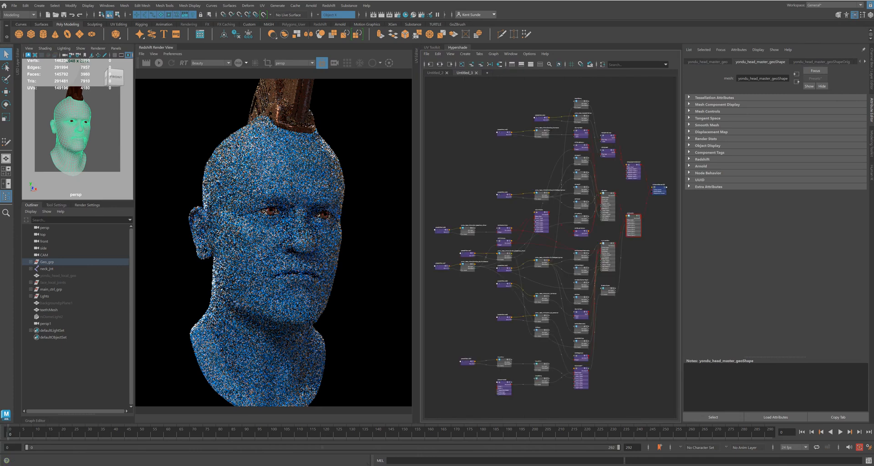
pyautogui.keyDown('alt'); pyautogui.moveTo(654, 283); pyautogui.dragTo(520, 345, button='middle'); pyautogui.keyUp('alt')
pyautogui.scroll(6, 520, 345)
pyautogui.keyDown('alt'); pyautogui.moveTo(590, 107); pyautogui.dragTo(557, 316, button='middle'); pyautogui.keyUp('alt')
pyautogui.scroll(-5, 601, 267)
# Disconnect the rsYonduSkin material and rsDisplacementBlender1 from the head's shading group
pyautogui.click(538, 254)
pyautogui.moveTo(538, 254); pyautogui.dragTo(625, 245)
pyautogui.moveTo(578, 231); pyautogui.dragTo(592, 284)
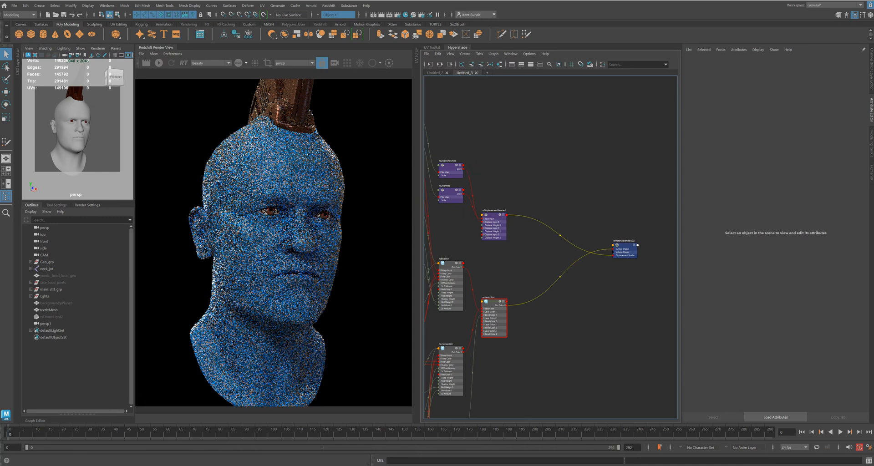
pyautogui.press('Delete')
pyautogui.scroll(3, 538, 290)
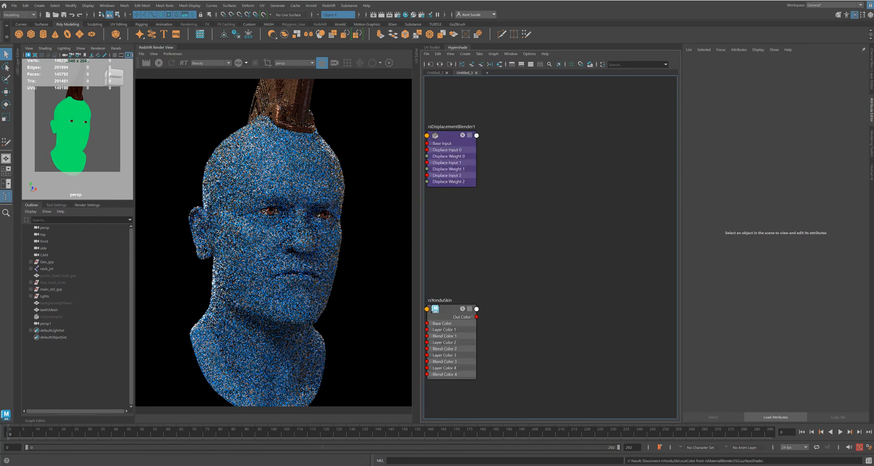
# Connect the Out output of rsDisplacementBlender1 to the shading group's Displacement Shader input and place the blender lower in the graph
pyautogui.moveTo(659, 227); pyautogui.dragTo(649, 222)
pyautogui.keyDown('alt'); pyautogui.moveTo(546, 273); pyautogui.dragTo(540, 349, button='middle'); pyautogui.keyUp('alt')
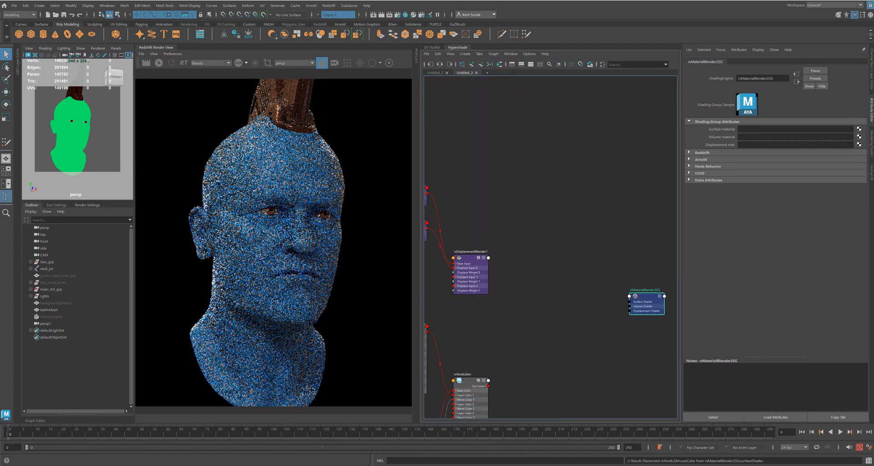
pyautogui.click(470, 258)
pyautogui.press('3')
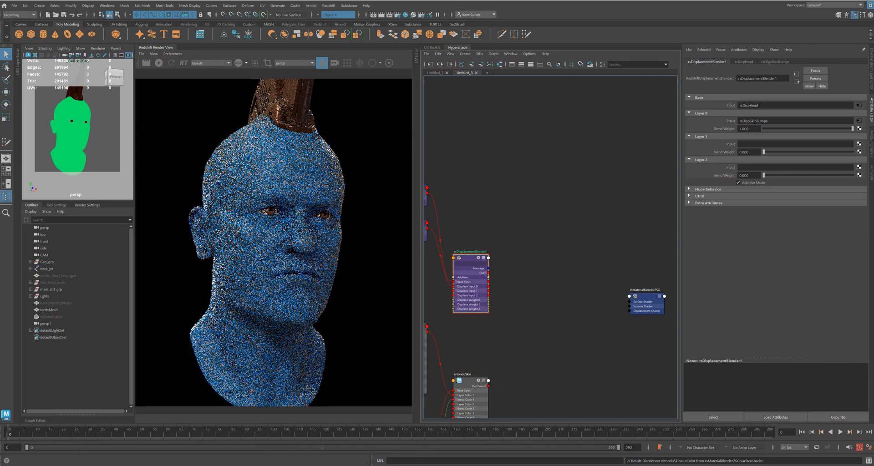
pyautogui.moveTo(488, 272); pyautogui.dragTo(629, 311)
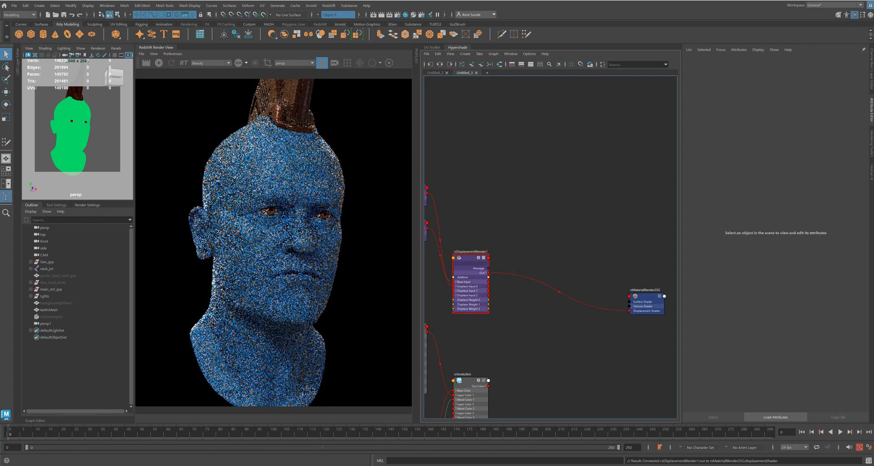
pyautogui.moveTo(470, 259); pyautogui.dragTo(544, 336)
# Create a RedshiftToonMaterial node, delete its automatically added shading group and place the material above the displacement blender
pyautogui.moveTo(548, 221); pyautogui.dragTo(636, 227)
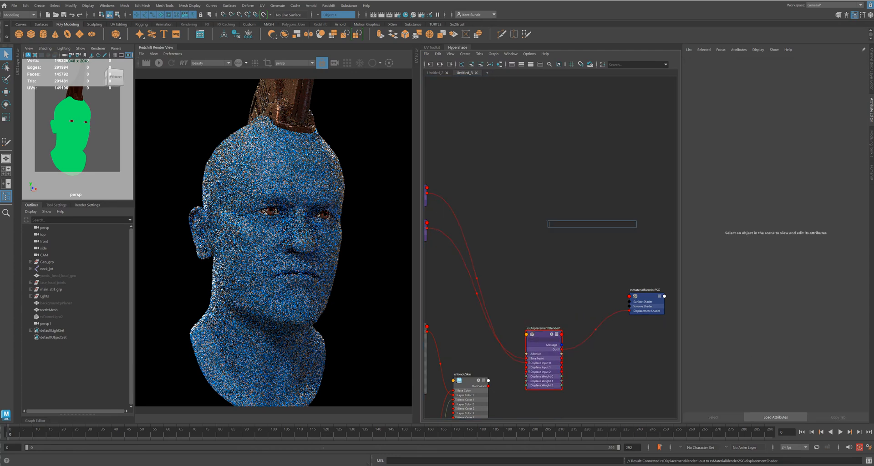
pyautogui.write('t')
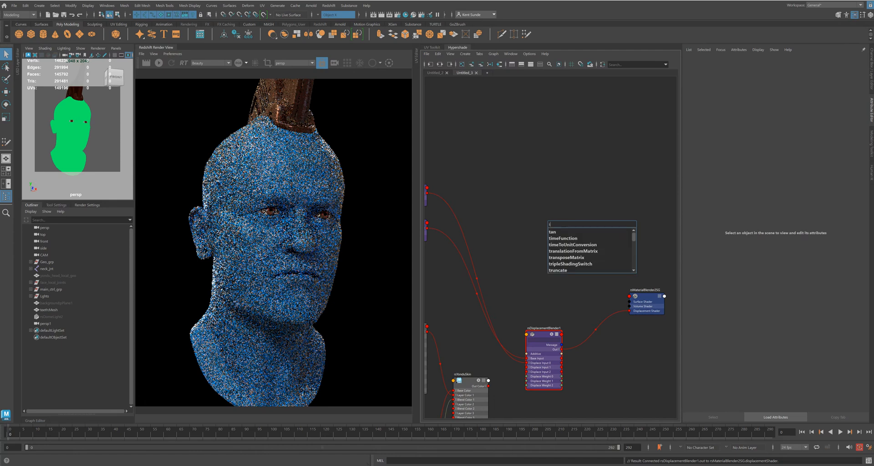
pyautogui.write('oo')
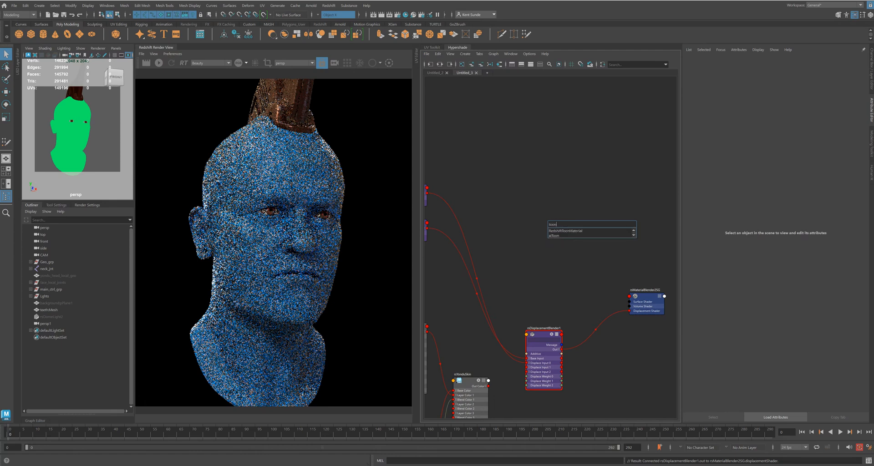
pyautogui.write('n')
pyautogui.press('Return')
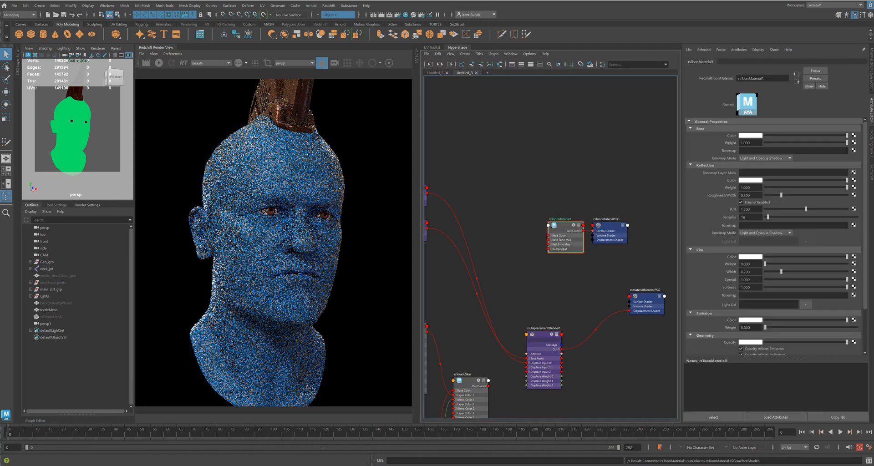
pyautogui.press('Delete')
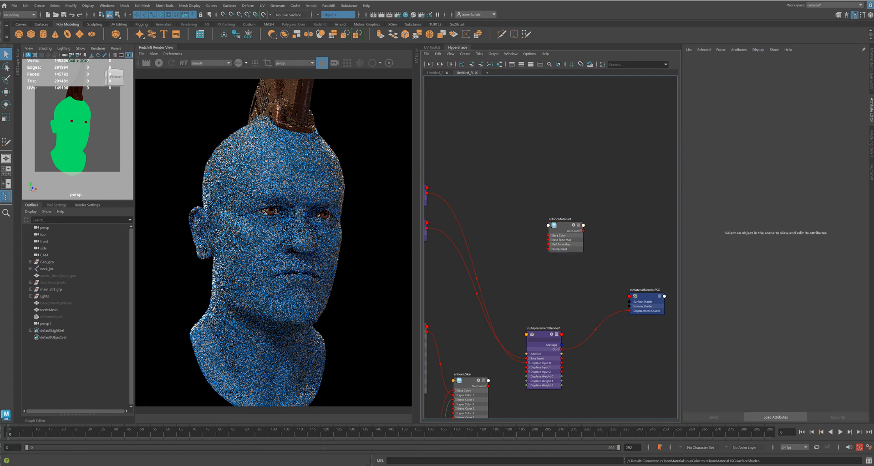
pyautogui.moveTo(564, 231); pyautogui.dragTo(566, 257)
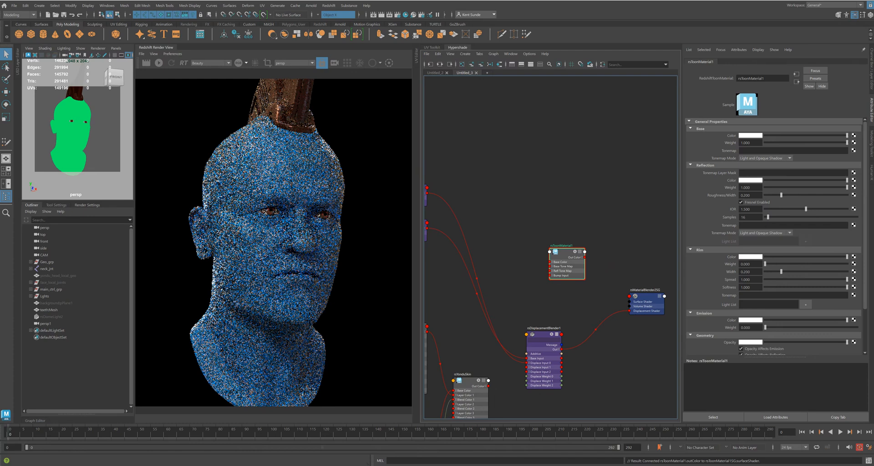
# Rename the head's shading group as rsTOonHead
pyautogui.click(646, 296)
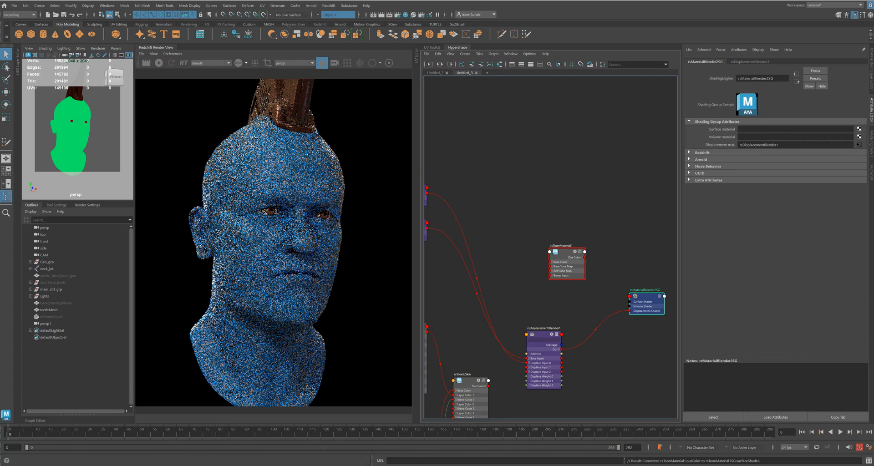
pyautogui.moveTo(775, 78); pyautogui.dragTo(747, 77)
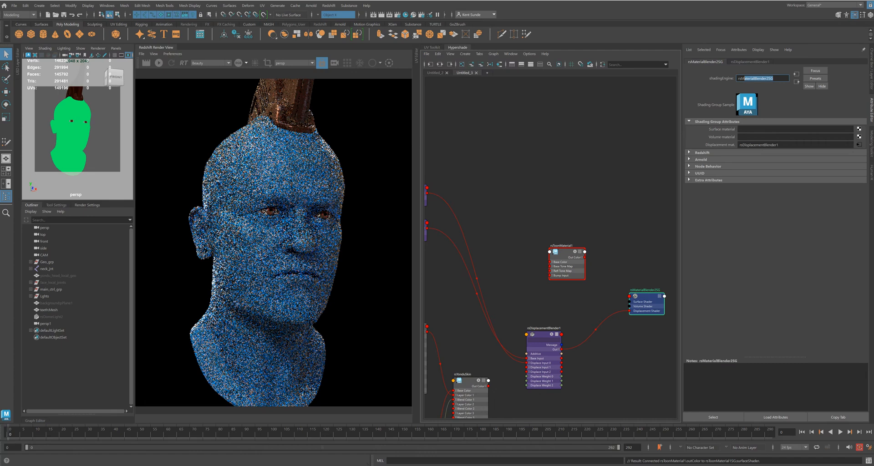
pyautogui.scroll(4, 646, 293)
pyautogui.doubleClick(647, 287)
pyautogui.write('r')
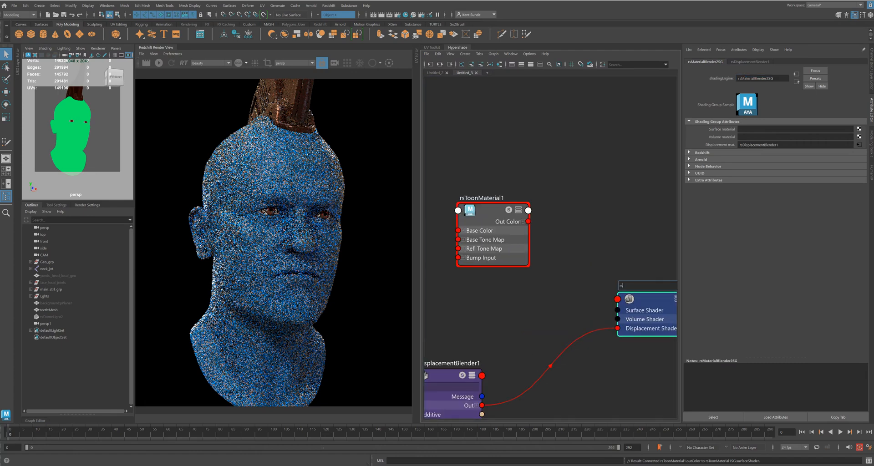
pyautogui.write('sTOonHead')
pyautogui.press('Return')
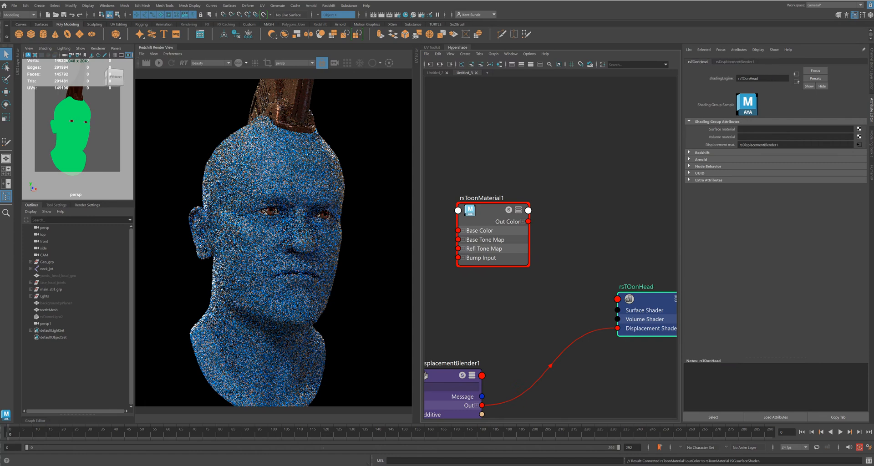
# Connect the toon material's Out Color to the Surface Shader input of rsTOonHead and restart the live render
pyautogui.keyDown('alt'); pyautogui.moveTo(564, 282); pyautogui.dragTo(541, 241, button='middle'); pyautogui.keyUp('alt')
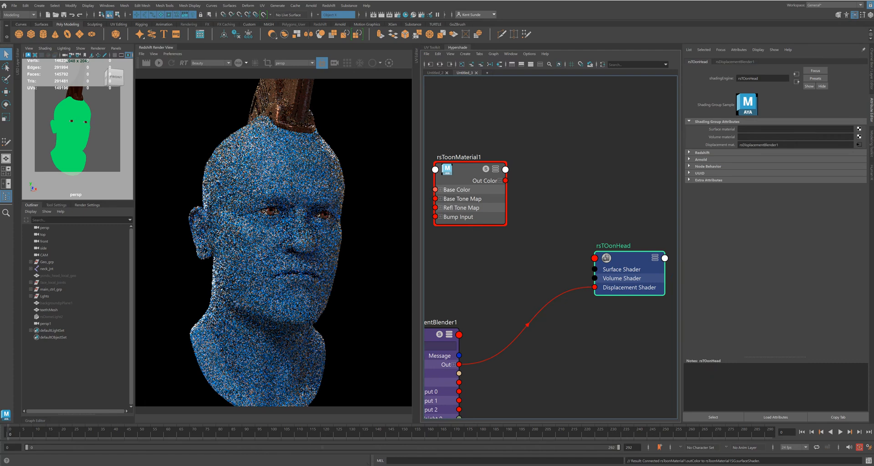
pyautogui.moveTo(505, 180); pyautogui.dragTo(594, 269)
pyautogui.click(159, 63)
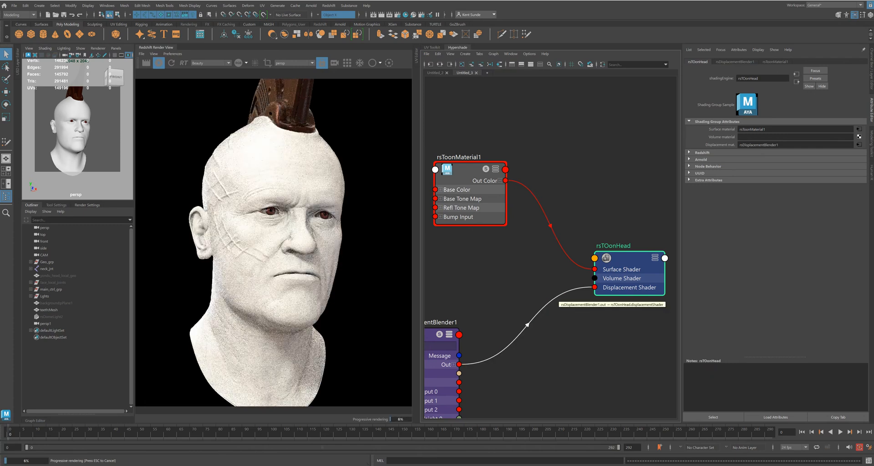
pyautogui.scroll(-3, 653, 227)
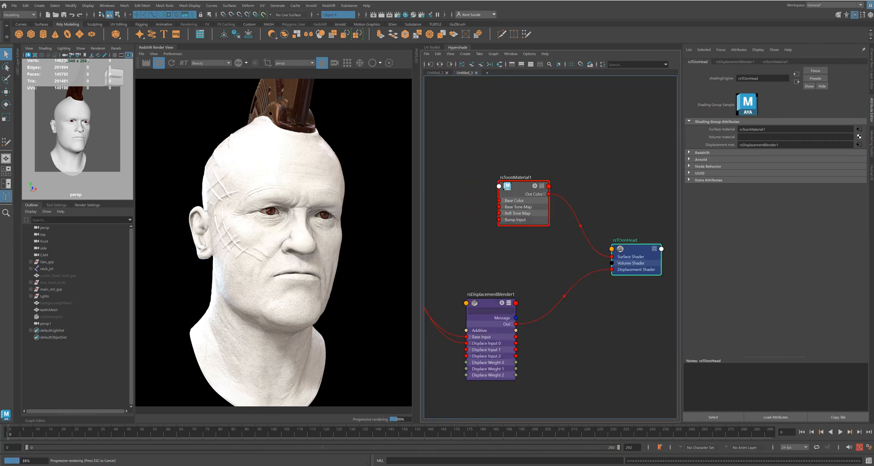
pyautogui.keyDown('alt'); pyautogui.moveTo(550, 264); pyautogui.dragTo(578, 275, button='middle'); pyautogui.keyUp('alt')
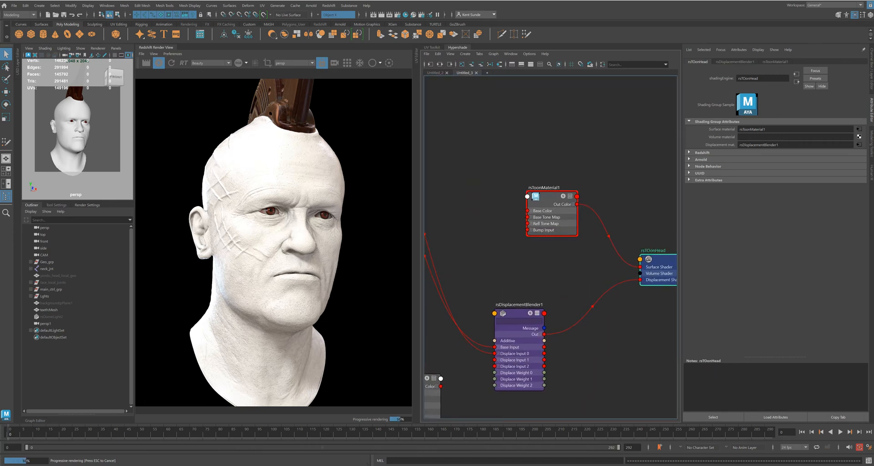
# Set the toon material's base color to blue with hue about 237.6, saturation about 0.908 and value about 0.797
pyautogui.moveTo(550, 196)
pyautogui.mouseDown()
pyautogui.moveTo(541, 169)
pyautogui.moveTo(545, 186)
pyautogui.mouseUp()
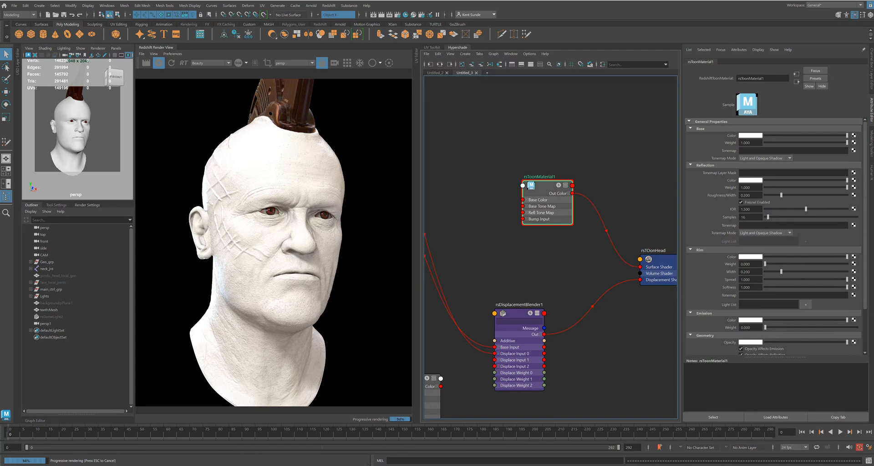
pyautogui.click(749, 136)
pyautogui.click(772, 151)
pyautogui.moveTo(772, 151); pyautogui.dragTo(769, 151)
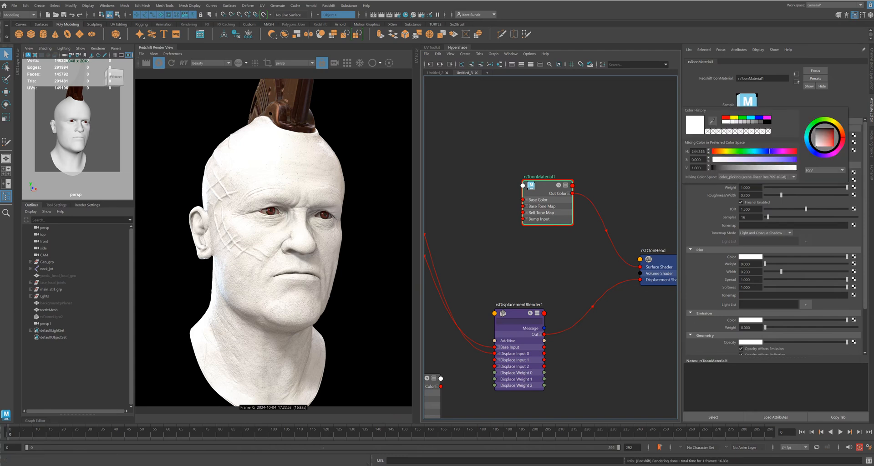
pyautogui.click(786, 160)
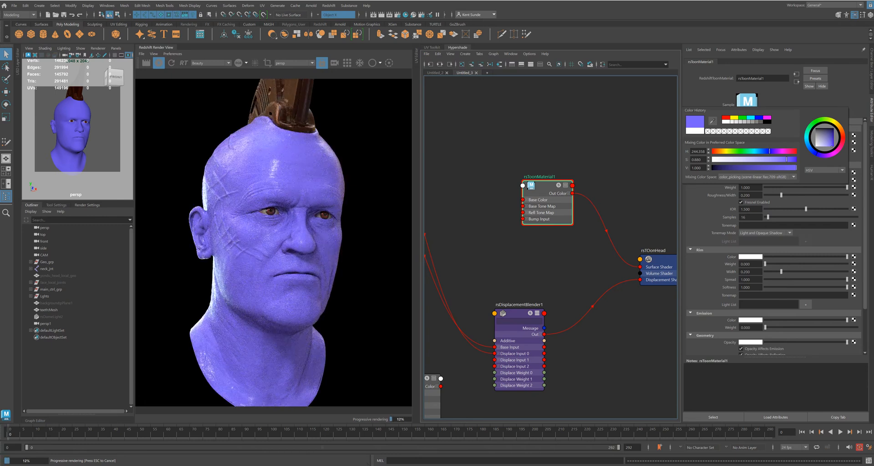
pyautogui.moveTo(786, 160); pyautogui.dragTo(790, 160)
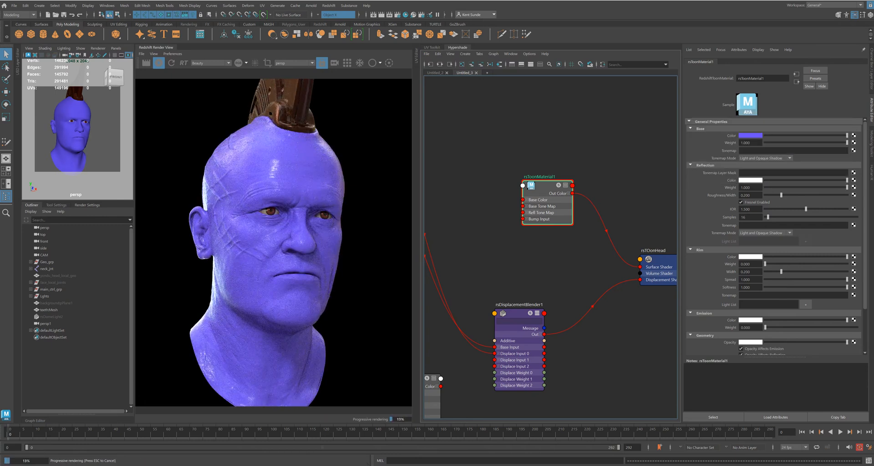
pyautogui.click(750, 135)
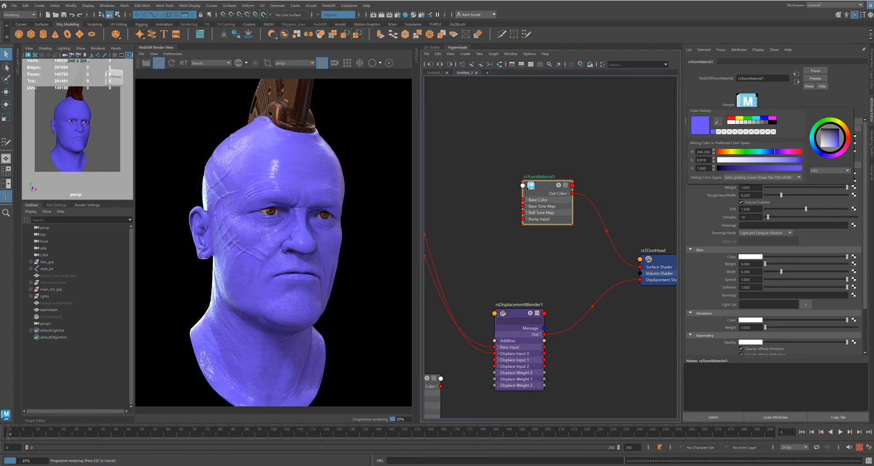
pyautogui.moveTo(775, 152); pyautogui.dragTo(773, 152)
pyautogui.moveTo(801, 168); pyautogui.dragTo(785, 168)
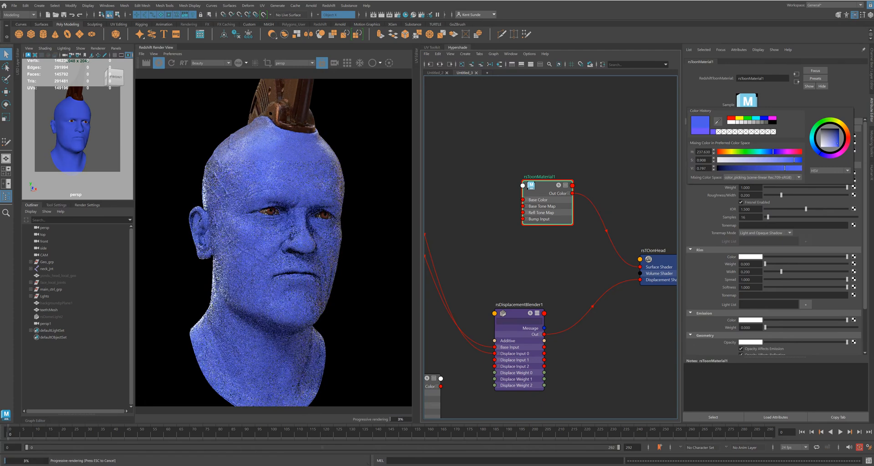
pyautogui.click(612, 160)
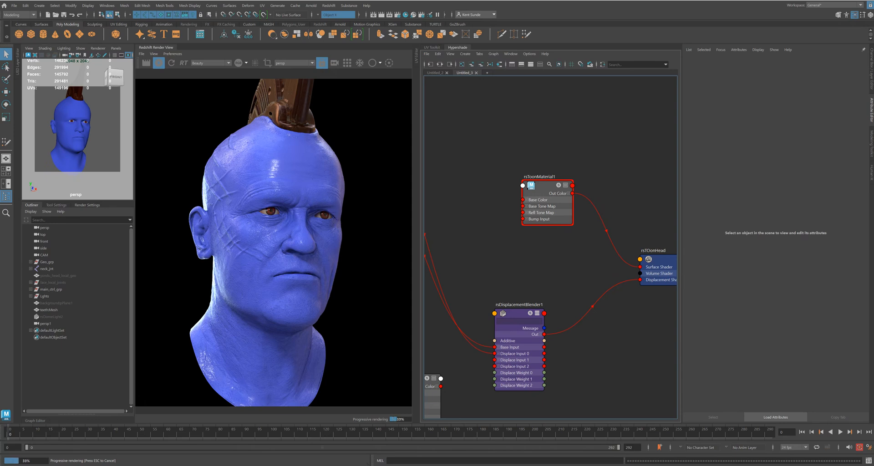
# Create a RedshiftTonemapPattern node and place it above the toon material
pyautogui.click(545, 187)
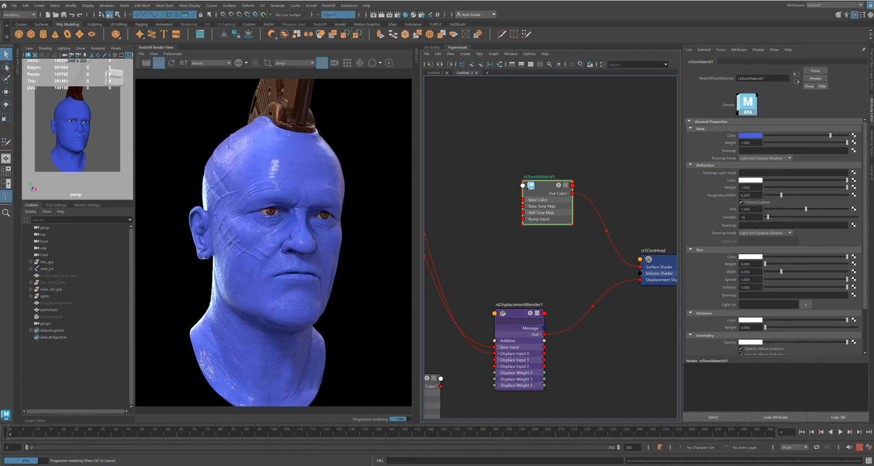
pyautogui.click(531, 125)
pyautogui.press('Tab')
pyautogui.write('tone')
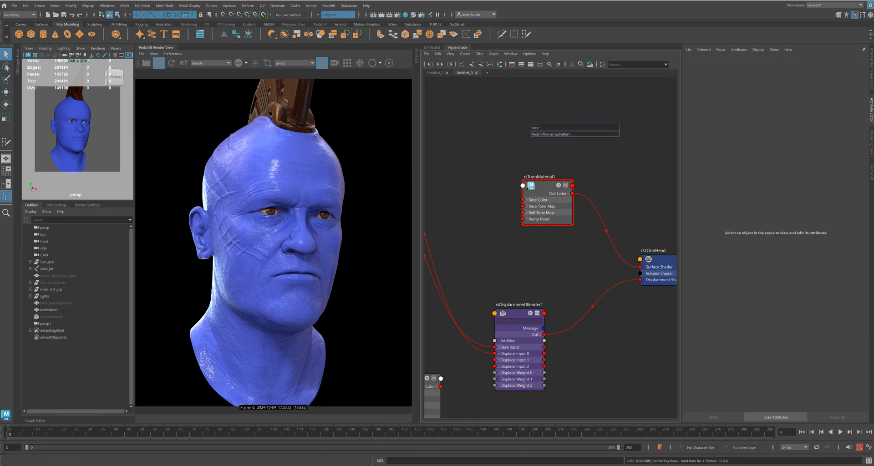
pyautogui.press('Return')
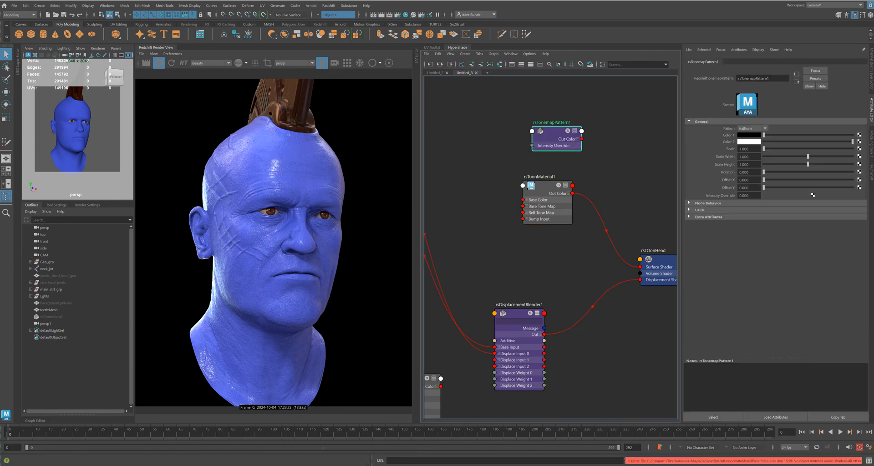
pyautogui.click(516, 128)
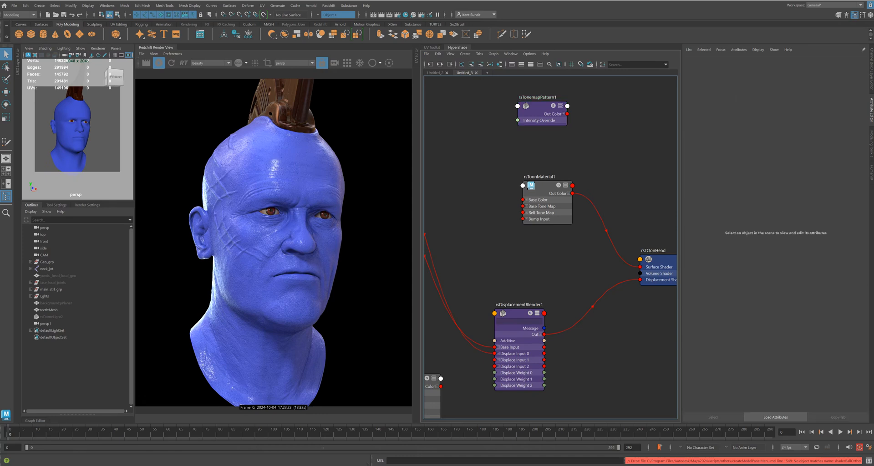
# Create a ramp texture node, place it with its place2dTexture node above the toon material, and rename it BaseColorToneMap
pyautogui.press('Tab')
pyautogui.write('ramp')
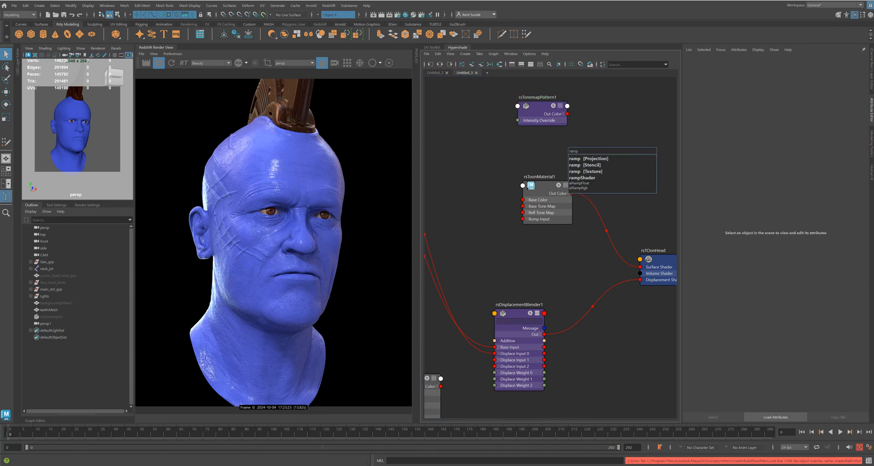
pyautogui.click(585, 172)
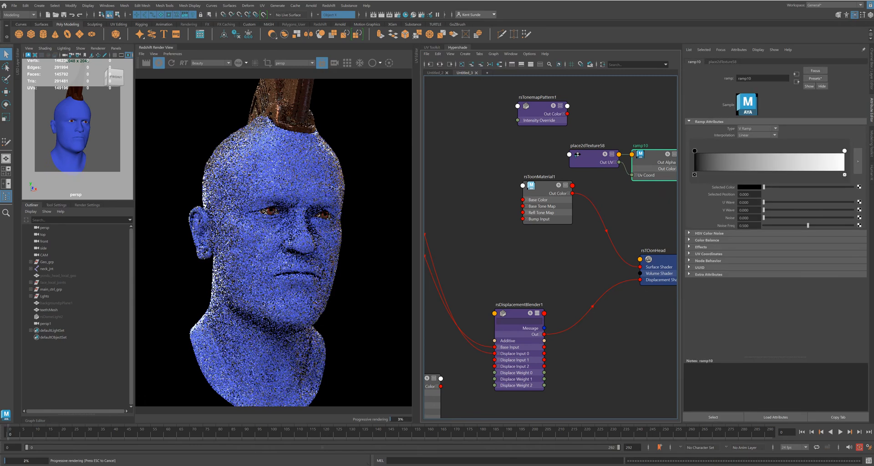
pyautogui.moveTo(594, 154); pyautogui.dragTo(444, 150)
pyautogui.moveTo(651, 154); pyautogui.dragTo(549, 148)
pyautogui.doubleClick(538, 140)
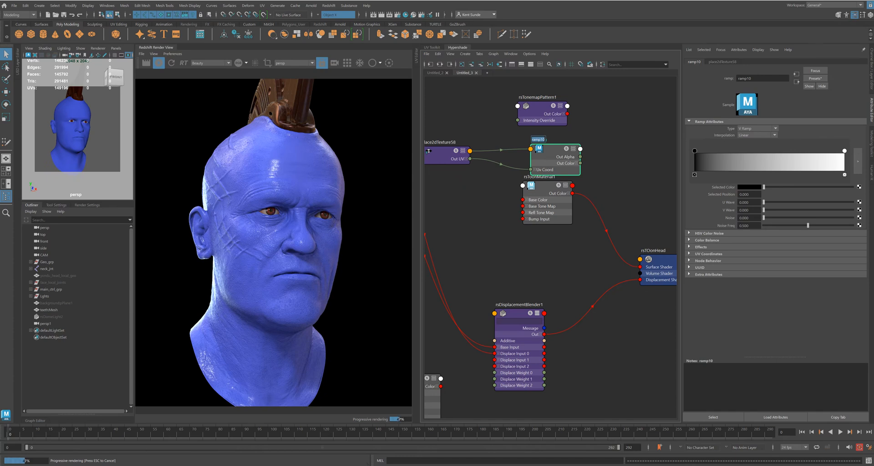
pyautogui.write('BaseColorToneMap')
pyautogui.press('Return')
# Connect BaseColorToneMap's Out Color to the toon material's Base Tone Map input and line the nodes up beside each other
pyautogui.moveTo(552, 152); pyautogui.dragTo(522, 206)
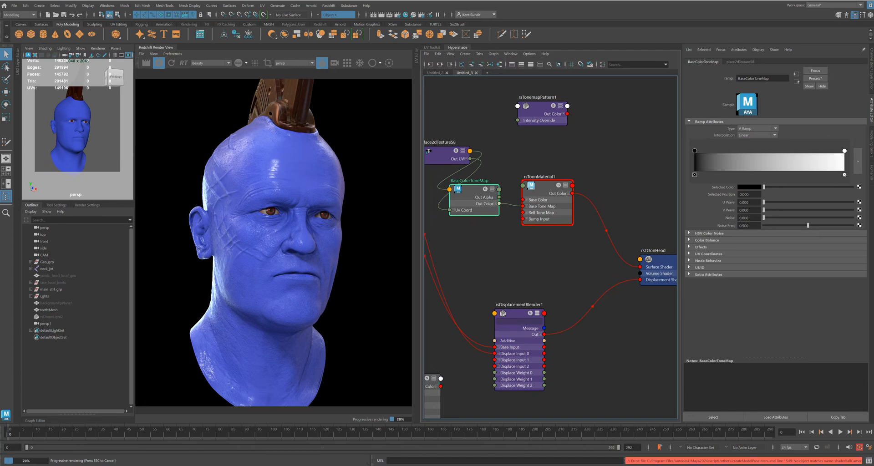
pyautogui.moveTo(428, 150); pyautogui.dragTo(478, 195)
pyautogui.moveTo(544, 191); pyautogui.dragTo(555, 194)
pyautogui.moveTo(476, 191); pyautogui.dragTo(481, 194)
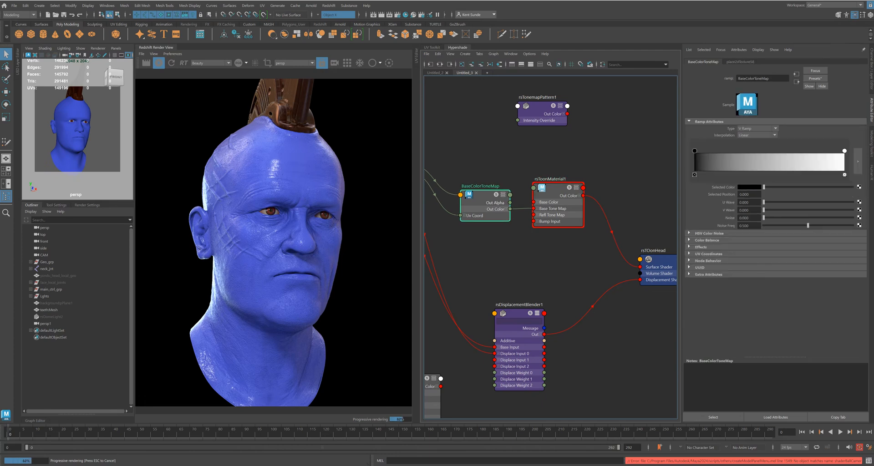
# Move the ramp's black stop to position 0.447 and set the ramp interpolation to None
pyautogui.moveTo(694, 151); pyautogui.dragTo(761, 150)
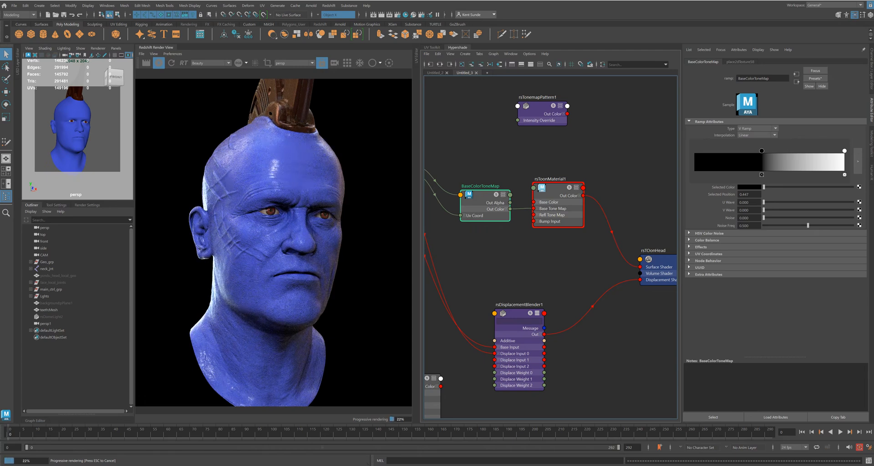
pyautogui.click(757, 136)
pyautogui.click(757, 143)
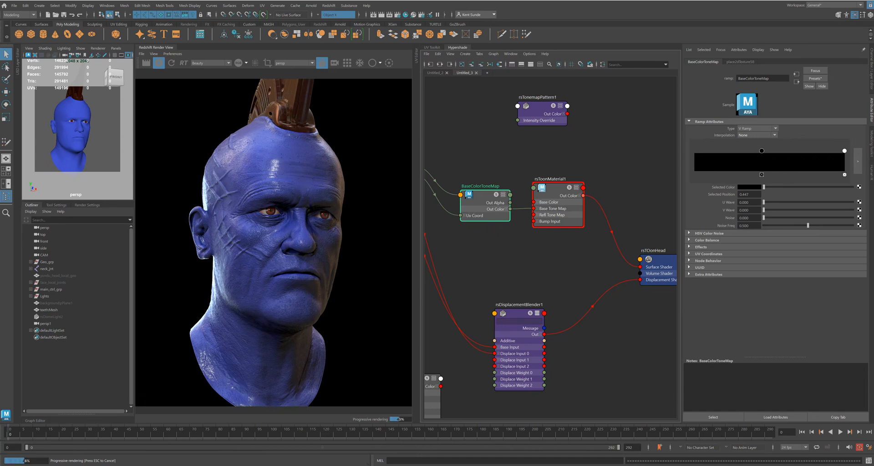
# Set the reflection weight of the toon material to 0
pyautogui.click(558, 188)
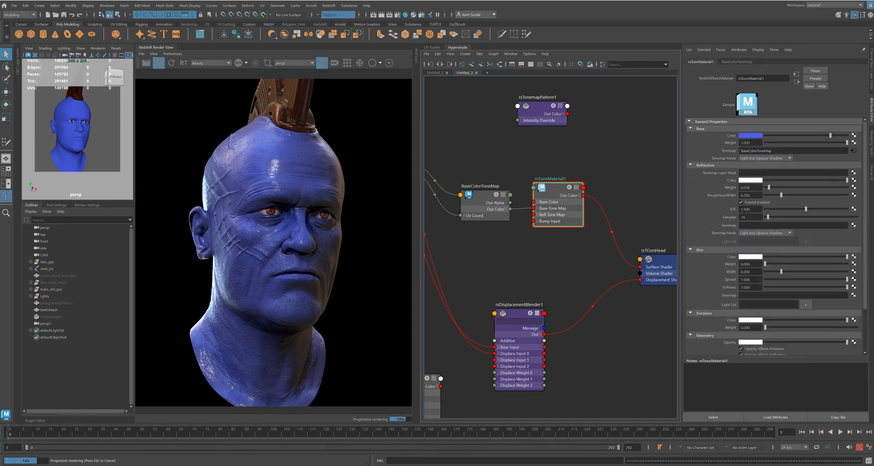
pyautogui.write('0')
pyautogui.press('Return')
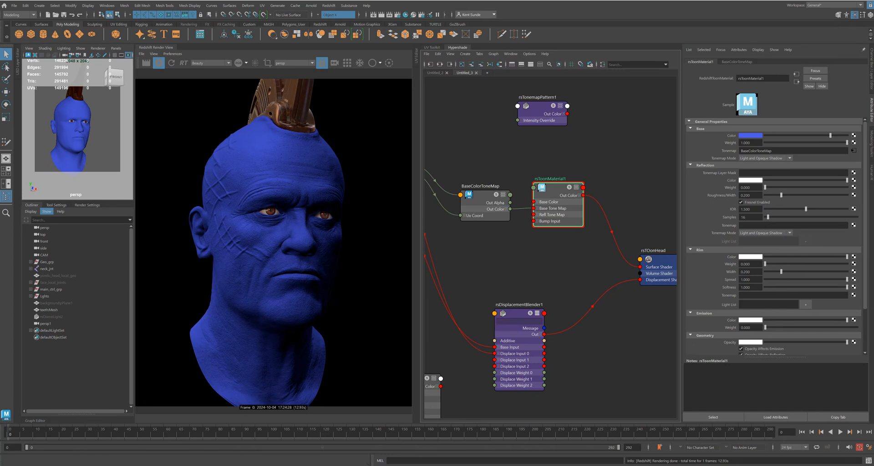
# Filter the Outliner to show only lights, expand the lights group and select the key light
pyautogui.click(46, 211)
pyautogui.moveTo(73, 224)
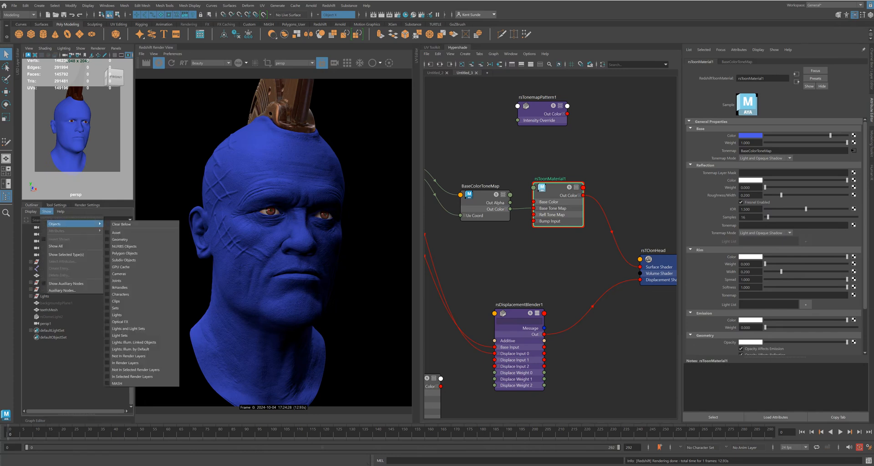
pyautogui.click(30, 211)
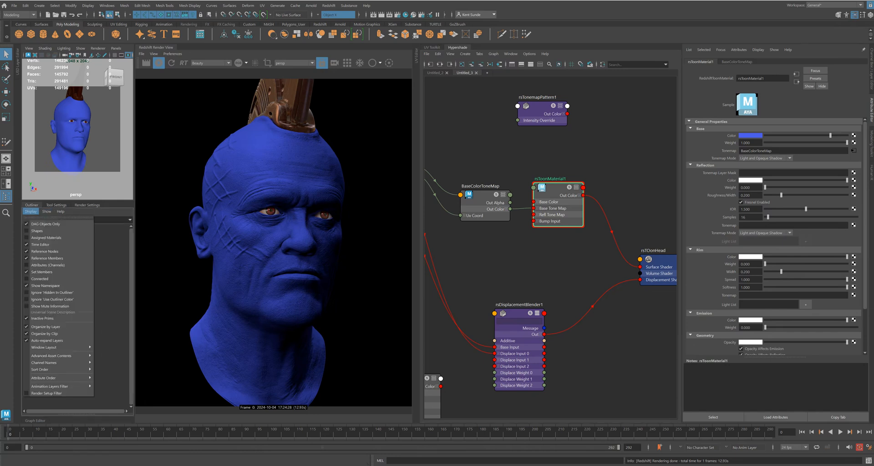
pyautogui.click(47, 212)
pyautogui.moveTo(73, 224)
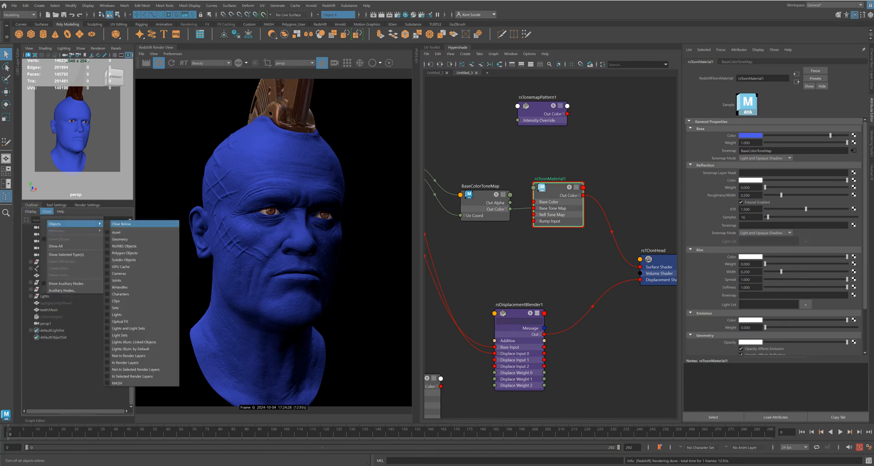
pyautogui.click(132, 314)
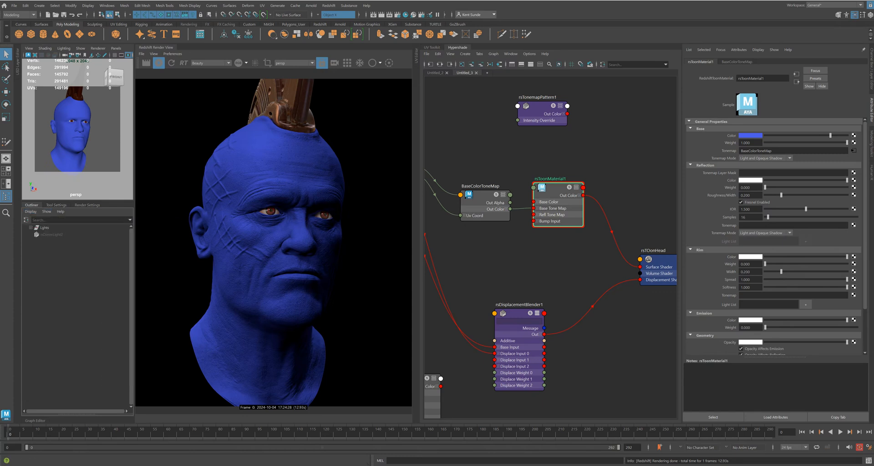
pyautogui.click(30, 227)
pyautogui.click(47, 241)
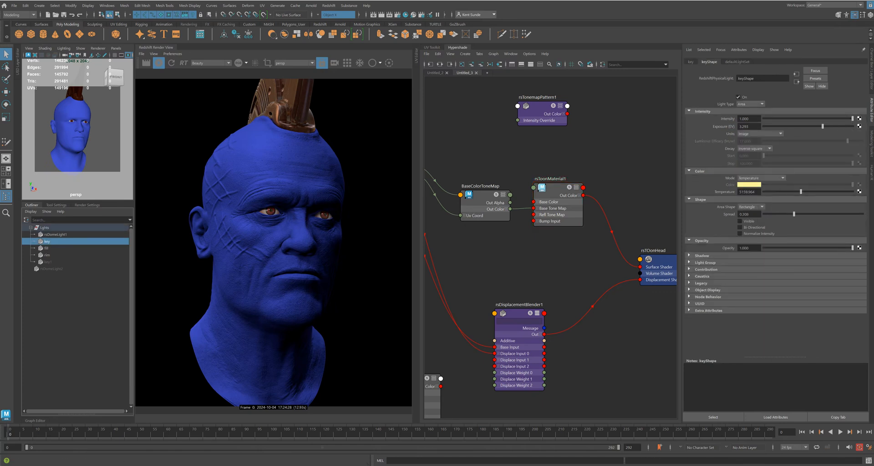
# Switch the viewport to the persp1 camera, frame the head from a distance, and display the lights in it
pyautogui.click(98, 48)
pyautogui.moveTo(115, 48)
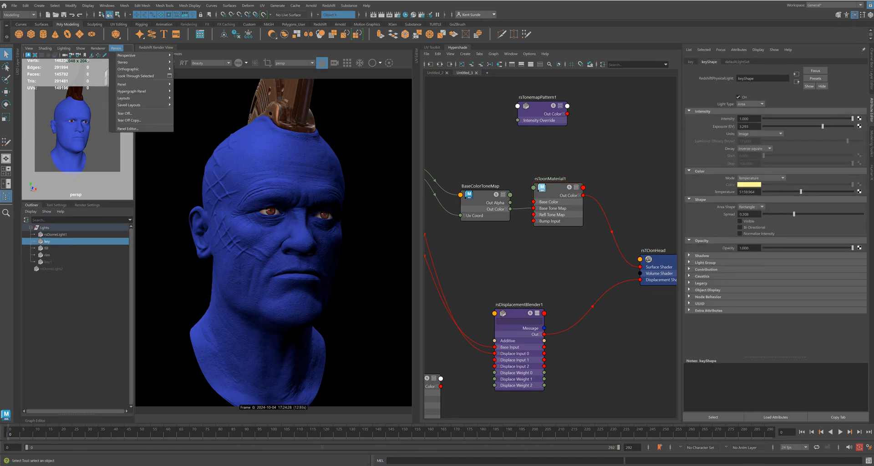
pyautogui.click(188, 69)
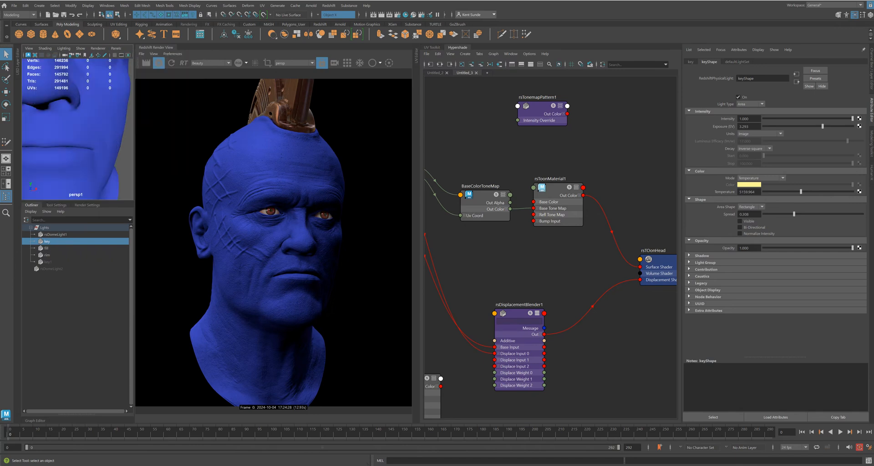
pyautogui.scroll(-8, 77, 129)
pyautogui.keyDown('alt'); pyautogui.moveTo(63, 130); pyautogui.dragTo(107, 132); pyautogui.keyUp('alt')
pyautogui.scroll(-4, 76, 129)
pyautogui.keyDown('alt'); pyautogui.moveTo(75, 119); pyautogui.dragTo(55, 164, button='middle'); pyautogui.keyUp('alt')
pyautogui.scroll(-3, 59, 155)
pyautogui.click(80, 48)
pyautogui.moveTo(111, 78)
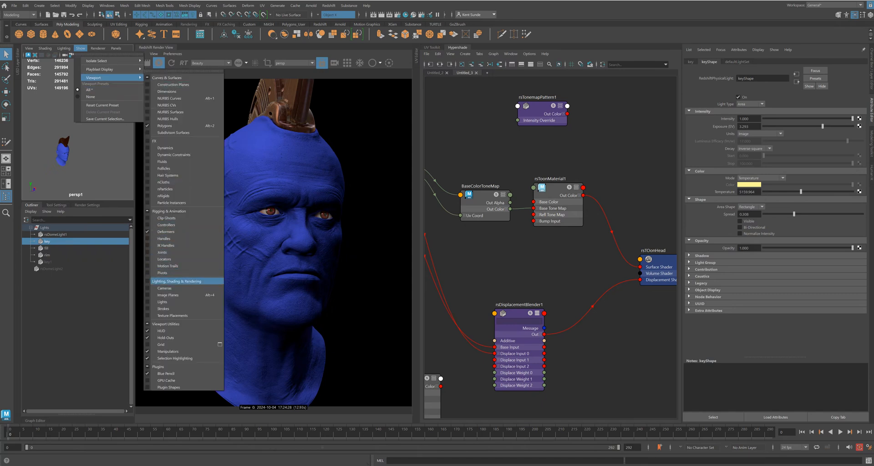
pyautogui.click(164, 302)
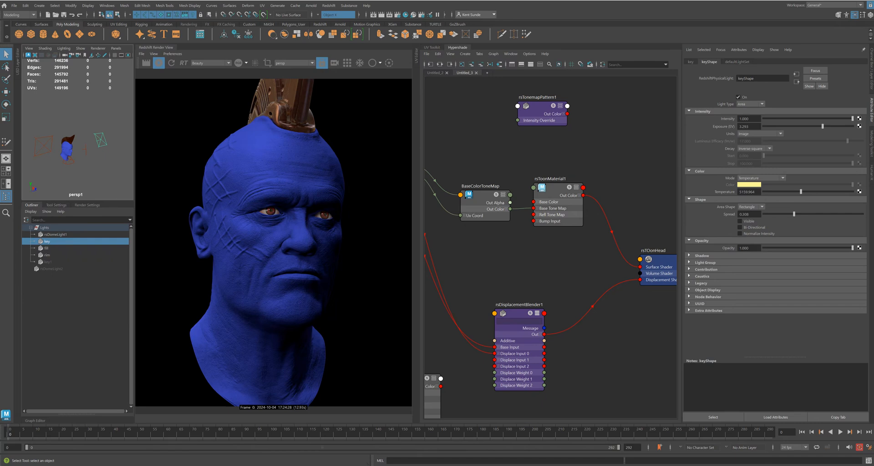
# Set the key light's type to Directional and rotate it so one side of the face falls into shadow
pyautogui.click(750, 104)
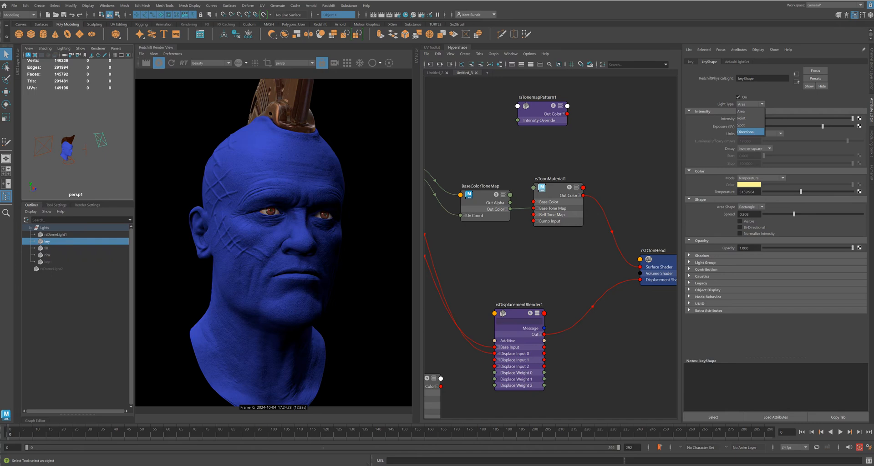
pyautogui.click(745, 131)
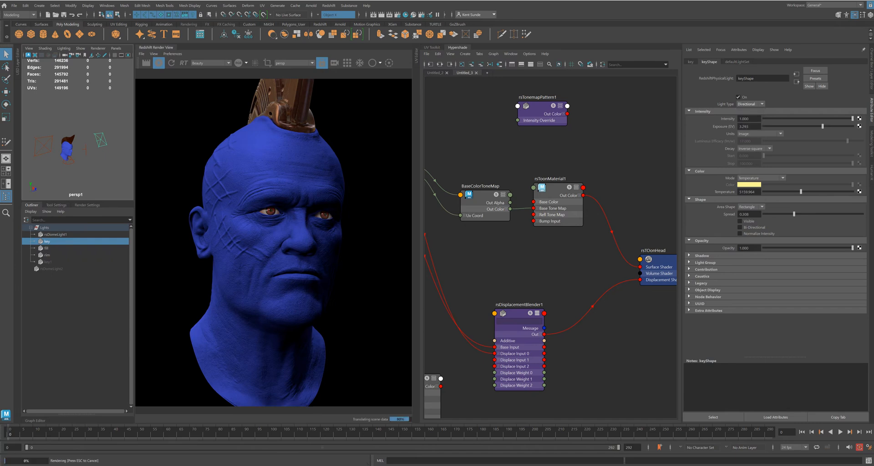
pyautogui.press('r')
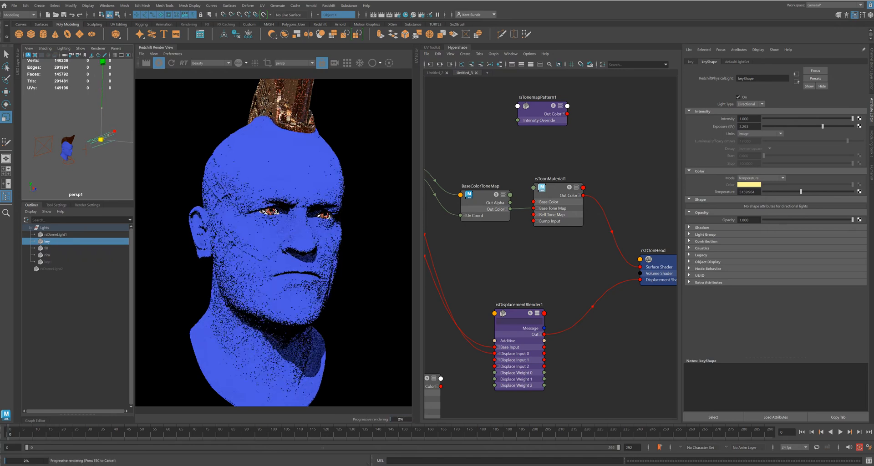
pyautogui.press('e')
pyautogui.moveTo(104, 139); pyautogui.dragTo(125, 147)
pyautogui.click(335, 63)
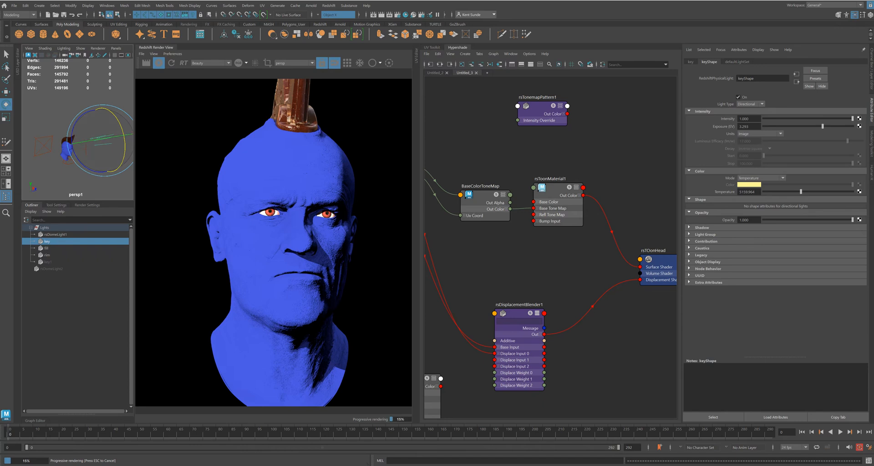
# Set the key light's exposure to about 1.2
pyautogui.doubleClick(744, 127)
pyautogui.write('0')
pyautogui.press('Return')
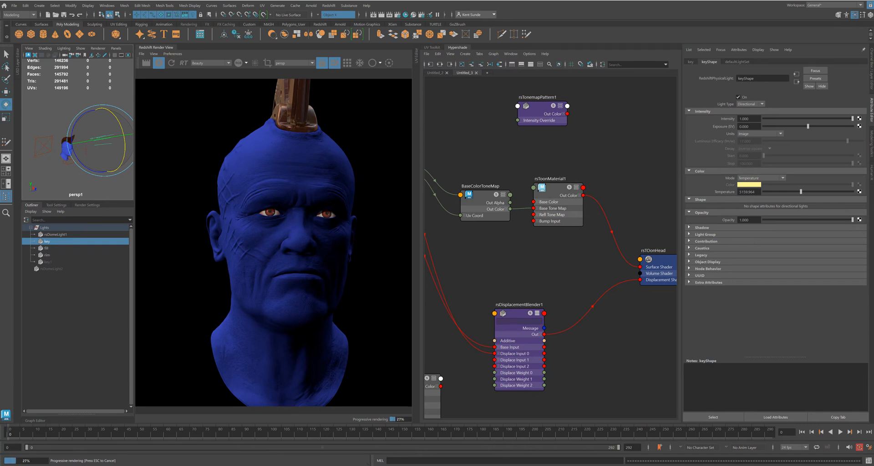
pyautogui.moveTo(807, 126); pyautogui.dragTo(816, 127)
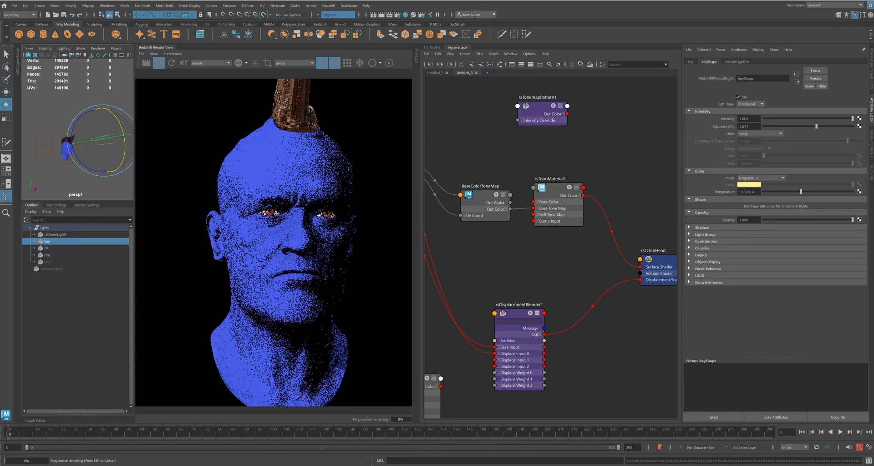
pyautogui.moveTo(815, 127); pyautogui.dragTo(812, 127)
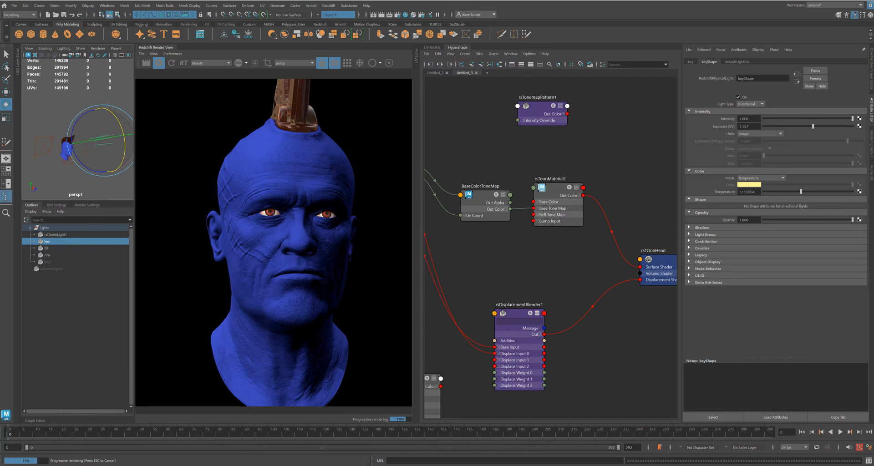
# Enable the environment background of rsDomeLight1
pyautogui.click(55, 234)
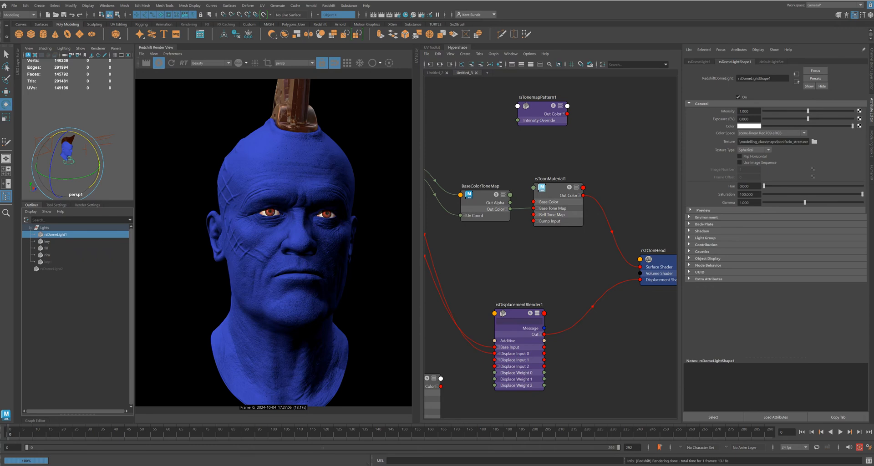
pyautogui.click(705, 217)
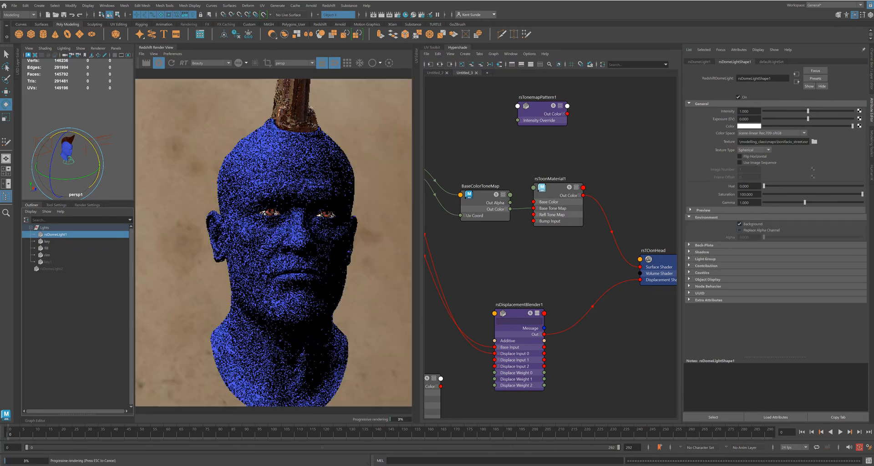
pyautogui.click(739, 224)
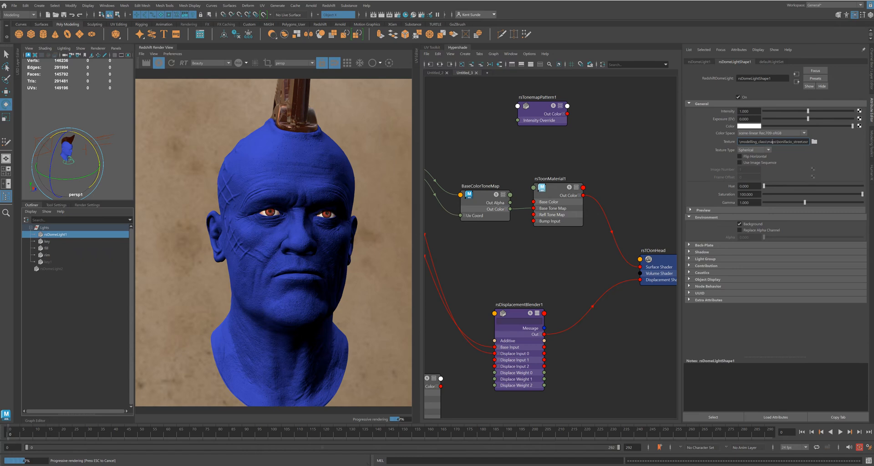
# Clear the dome light's texture path and darken its color to a mid gray
pyautogui.hotkey('ctrl', 'a')
pyautogui.press('BackSpace')
pyautogui.press('Return')
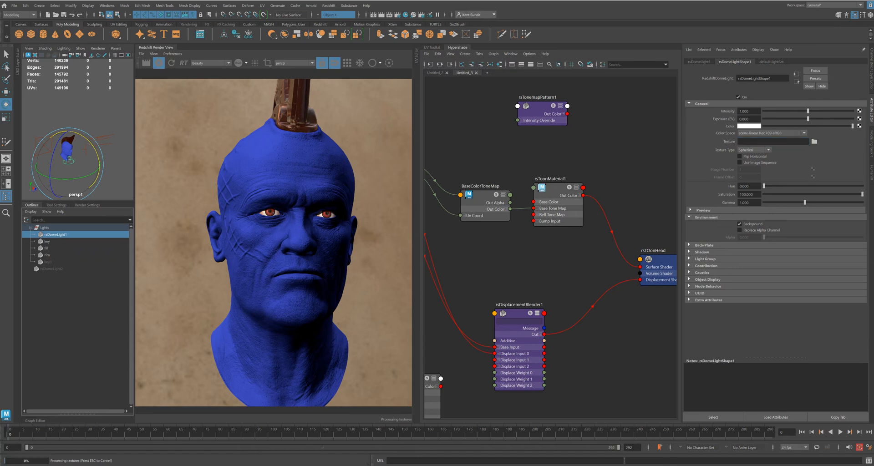
pyautogui.moveTo(852, 126); pyautogui.dragTo(783, 126)
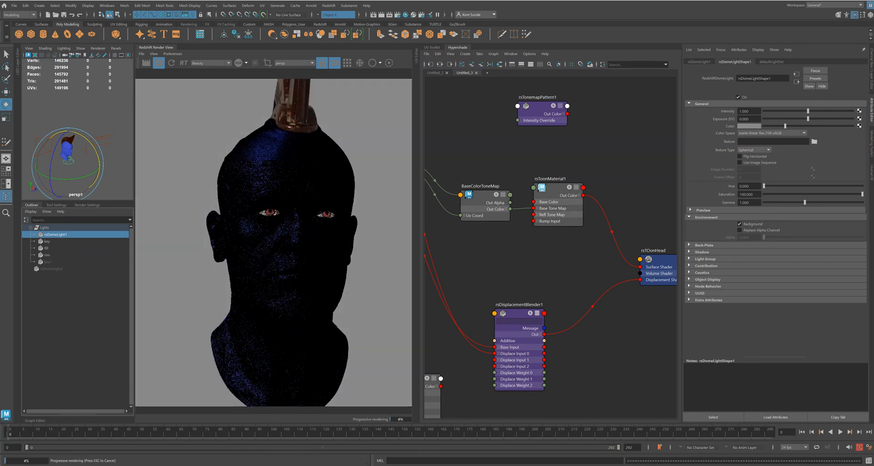
pyautogui.moveTo(783, 126); pyautogui.dragTo(786, 126)
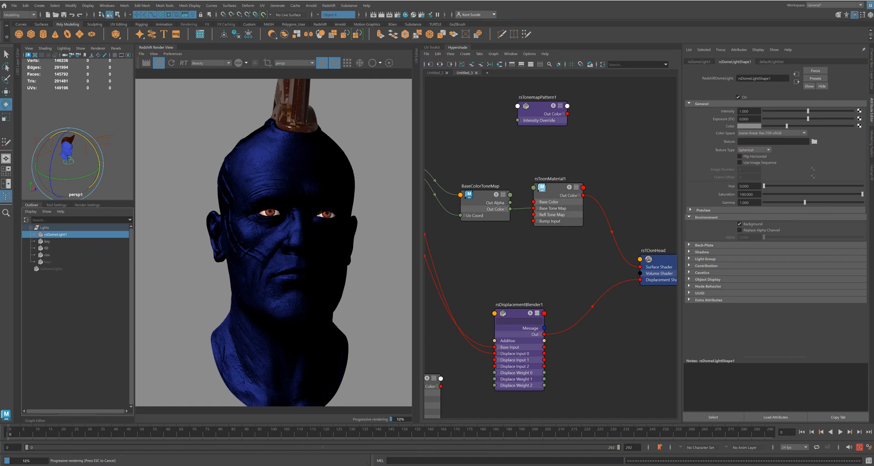
# Set all contribution values of rsDomeLight1 to 0, from diffuse and reflection through global illumination, toon diffuse and toon reflection
pyautogui.click(706, 266)
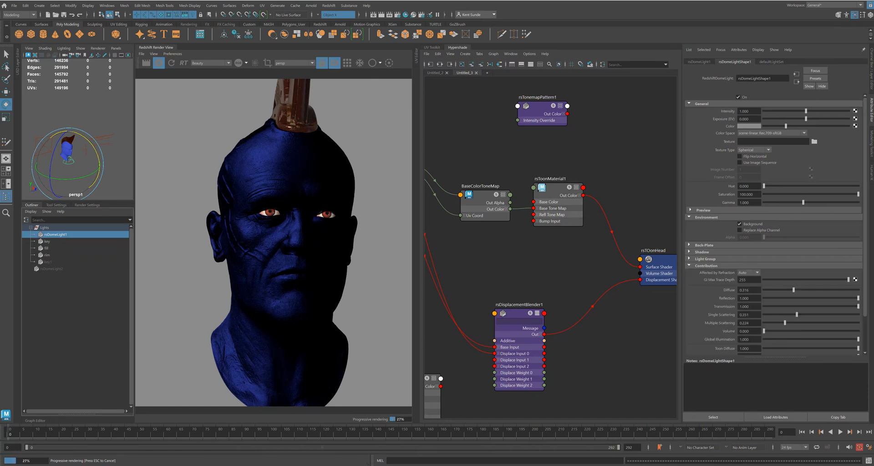
pyautogui.moveTo(793, 290); pyautogui.dragTo(763, 290)
pyautogui.moveTo(858, 299); pyautogui.dragTo(764, 323)
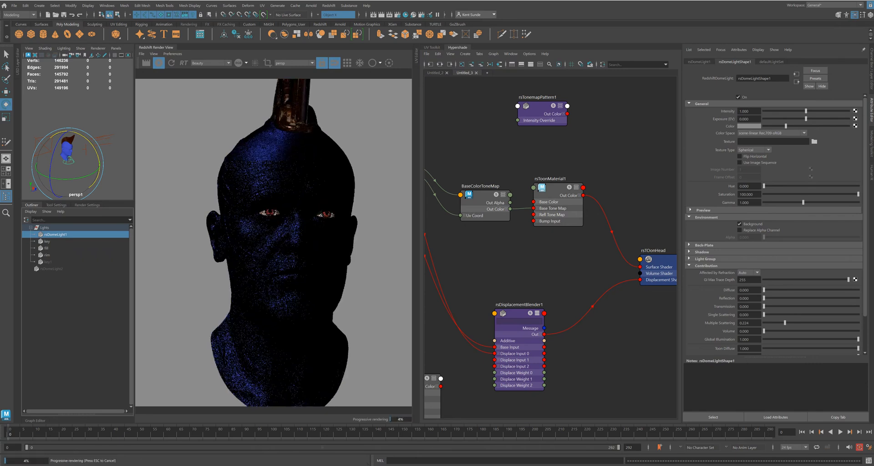
pyautogui.moveTo(858, 339); pyautogui.dragTo(763, 339)
pyautogui.moveTo(857, 348); pyautogui.dragTo(764, 348)
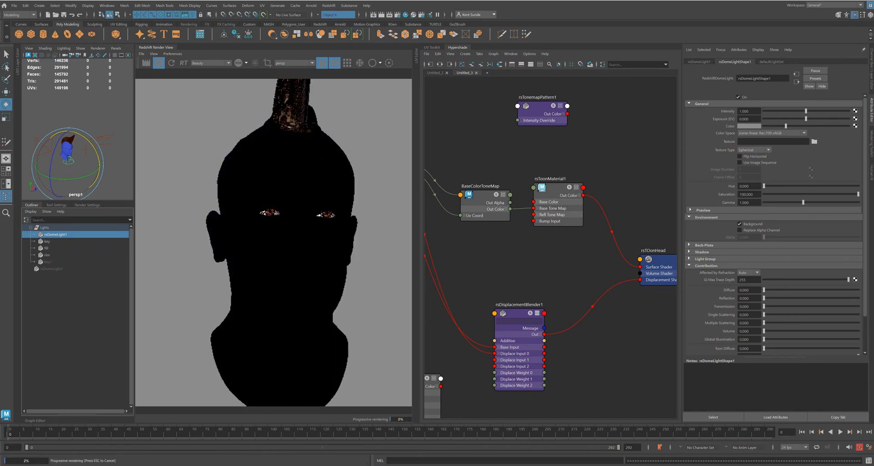
pyautogui.scroll(-3, 775, 224)
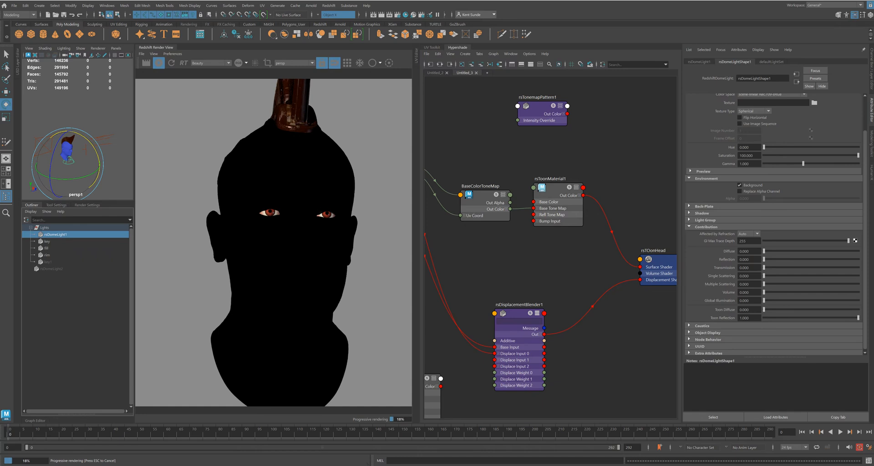
pyautogui.moveTo(857, 317); pyautogui.dragTo(764, 318)
# Raise the key light's exposure to about 2.3
pyautogui.click(77, 314)
pyautogui.click(47, 241)
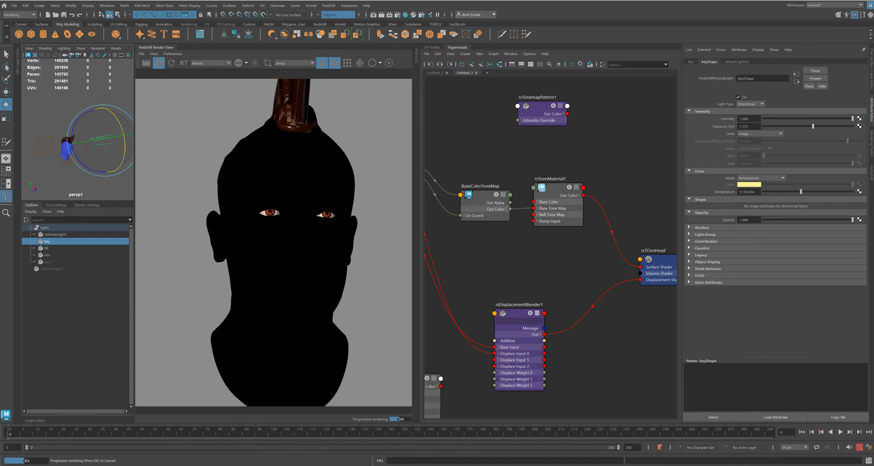
pyautogui.moveTo(813, 127)
pyautogui.mouseDown()
pyautogui.moveTo(825, 126)
pyautogui.moveTo(818, 126)
pyautogui.mouseUp()
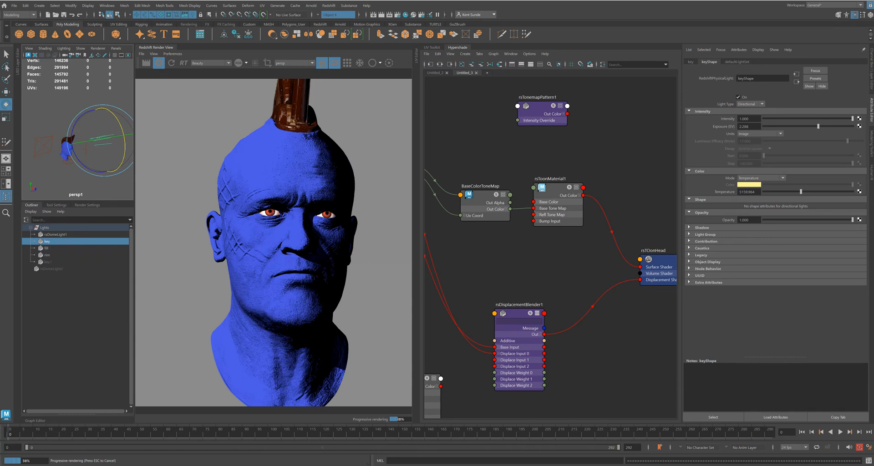
# Change the rim light's type to Spot and widen its cone angle to about 89
pyautogui.click(47, 255)
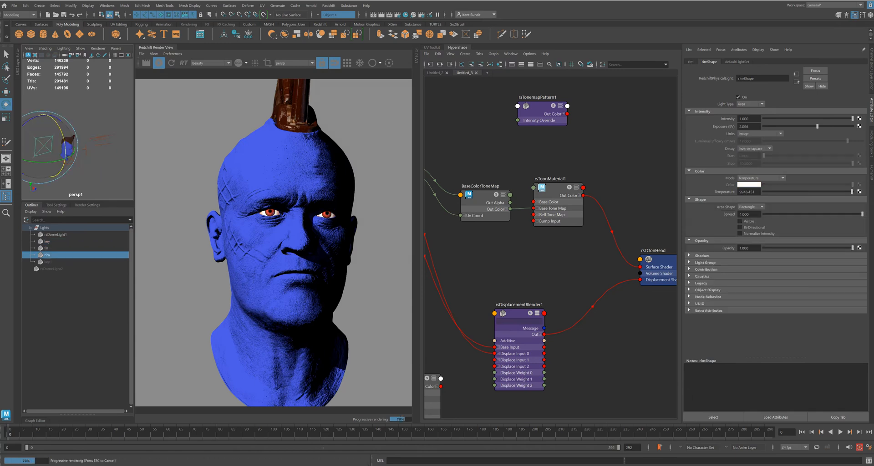
pyautogui.click(750, 104)
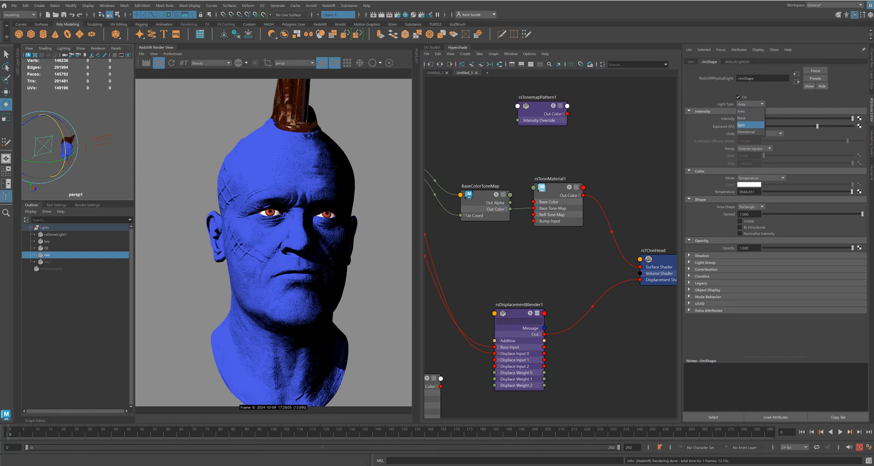
pyautogui.click(750, 125)
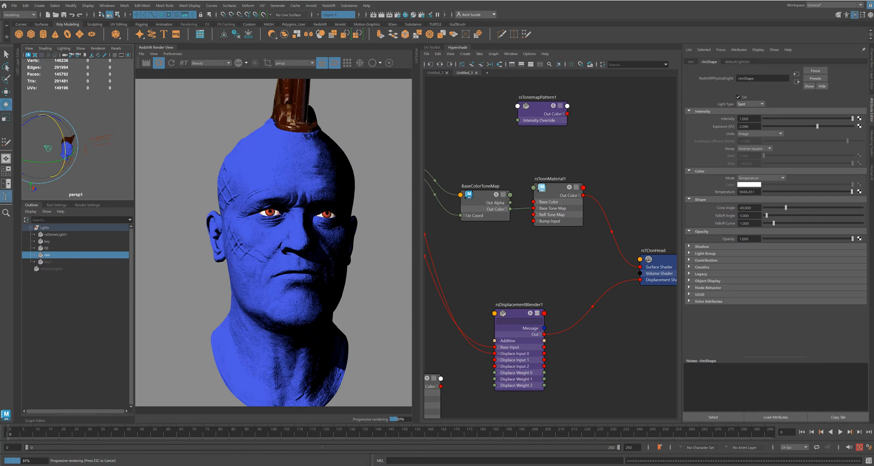
pyautogui.moveTo(785, 207); pyautogui.dragTo(811, 208)
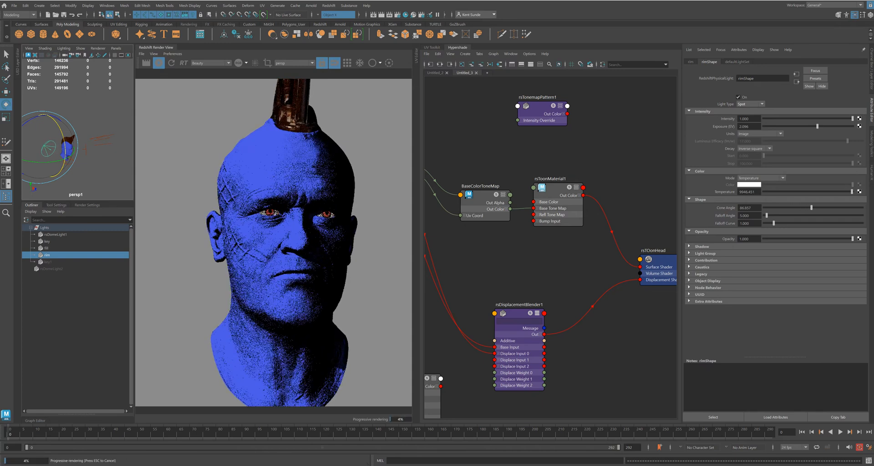
# Move the rim light farther up and away behind the head
pyautogui.press('w')
pyautogui.moveTo(66, 145); pyautogui.dragTo(48, 127)
pyautogui.press('e')
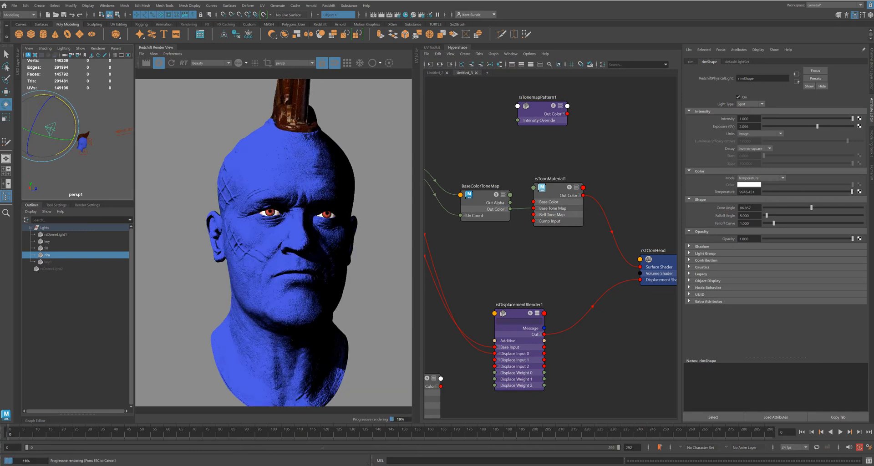
# Try an exposure of 20 on the rim light and bring it down to about 7.5
pyautogui.moveTo(817, 127); pyautogui.dragTo(853, 126)
pyautogui.doubleClick(747, 127)
pyautogui.write('20')
pyautogui.press('Return')
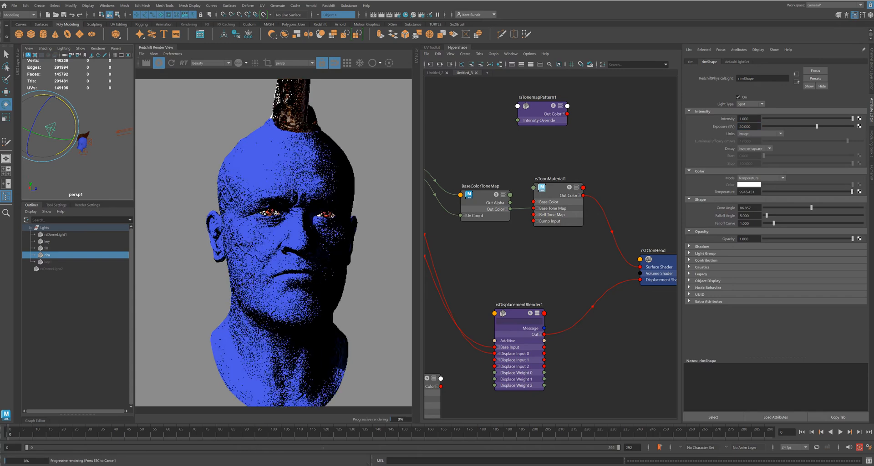
pyautogui.keyDown('alt'); pyautogui.moveTo(98, 136); pyautogui.dragTo(76, 138); pyautogui.keyUp('alt')
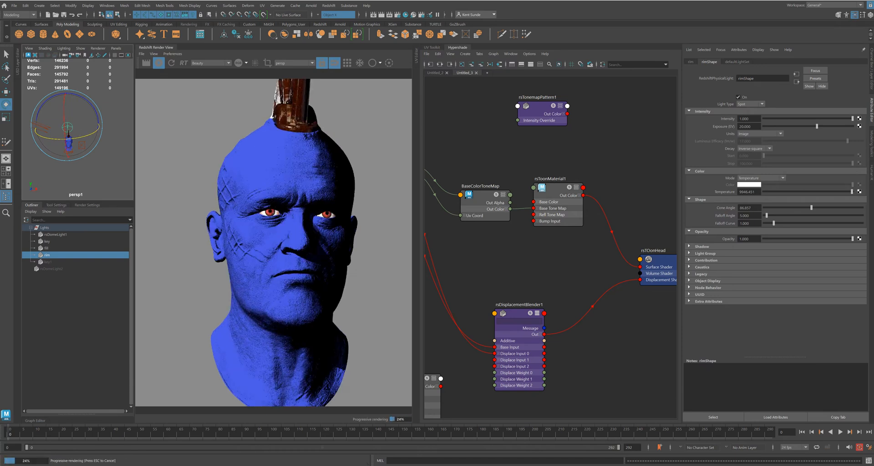
pyautogui.moveTo(816, 126); pyautogui.dragTo(794, 127)
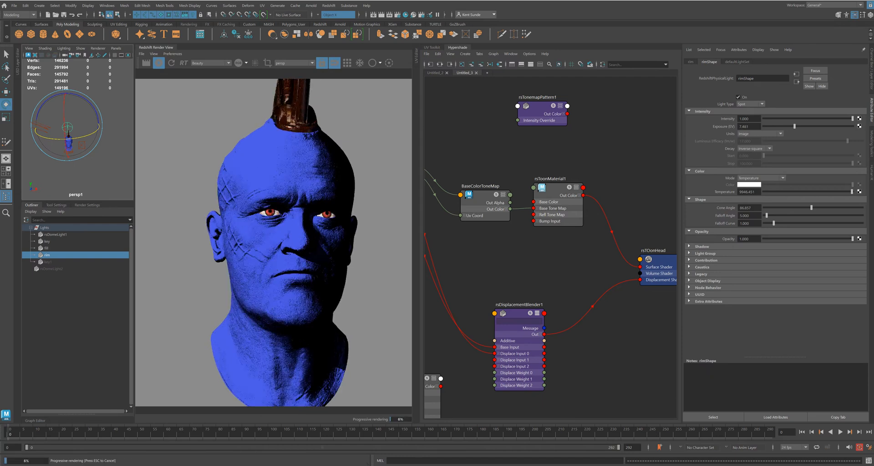
# Move place2dTexture58 clear of rsDispHead and connect rsDispHead's output directly to the Displacement Shader input of the toon head's shading group
pyautogui.click(554, 187)
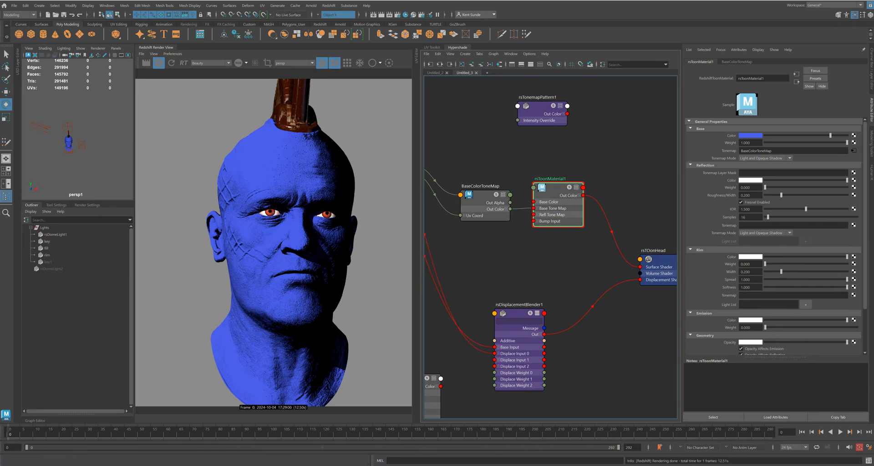
pyautogui.keyDown('alt'); pyautogui.moveTo(528, 264); pyautogui.dragTo(661, 332, button='middle'); pyautogui.keyUp('alt')
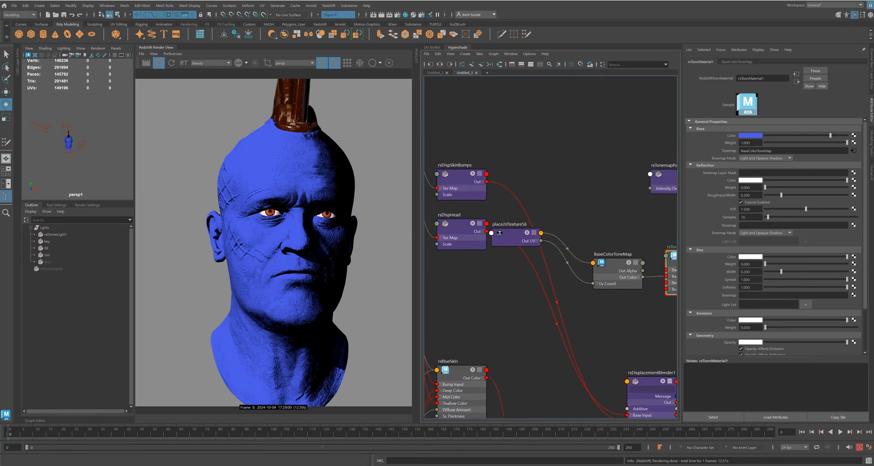
pyautogui.moveTo(499, 233); pyautogui.dragTo(515, 206)
pyautogui.keyDown('alt'); pyautogui.moveTo(515, 206); pyautogui.dragTo(434, 192, button='middle'); pyautogui.keyUp('alt')
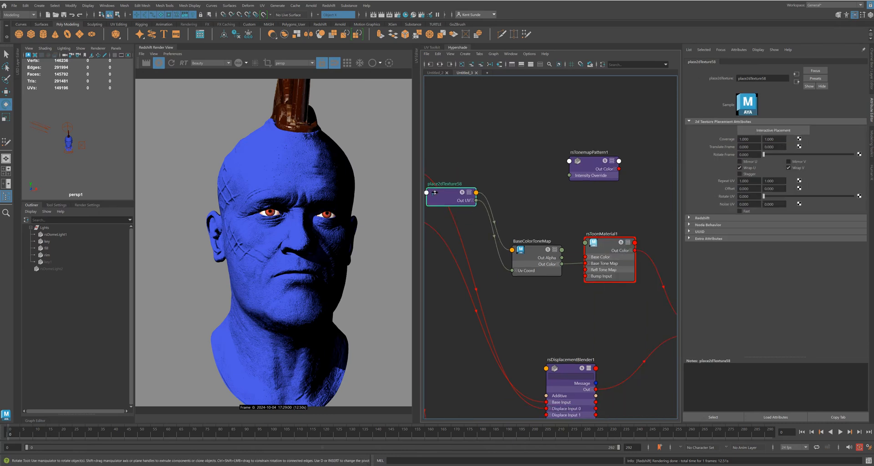
pyautogui.scroll(-3, 434, 192)
pyautogui.moveTo(460, 258); pyautogui.dragTo(620, 319)
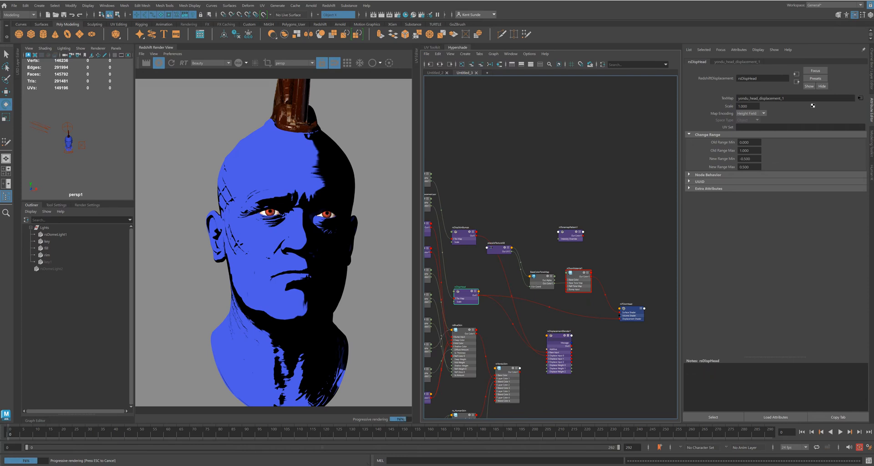
# Spread out the shading group, rsDispHead, rsToonMaterial1 and BaseColorToneMap nodes to untangle their connections
pyautogui.scroll(4, 614, 266)
pyautogui.scroll(-4, 588, 261)
pyautogui.moveTo(617, 306); pyautogui.dragTo(611, 261)
pyautogui.moveTo(452, 288); pyautogui.dragTo(543, 302)
pyautogui.moveTo(564, 273); pyautogui.dragTo(577, 203)
pyautogui.moveTo(528, 275); pyautogui.dragTo(537, 193)
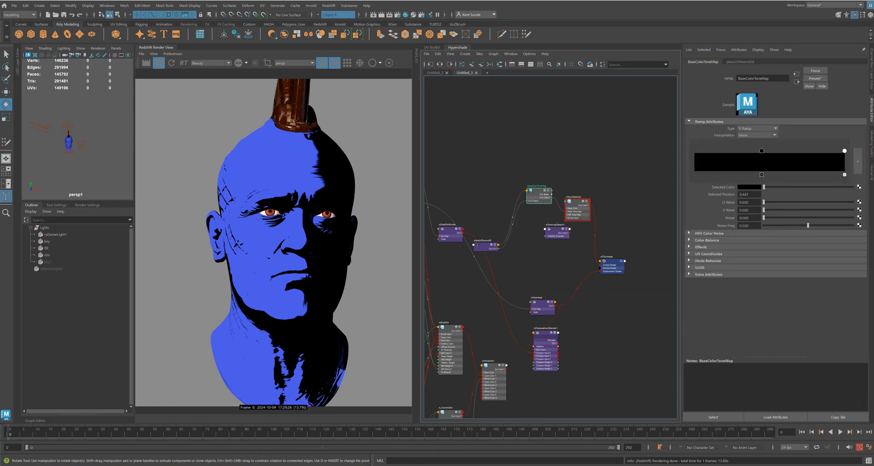
# Place rsTonemapPattern1 above the network and line up place2dTexture58, rsToonMaterial1 and the toon head's shading group around BaseColorToneMap
pyautogui.scroll(5, 559, 235)
pyautogui.moveTo(558, 233); pyautogui.dragTo(600, 83)
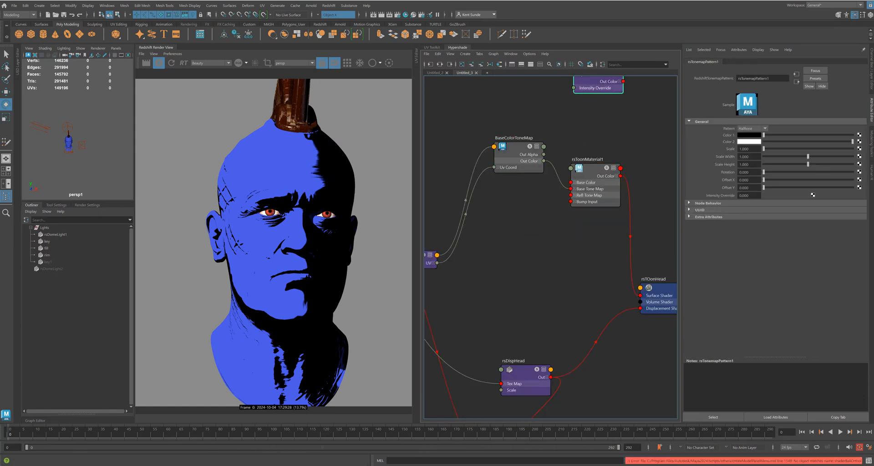
pyautogui.keyDown('alt'); pyautogui.moveTo(564, 214); pyautogui.dragTo(593, 252, button='middle'); pyautogui.keyUp('alt')
pyautogui.moveTo(444, 297); pyautogui.dragTo(463, 215)
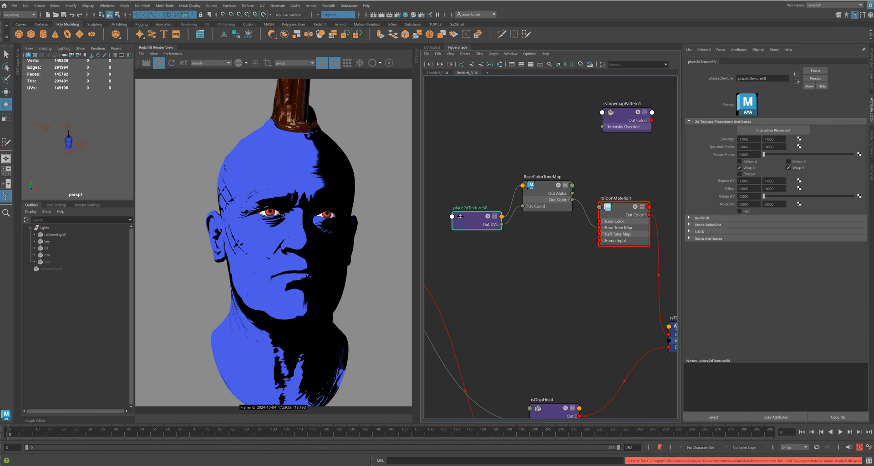
pyautogui.keyDown('alt'); pyautogui.moveTo(500, 236); pyautogui.dragTo(420, 214, button='middle'); pyautogui.keyUp('alt')
pyautogui.moveTo(605, 306); pyautogui.dragTo(634, 221)
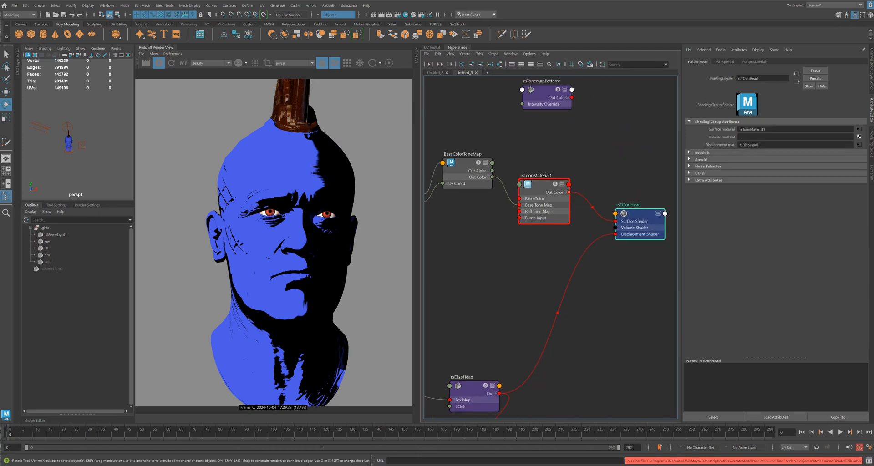
pyautogui.moveTo(542, 186); pyautogui.dragTo(547, 160)
pyautogui.keyDown('alt'); pyautogui.moveTo(546, 214); pyautogui.dragTo(555, 285, button='middle'); pyautogui.keyUp('alt')
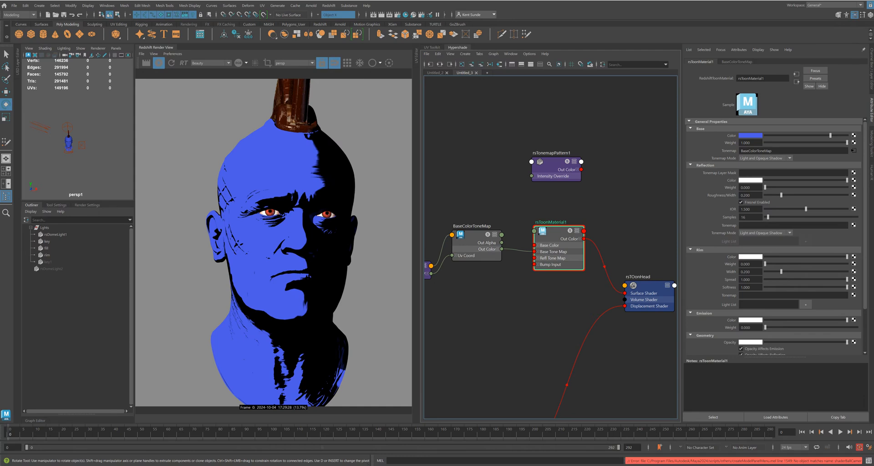
# Select the fill light in the viewport and adjust its placement relative to the head
pyautogui.keyDown('alt'); pyautogui.moveTo(87, 123); pyautogui.dragTo(66, 142); pyautogui.keyUp('alt')
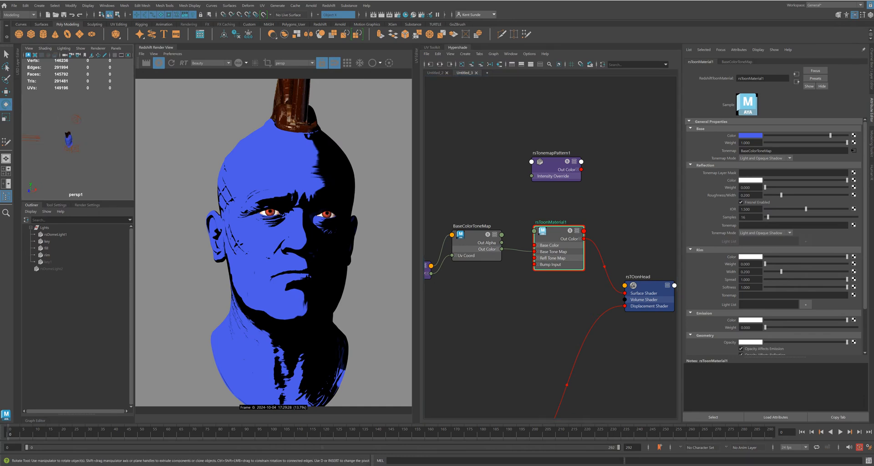
pyautogui.click(97, 159)
pyautogui.click(72, 149)
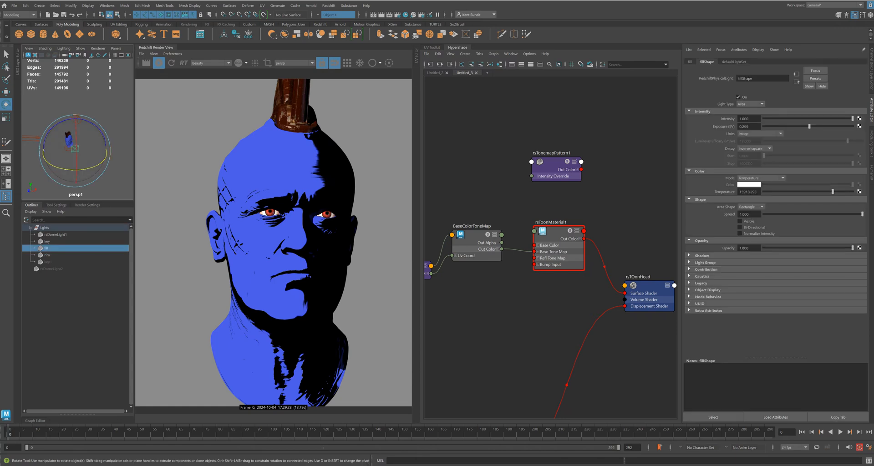
pyautogui.click(97, 159)
pyautogui.keyDown('alt'); pyautogui.moveTo(59, 157); pyautogui.dragTo(114, 194); pyautogui.keyUp('alt')
pyautogui.click(82, 148)
pyautogui.press('w')
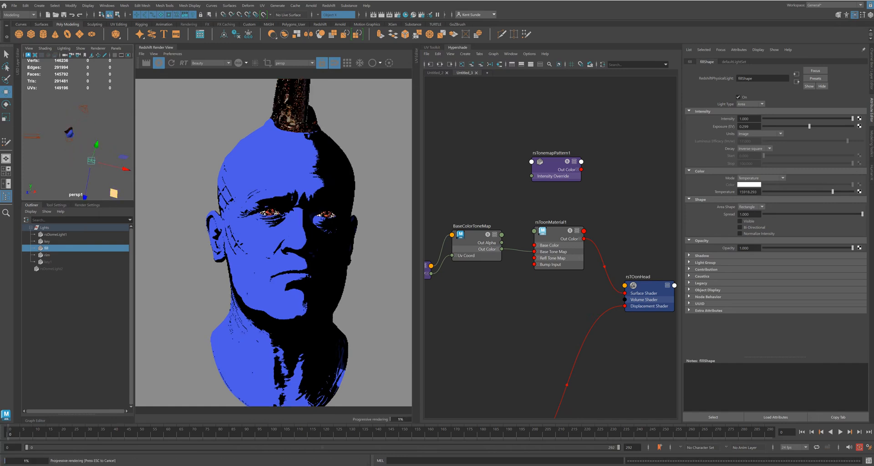
pyautogui.press('e')
# Try the Spot type on the fill light and settle on Point
pyautogui.click(750, 104)
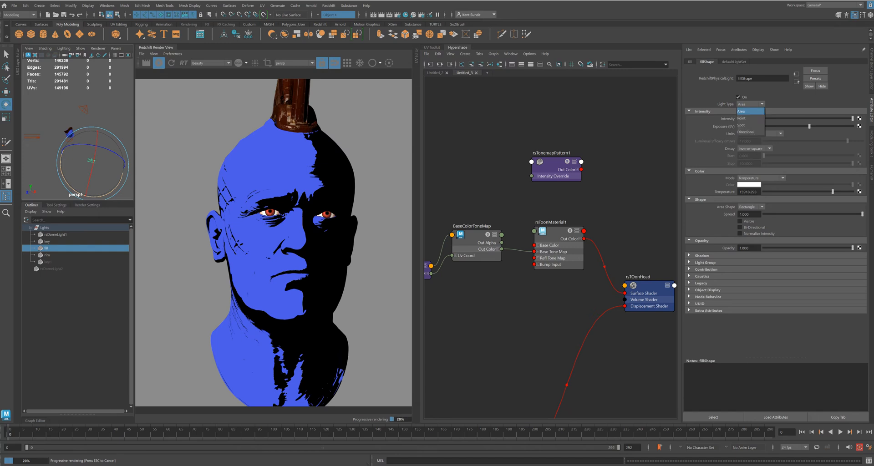
pyautogui.click(748, 124)
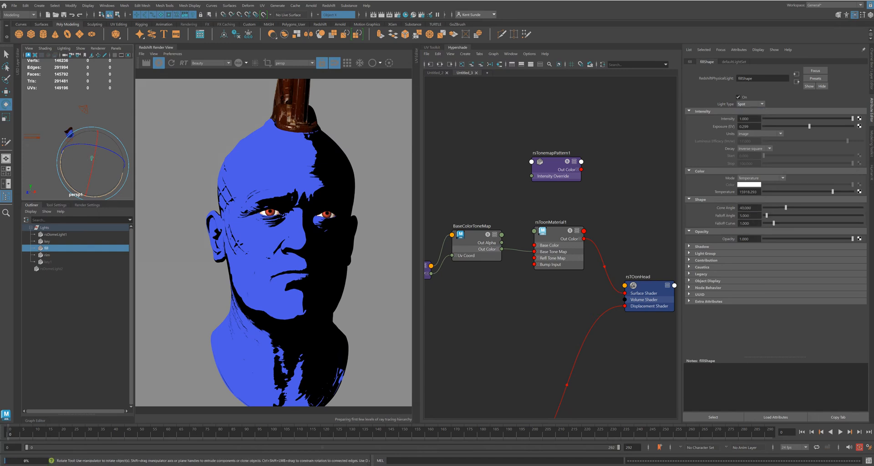
pyautogui.click(750, 104)
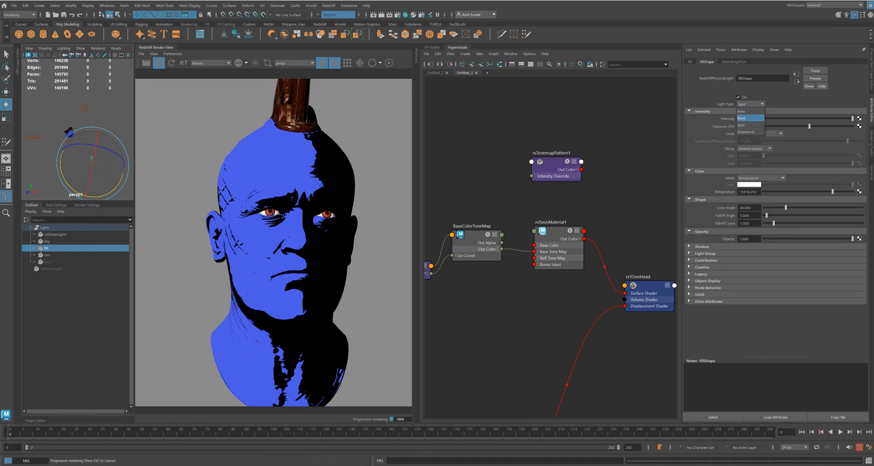
pyautogui.click(744, 118)
pyautogui.keyDown('alt'); pyautogui.moveTo(82, 150); pyautogui.dragTo(109, 150); pyautogui.keyUp('alt')
pyautogui.press('w')
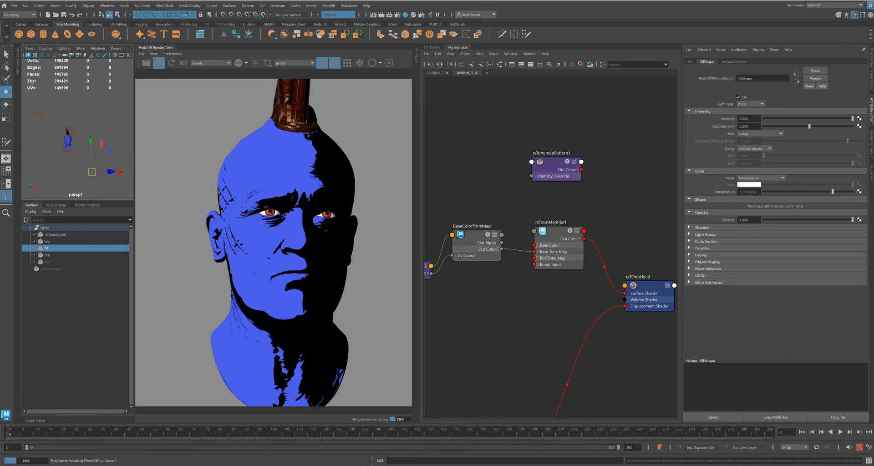
# Try an exposure of 20 on the fill light and reduce it to about 13.5
pyautogui.moveTo(809, 127); pyautogui.dragTo(852, 127)
pyautogui.doubleClick(745, 127)
pyautogui.write('20')
pyautogui.press('Return')
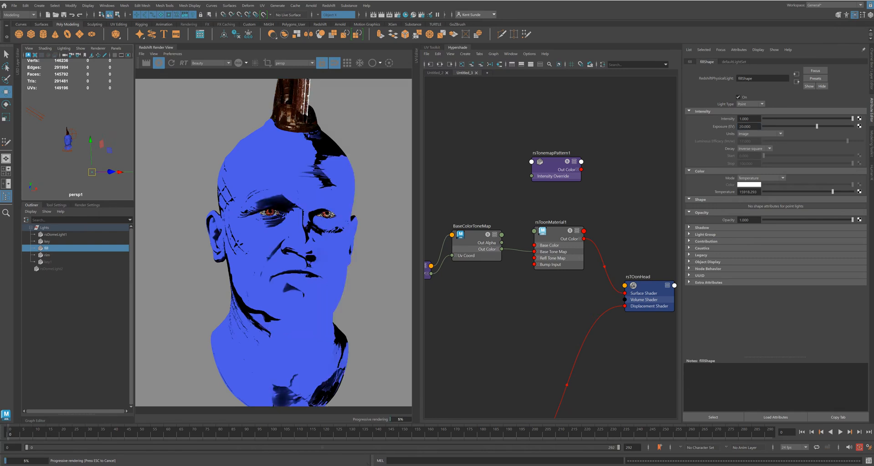
pyautogui.moveTo(816, 126); pyautogui.dragTo(805, 127)
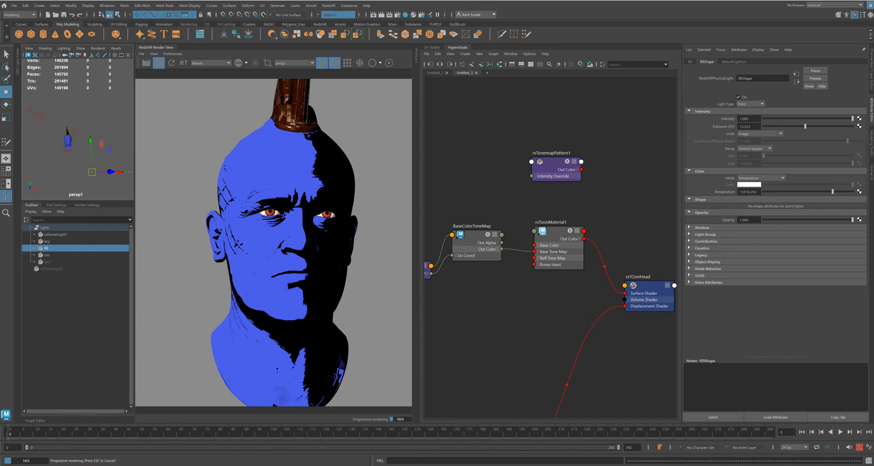
# Reposition BaseColorToneMap's black marker near the ramp's start and its white marker at about 0.73, with Linear interpolation
pyautogui.click(474, 242)
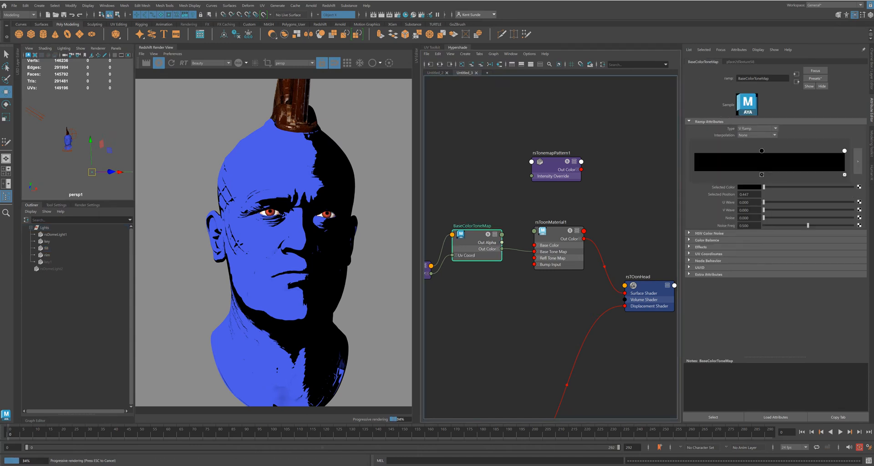
pyautogui.moveTo(844, 151); pyautogui.dragTo(723, 150)
pyautogui.moveTo(804, 151)
pyautogui.mouseDown()
pyautogui.moveTo(773, 151)
pyautogui.moveTo(804, 150)
pyautogui.mouseUp()
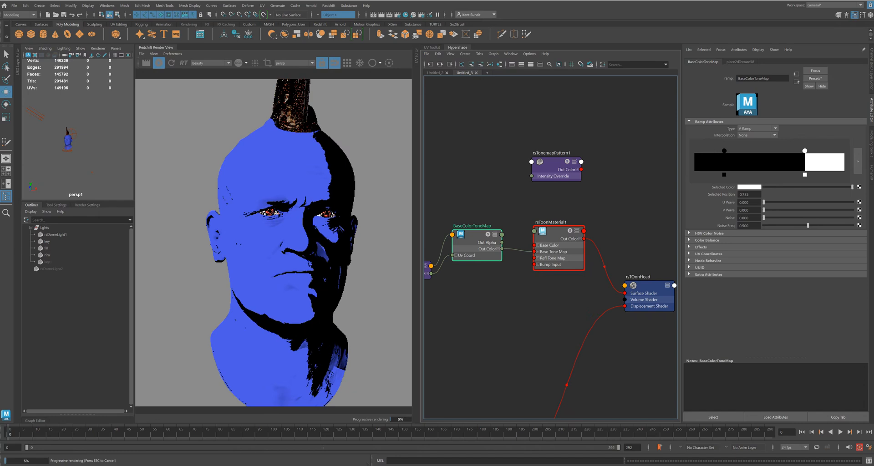
pyautogui.click(757, 135)
pyautogui.click(753, 149)
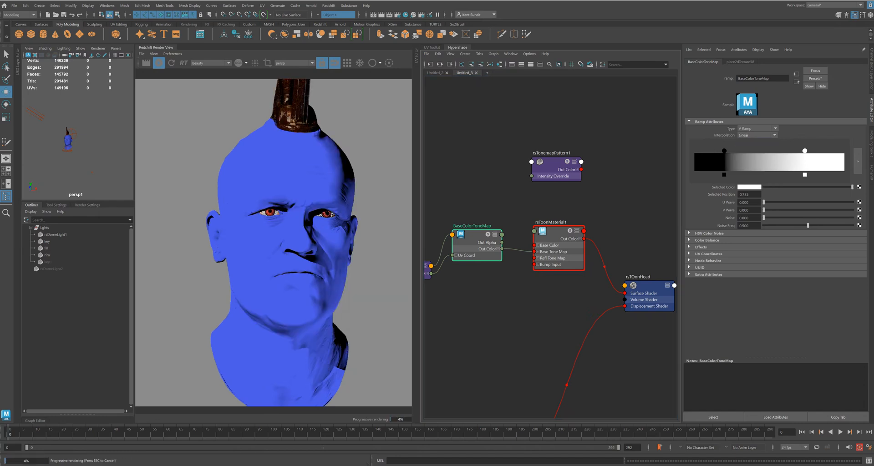
# Move BaseColorToneMap's white marker to the end of the ramp and add a middle marker at about 0.63
pyautogui.moveTo(804, 151); pyautogui.dragTo(844, 150)
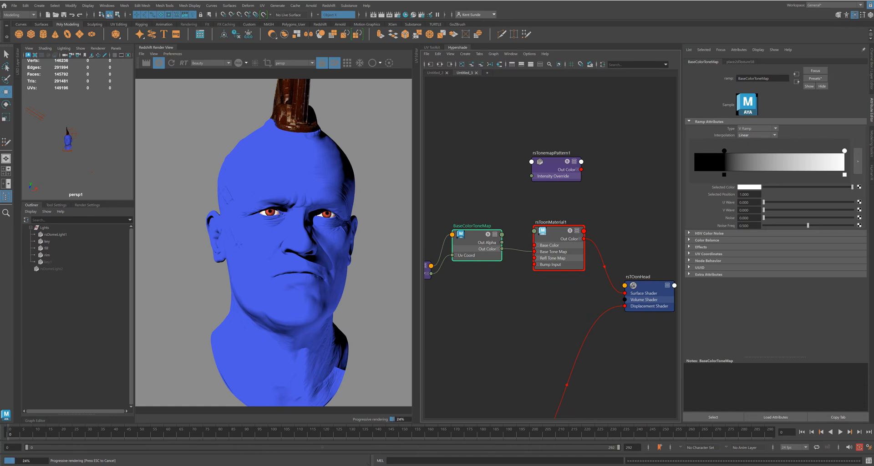
pyautogui.moveTo(844, 151); pyautogui.dragTo(812, 150)
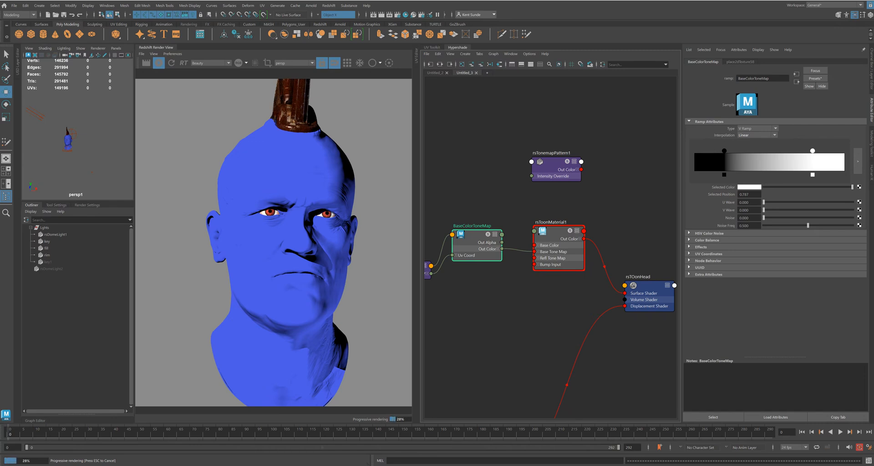
pyautogui.moveTo(812, 150); pyautogui.dragTo(844, 150)
pyautogui.click(788, 161)
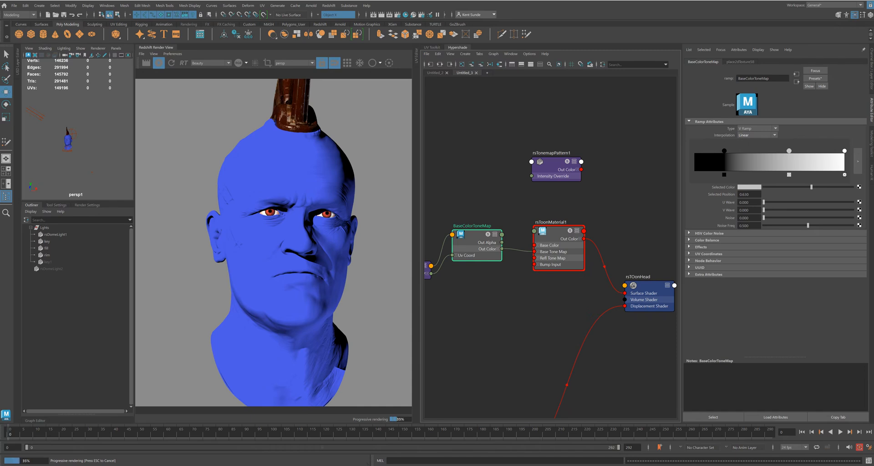
# Color the ramp's middle marker a pinkish red with hue about 353 and saturation about 0.87
pyautogui.click(748, 187)
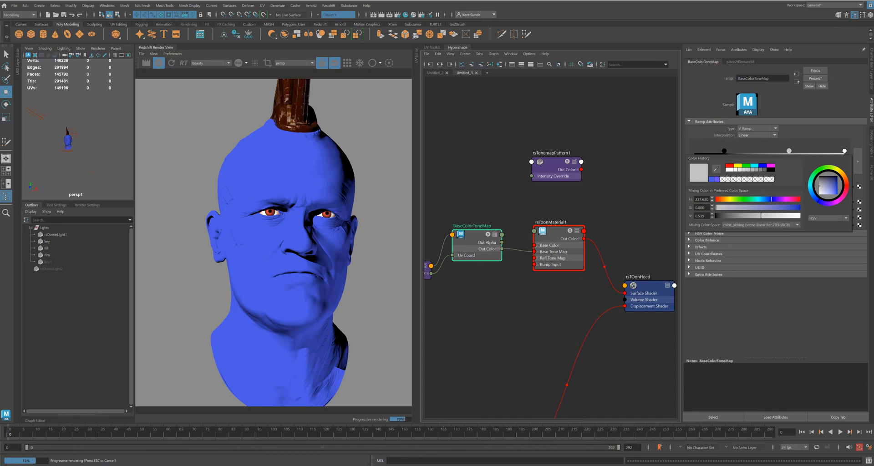
pyautogui.click(799, 199)
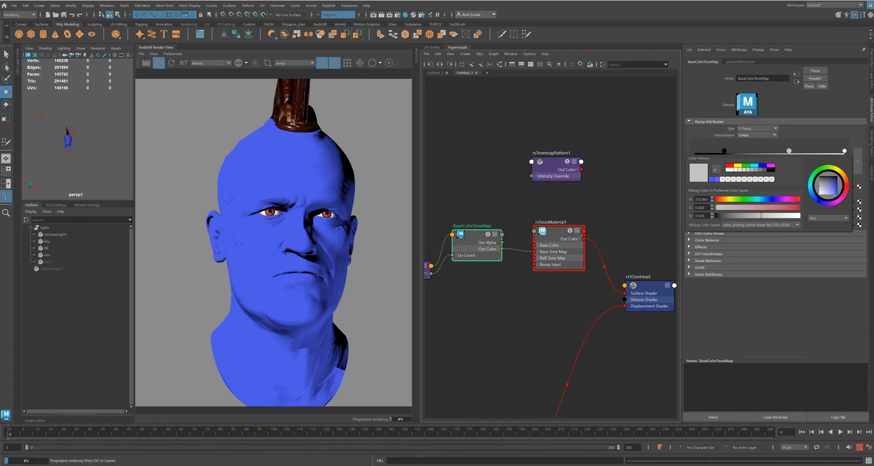
pyautogui.click(790, 207)
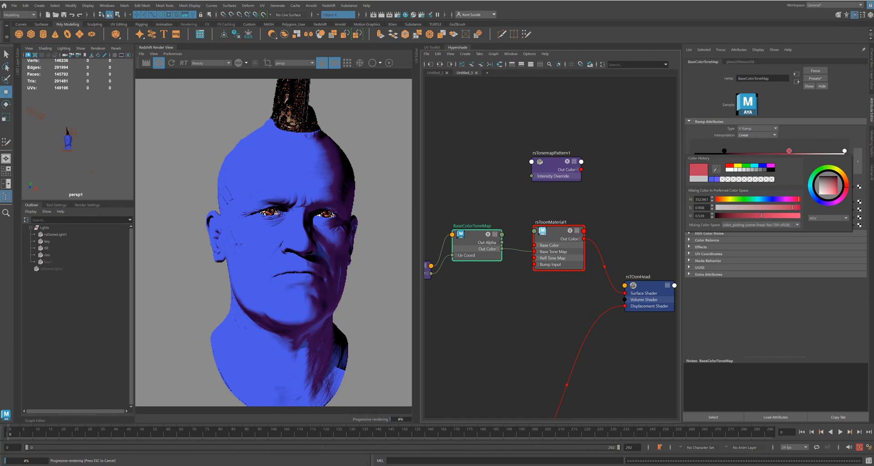
pyautogui.moveTo(790, 207); pyautogui.dragTo(789, 207)
# Recolor the ramp's black marker by sampling the middle marker's red and adjusting it to a dark, muted red
pyautogui.click(723, 151)
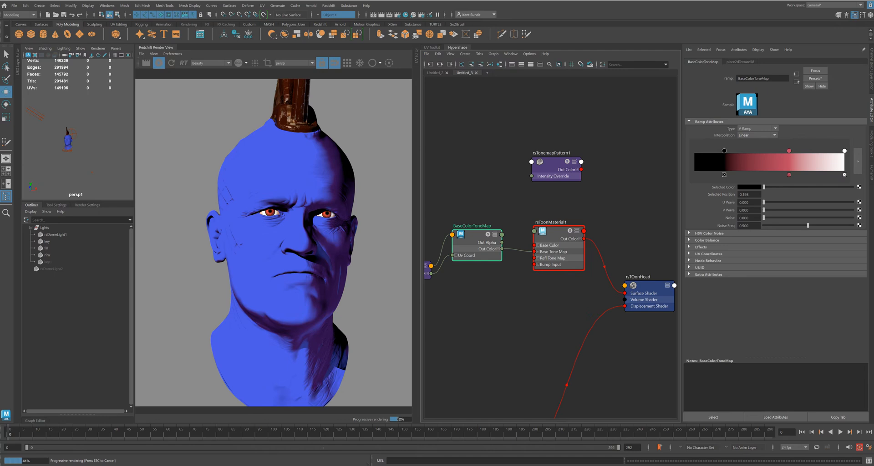
pyautogui.click(749, 187)
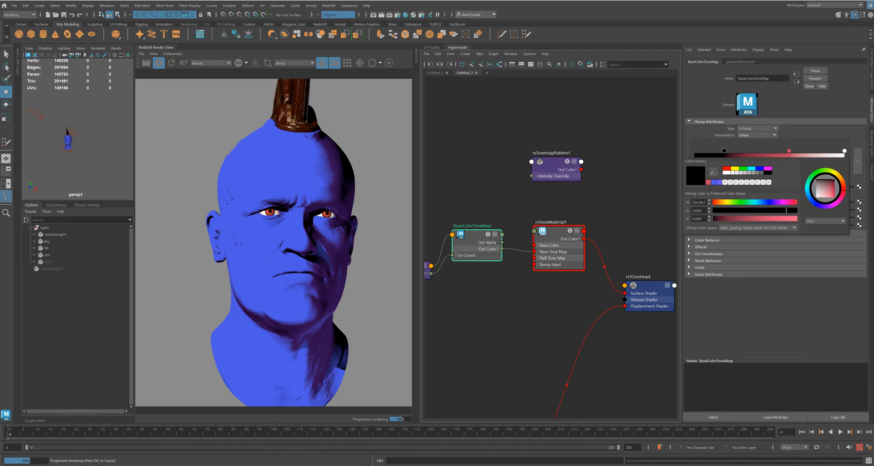
pyautogui.click(708, 182)
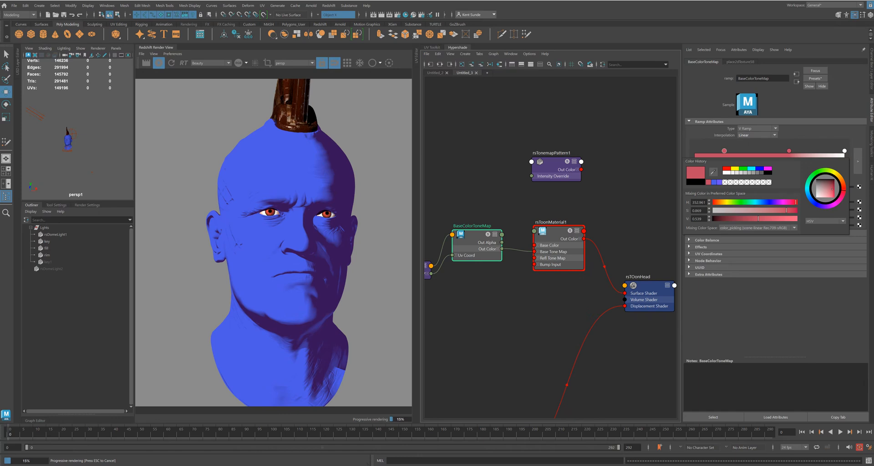
pyautogui.moveTo(832, 189); pyautogui.dragTo(825, 182)
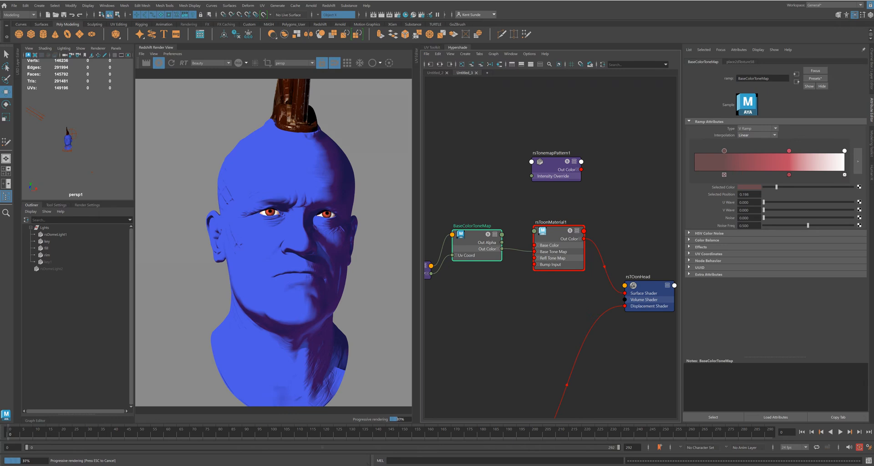
# Set BaseColorToneMap's interpolation to None, then move the dark marker near the ramp's start and the red marker to about 0.45
pyautogui.click(557, 232)
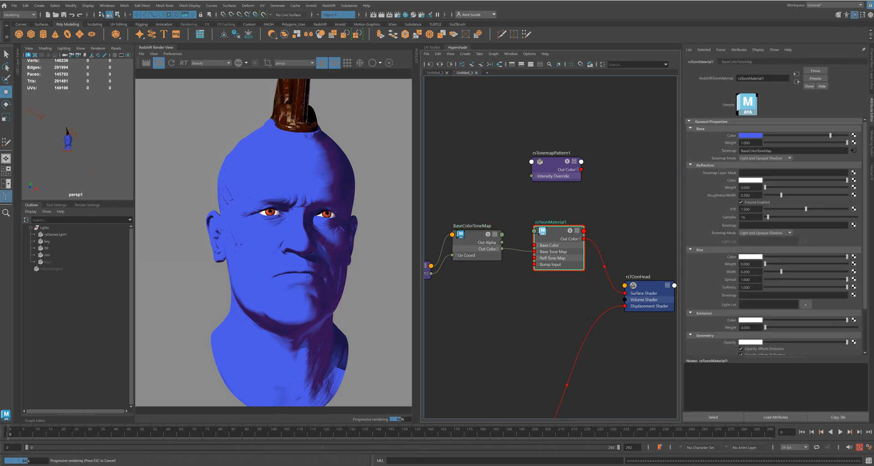
pyautogui.click(473, 234)
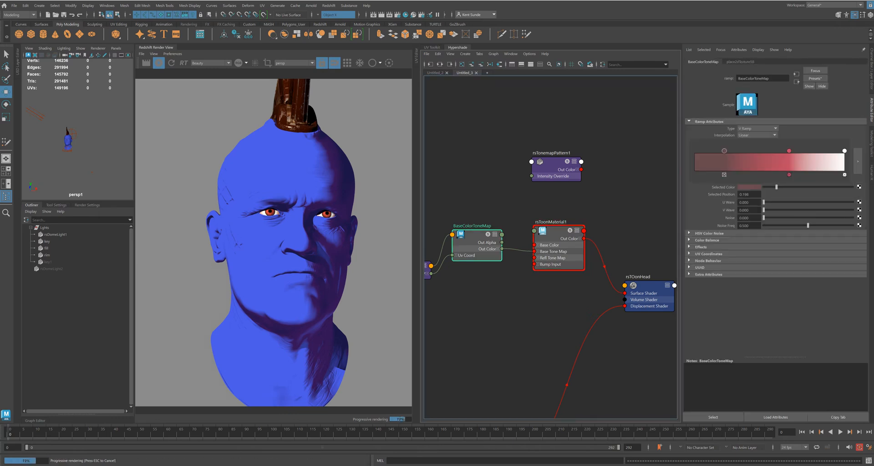
pyautogui.click(756, 135)
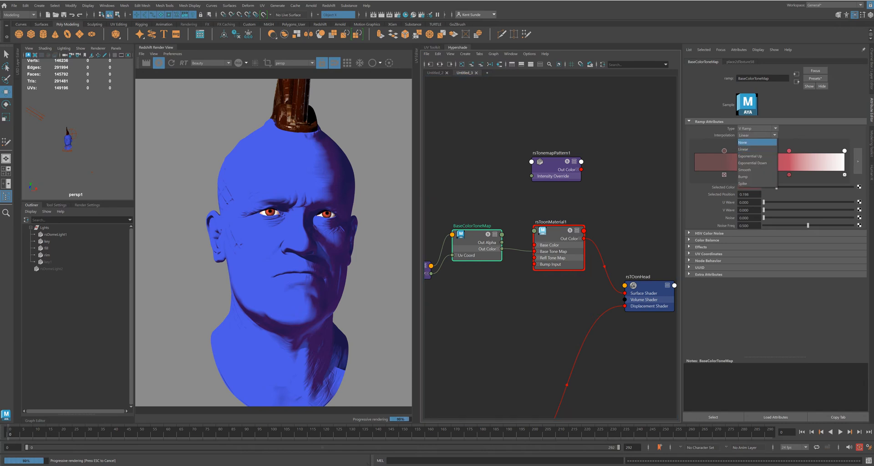
pyautogui.click(751, 141)
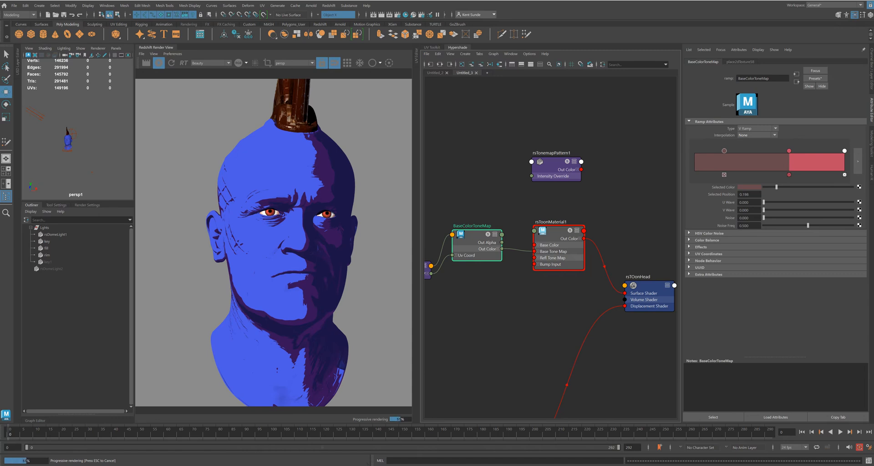
pyautogui.moveTo(789, 151); pyautogui.dragTo(697, 151)
pyautogui.moveTo(768, 151); pyautogui.dragTo(764, 150)
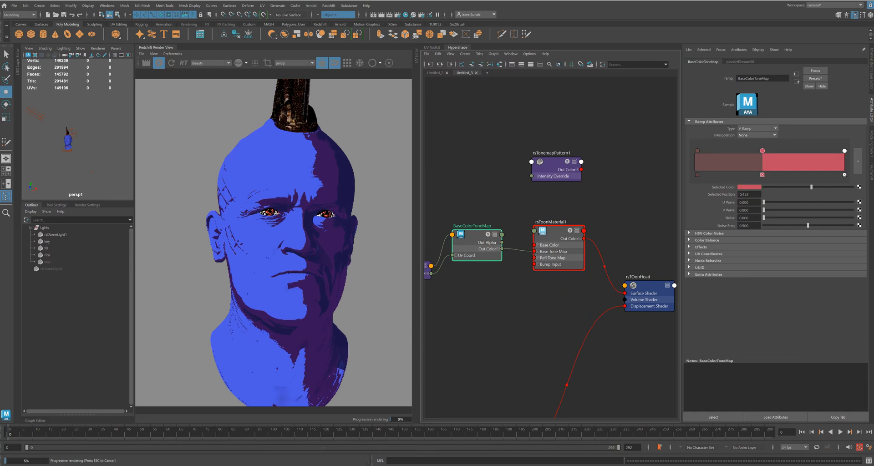
# Inspect the base color of rsToonMaterial1 in the color picker
pyautogui.click(603, 195)
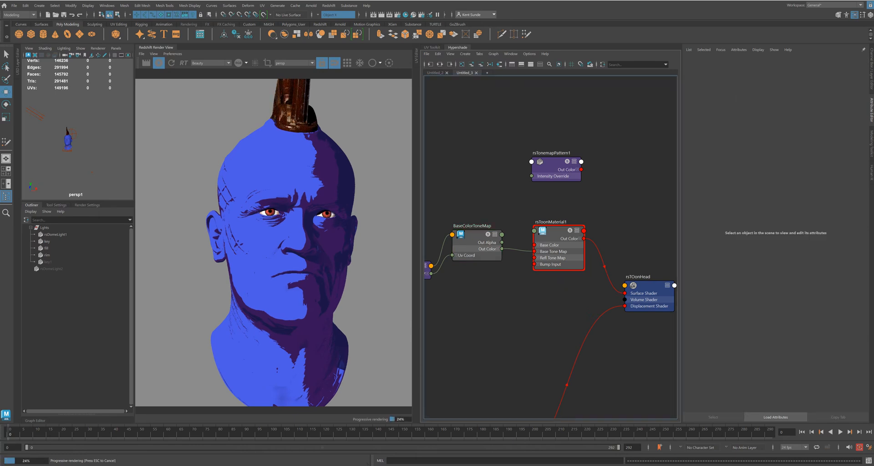
pyautogui.click(556, 231)
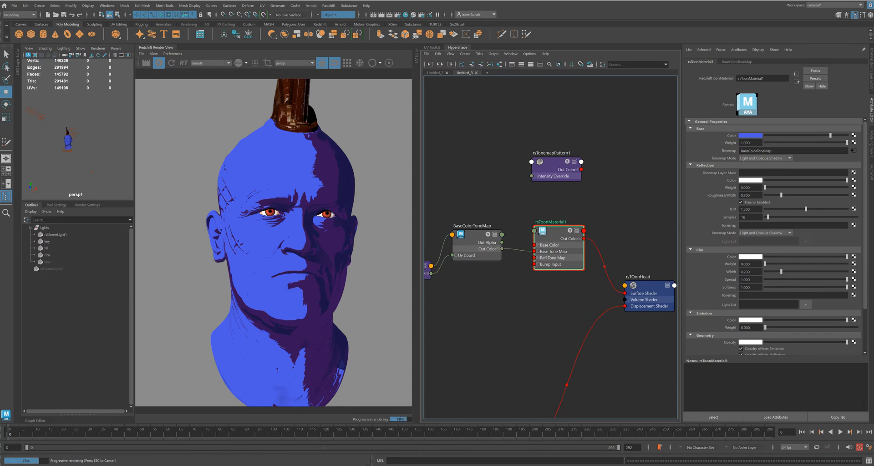
pyautogui.click(750, 136)
pyautogui.click(783, 158)
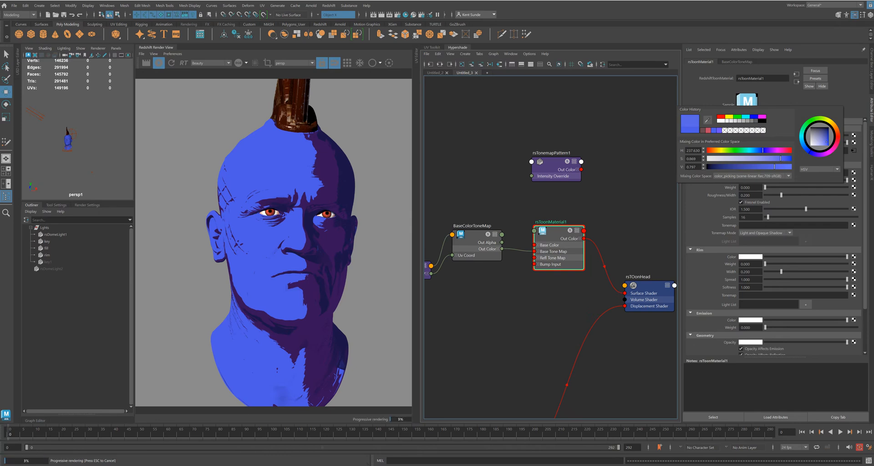
pyautogui.click(629, 193)
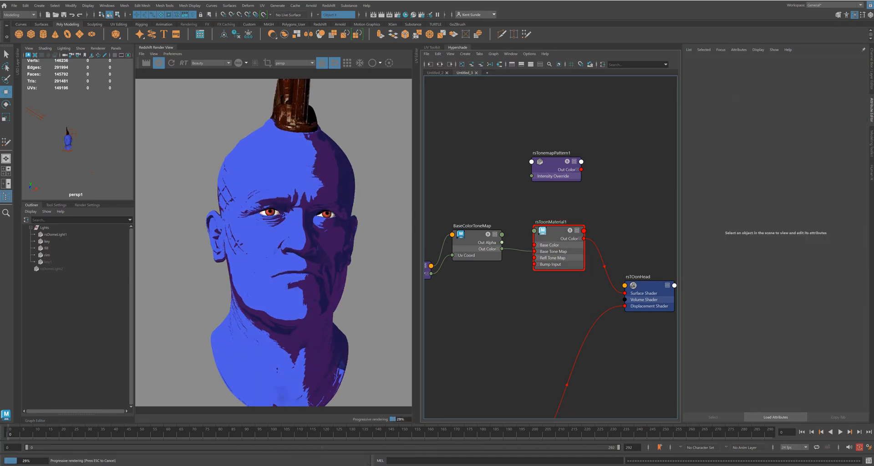
# Switch the key light's color mode from Temperature to Color
pyautogui.click(47, 241)
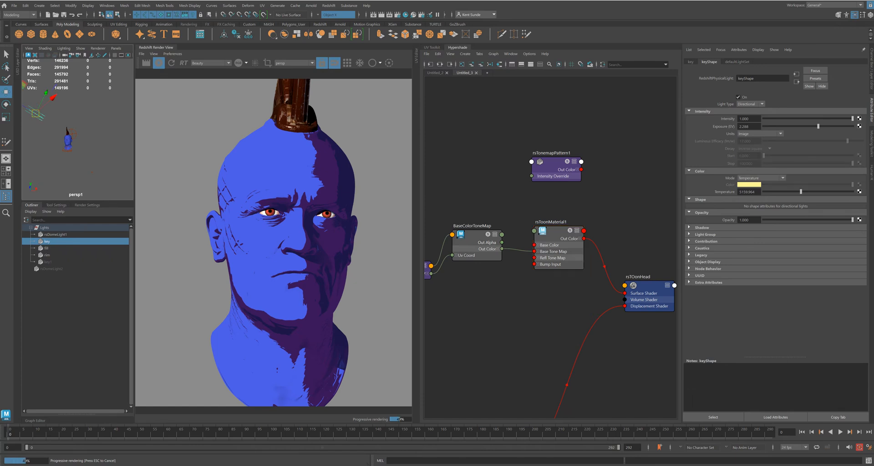
pyautogui.click(760, 178)
pyautogui.click(754, 185)
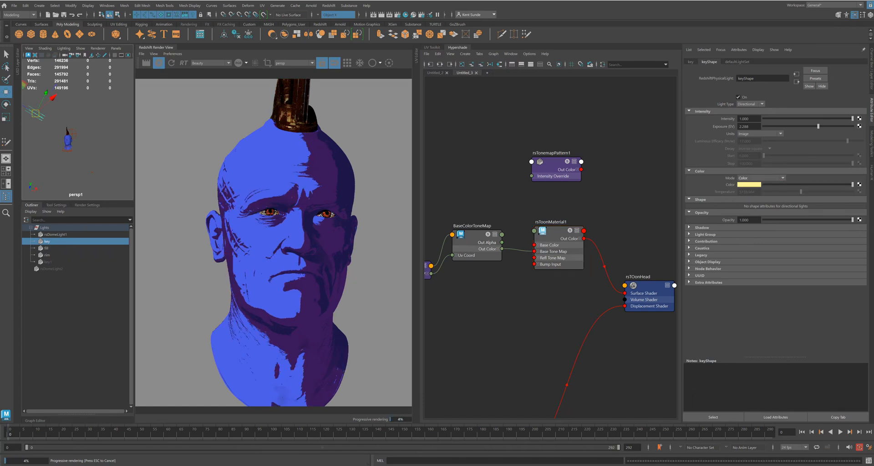
# Try a saturated green key light color with hue about 117.6 and saturation 1
pyautogui.click(749, 184)
pyautogui.moveTo(769, 206); pyautogui.dragTo(788, 206)
pyautogui.moveTo(721, 198)
pyautogui.mouseDown()
pyautogui.moveTo(783, 198)
pyautogui.moveTo(716, 198)
pyautogui.moveTo(734, 198)
pyautogui.mouseUp()
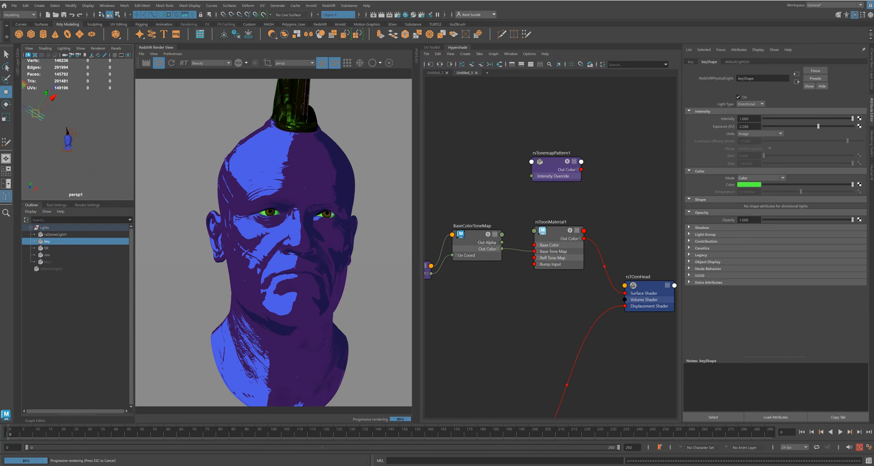
pyautogui.click(749, 184)
pyautogui.moveTo(835, 208); pyautogui.dragTo(840, 208)
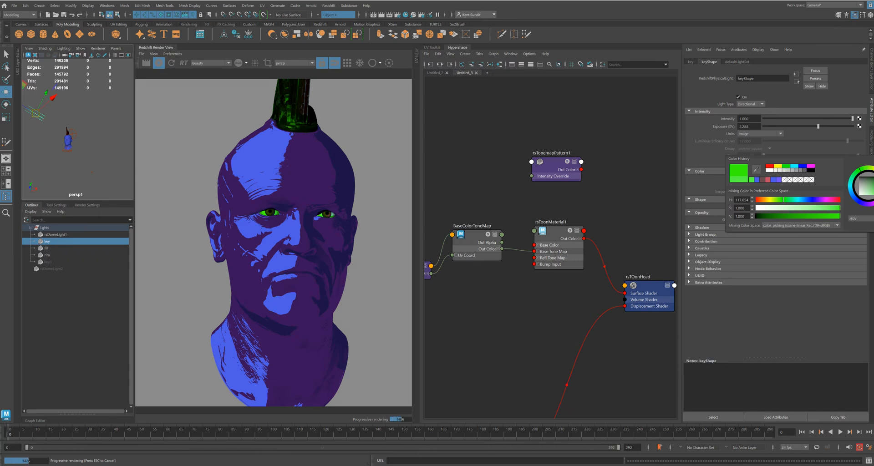
# Reduce the key light color's saturation to a pale, near-white tint
pyautogui.moveTo(840, 208); pyautogui.dragTo(758, 207)
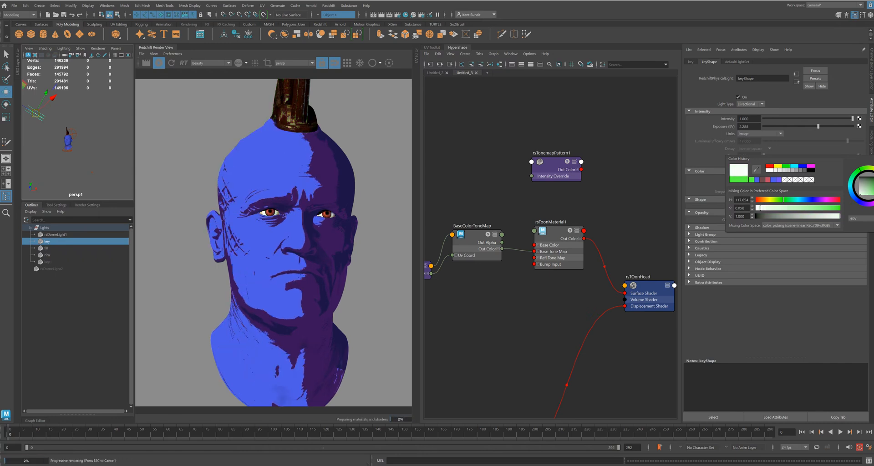
pyautogui.moveTo(758, 208)
pyautogui.mouseDown()
pyautogui.moveTo(839, 208)
pyautogui.moveTo(778, 208)
pyautogui.moveTo(828, 199)
pyautogui.moveTo(805, 208)
pyautogui.moveTo(830, 208)
pyautogui.moveTo(759, 208)
pyautogui.mouseUp()
pyautogui.moveTo(822, 200); pyautogui.dragTo(776, 208)
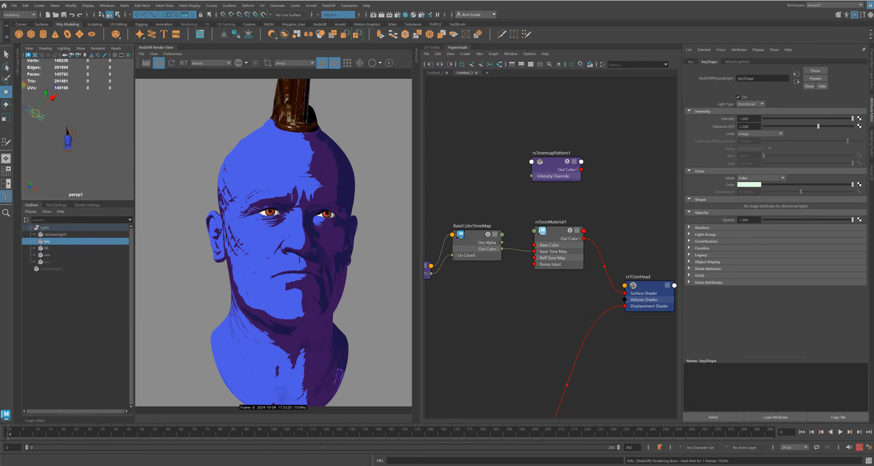
# Add a RedshiftContour node to the head's shading graph
pyautogui.click(556, 231)
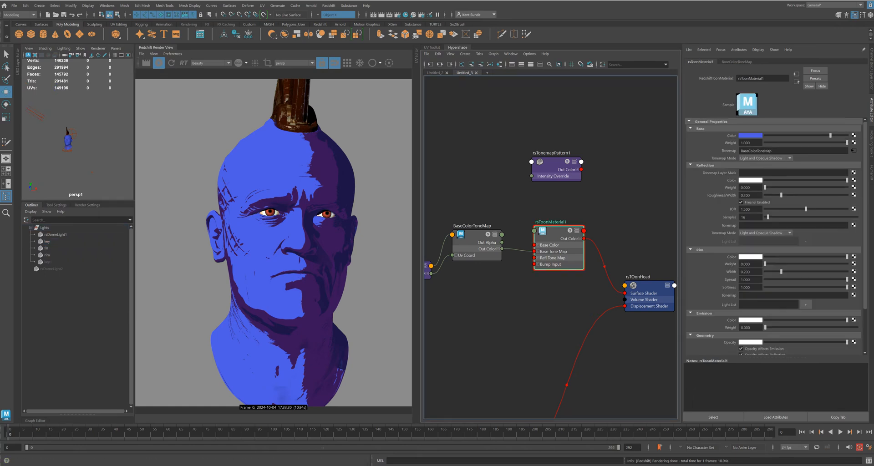
pyautogui.click(553, 200)
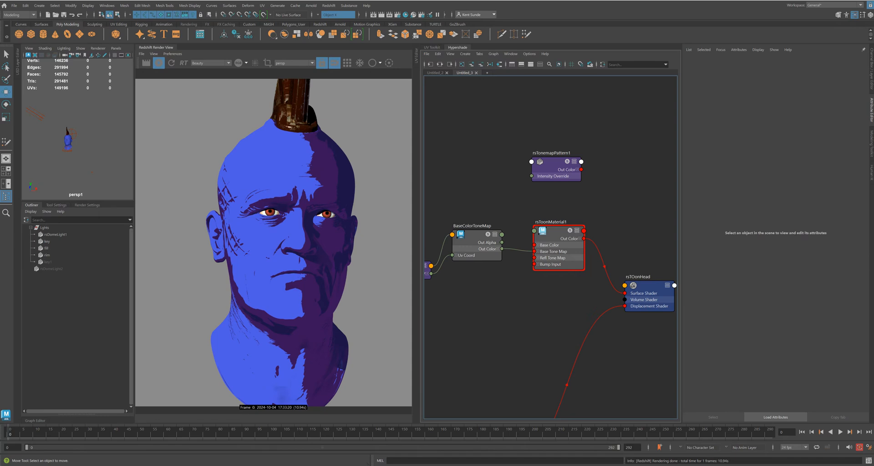
pyautogui.press('Tab')
pyautogui.write('contou')
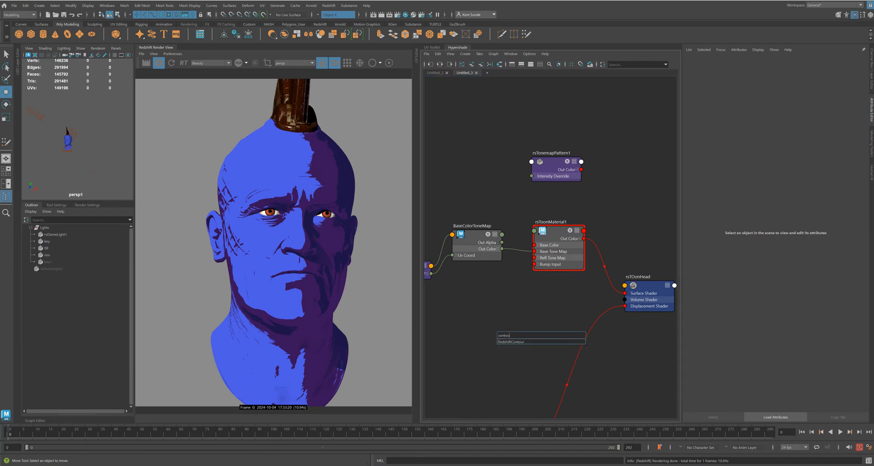
pyautogui.press('Down')
pyautogui.press('Return')
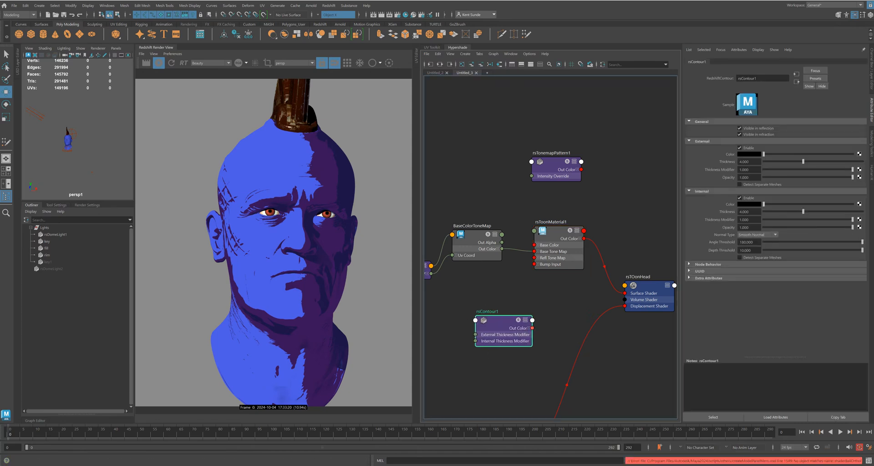
# Connect rsContour1 to the Redshift Contour Shader slot of the toon head's shading group
pyautogui.moveTo(540, 318)
pyautogui.mouseDown()
pyautogui.moveTo(513, 243)
pyautogui.moveTo(540, 331)
pyautogui.mouseUp()
pyautogui.moveTo(649, 286); pyautogui.dragTo(651, 286)
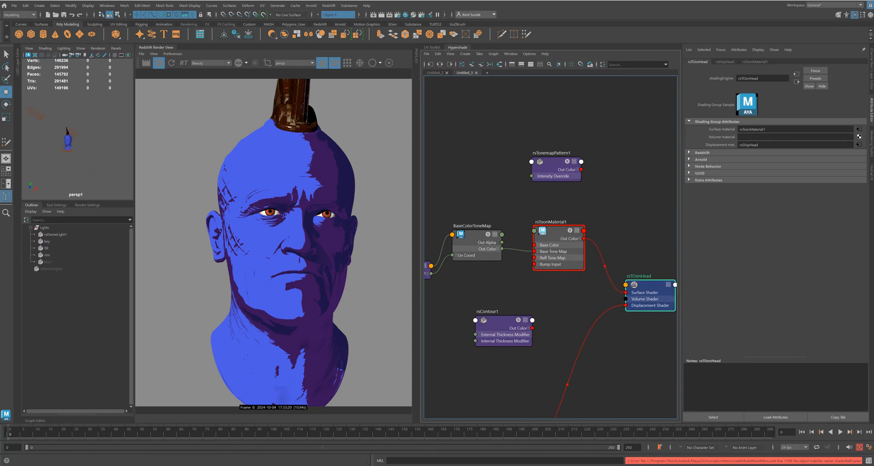
pyautogui.click(701, 153)
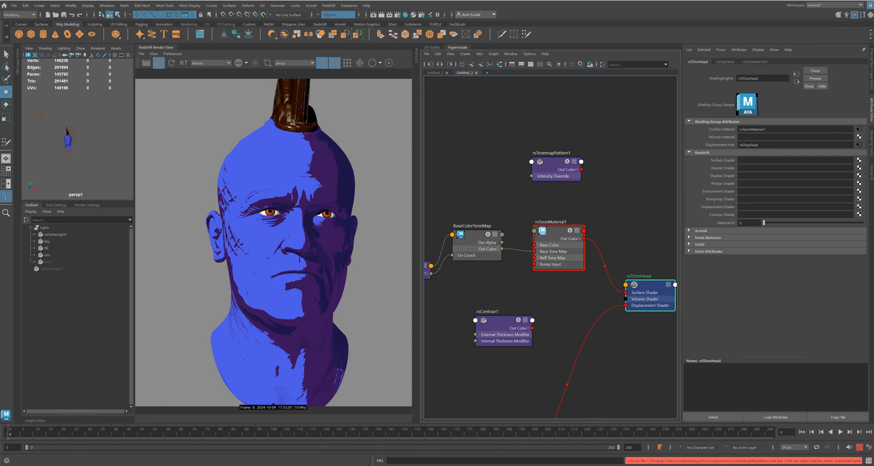
pyautogui.moveTo(498, 320); pyautogui.dragTo(515, 309)
pyautogui.click(649, 286)
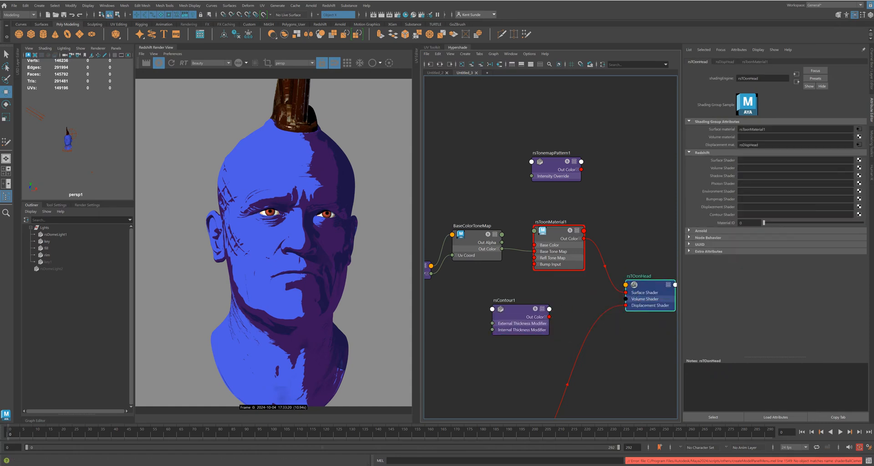
pyautogui.moveTo(516, 310); pyautogui.dragTo(764, 215, button='middle')
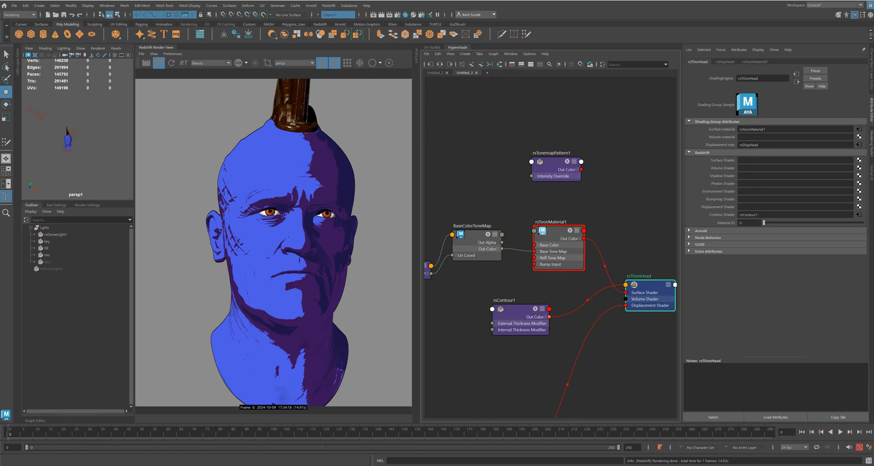
# Try external contour thickness values of 10 and 32 on the rsContour1 node
pyautogui.click(518, 309)
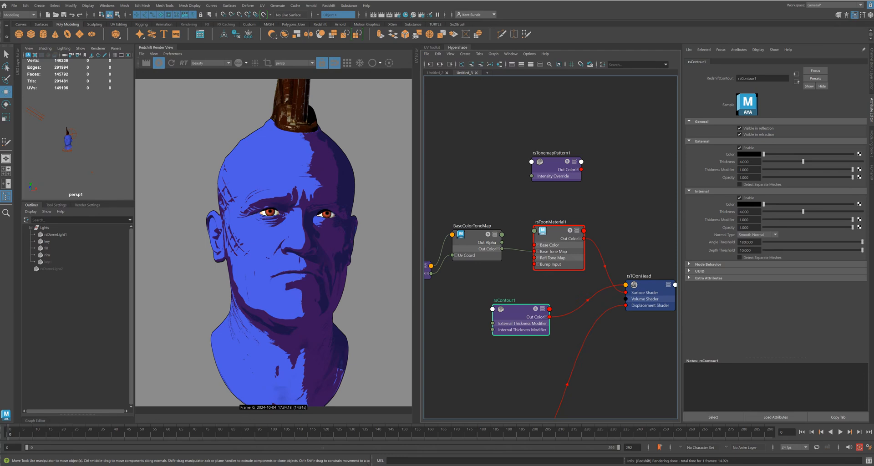
pyautogui.click(749, 162)
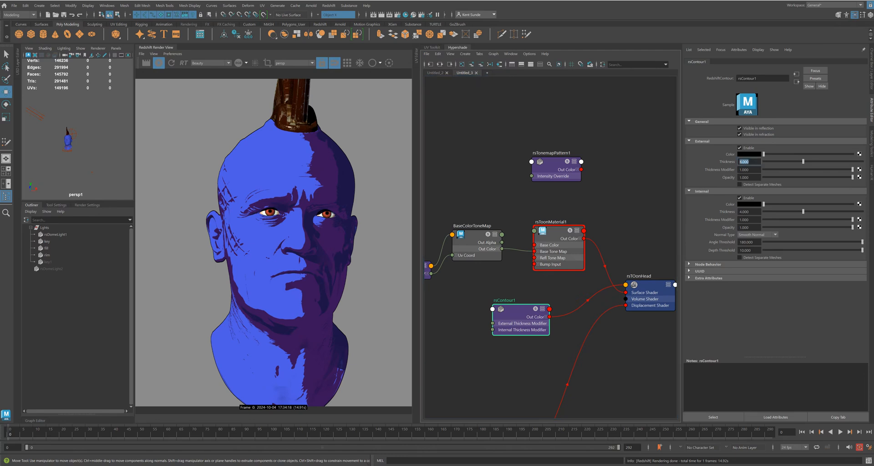
pyautogui.write('10')
pyautogui.press('Return')
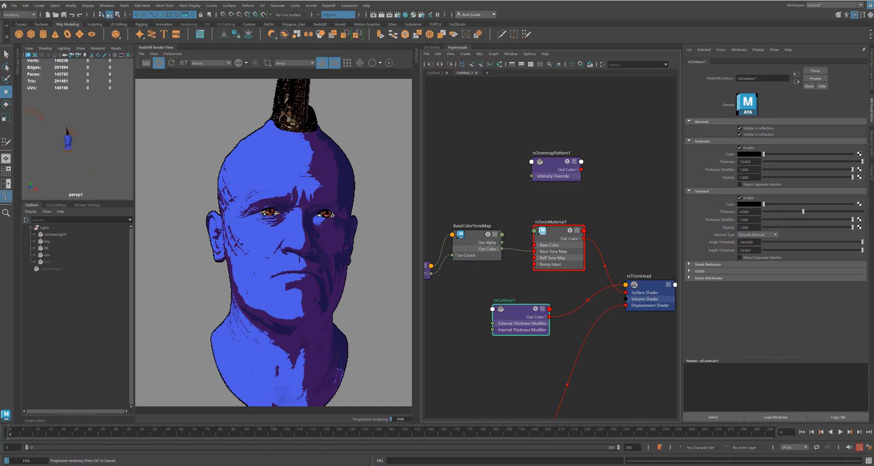
pyautogui.moveTo(860, 161); pyautogui.dragTo(862, 161)
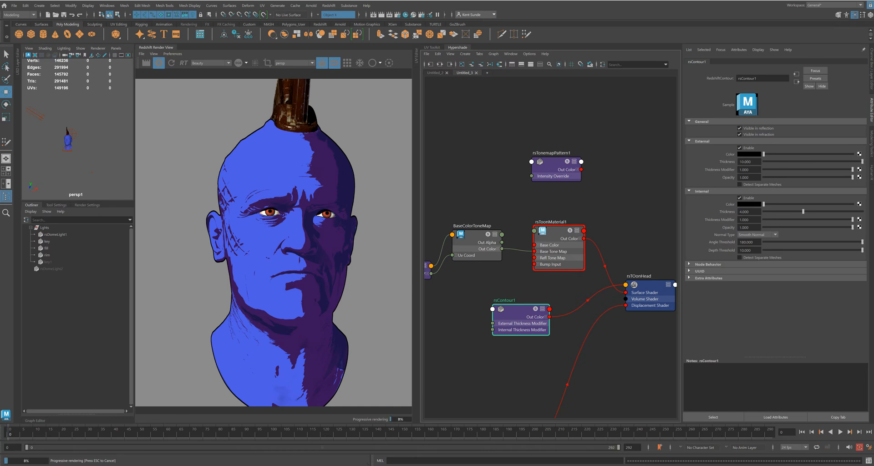
pyautogui.click(746, 162)
pyautogui.write('32')
pyautogui.press('Return')
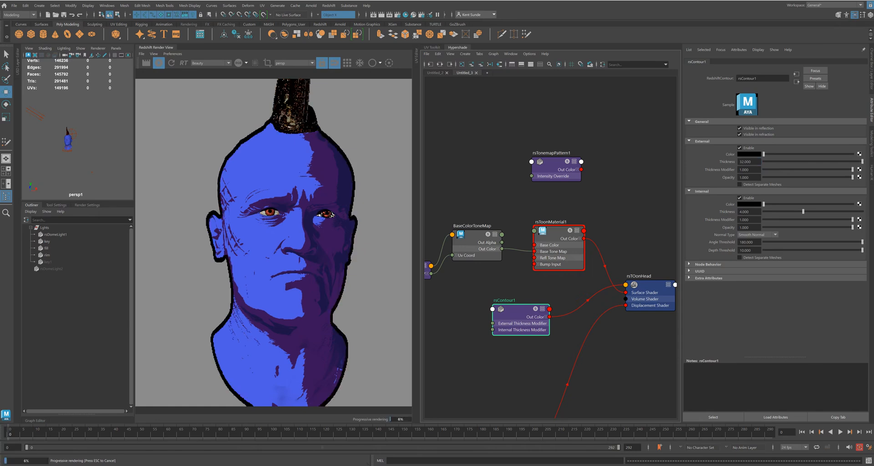
# Reduce the external contour thickness on rsContour1 to about 6.9
pyautogui.moveTo(861, 161); pyautogui.dragTo(782, 161)
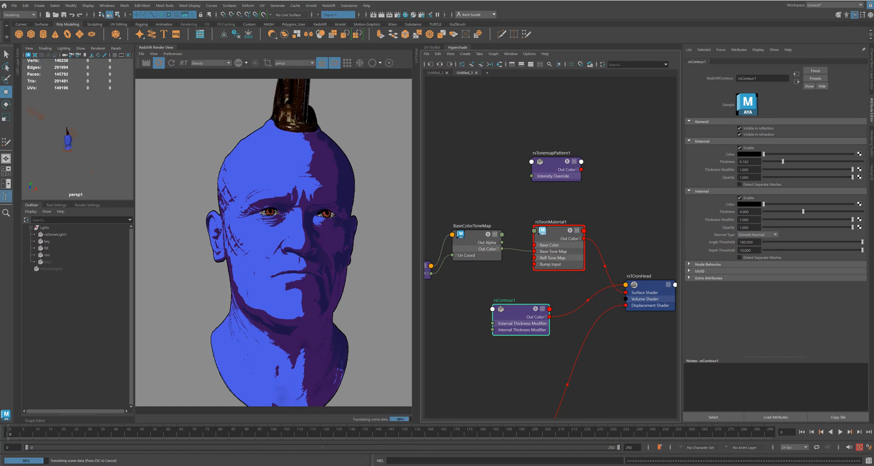
pyautogui.click(632, 196)
pyautogui.click(517, 310)
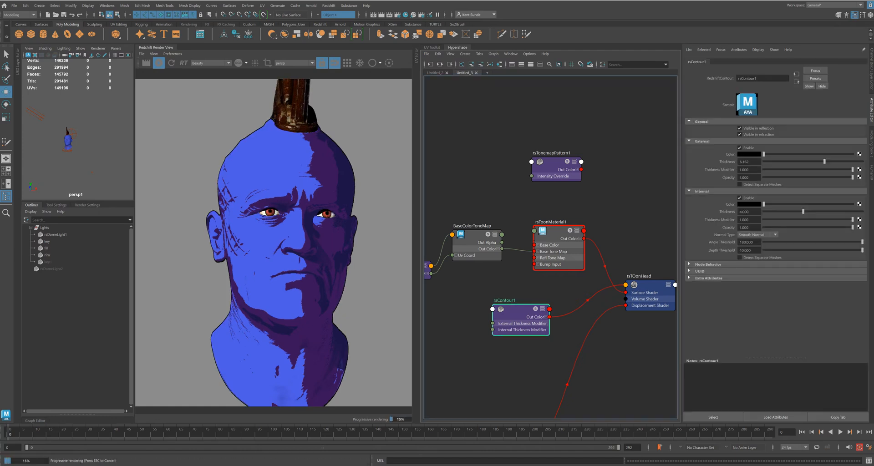
pyautogui.moveTo(824, 162)
pyautogui.mouseDown()
pyautogui.moveTo(862, 162)
pyautogui.moveTo(809, 162)
pyautogui.moveTo(831, 161)
pyautogui.mouseUp()
# Set the global Contour Scale to 4 in the advanced Redshift render settings
pyautogui.click(87, 205)
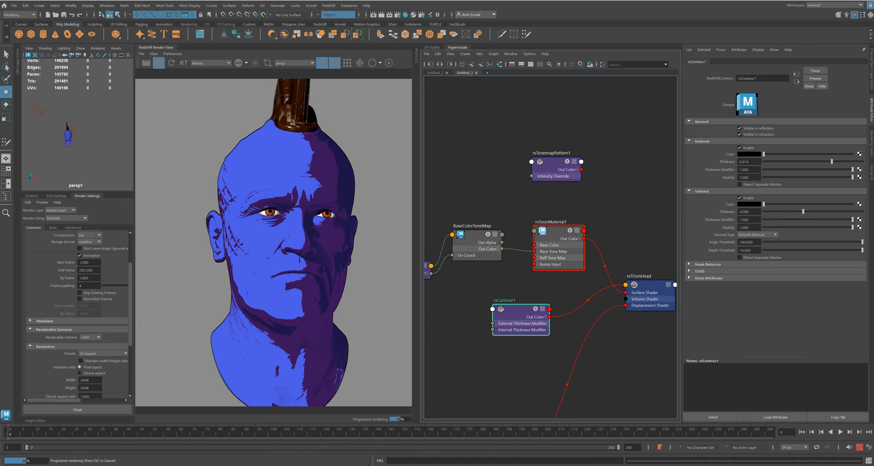
pyautogui.moveTo(134, 241); pyautogui.dragTo(185, 241)
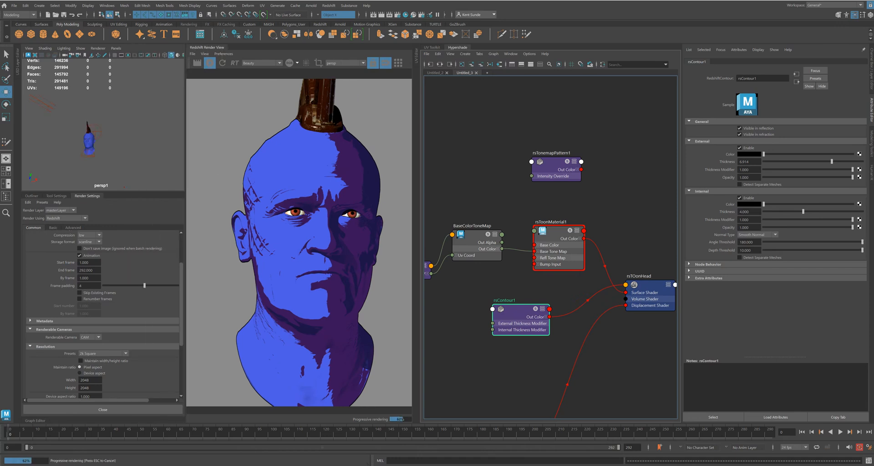
pyautogui.click(73, 228)
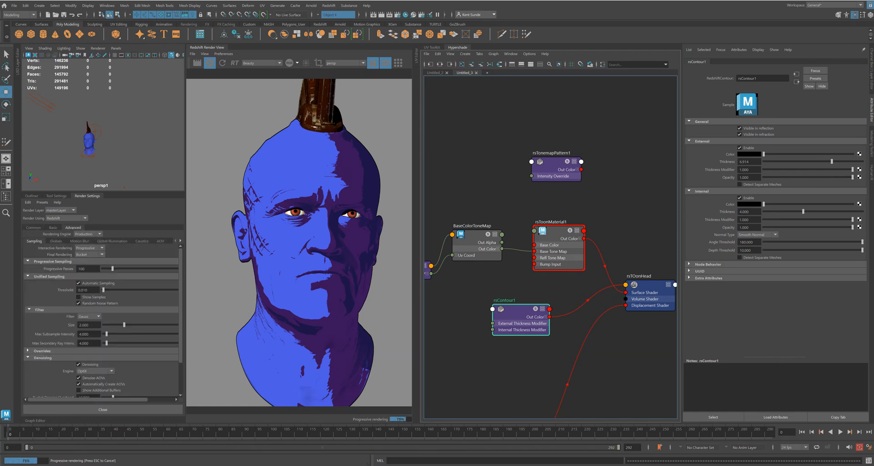
pyautogui.click(56, 241)
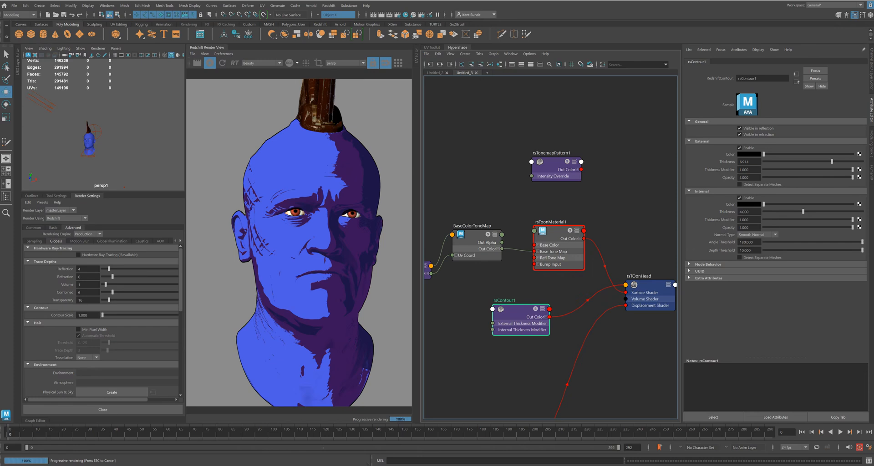
pyautogui.doubleClick(83, 315)
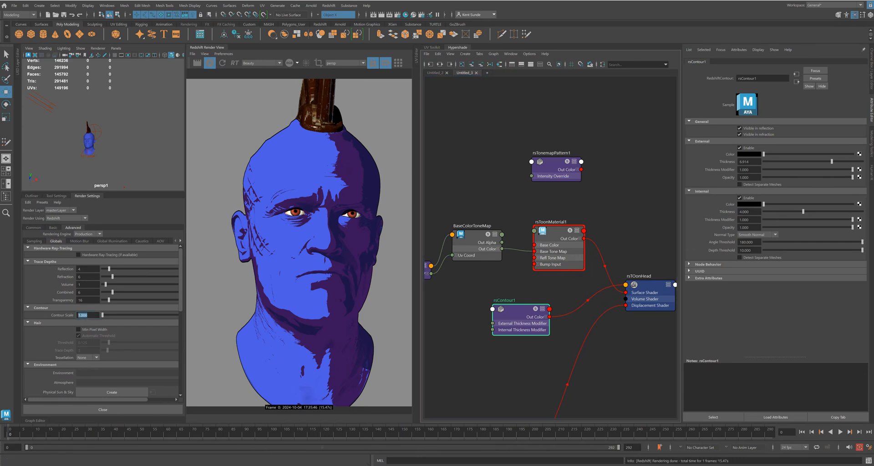
pyautogui.write('4')
pyautogui.press('Return')
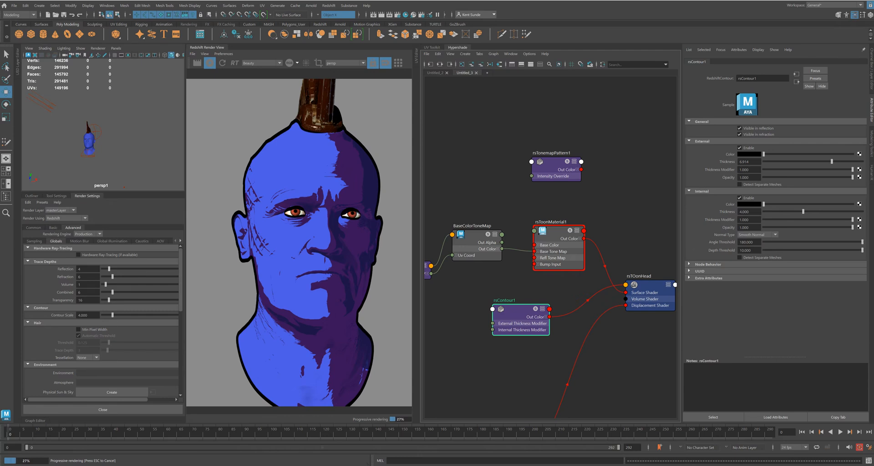
# Lower rsContour1's external thickness to about 5.4 and its internal Angle Threshold to about 63.5
pyautogui.moveTo(831, 162)
pyautogui.mouseDown()
pyautogui.moveTo(862, 162)
pyautogui.moveTo(816, 161)
pyautogui.mouseUp()
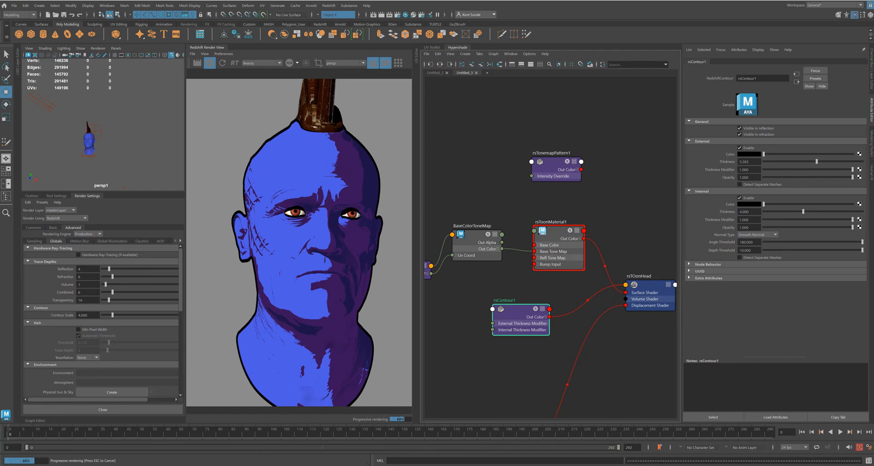
pyautogui.moveTo(862, 243); pyautogui.dragTo(797, 242)
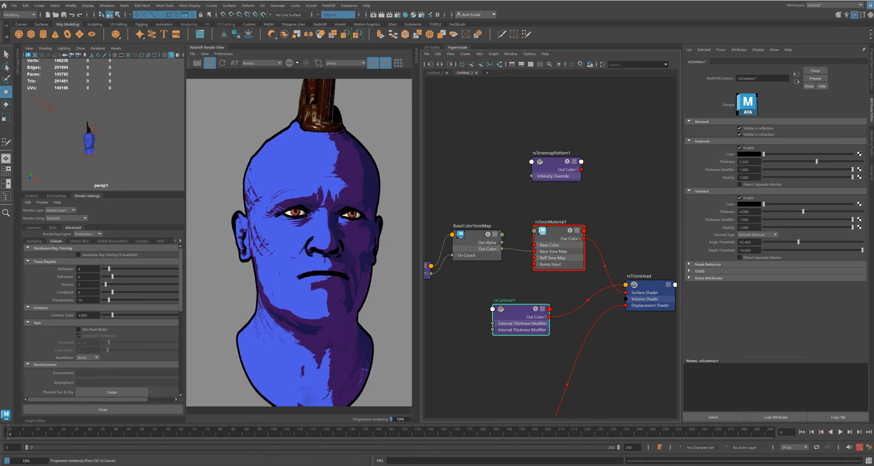
# Select the head mesh in the perspective view and expand its Redshift shape attributes
pyautogui.keyDown('alt'); pyautogui.moveTo(77, 132); pyautogui.dragTo(119, 134); pyautogui.keyUp('alt')
pyautogui.keyDown('alt'); pyautogui.moveTo(91, 135); pyautogui.dragTo(132, 134, button='right'); pyautogui.keyUp('alt')
pyautogui.keyDown('alt'); pyautogui.moveTo(75, 141); pyautogui.dragTo(134, 116, button='middle'); pyautogui.keyUp('alt')
pyautogui.keyDown('alt'); pyautogui.moveTo(113, 123); pyautogui.dragTo(145, 123, button='right'); pyautogui.keyUp('alt')
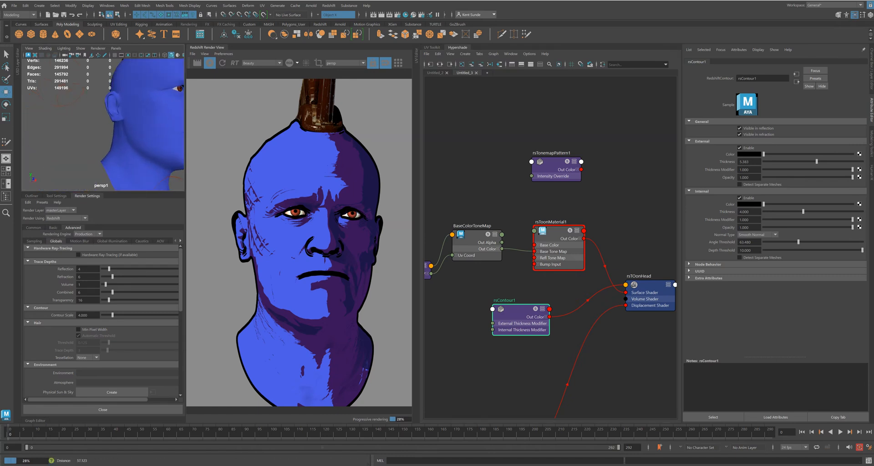
pyautogui.keyDown('alt'); pyautogui.moveTo(150, 104); pyautogui.dragTo(64, 140, button='middle'); pyautogui.keyUp('alt')
pyautogui.keyDown('alt'); pyautogui.moveTo(91, 136); pyautogui.dragTo(69, 136, button='right'); pyautogui.keyUp('alt')
pyautogui.click(81, 144)
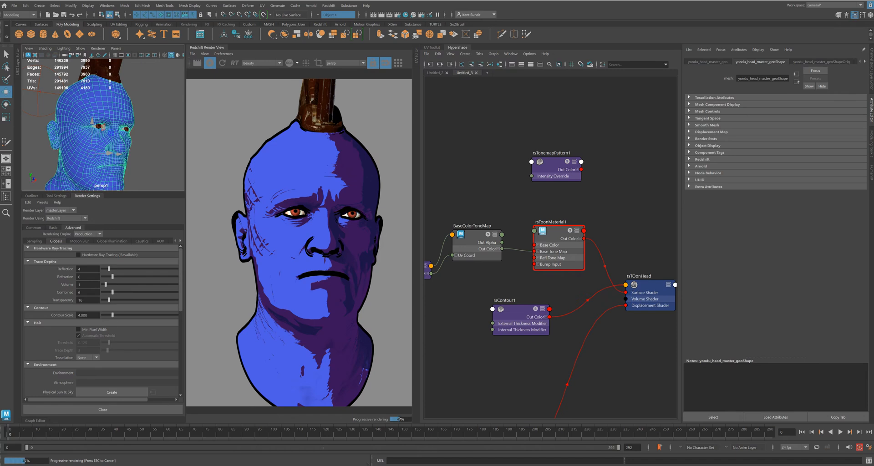
pyautogui.click(702, 159)
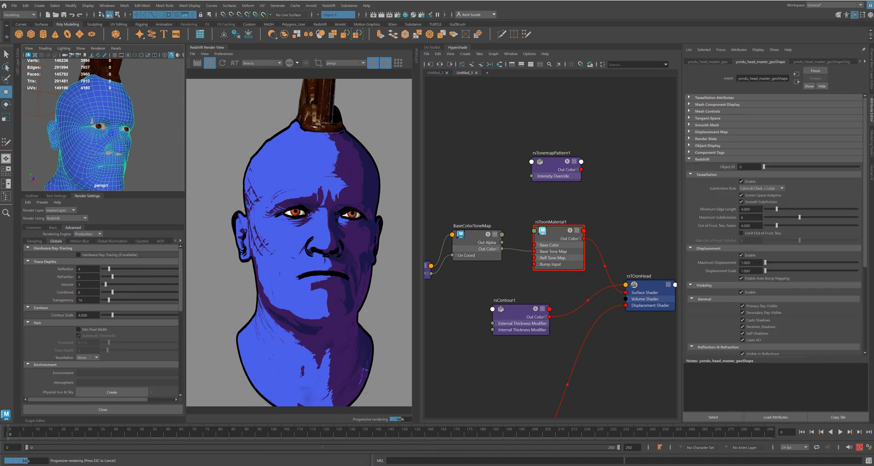
# Try Maximum Subdivisions values of 2 and 4 in the head mesh's Redshift tessellation
pyautogui.write('2')
pyautogui.press('Return')
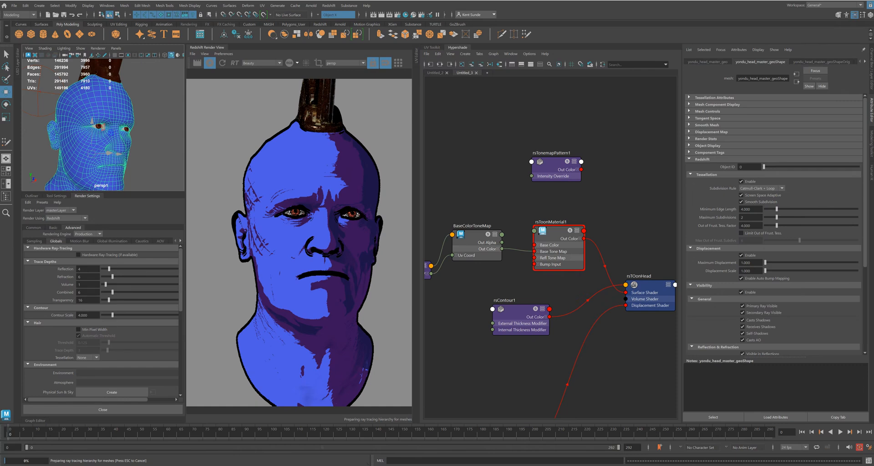
pyautogui.write('4')
pyautogui.press('Return')
pyautogui.write('5')
pyautogui.press('Return')
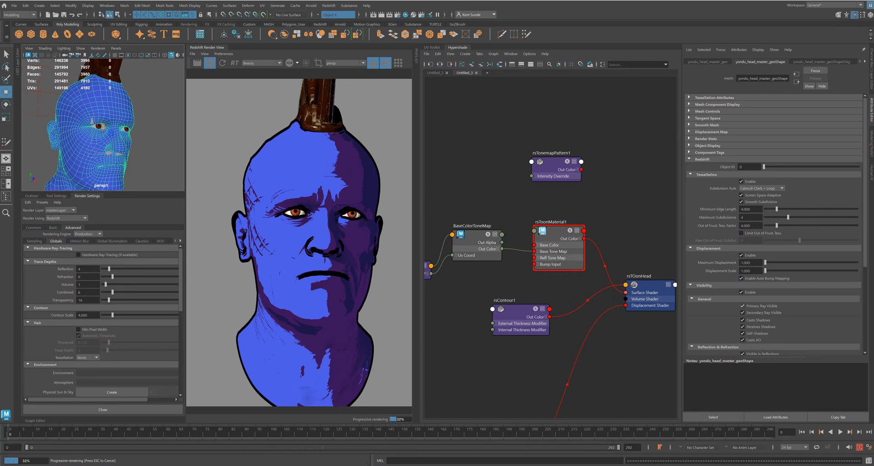
# Disable Auto Bump Mapping on the head mesh and reduce its Maximum Subdivisions to 3
pyautogui.click(741, 292)
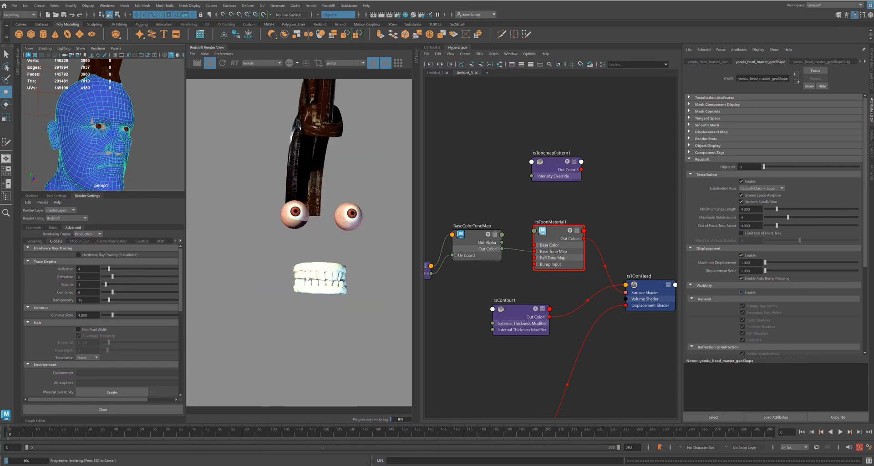
pyautogui.click(741, 292)
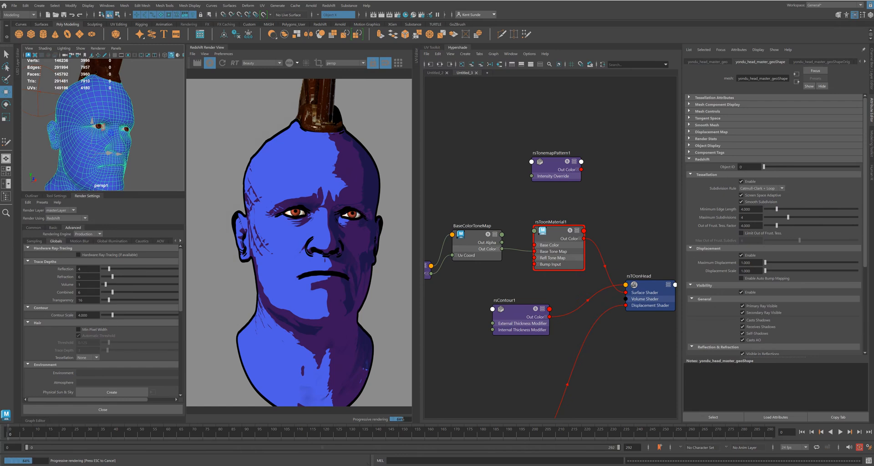
pyautogui.moveTo(787, 217); pyautogui.dragTo(805, 218)
pyautogui.moveTo(805, 218); pyautogui.dragTo(770, 217)
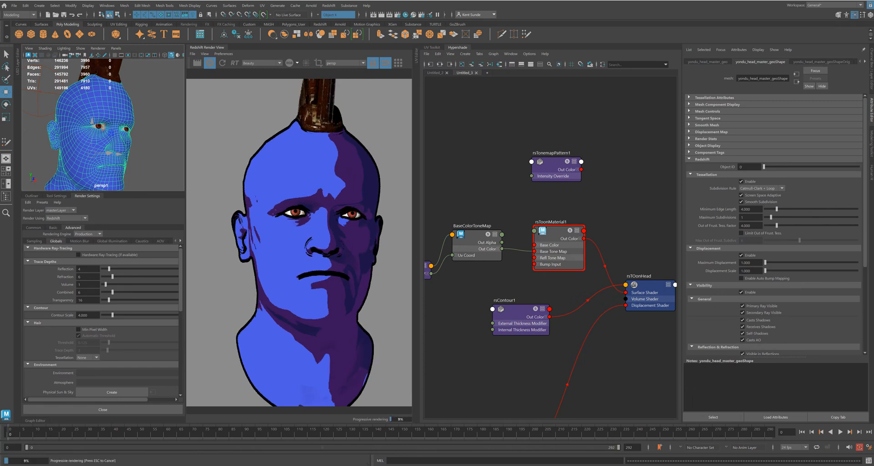
pyautogui.moveTo(771, 217); pyautogui.dragTo(776, 217)
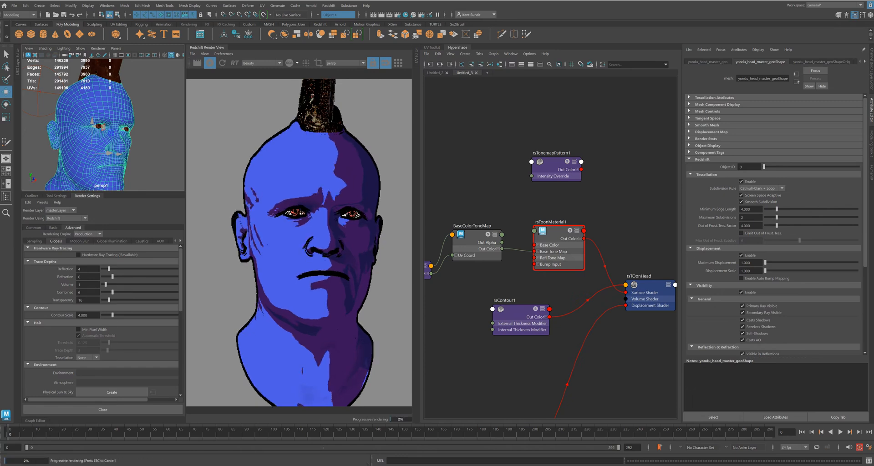
pyautogui.moveTo(776, 217); pyautogui.dragTo(781, 217)
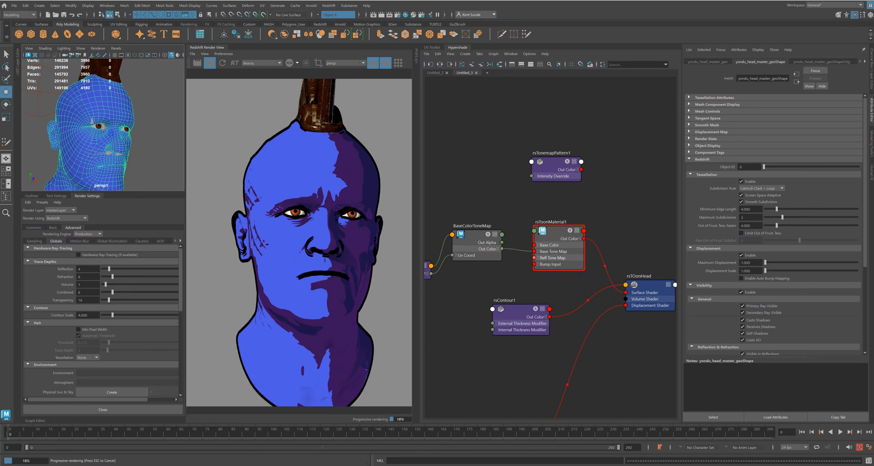
# Lower rsContour1's internal Angle Threshold to about 50.5 and its Depth Threshold to about 2.2
pyautogui.click(518, 310)
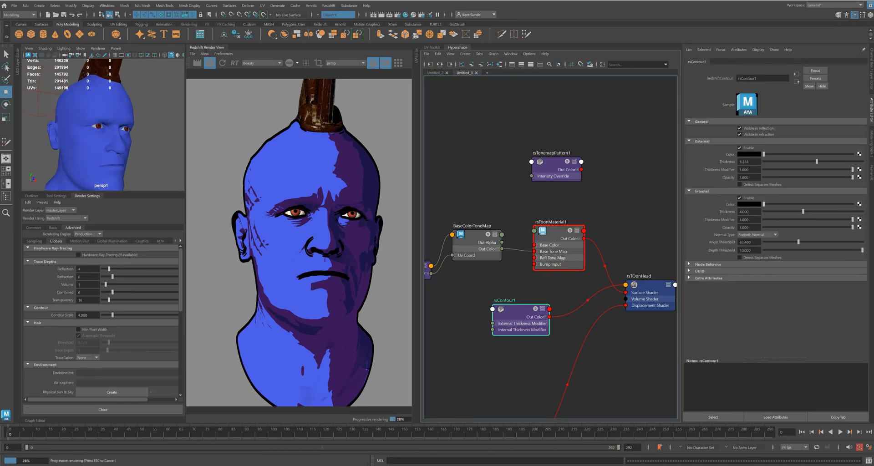
pyautogui.moveTo(799, 242); pyautogui.dragTo(791, 242)
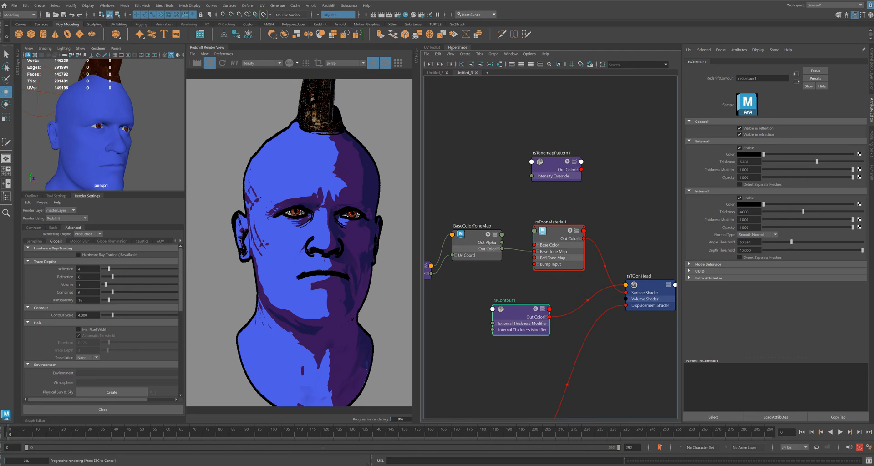
pyautogui.moveTo(861, 250); pyautogui.dragTo(786, 250)
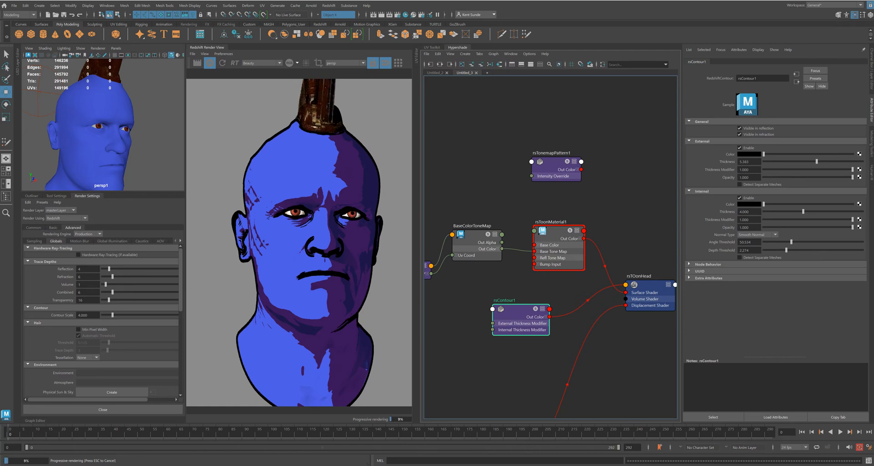
pyautogui.moveTo(786, 250); pyautogui.dragTo(785, 250)
# Change the internal contour's Normal Type to Geometric Normal
pyautogui.click(756, 235)
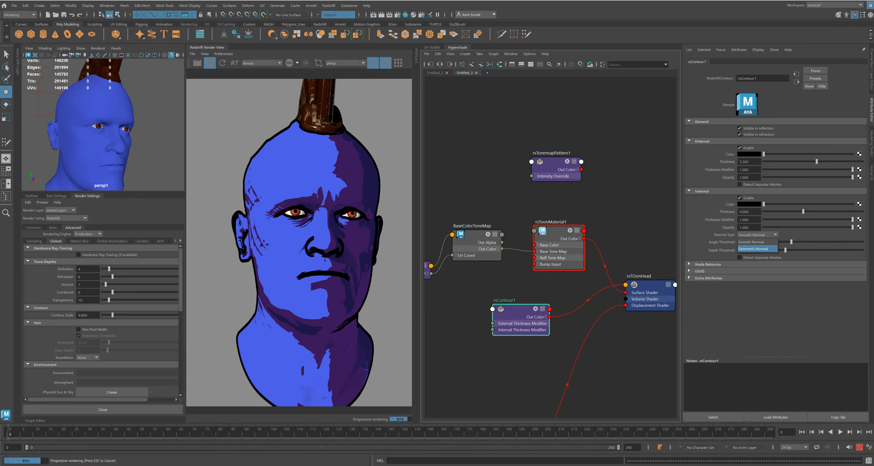
pyautogui.press('Escape')
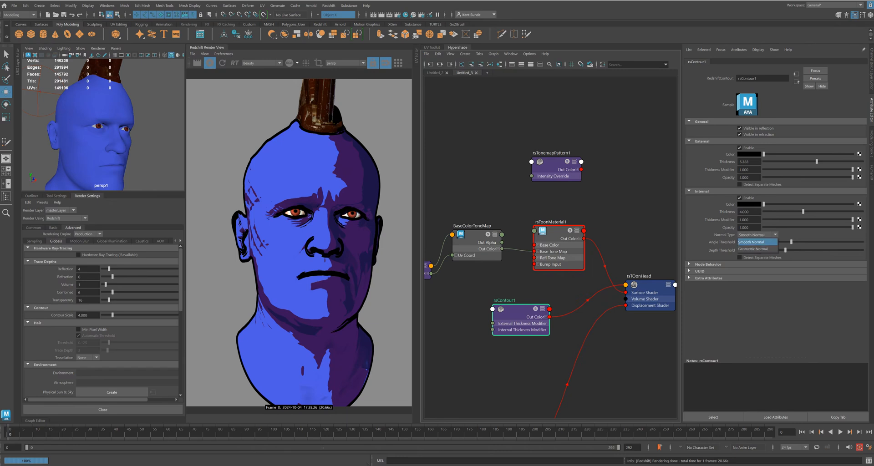
pyautogui.click(753, 249)
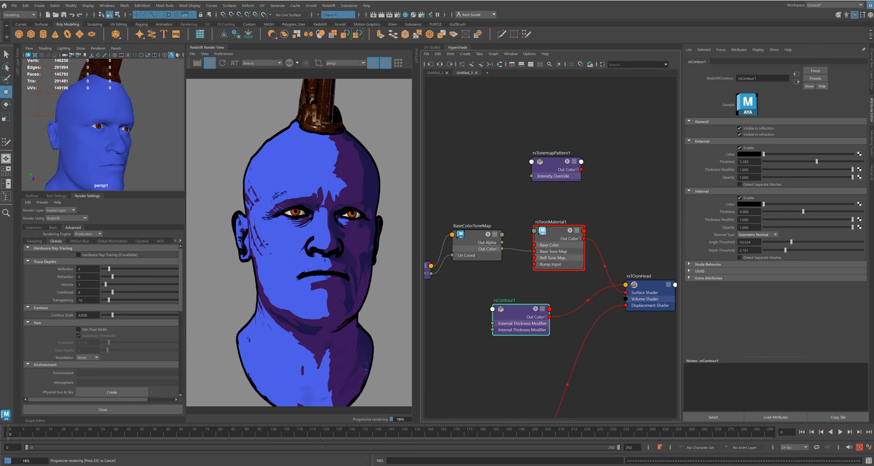
# Reduce the internal contour thickness to about 3 and adjust the Angle Threshold to about 30
pyautogui.moveTo(791, 242); pyautogui.dragTo(771, 242)
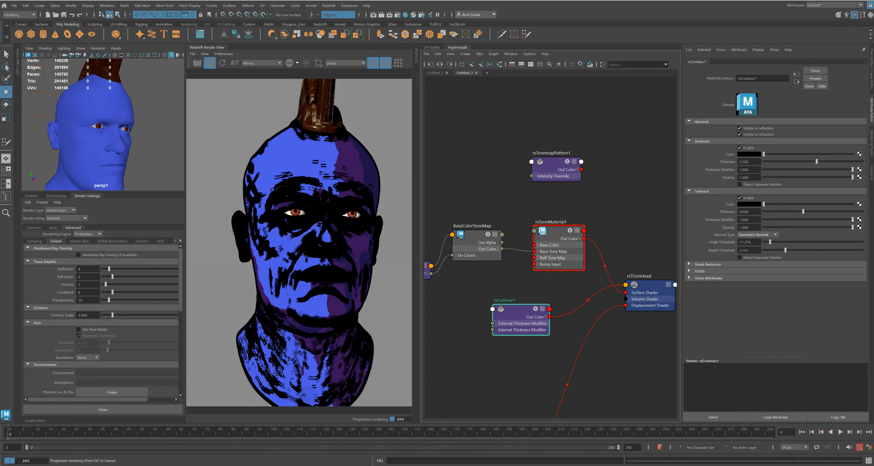
pyautogui.moveTo(803, 212); pyautogui.dragTo(794, 212)
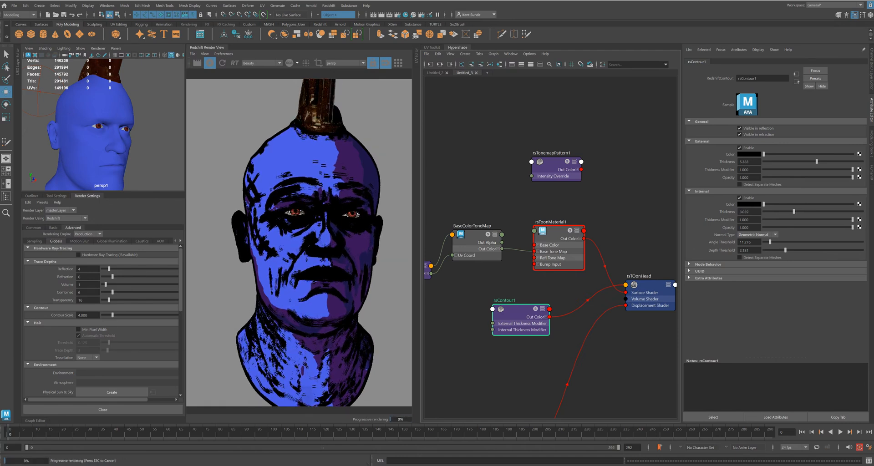
pyautogui.moveTo(770, 242); pyautogui.dragTo(779, 242)
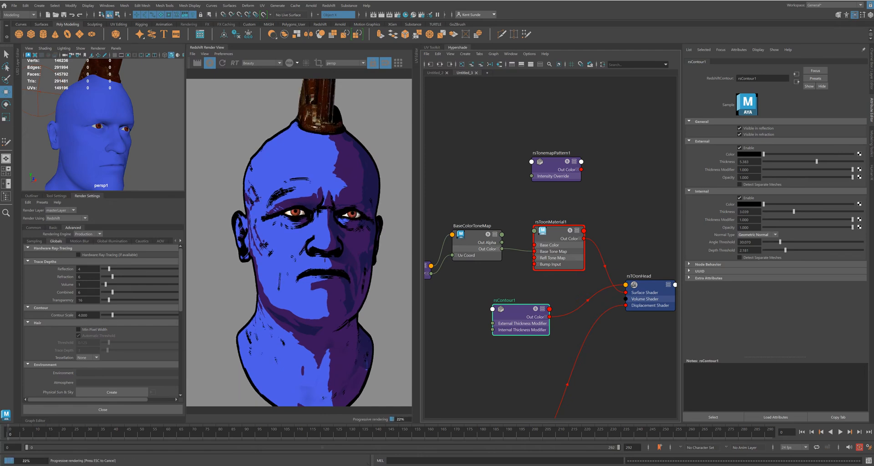
# Set the head mesh's Redshift tessellation Maximum Subdivisions to 0
pyautogui.click(87, 136)
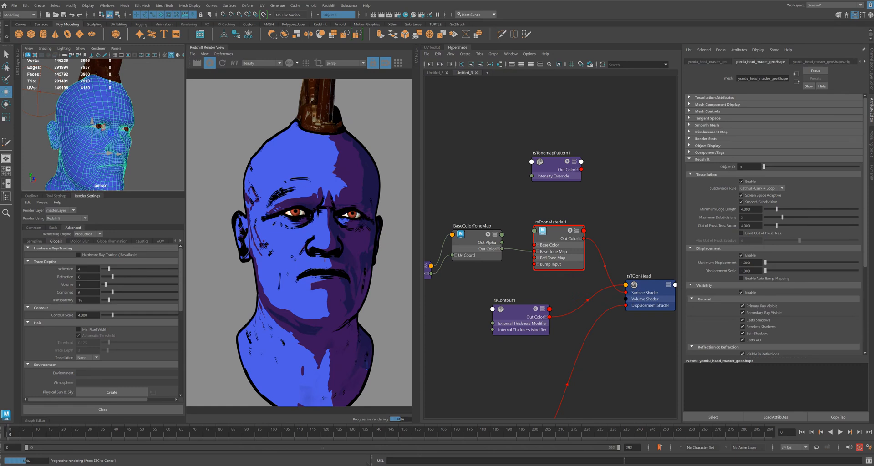
pyautogui.moveTo(782, 217); pyautogui.dragTo(771, 217)
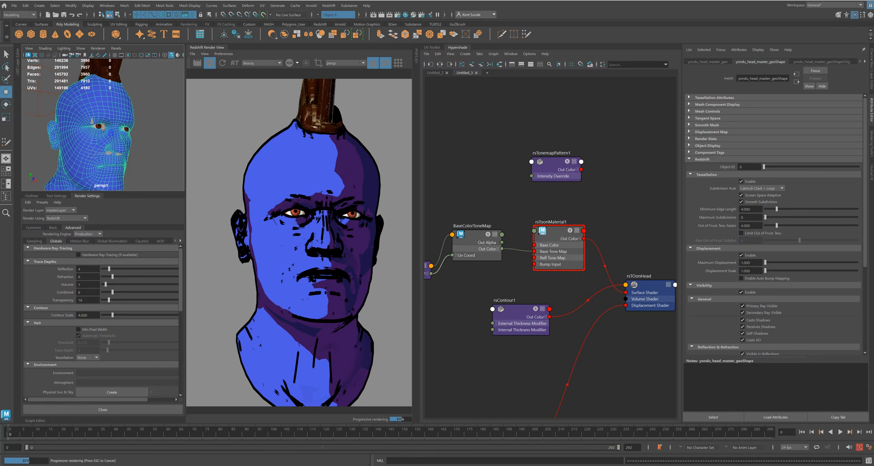
pyautogui.click(555, 231)
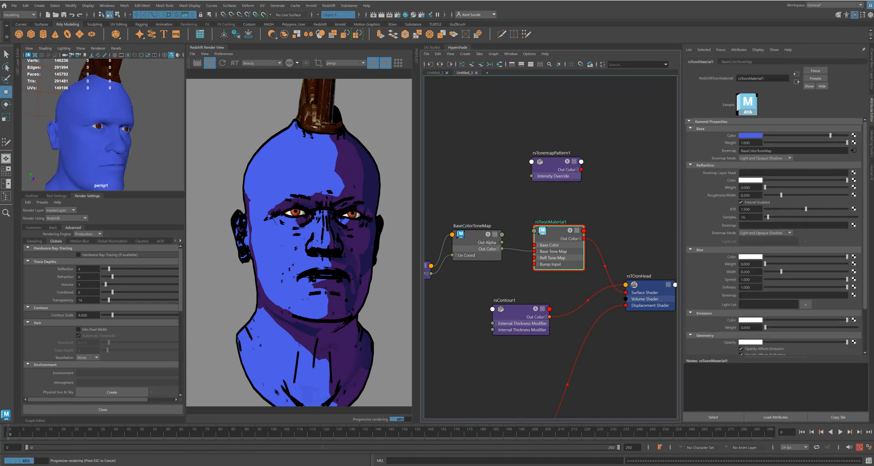
# Raise rsContour1's internal Angle Threshold to about 35 and reduce its internal Thickness to about 1.2
pyautogui.click(518, 309)
pyautogui.moveTo(780, 241); pyautogui.dragTo(783, 241)
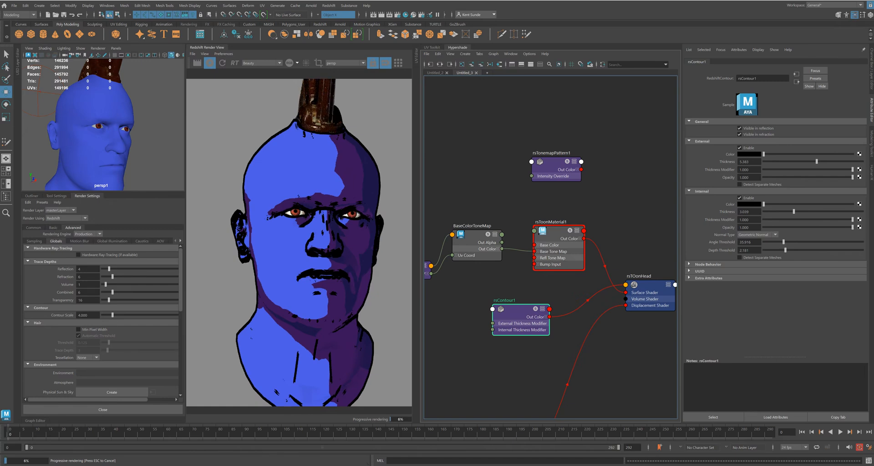
pyautogui.moveTo(783, 242); pyautogui.dragTo(783, 241)
pyautogui.moveTo(794, 212); pyautogui.dragTo(775, 211)
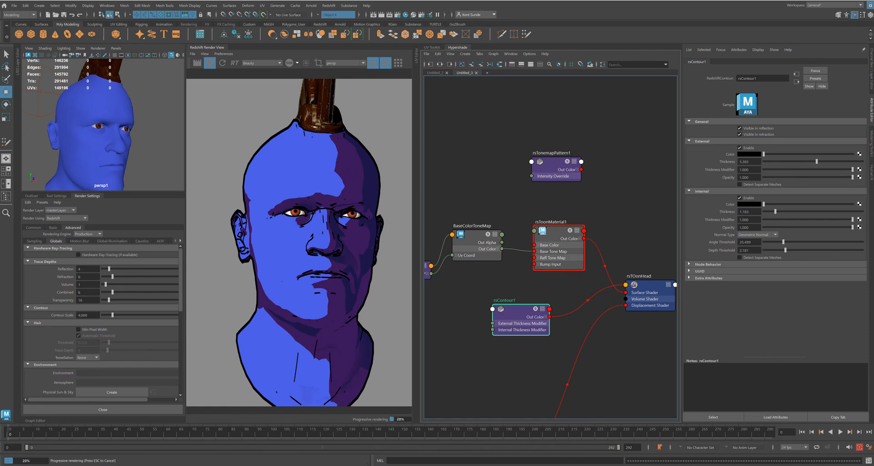
# Change the internal contour's Normal Type to Smooth Normal and raise its Angle Threshold to about 48.4
pyautogui.click(757, 235)
pyautogui.click(755, 241)
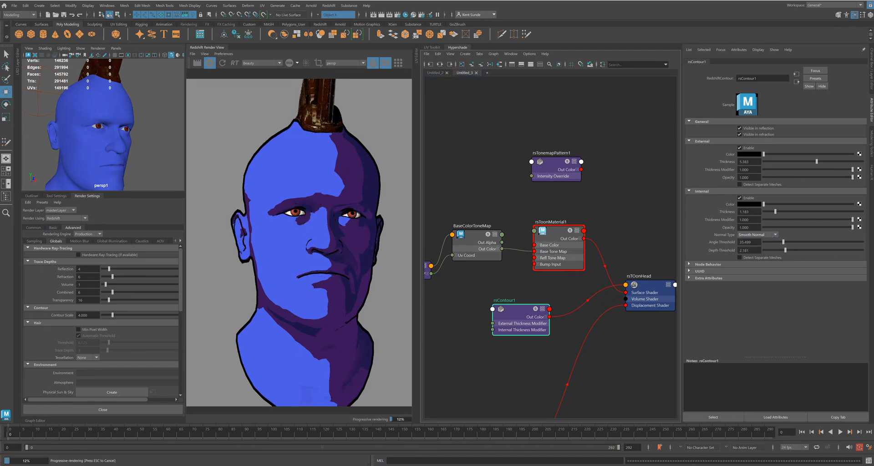
pyautogui.moveTo(783, 242); pyautogui.dragTo(790, 242)
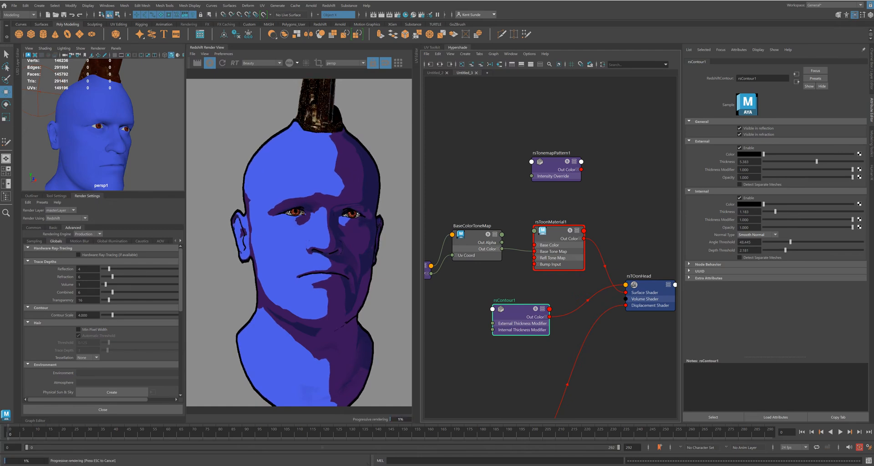
# Find rsBumpMap8 in the skin network, move it near the toon shader, and connect it to rsToonMaterial1's Bump Input
pyautogui.click(104, 131)
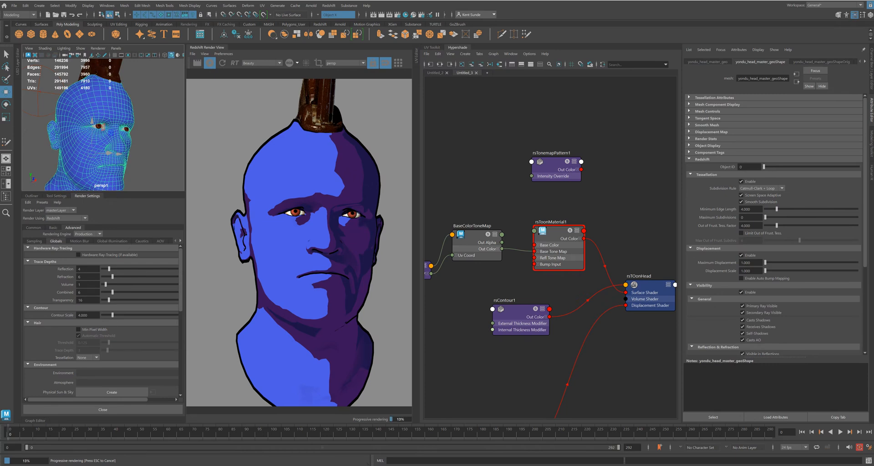
pyautogui.keyDown('alt'); pyautogui.moveTo(461, 371); pyautogui.dragTo(568, 343, button='middle'); pyautogui.keyUp('alt')
pyautogui.scroll(-2, 567, 343)
pyautogui.keyDown('alt'); pyautogui.moveTo(496, 348); pyautogui.dragTo(615, 315, button='middle'); pyautogui.keyUp('alt')
pyautogui.scroll(-2, 591, 229)
pyautogui.keyDown('alt'); pyautogui.moveTo(591, 229); pyautogui.dragTo(550, 145, button='middle'); pyautogui.keyUp('alt')
pyautogui.keyDown('alt'); pyautogui.moveTo(498, 327); pyautogui.dragTo(492, 341, button='middle'); pyautogui.keyUp('alt')
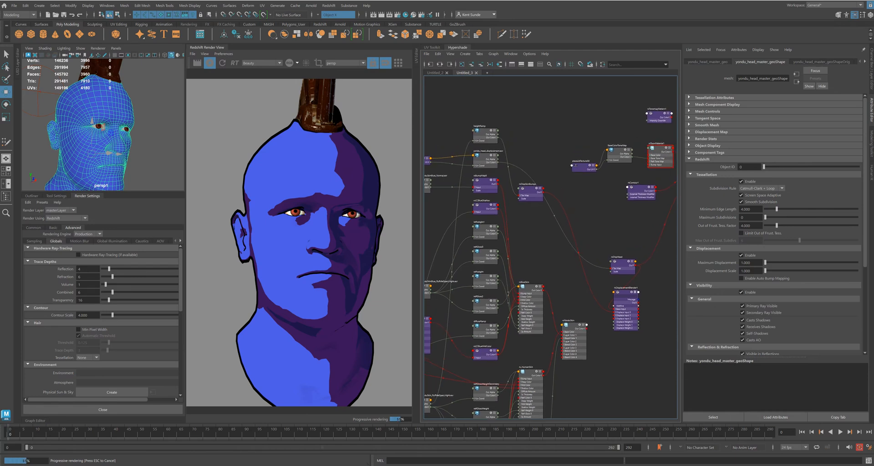
pyautogui.scroll(2, 492, 342)
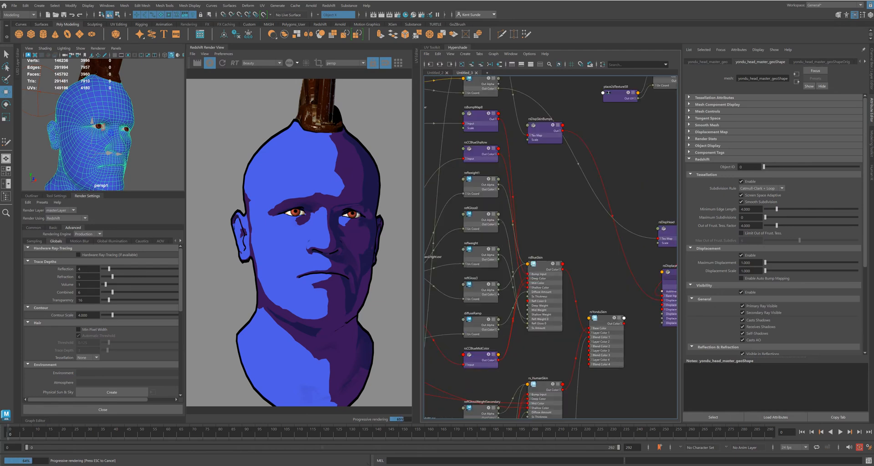
pyautogui.keyDown('alt'); pyautogui.moveTo(523, 319); pyautogui.dragTo(548, 227, button='middle'); pyautogui.keyUp('alt')
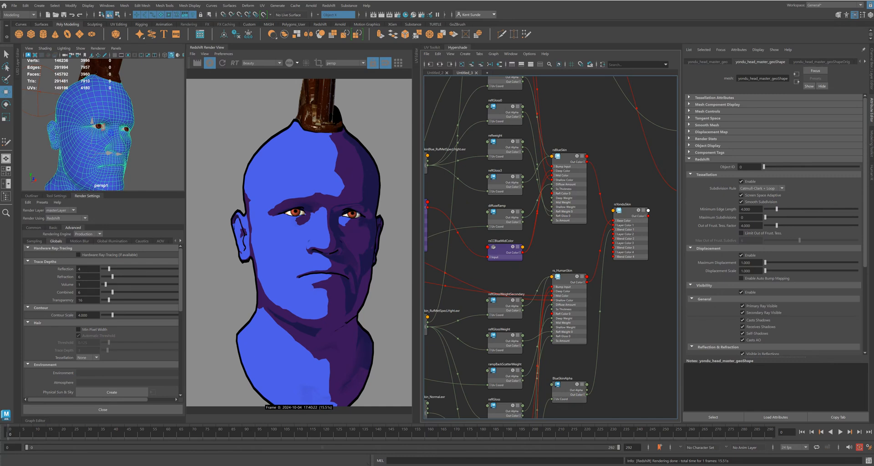
pyautogui.keyDown('alt'); pyautogui.moveTo(548, 226); pyautogui.dragTo(548, 329, button='middle'); pyautogui.keyUp('alt')
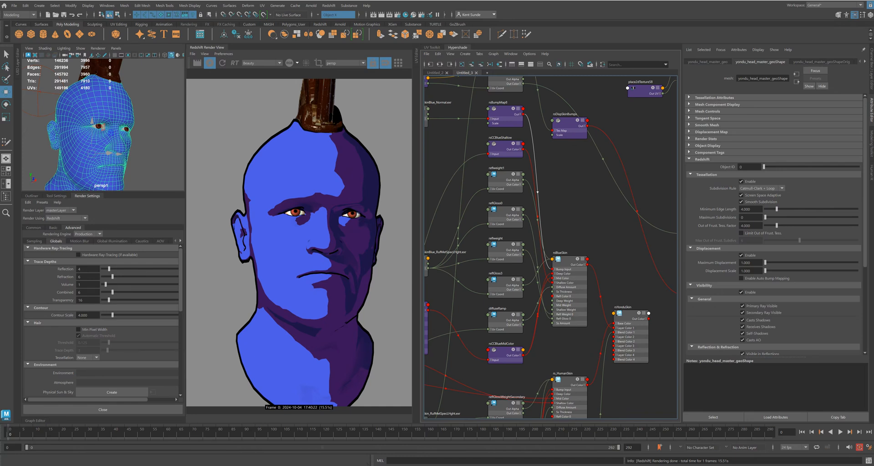
pyautogui.keyDown('alt'); pyautogui.moveTo(548, 295); pyautogui.dragTo(576, 315, button='middle'); pyautogui.keyUp('alt')
pyautogui.keyDown('alt'); pyautogui.moveTo(568, 213); pyautogui.dragTo(558, 340, button='middle'); pyautogui.keyUp('alt')
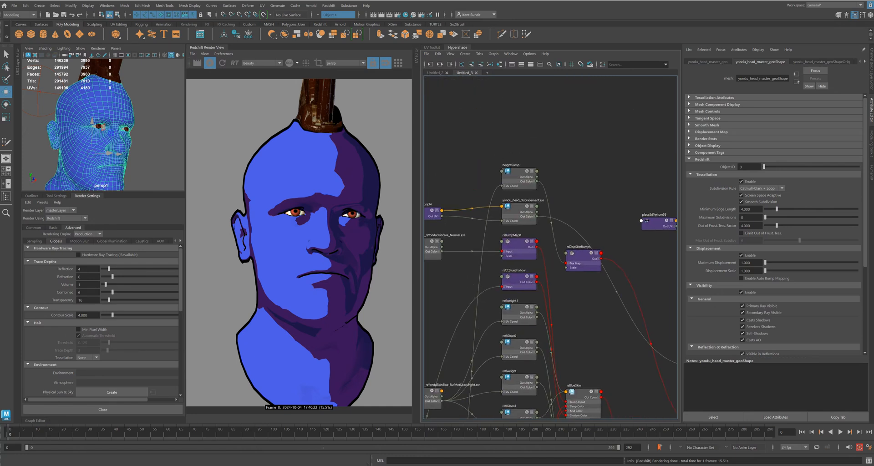
pyautogui.moveTo(517, 242); pyautogui.dragTo(626, 253)
pyautogui.keyDown('alt'); pyautogui.moveTo(626, 255); pyautogui.dragTo(449, 264, button='middle'); pyautogui.keyUp('alt')
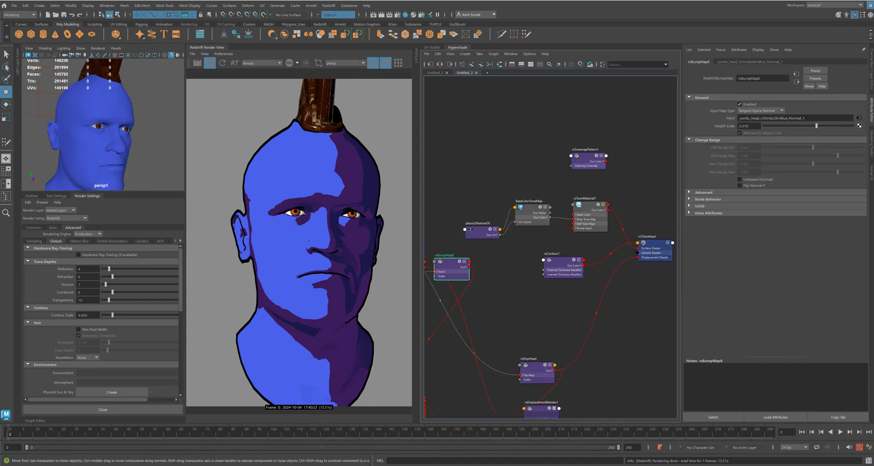
pyautogui.moveTo(469, 267); pyautogui.dragTo(573, 228)
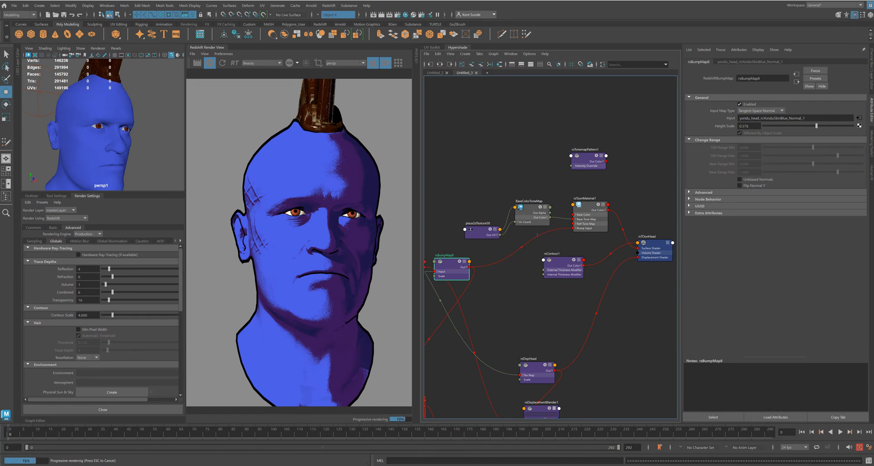
# Delete the bump map's connection to the toon material and move rsBumpMap8 back beside the skin network
pyautogui.click(538, 238)
pyautogui.press('Delete')
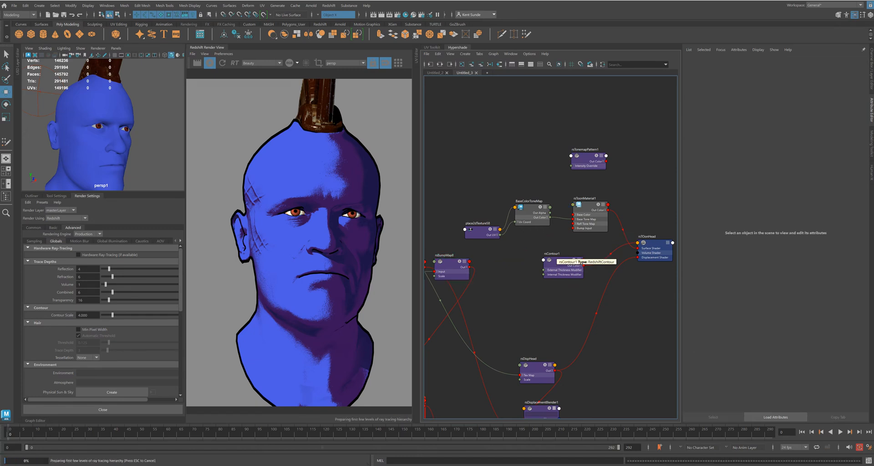
pyautogui.moveTo(450, 262); pyautogui.dragTo(449, 265)
pyautogui.keyDown('alt'); pyautogui.moveTo(482, 291); pyautogui.dragTo(586, 271, button='middle'); pyautogui.keyUp('alt')
pyautogui.moveTo(510, 271); pyautogui.dragTo(489, 267)
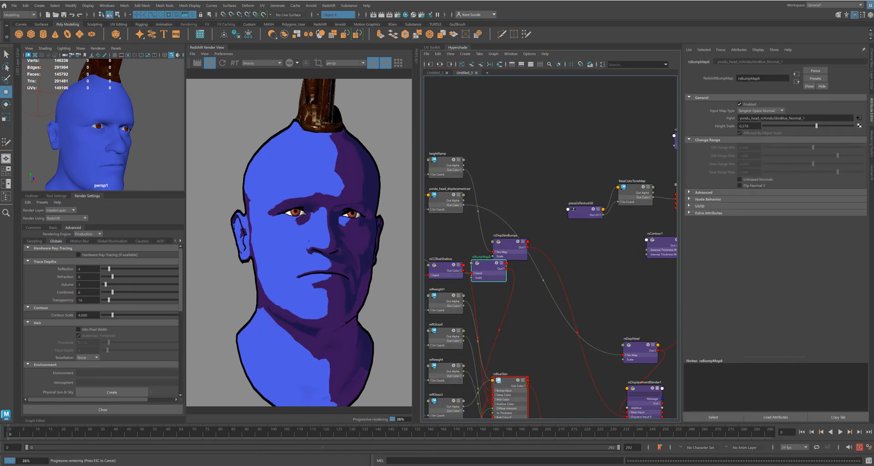
pyautogui.keyDown('alt'); pyautogui.moveTo(592, 273); pyautogui.dragTo(535, 308, button='middle'); pyautogui.keyUp('alt')
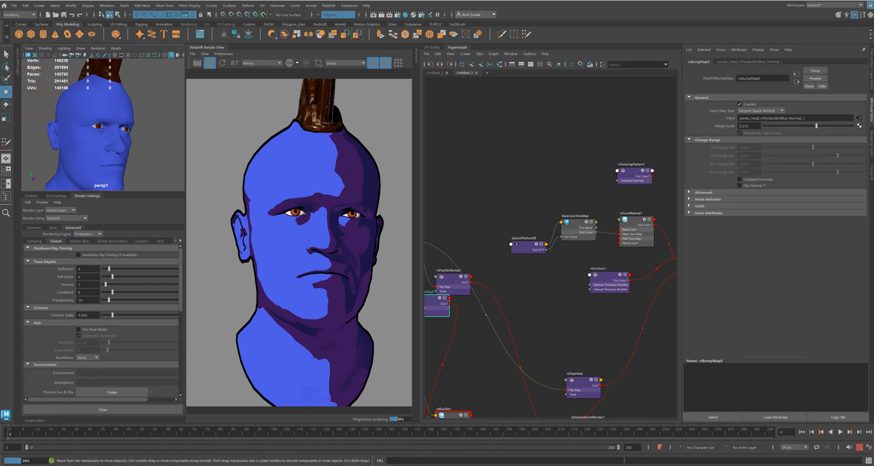
# Raise the head mesh's tessellation Maximum Subdivisions to 4
pyautogui.click(92, 116)
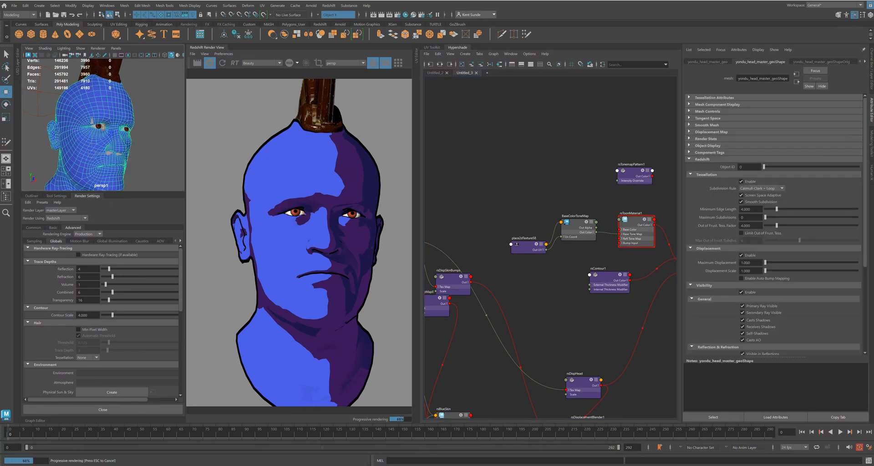
pyautogui.moveTo(764, 217); pyautogui.dragTo(776, 217)
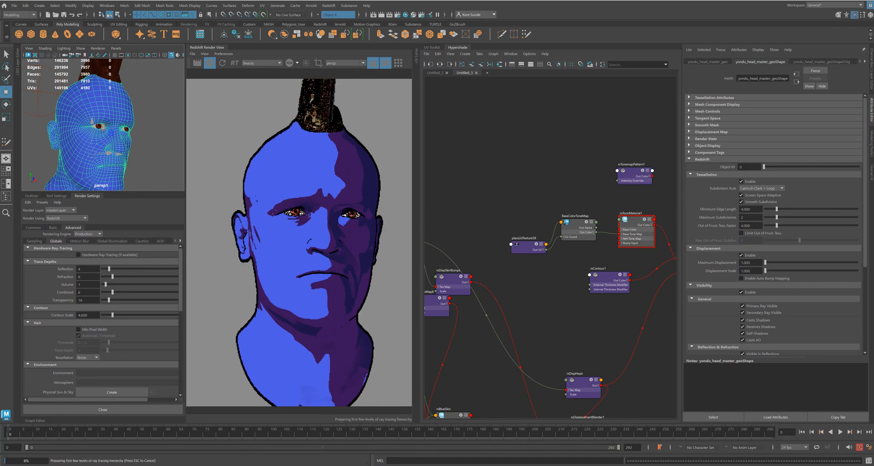
pyautogui.moveTo(776, 217); pyautogui.dragTo(782, 217)
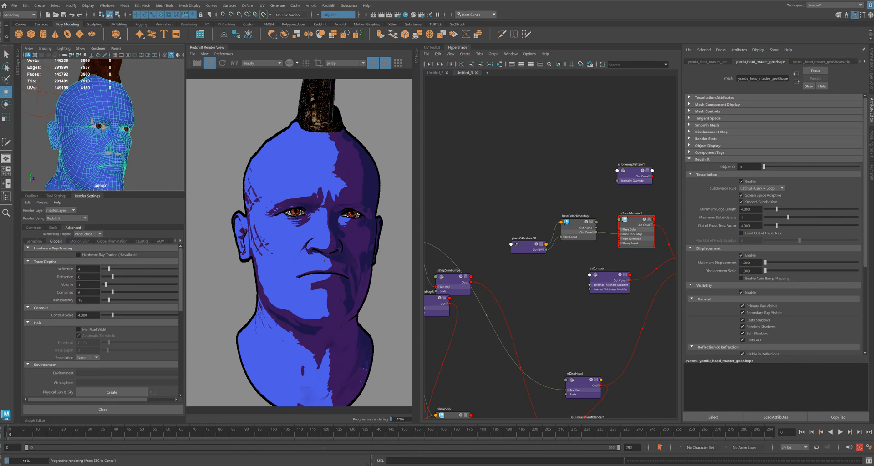
# Lower the internal Angle Threshold of rsContour1 slightly
pyautogui.click(636, 220)
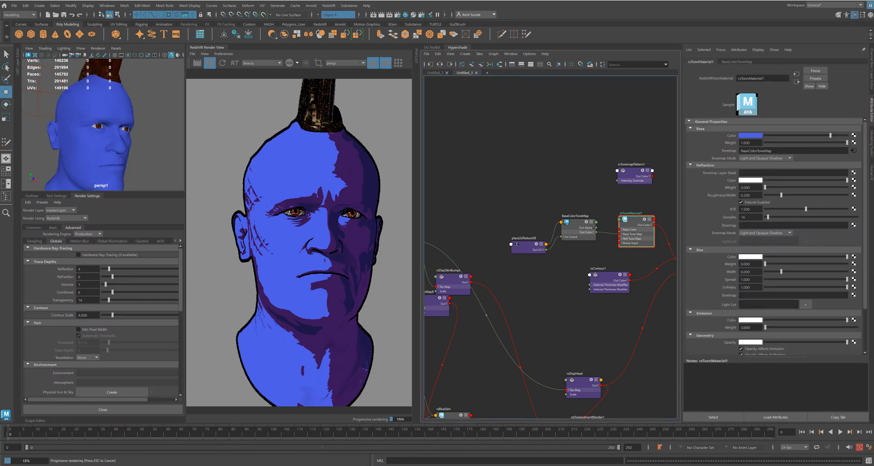
pyautogui.keyDown('alt'); pyautogui.moveTo(610, 256); pyautogui.dragTo(539, 259, button='middle'); pyautogui.keyUp('alt')
pyautogui.click(536, 278)
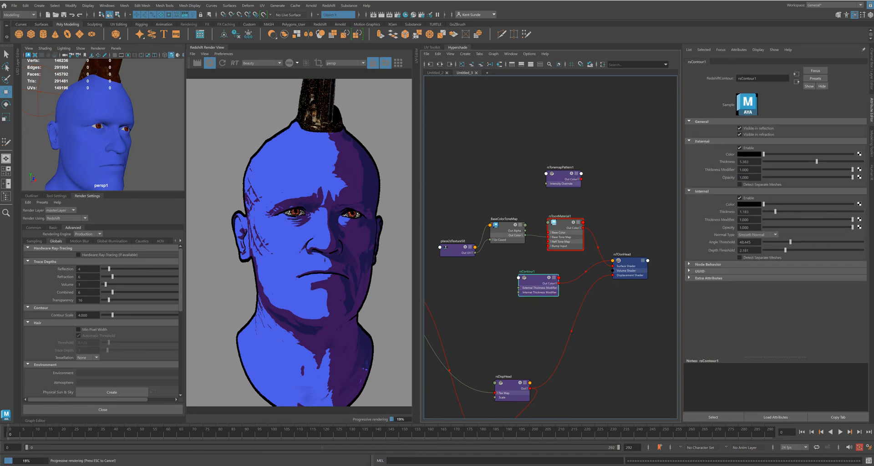
pyautogui.moveTo(790, 242); pyautogui.dragTo(784, 242)
# Connect rsTonemapPattern1 to rsToonMaterial1's Base Tone Map in place of BaseColorToneMap, and position the pattern node below BaseColorToneMap
pyautogui.moveTo(445, 248); pyautogui.dragTo(437, 229)
pyautogui.moveTo(537, 280); pyautogui.dragTo(550, 296)
pyautogui.moveTo(568, 182); pyautogui.dragTo(577, 286)
pyautogui.scroll(4, 518, 187)
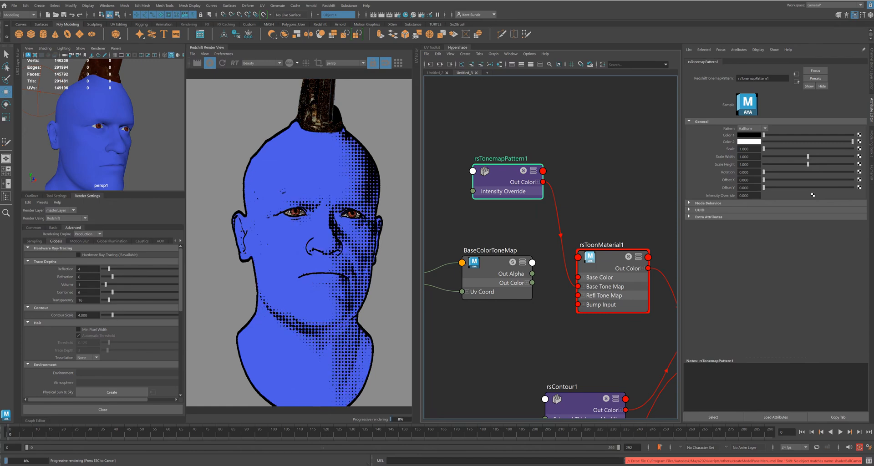
pyautogui.moveTo(500, 175); pyautogui.dragTo(491, 313)
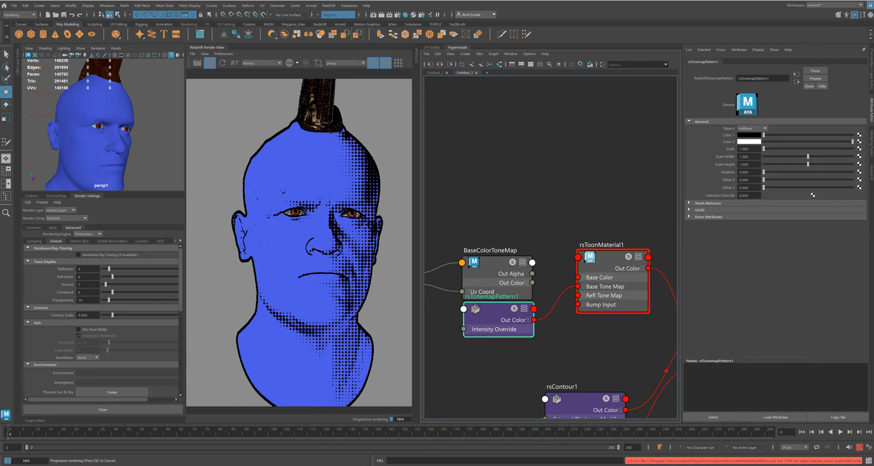
# Try the Sine Waves pattern on rsTonemapPattern1, and switch the pattern to Grid
pyautogui.click(752, 129)
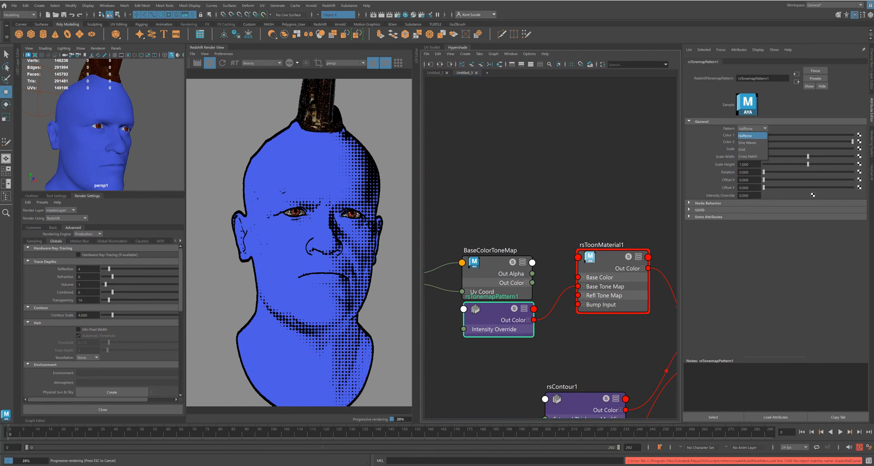
pyautogui.click(750, 138)
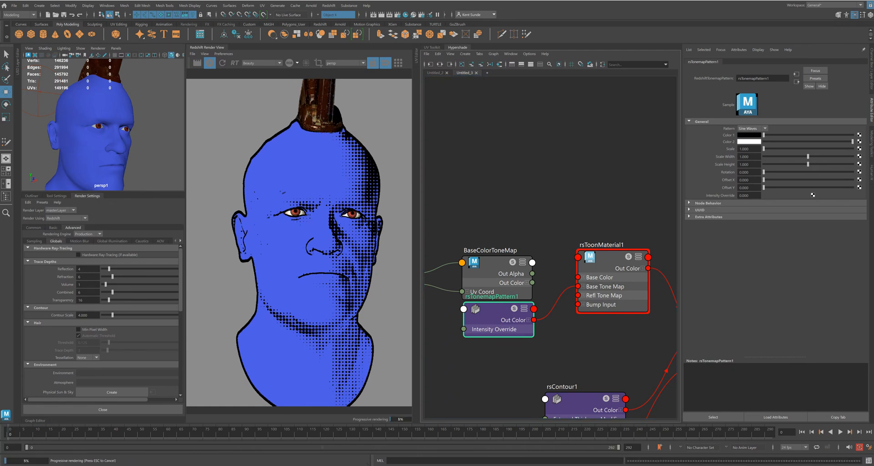
pyautogui.click(752, 129)
pyautogui.click(750, 156)
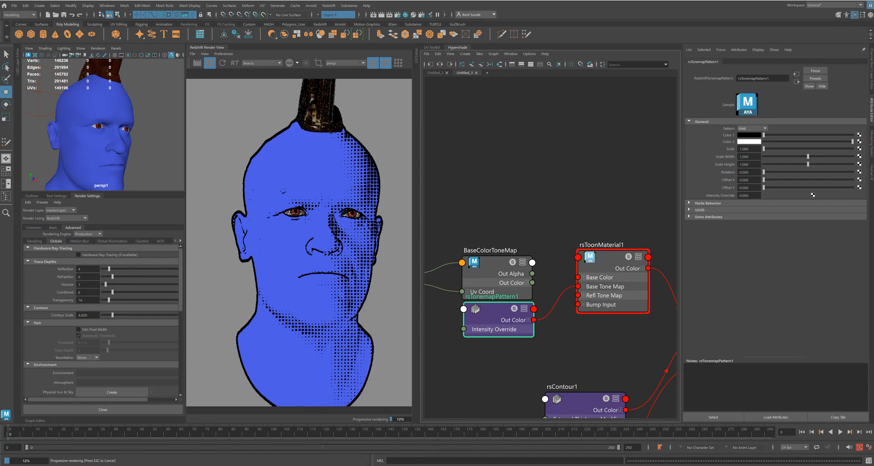
# Try darkening the pattern's Color 2, restore it to white, and lighten Color 1 to light grey
pyautogui.moveTo(852, 141); pyautogui.dragTo(807, 141)
pyautogui.moveTo(807, 141); pyautogui.dragTo(852, 142)
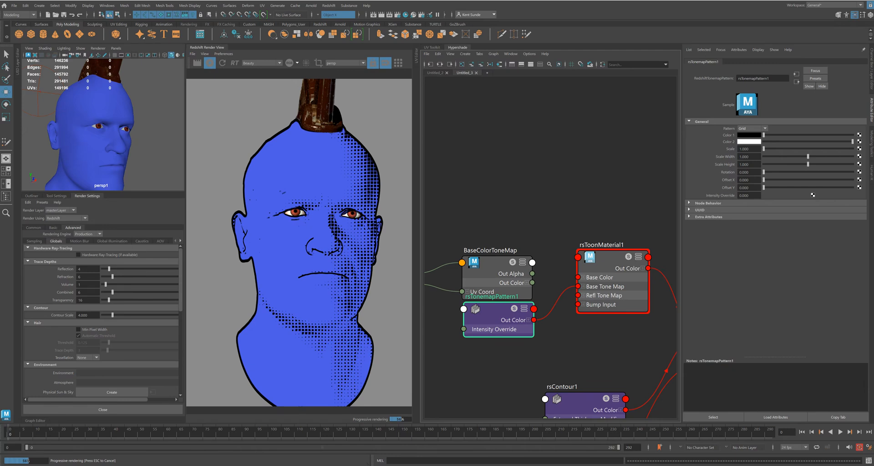
pyautogui.moveTo(763, 135); pyautogui.dragTo(799, 135)
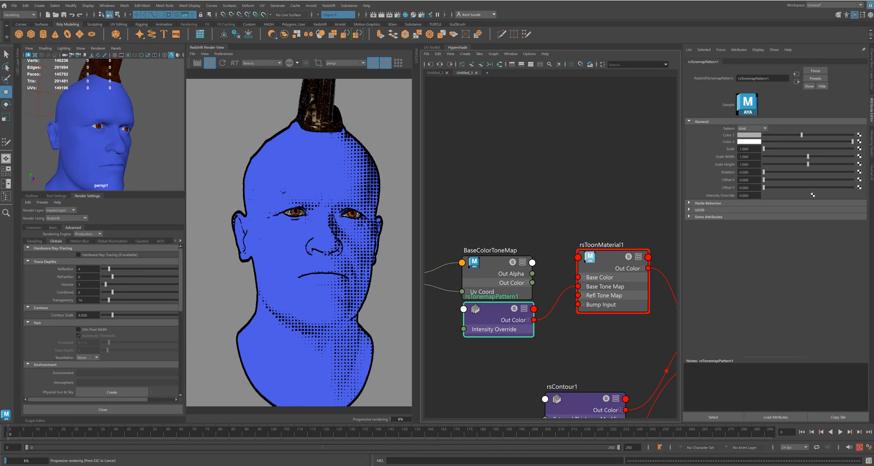
pyautogui.moveTo(802, 135); pyautogui.dragTo(814, 135)
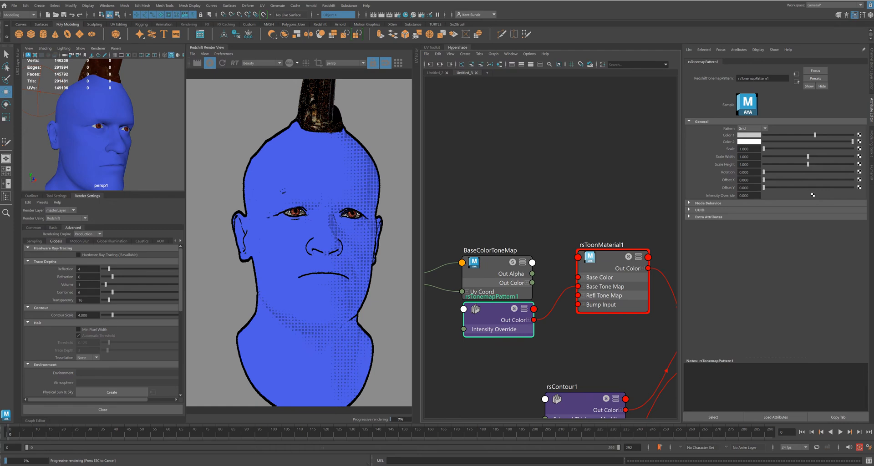
# Set the tone map pattern's Scale to 0.1
pyautogui.moveTo(763, 149)
pyautogui.mouseDown()
pyautogui.moveTo(775, 149)
pyautogui.moveTo(765, 149)
pyautogui.mouseUp()
pyautogui.moveTo(750, 149); pyautogui.dragTo(742, 149)
pyautogui.write('0.1')
pyautogui.press('Return')
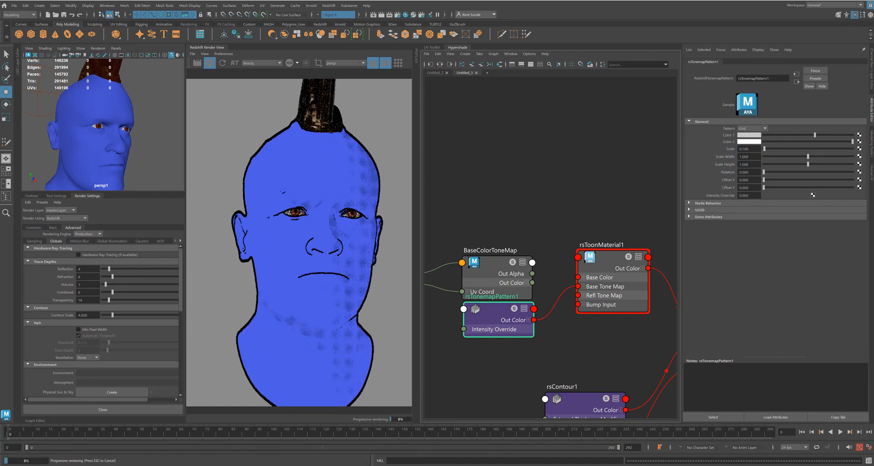
# Reduce the pattern's Scale Width to about 0.67 and Scale Height to about 0.76, with Scale set to 1
pyautogui.moveTo(764, 149); pyautogui.dragTo(795, 149)
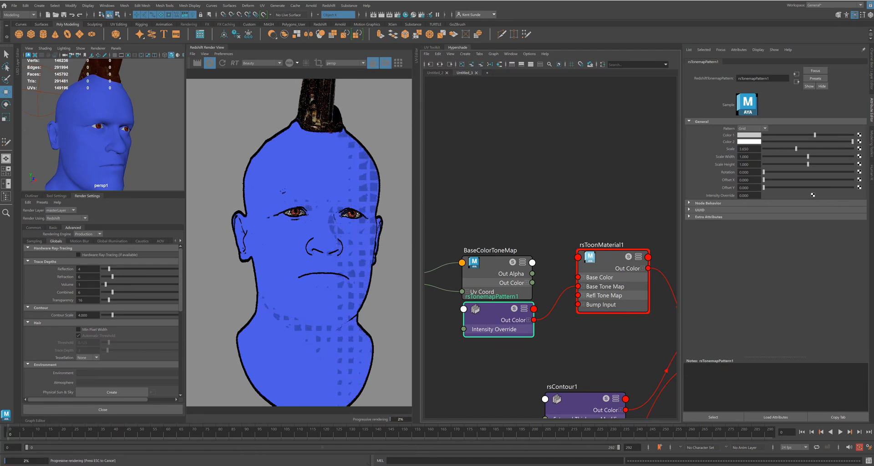
pyautogui.moveTo(795, 149); pyautogui.dragTo(797, 148)
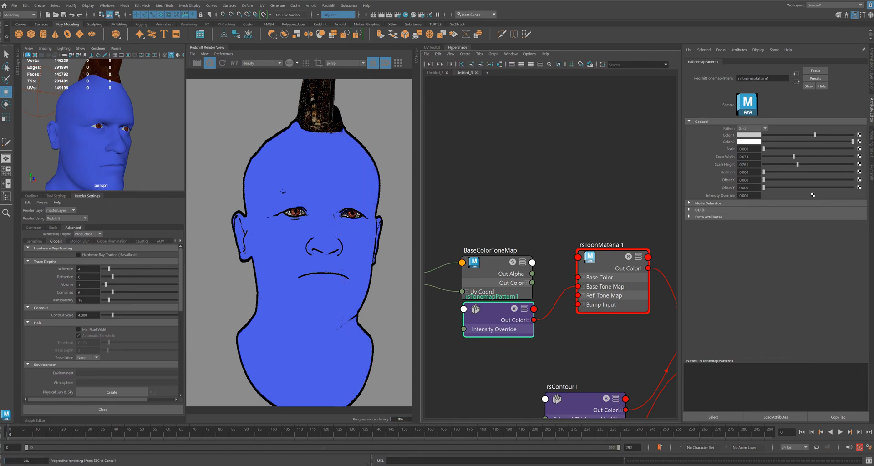
pyautogui.write('1')
pyautogui.press('Tab')
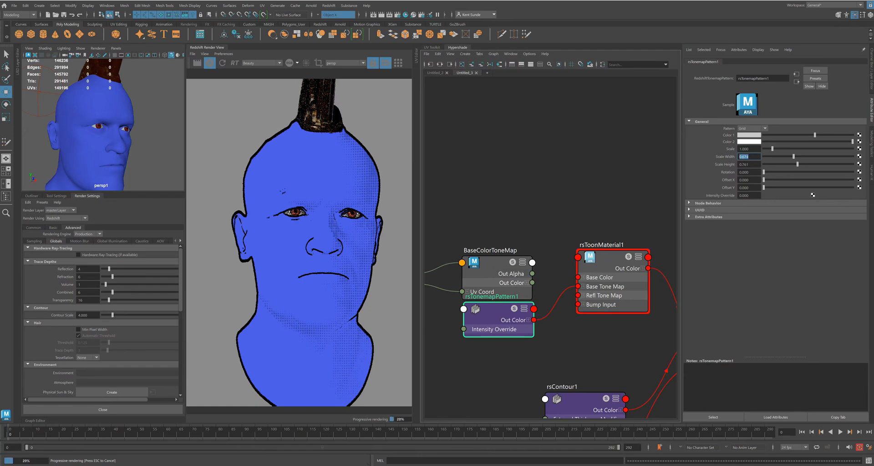
# Connect BaseColorToneMap to Color 1 of rsTonemapPattern1 and lighten the dark first color in its ramp
pyautogui.click(496, 265)
pyautogui.moveTo(496, 265); pyautogui.dragTo(748, 135, button='middle')
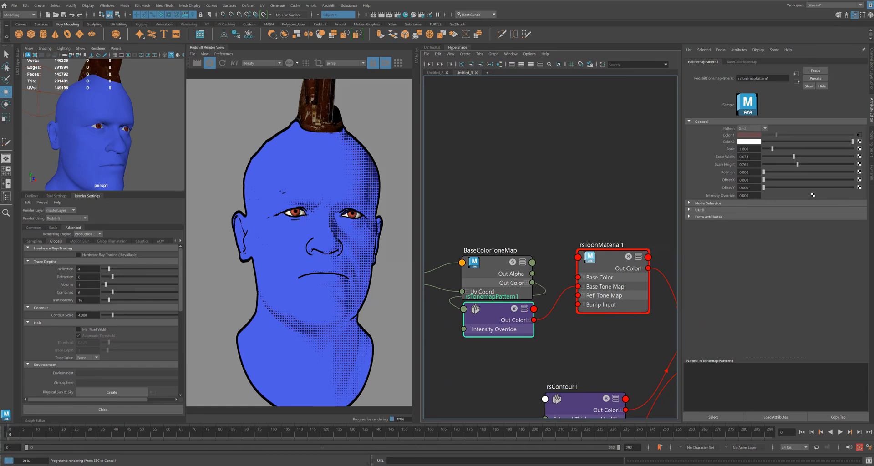
pyautogui.click(492, 269)
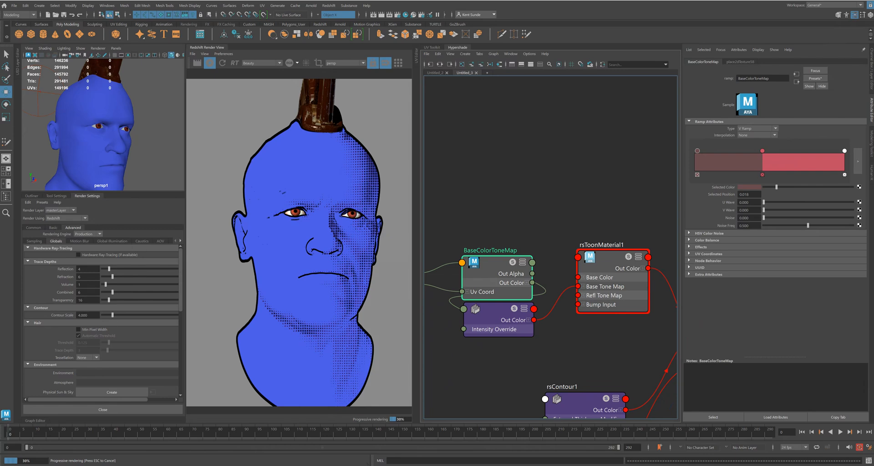
pyautogui.click(698, 151)
pyautogui.moveTo(776, 187)
pyautogui.mouseDown()
pyautogui.moveTo(831, 187)
pyautogui.moveTo(789, 187)
pyautogui.mouseUp()
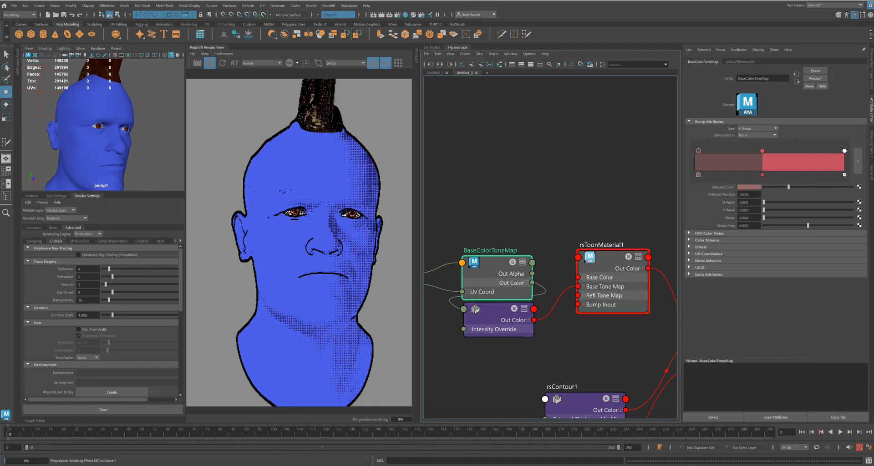
pyautogui.moveTo(789, 187); pyautogui.dragTo(800, 187)
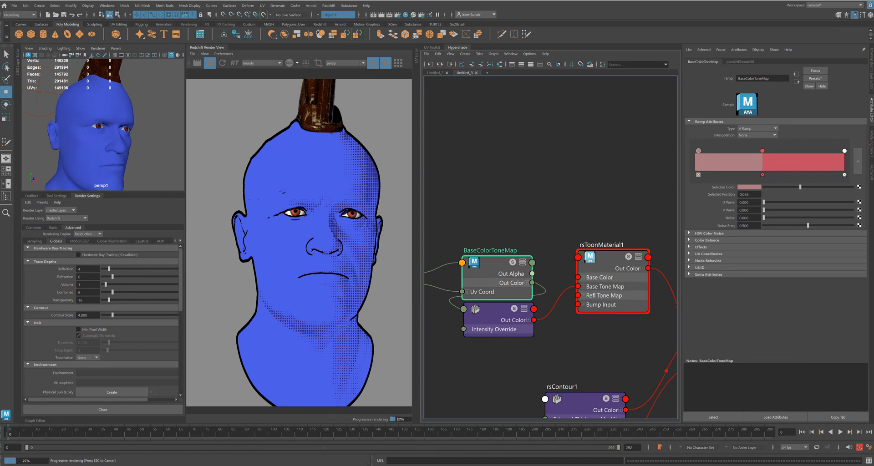
# Connect BaseColorToneMap to Color 2 of rsTonemapPattern1 as well
pyautogui.click(509, 315)
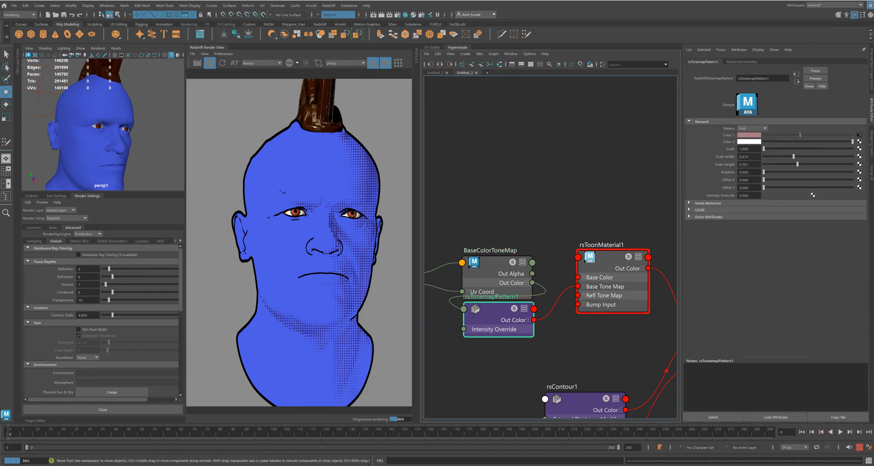
pyautogui.moveTo(746, 149); pyautogui.dragTo(746, 142, button='middle')
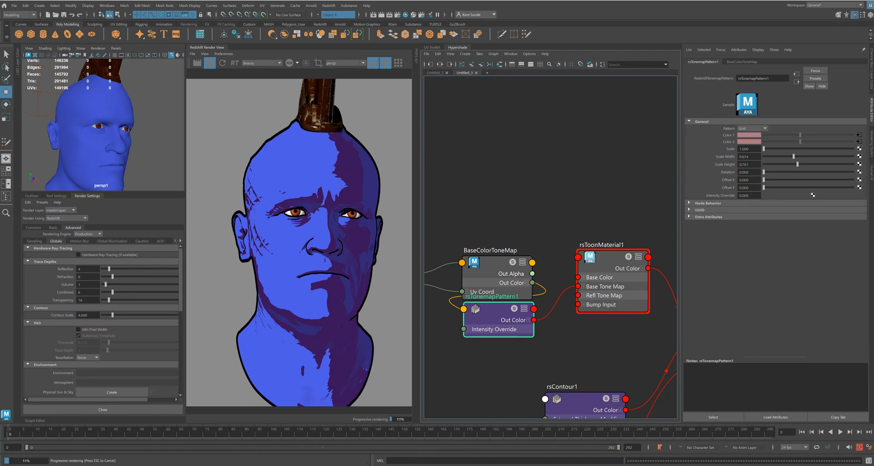
pyautogui.click(491, 272)
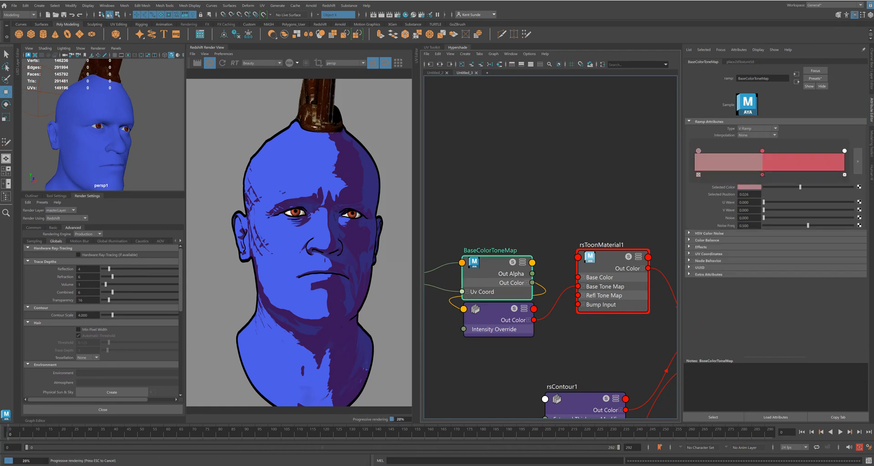
pyautogui.click(609, 262)
pyautogui.click(497, 311)
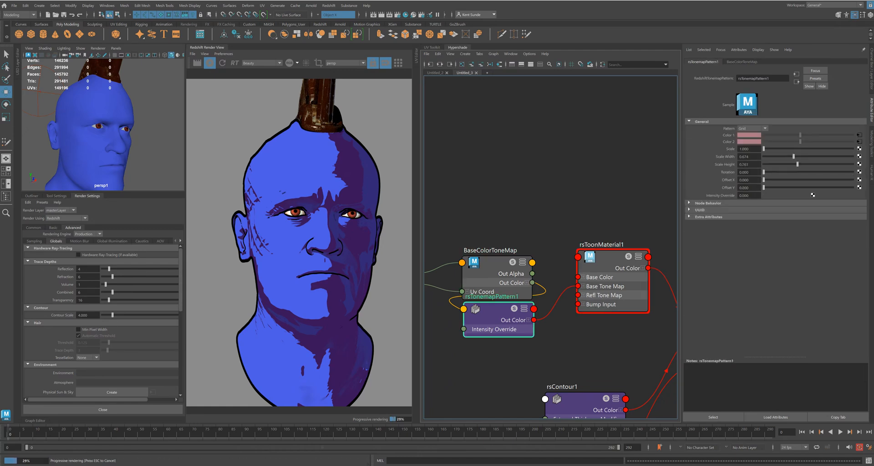
# Break the connection on Color 1 of rsTonemapPattern1, and change that color to a slightly darkened neutral grey
pyautogui.rightClick(728, 134)
pyautogui.click(746, 151)
pyautogui.click(749, 136)
pyautogui.moveTo(757, 157); pyautogui.dragTo(713, 157)
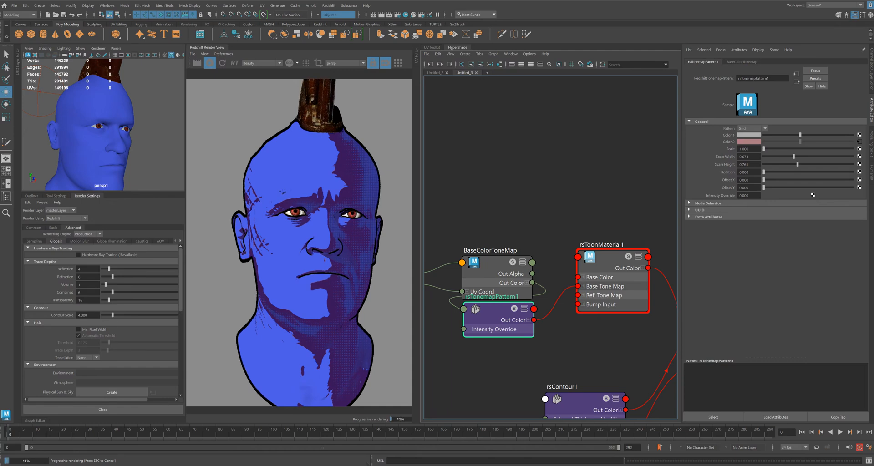
pyautogui.moveTo(800, 135); pyautogui.dragTo(795, 135)
# Set the tone map pattern's Scale Width to 1 and switch its pattern to Halftone
pyautogui.doubleClick(744, 157)
pyautogui.write('1')
pyautogui.press('Tab')
pyautogui.click(752, 128)
pyautogui.click(751, 135)
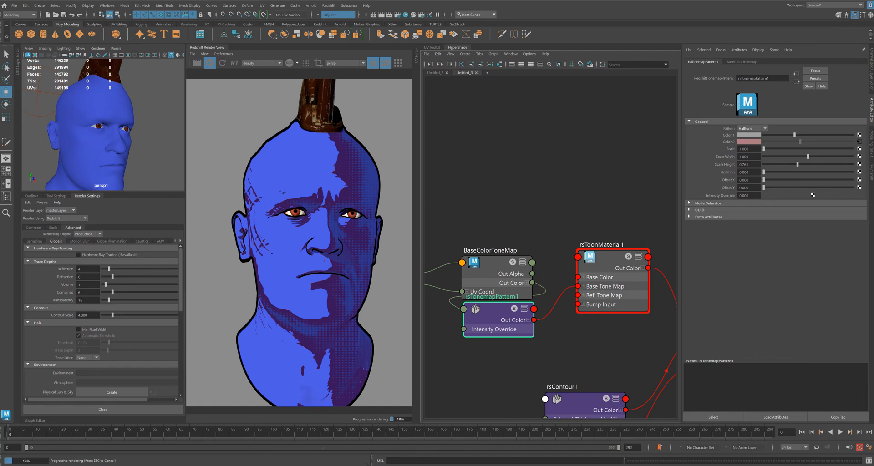
# Play the head animation and stop it at frame 58 with the mouth wide open
pyautogui.hotkey('alt', 'v')
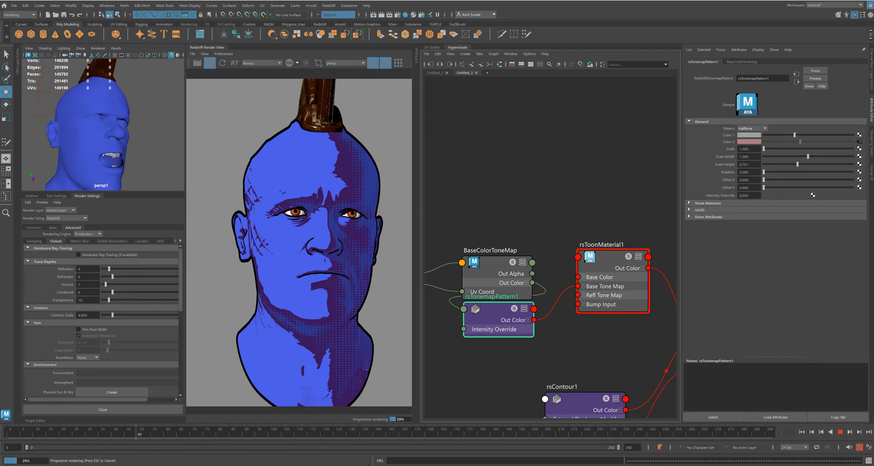
pyautogui.hotkey('alt', 'v')
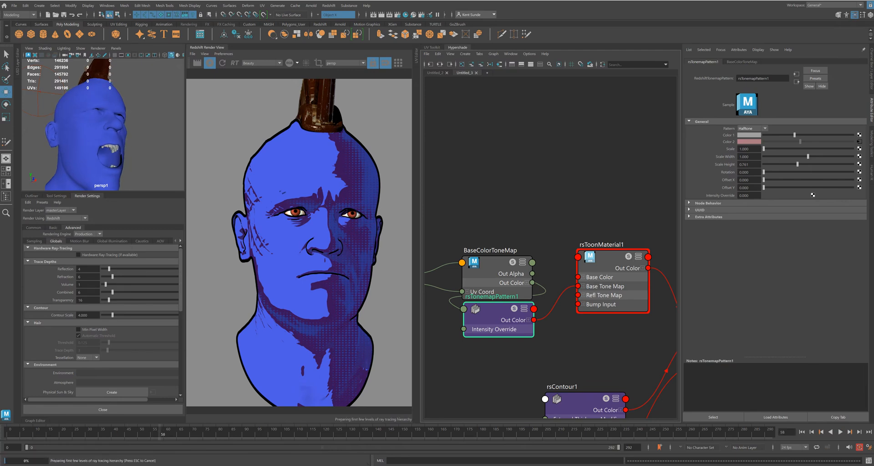
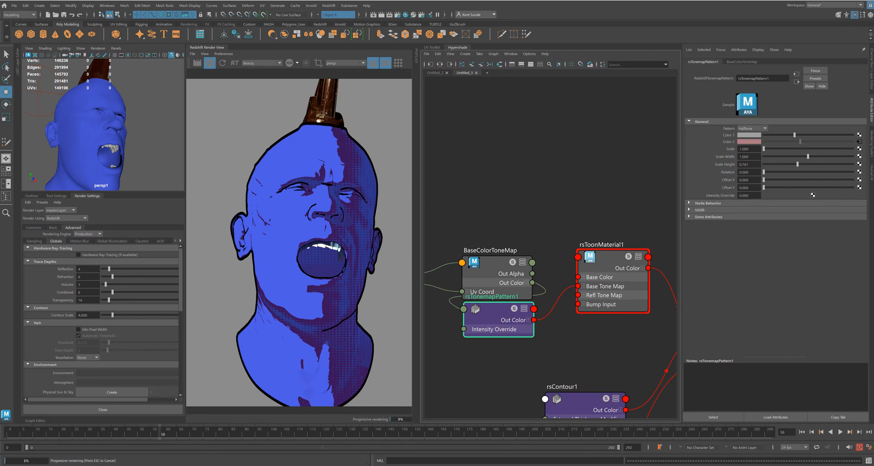
# Connect BaseColorToneMap directly to the Base Tone Map of rsToonMaterial1 and delete its connection to rsTonemapPattern1
pyautogui.moveTo(496, 310); pyautogui.dragTo(535, 158)
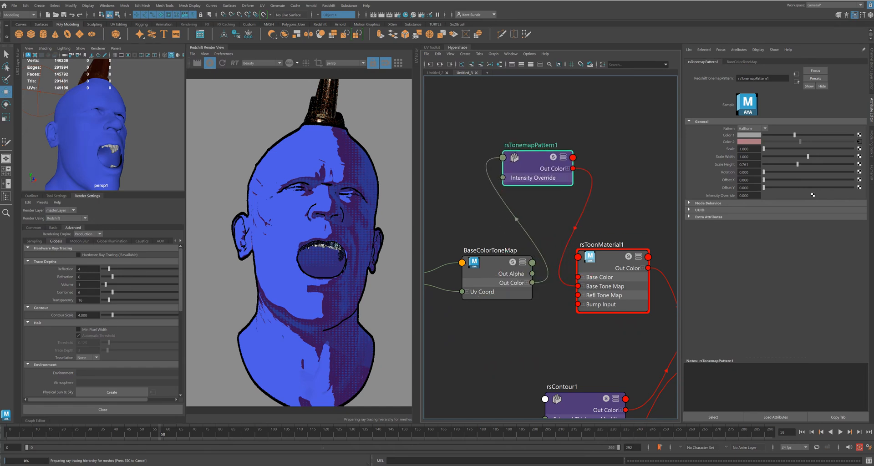
pyautogui.moveTo(532, 283); pyautogui.dragTo(578, 285)
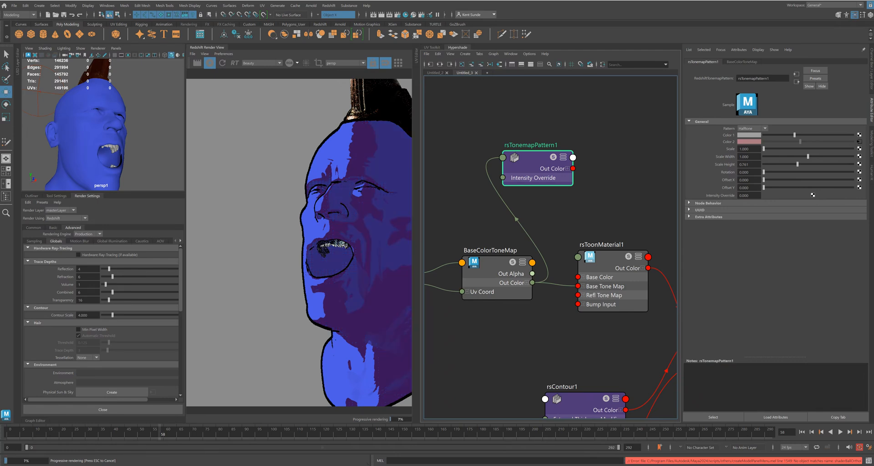
pyautogui.click(523, 273)
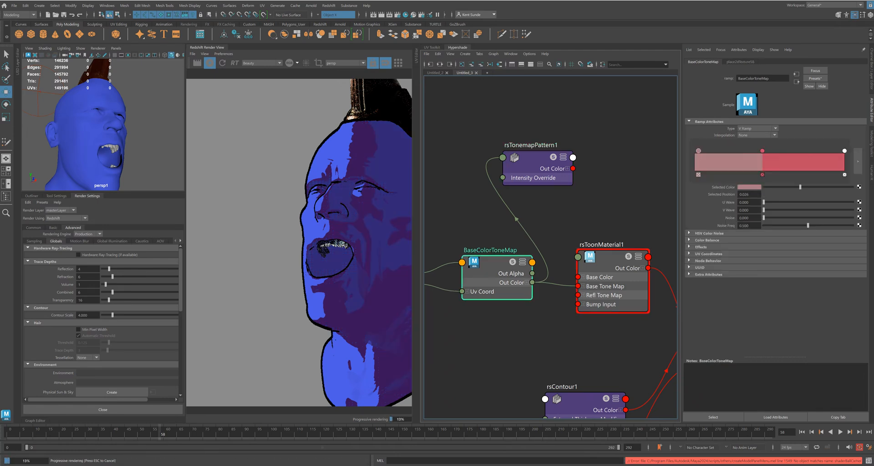
pyautogui.click(514, 218)
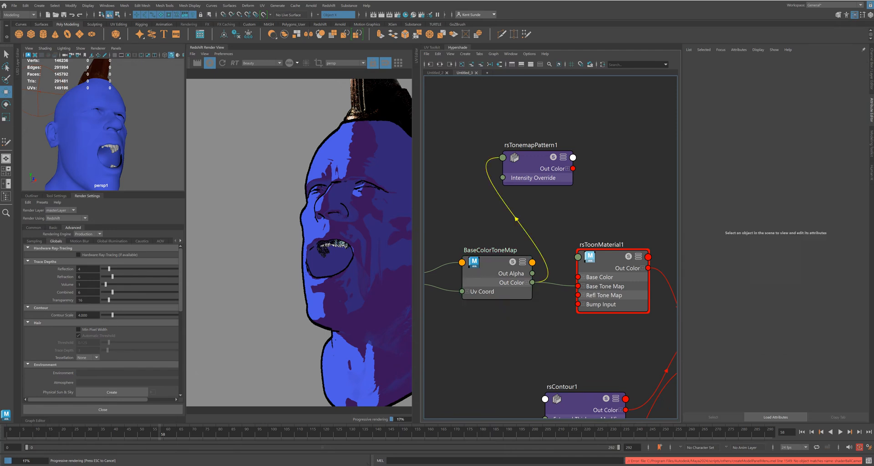
pyautogui.press('Delete')
# Move the first color marker of the BaseColorToneMap ramp to position 0
pyautogui.click(501, 273)
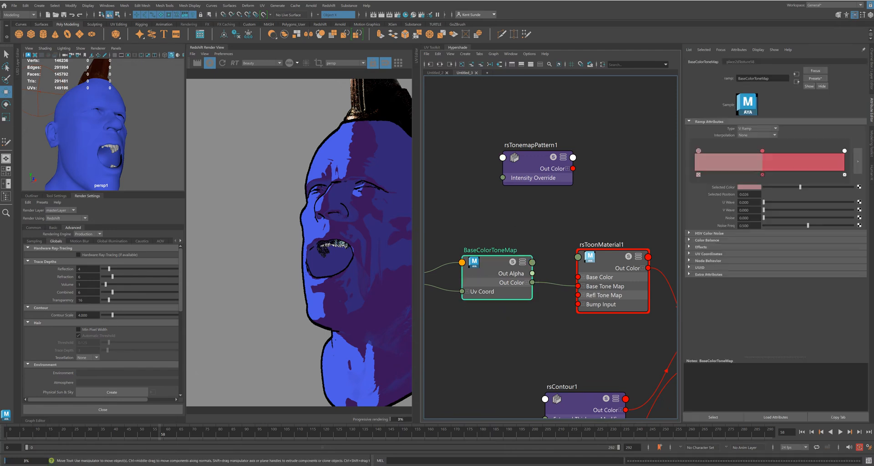
pyautogui.moveTo(699, 150); pyautogui.dragTo(698, 151)
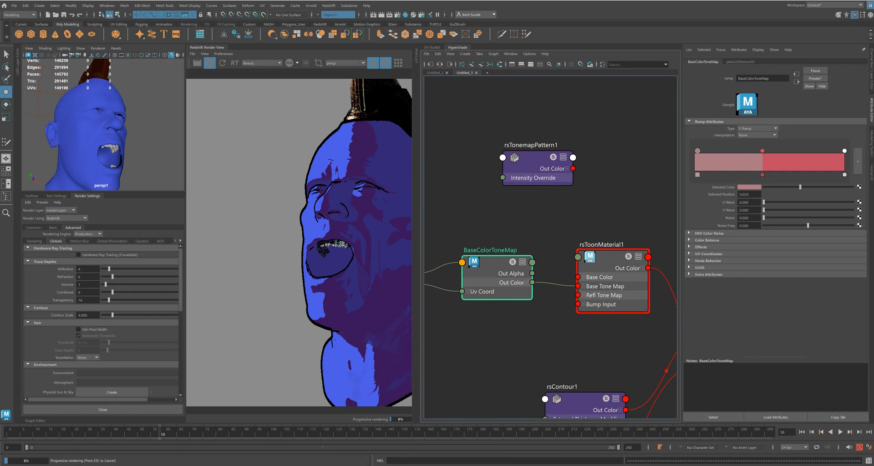
pyautogui.moveTo(697, 150); pyautogui.dragTo(694, 151)
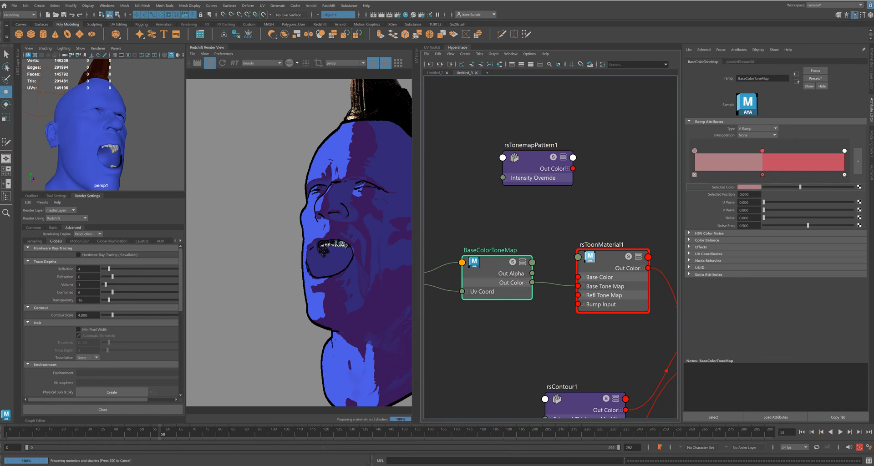
# Try feeding rsTonemapPattern1 into the first color of the BaseColorToneMap ramp, and undo the connection
pyautogui.moveTo(537, 164); pyautogui.dragTo(694, 151, button='middle')
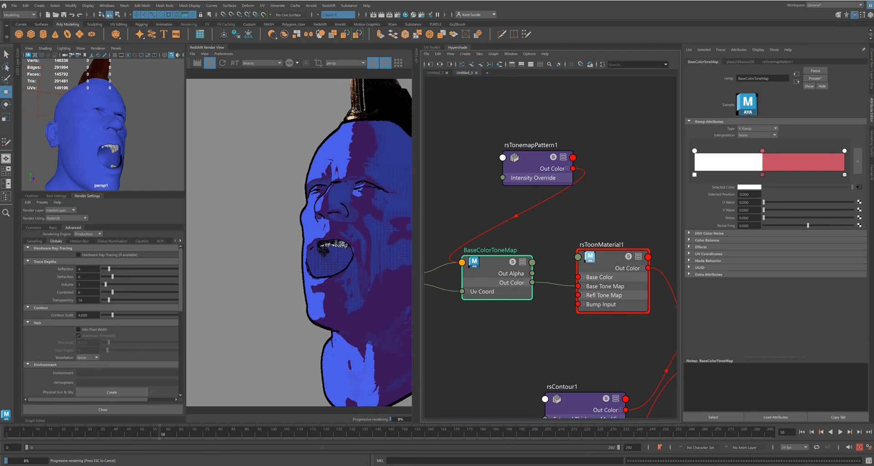
pyautogui.moveTo(528, 178); pyautogui.dragTo(512, 176)
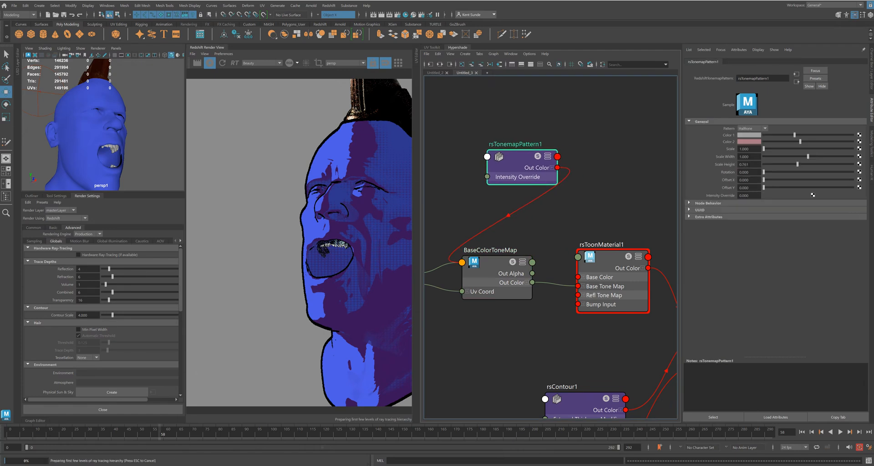
pyautogui.hotkey('ctrl', 'z')
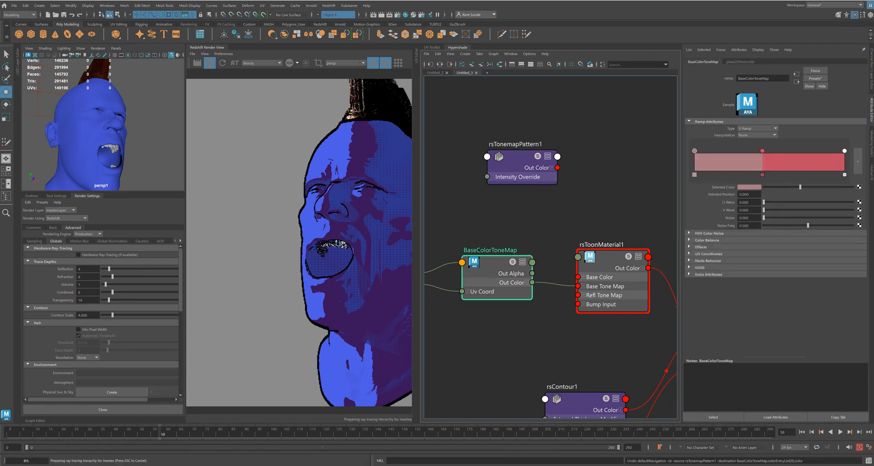
# Connect rsTonemapPattern1 to the middle color of the BaseColorToneMap ramp and move that marker to about 0.237
pyautogui.click(557, 157)
pyautogui.click(762, 151)
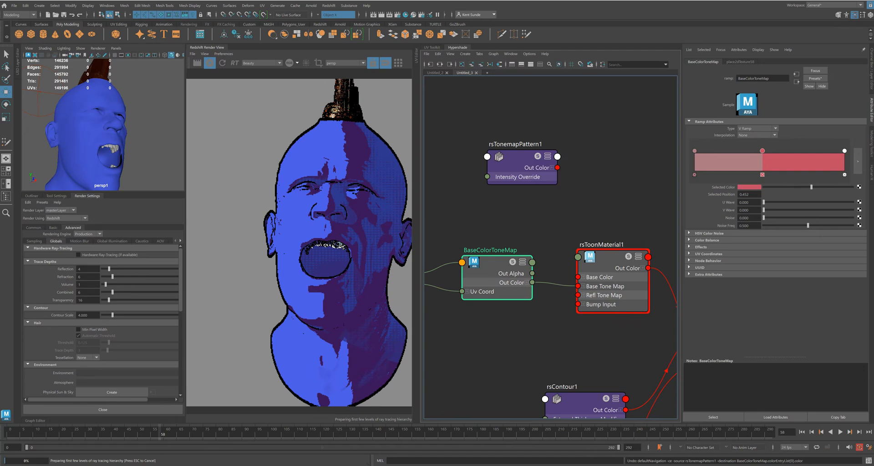
pyautogui.moveTo(522, 157); pyautogui.dragTo(749, 187, button='middle')
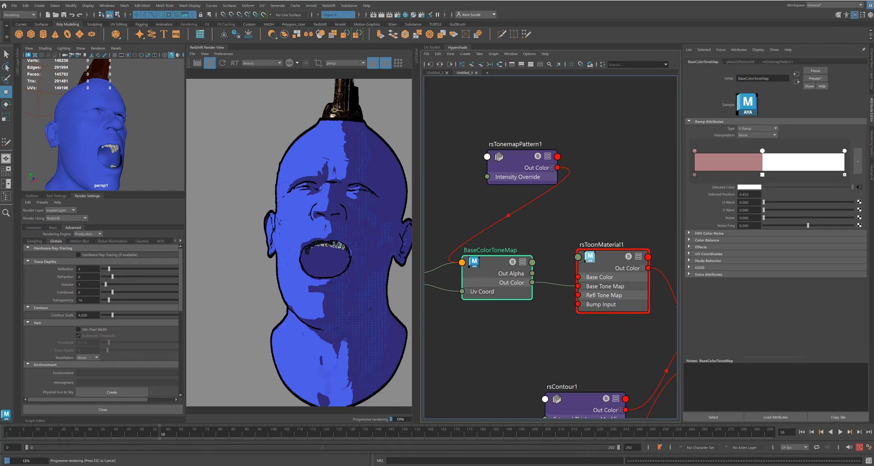
pyautogui.moveTo(762, 150); pyautogui.dragTo(730, 151)
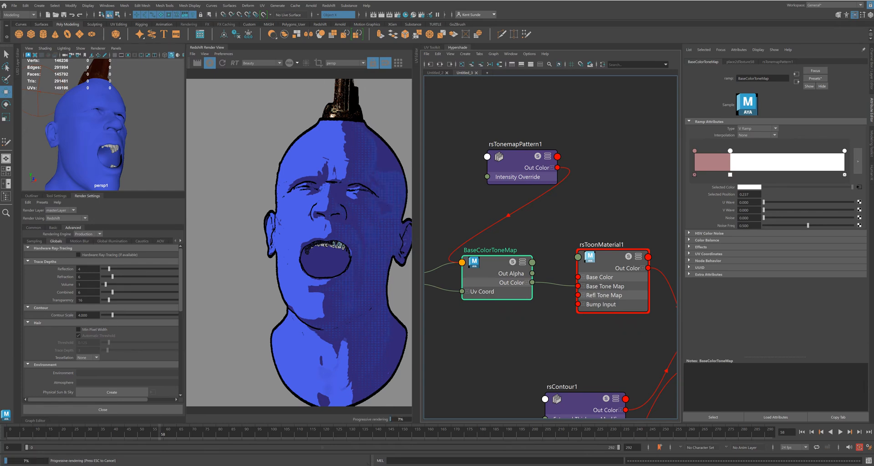
# Darken the ramp's first color, and try shifting the white end marker inward before restoring it to position 1
pyautogui.click(694, 150)
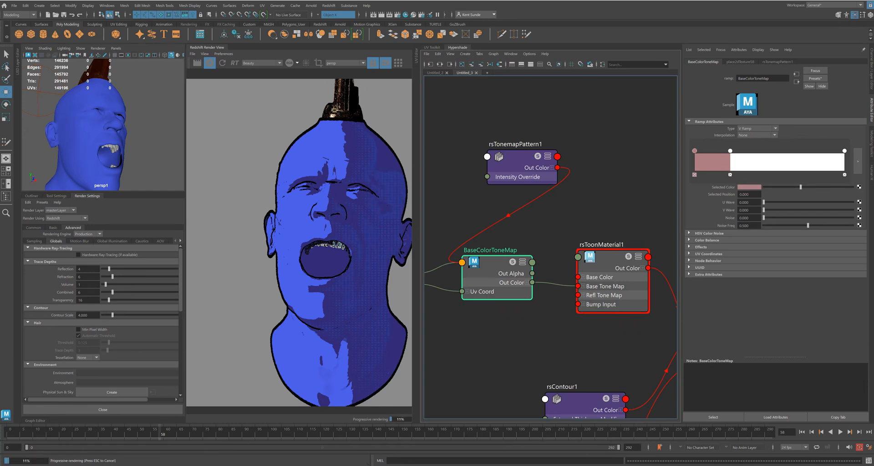
pyautogui.moveTo(800, 187); pyautogui.dragTo(775, 187)
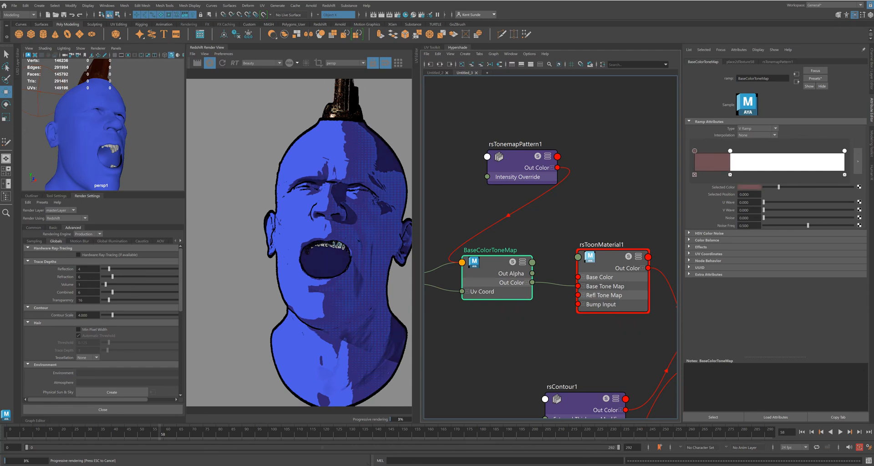
pyautogui.click(844, 151)
pyautogui.moveTo(844, 150); pyautogui.dragTo(771, 151)
pyautogui.moveTo(771, 151); pyautogui.dragTo(844, 150)
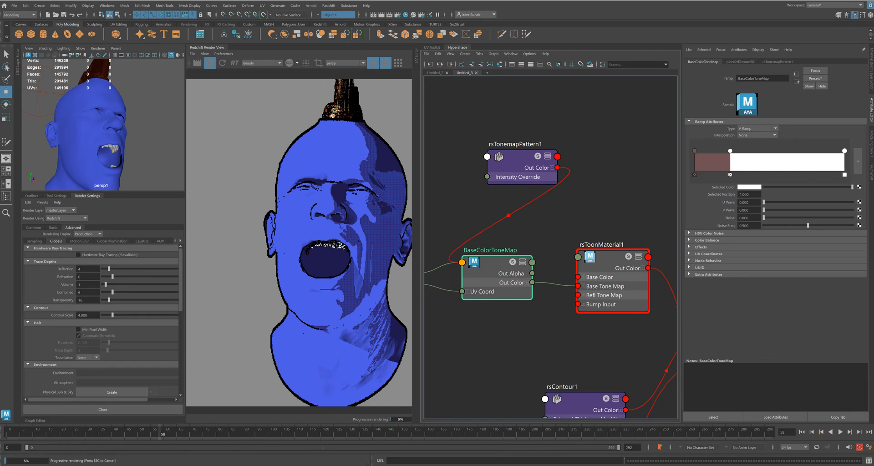
# Delete the connection from rsTonemapPattern1 to BaseColorToneMap
pyautogui.click(514, 223)
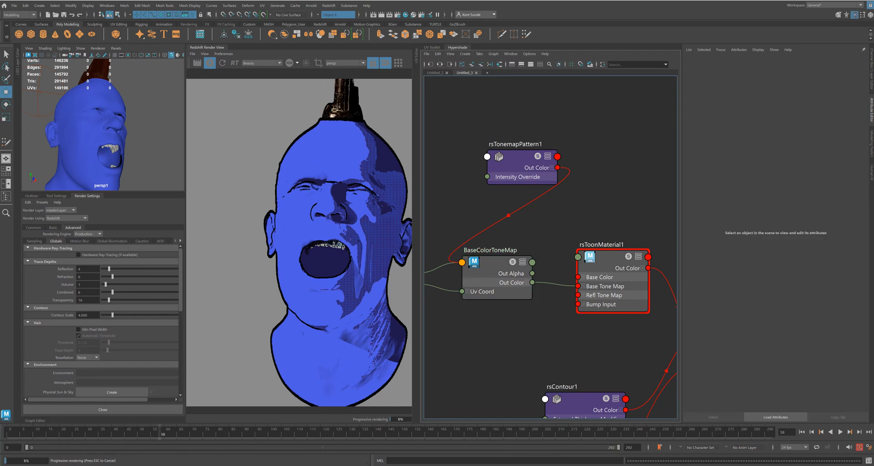
pyautogui.click(508, 216)
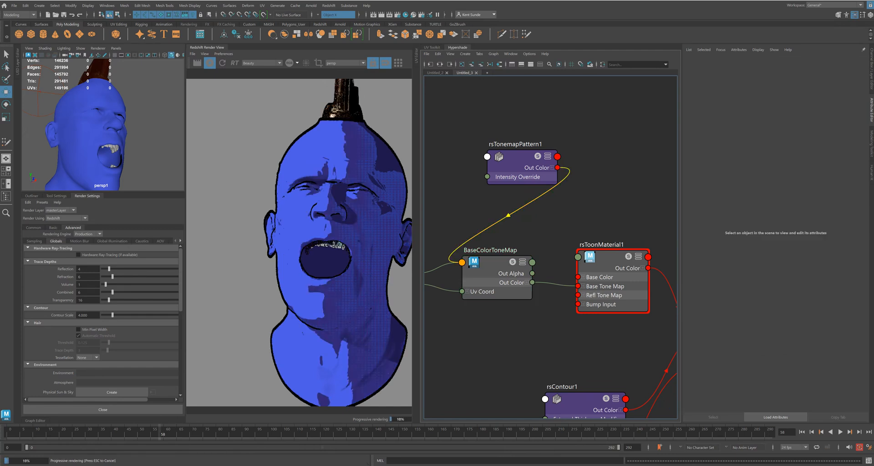
pyautogui.press('Delete')
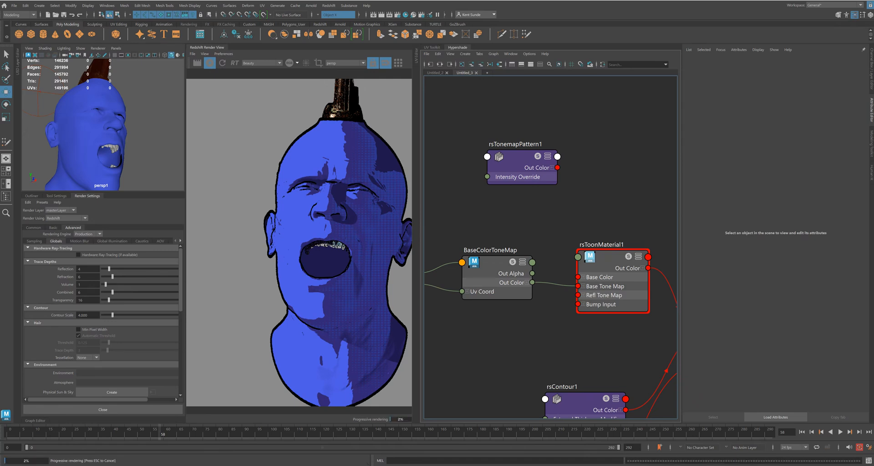
# Move the middle marker of the BaseColorToneMap ramp to about 0.49 and recolor it from white to a muted pink
pyautogui.click(495, 263)
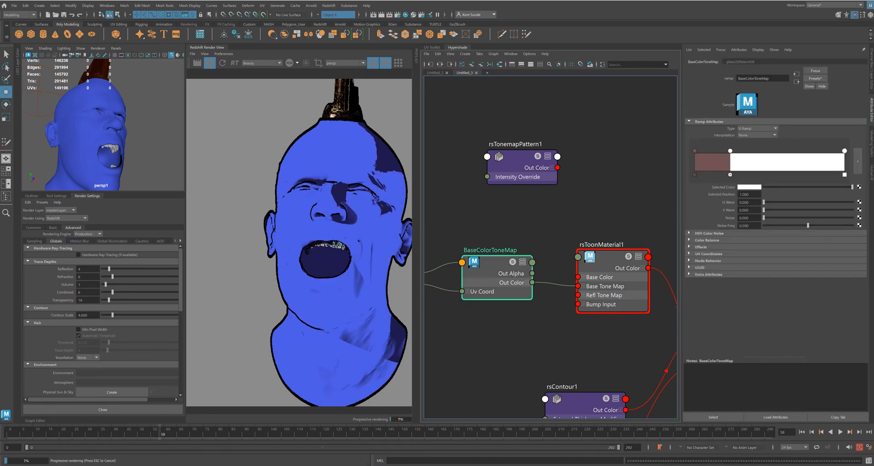
pyautogui.moveTo(730, 150); pyautogui.dragTo(767, 150)
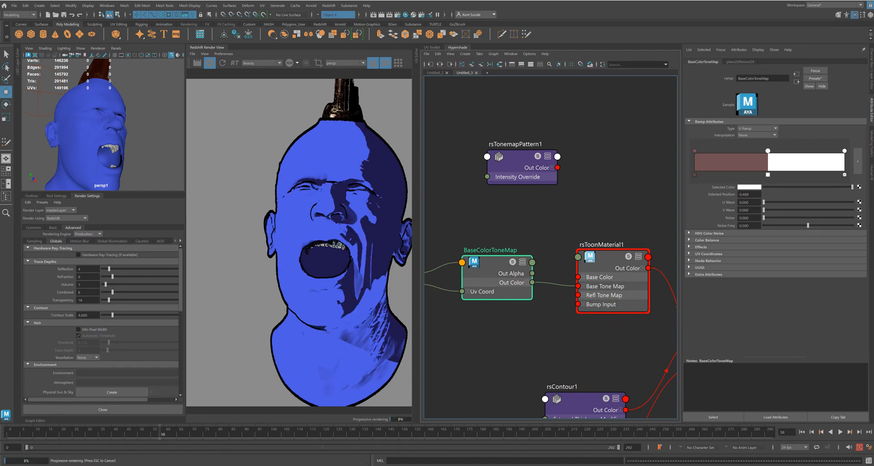
pyautogui.click(748, 187)
pyautogui.click(746, 173)
pyautogui.click(722, 163)
pyautogui.moveTo(778, 187); pyautogui.dragTo(799, 187)
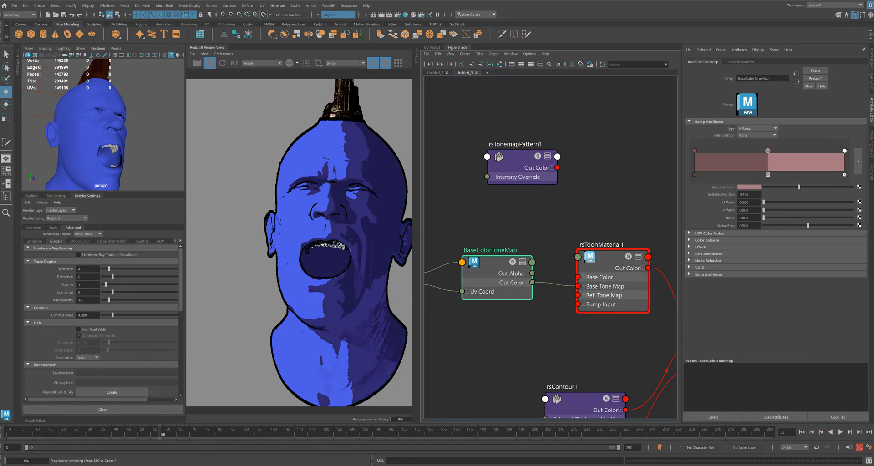
# Recolor the middle marker of the BaseColorToneMap ramp to a muted beige with hue 12.720, saturation 0.274 and value 0.395
pyautogui.click(750, 187)
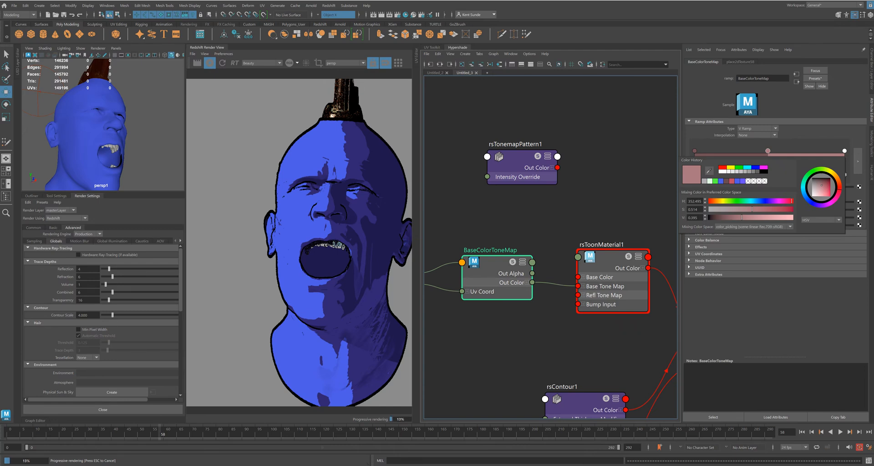
pyautogui.moveTo(839, 189); pyautogui.dragTo(840, 185)
pyautogui.moveTo(839, 183); pyautogui.dragTo(816, 185)
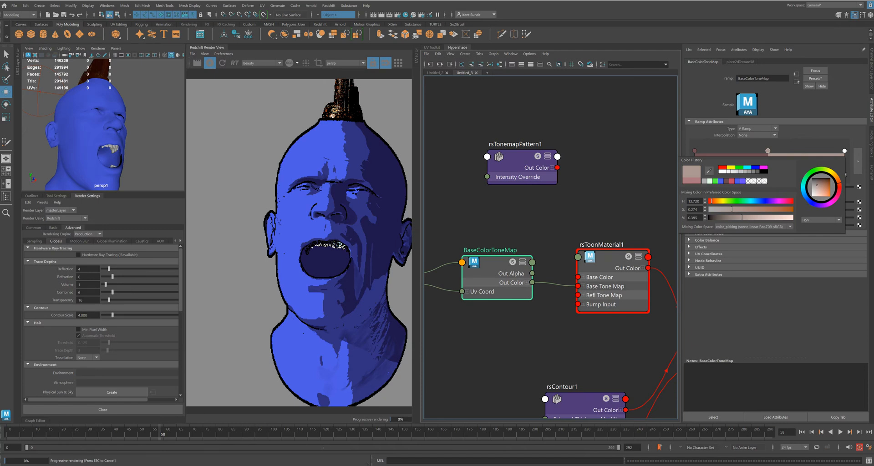
pyautogui.click(844, 151)
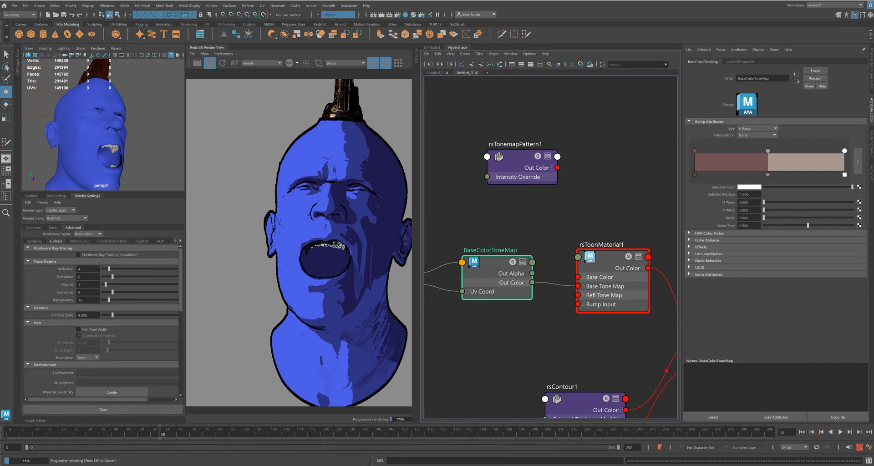
# Set the base tonemap mode of rsToonMaterial1 to Light and Shadow
pyautogui.click(609, 258)
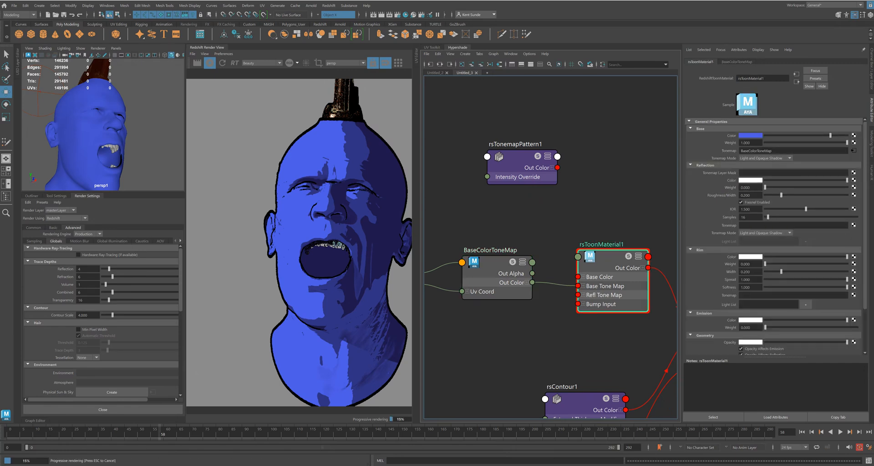
pyautogui.click(765, 158)
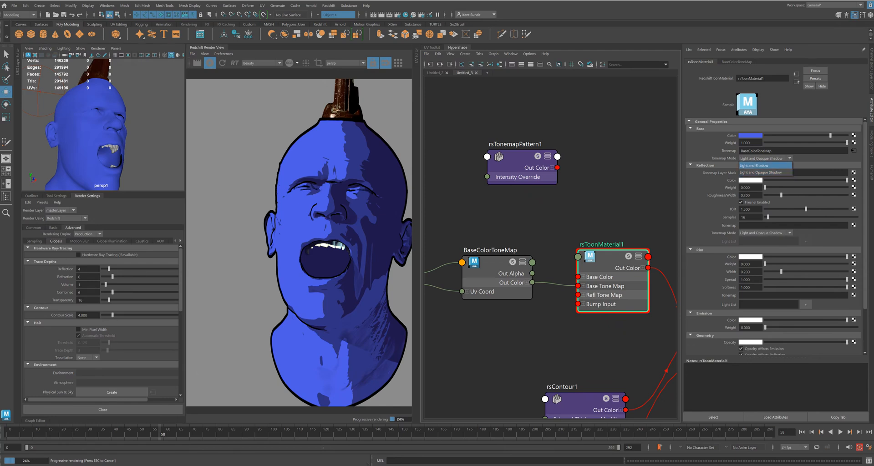
pyautogui.click(765, 166)
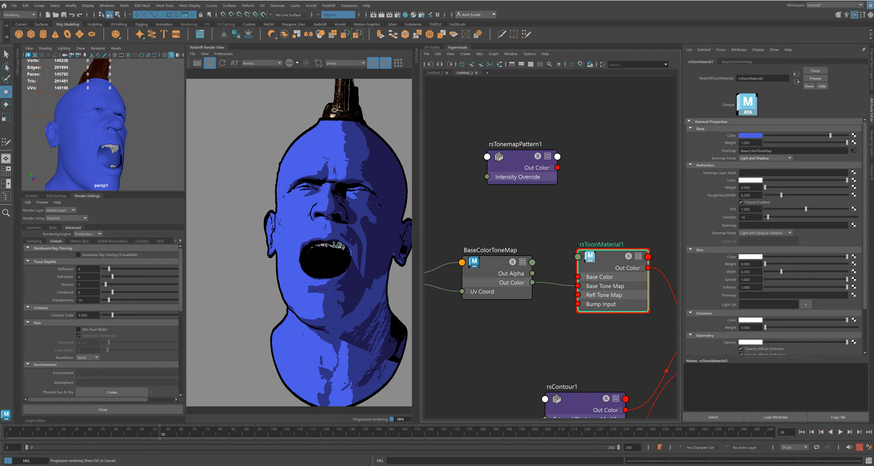
# Go to frame 32 and examine the lights placed around the head from a wider persp1 view
pyautogui.click(93, 432)
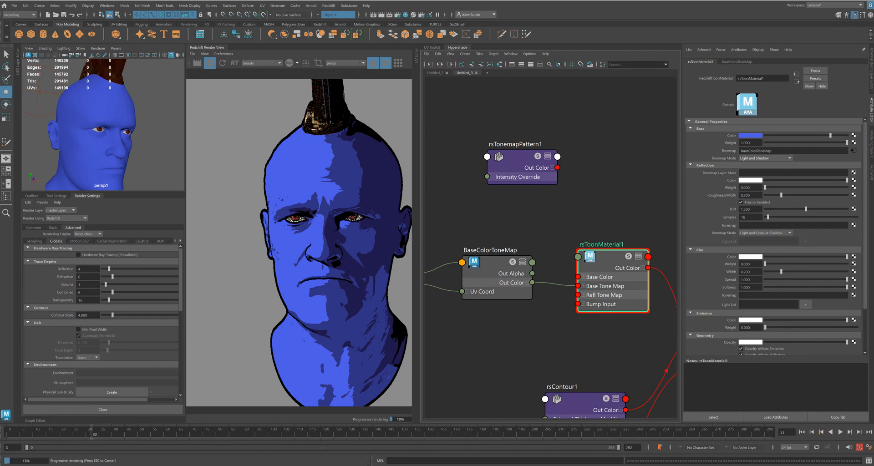
pyautogui.keyDown('alt'); pyautogui.moveTo(132, 127); pyautogui.dragTo(91, 130, button='right'); pyautogui.keyUp('alt')
pyautogui.keyDown('alt'); pyautogui.moveTo(100, 129); pyautogui.dragTo(116, 129); pyautogui.keyUp('alt')
pyautogui.keyDown('alt'); pyautogui.moveTo(110, 125); pyautogui.dragTo(50, 144, button='middle'); pyautogui.keyUp('alt')
pyautogui.keyDown('alt'); pyautogui.moveTo(59, 141); pyautogui.dragTo(84, 136); pyautogui.keyUp('alt')
pyautogui.keyDown('alt'); pyautogui.moveTo(91, 136); pyautogui.dragTo(59, 138, button='right'); pyautogui.keyUp('alt')
pyautogui.keyDown('alt'); pyautogui.moveTo(77, 136); pyautogui.dragTo(153, 163); pyautogui.keyUp('alt')
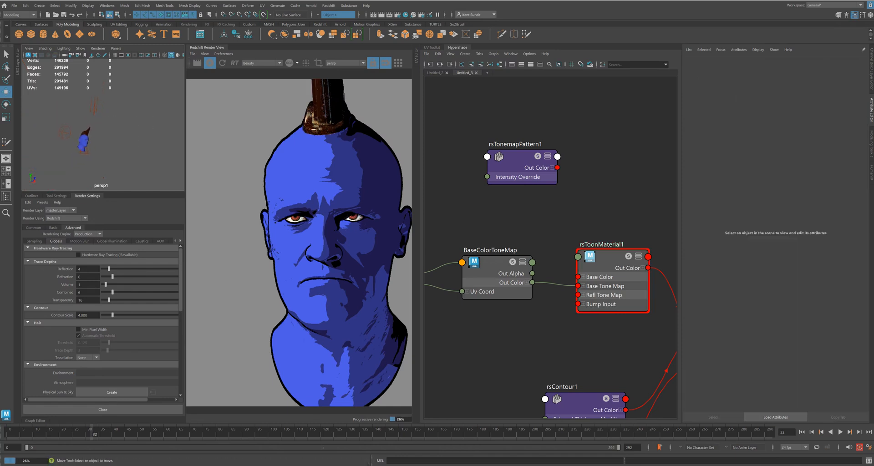
pyautogui.keyDown('alt'); pyautogui.moveTo(102, 136); pyautogui.dragTo(119, 144); pyautogui.keyUp('alt')
pyautogui.moveTo(103, 112); pyautogui.dragTo(153, 172)
pyautogui.moveTo(103, 132)
pyautogui.keyDown('alt'); pyautogui.mouseDown()
pyautogui.moveTo(143, 144)
pyautogui.moveTo(107, 142)
pyautogui.mouseUp(); pyautogui.keyUp('alt')
pyautogui.keyDown('alt'); pyautogui.moveTo(107, 142); pyautogui.dragTo(84, 142, button='right'); pyautogui.keyUp('alt')
pyautogui.moveTo(110, 139)
pyautogui.keyDown('alt'); pyautogui.mouseDown()
pyautogui.moveTo(88, 137)
pyautogui.moveTo(116, 146)
pyautogui.moveTo(120, 131)
pyautogui.mouseUp(); pyautogui.keyUp('alt')
pyautogui.keyDown('alt'); pyautogui.moveTo(86, 137); pyautogui.dragTo(146, 139, button='right'); pyautogui.keyUp('alt')
pyautogui.keyDown('alt'); pyautogui.moveTo(73, 155); pyautogui.dragTo(125, 66, button='middle'); pyautogui.keyUp('alt')
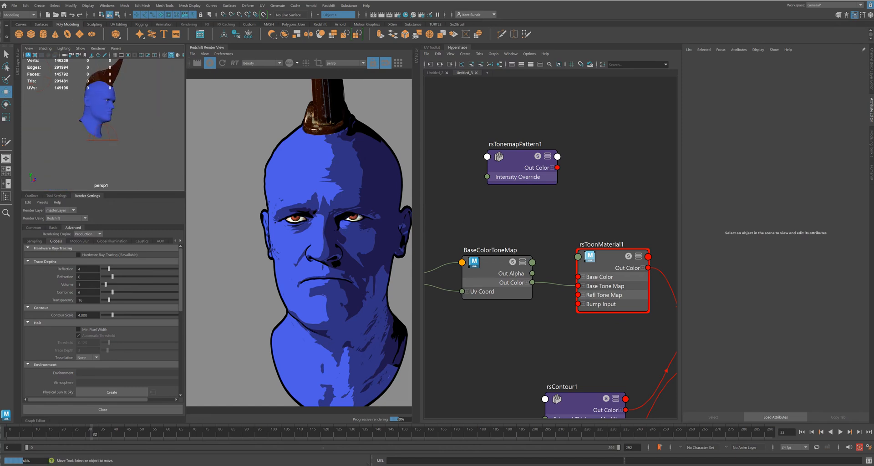
pyautogui.click(109, 141)
pyautogui.keyDown('alt'); pyautogui.moveTo(100, 136); pyautogui.dragTo(159, 134); pyautogui.keyUp('alt')
pyautogui.keyDown('alt'); pyautogui.moveTo(132, 132); pyautogui.dragTo(97, 132, button='right'); pyautogui.keyUp('alt')
pyautogui.keyDown('alt'); pyautogui.moveTo(88, 129); pyautogui.dragTo(130, 148, button='middle'); pyautogui.keyUp('alt')
pyautogui.keyDown('alt'); pyautogui.moveTo(130, 137); pyautogui.dragTo(108, 148); pyautogui.keyUp('alt')
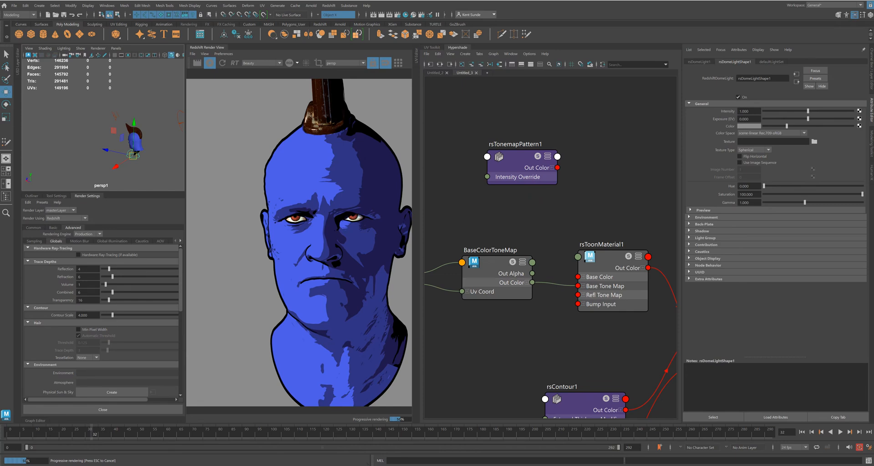
# Open the Light Editor and inspect where the keyShape and key1Shape lights sit, keeping the render unobstructed
pyautogui.click(430, 15)
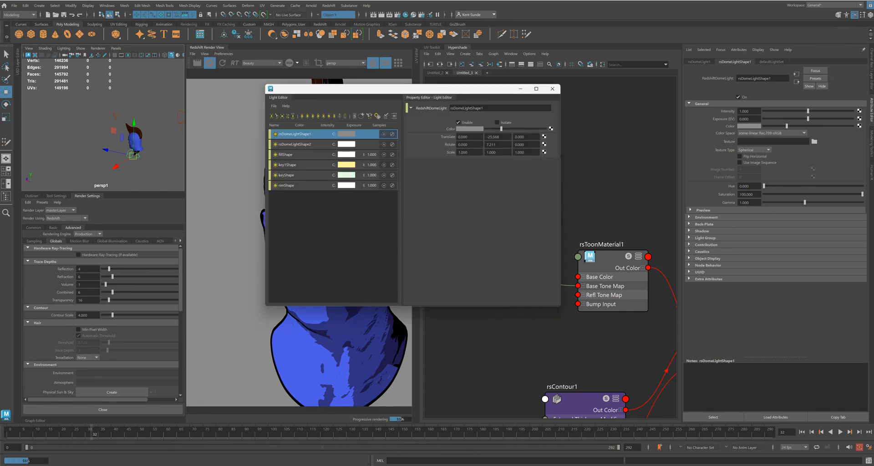
pyautogui.click(286, 175)
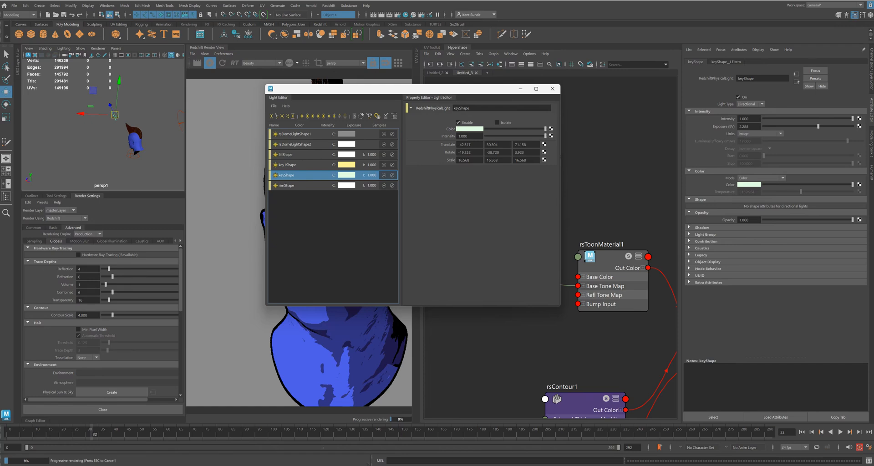
pyautogui.click(287, 165)
pyautogui.keyDown('alt'); pyautogui.moveTo(91, 132); pyautogui.dragTo(138, 134); pyautogui.keyUp('alt')
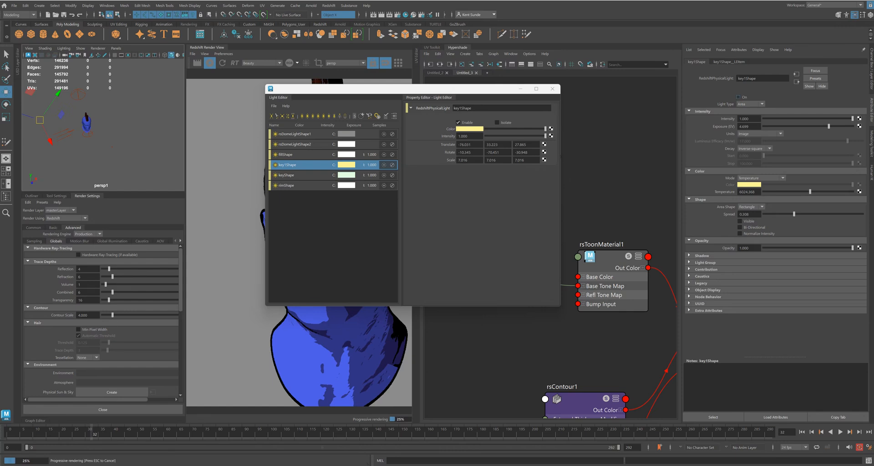
pyautogui.moveTo(409, 88); pyautogui.dragTo(663, 162)
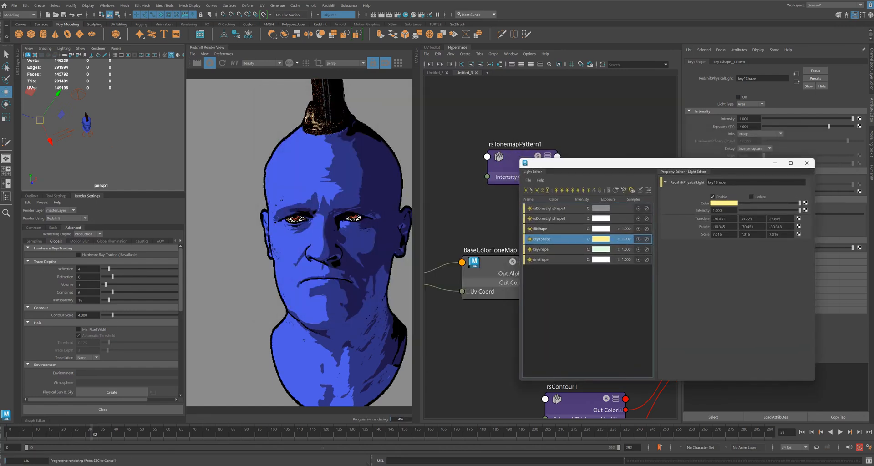
# Move the fillShape light along its Z axis to a Translate Z of about 37.8 and close the Light Editor
pyautogui.click(540, 229)
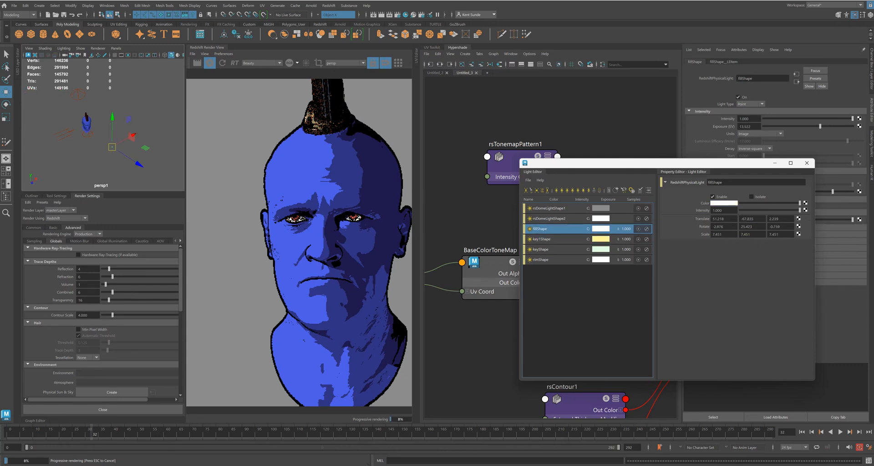
pyautogui.keyDown('alt'); pyautogui.moveTo(132, 131); pyautogui.dragTo(64, 121); pyautogui.keyUp('alt')
pyautogui.keyDown('alt'); pyautogui.moveTo(97, 146); pyautogui.dragTo(94, 91, button='middle'); pyautogui.keyUp('alt')
pyautogui.keyDown('alt'); pyautogui.moveTo(95, 91); pyautogui.dragTo(90, 104); pyautogui.keyUp('alt')
pyautogui.moveTo(146, 142); pyautogui.dragTo(70, 116)
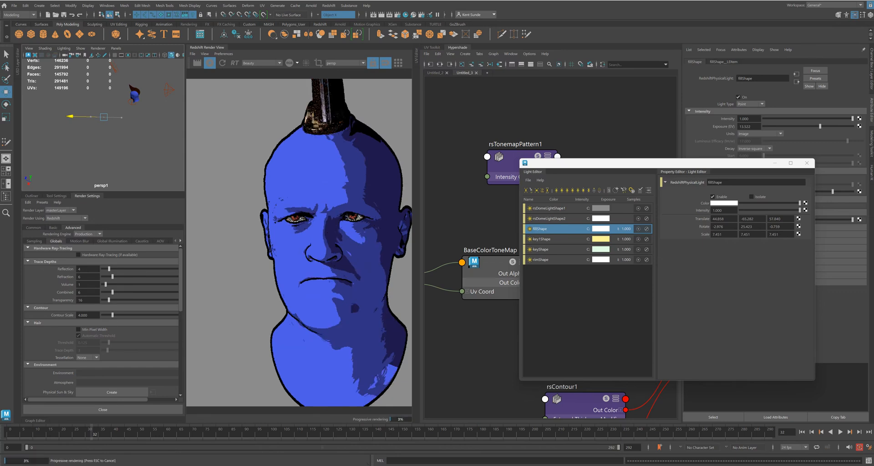
pyautogui.moveTo(69, 116); pyautogui.dragTo(127, 116)
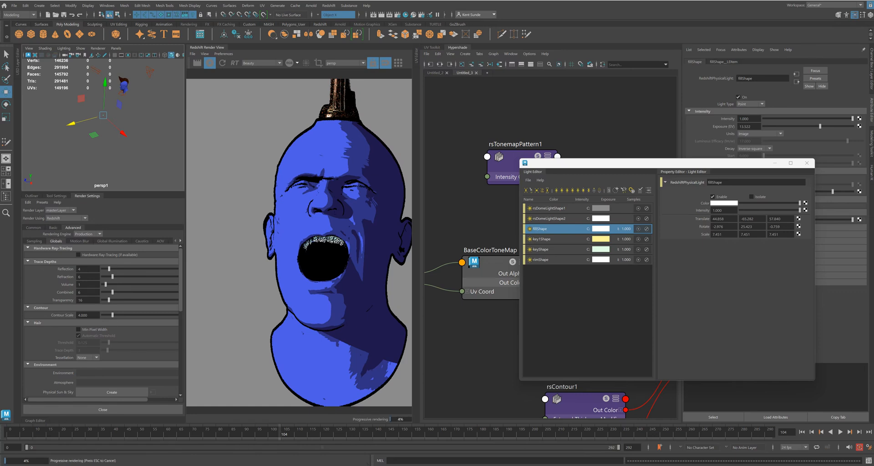
pyautogui.click(807, 163)
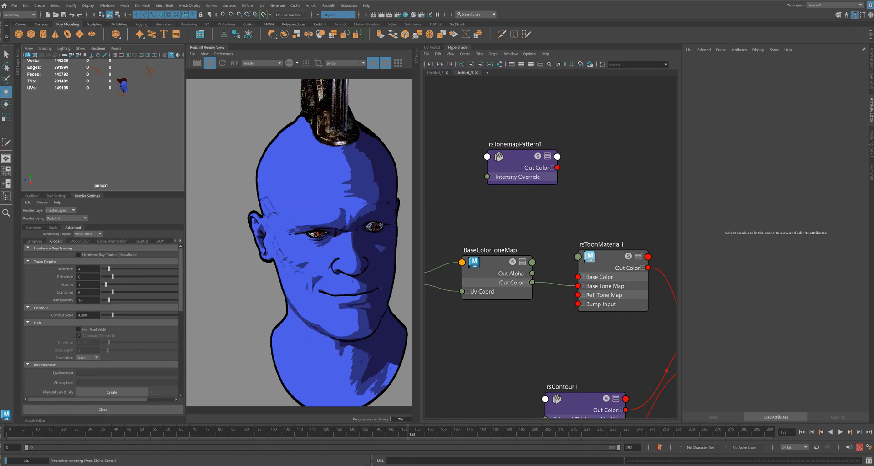
# Play back the animation, then adjust the exposure of the keyShape directional light to about 2.118
pyautogui.hotkey('alt', 'v')
pyautogui.hotkey('alt', 'v')
pyautogui.click(95, 69)
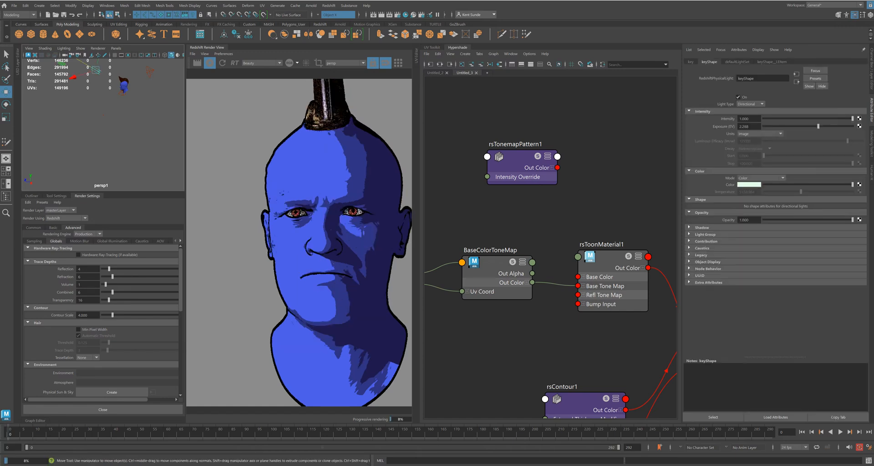
pyautogui.moveTo(817, 126); pyautogui.dragTo(817, 126)
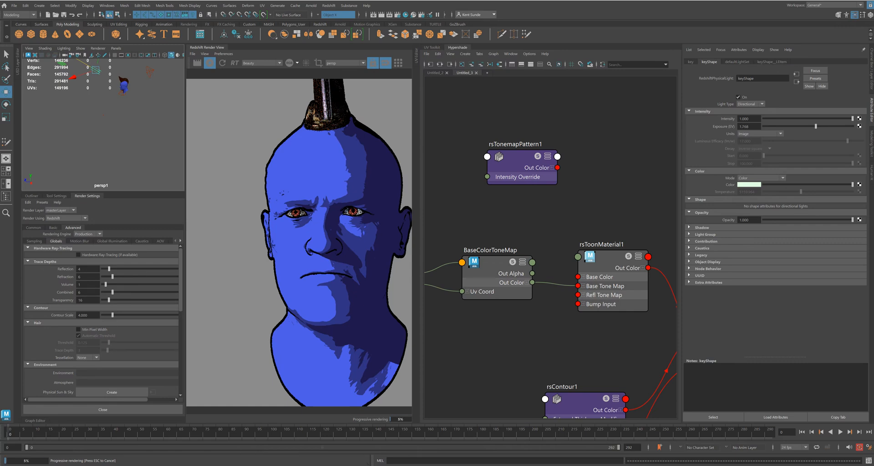
pyautogui.moveTo(815, 126); pyautogui.dragTo(818, 126)
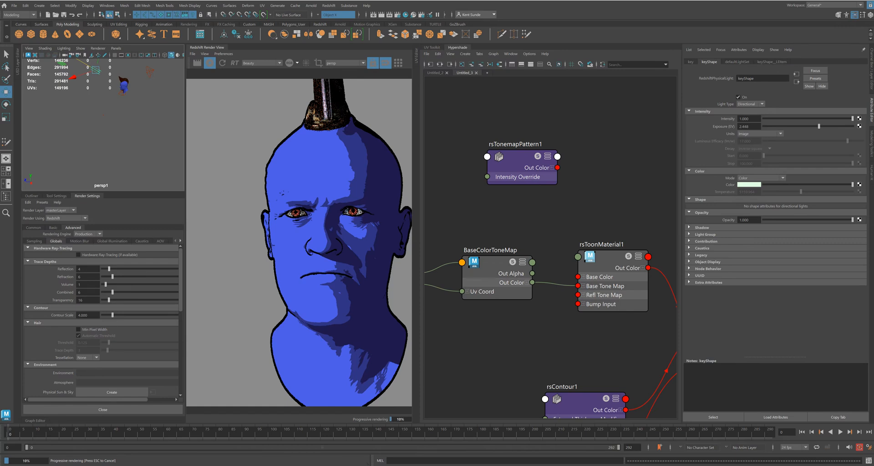
pyautogui.moveTo(818, 127); pyautogui.dragTo(816, 126)
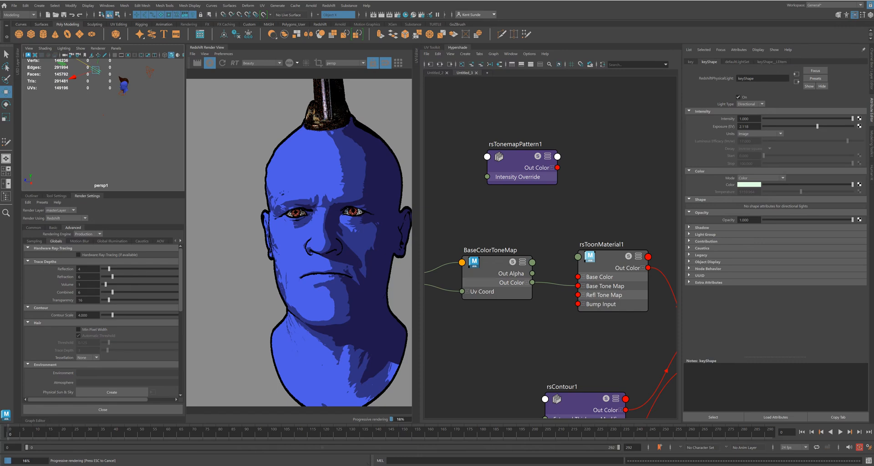
# Lower the internal angle threshold of rsContour1 to about 27
pyautogui.click(581, 400)
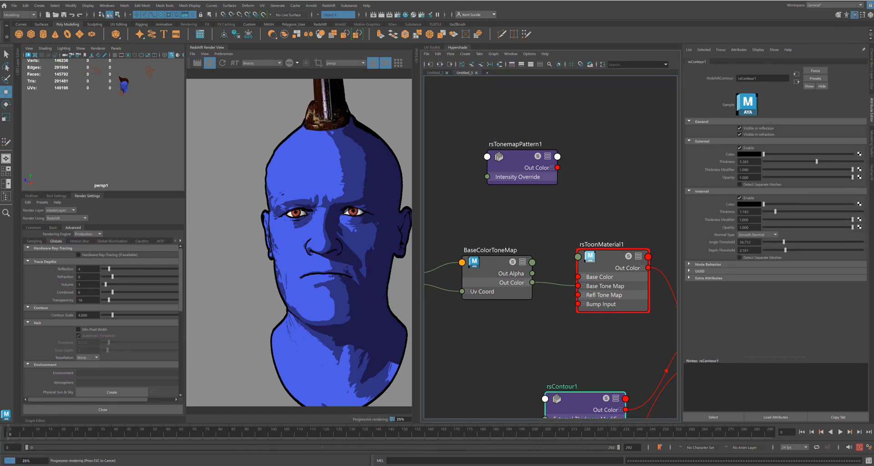
pyautogui.moveTo(783, 242); pyautogui.dragTo(780, 242)
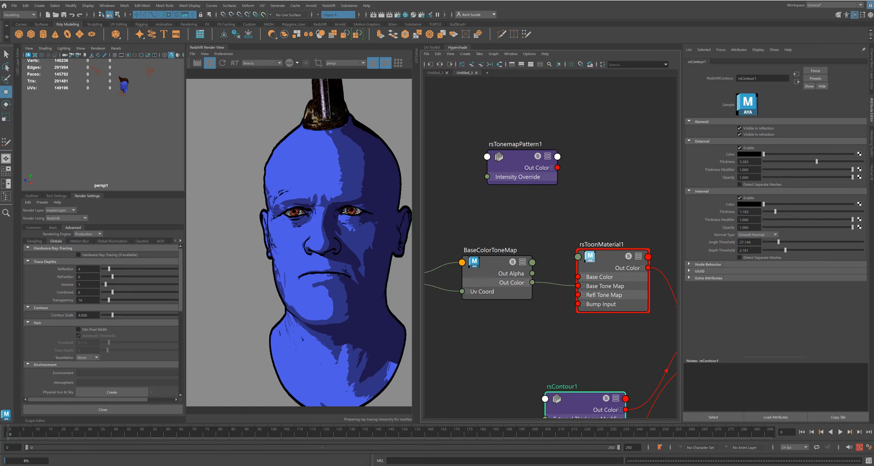
# Switch the viewport to the persp camera and view the toon-shaded head from a three-quarter angle
pyautogui.click(116, 48)
pyautogui.moveTo(151, 55)
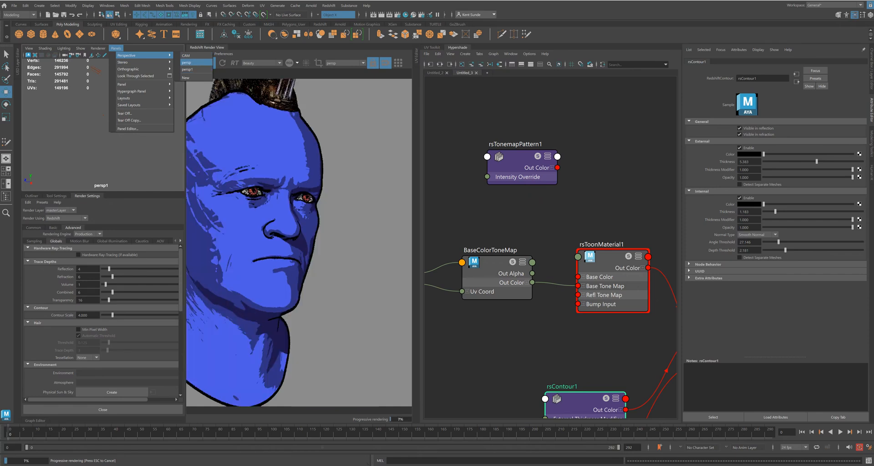
pyautogui.click(191, 63)
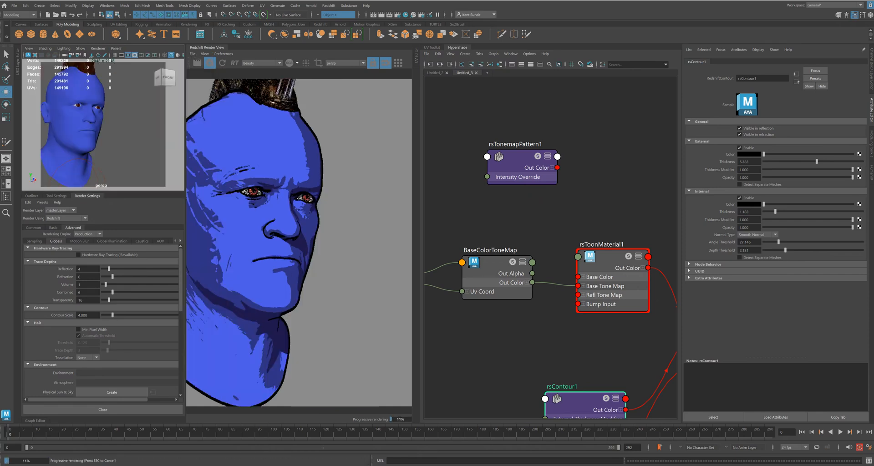
pyautogui.keyDown('alt'); pyautogui.moveTo(101, 122); pyautogui.dragTo(108, 123, button='middle'); pyautogui.keyUp('alt')
pyautogui.keyDown('alt'); pyautogui.moveTo(108, 123); pyautogui.dragTo(95, 124); pyautogui.keyUp('alt')
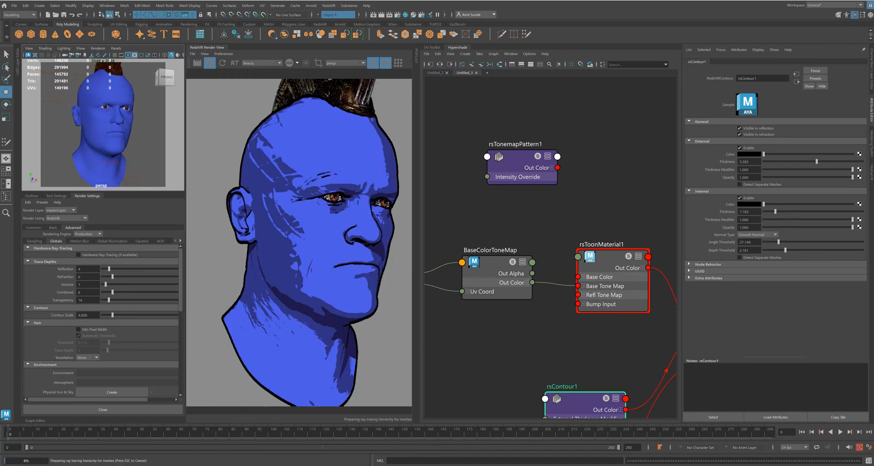
# Move the rsCCBlueShallow color correction node from the skin shader network over beside the rsToonMaterial1 nodes
pyautogui.keyDown('alt'); pyautogui.moveTo(498, 334); pyautogui.dragTo(547, 302, button='middle'); pyautogui.keyUp('alt')
pyautogui.scroll(-2, 536, 295)
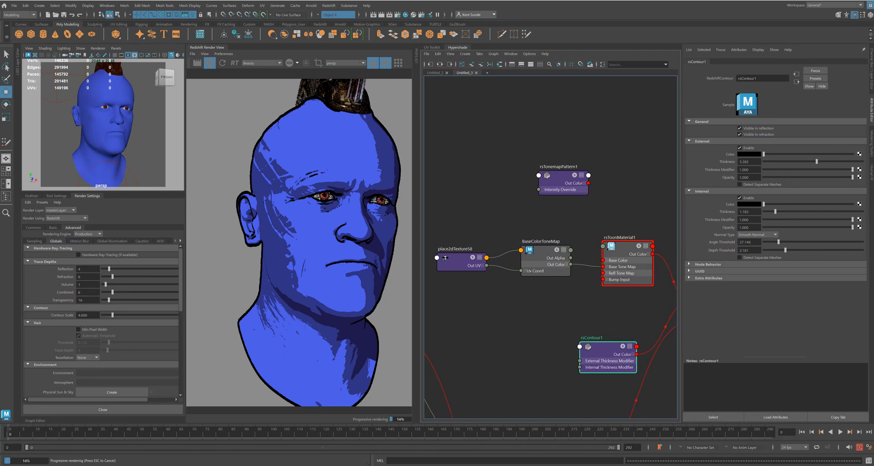
pyautogui.keyDown('alt'); pyautogui.moveTo(443, 278); pyautogui.dragTo(600, 120, button='middle'); pyautogui.keyUp('alt')
pyautogui.scroll(-2, 601, 235)
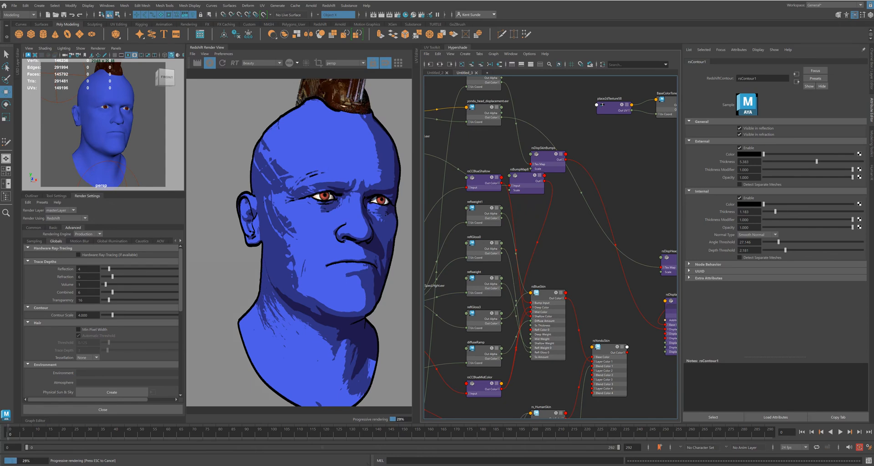
pyautogui.scroll(2, 486, 265)
pyautogui.keyDown('alt'); pyautogui.moveTo(487, 265); pyautogui.dragTo(519, 165, button='middle'); pyautogui.keyUp('alt')
pyautogui.keyDown('alt'); pyautogui.moveTo(583, 224); pyautogui.dragTo(542, 277, button='middle'); pyautogui.keyUp('alt')
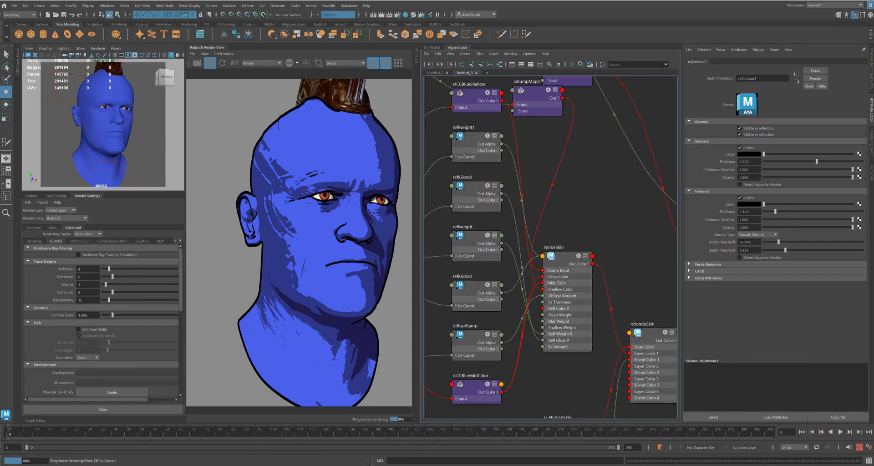
pyautogui.keyDown('alt'); pyautogui.moveTo(530, 200); pyautogui.dragTo(533, 270, button='middle'); pyautogui.keyUp('alt')
pyautogui.moveTo(475, 165); pyautogui.dragTo(581, 228)
pyautogui.keyDown('alt'); pyautogui.moveTo(581, 229); pyautogui.dragTo(441, 293, button='middle'); pyautogui.keyUp('alt')
pyautogui.moveTo(441, 292); pyautogui.dragTo(501, 168)
pyautogui.keyDown('alt'); pyautogui.moveTo(501, 167); pyautogui.dragTo(440, 243, button='middle'); pyautogui.keyUp('alt')
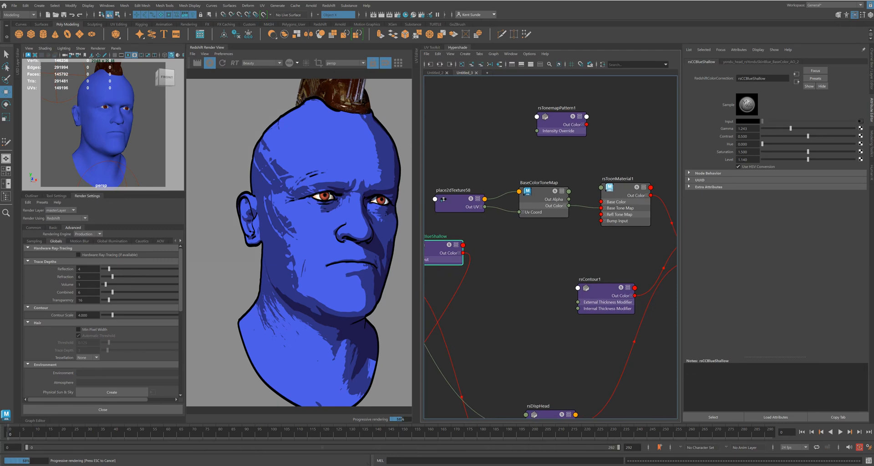
# Connect rsCCBlueShallow's Out Color to rsToonMaterial1's Base Color and tidy the placement of the surrounding nodes
pyautogui.click(449, 245)
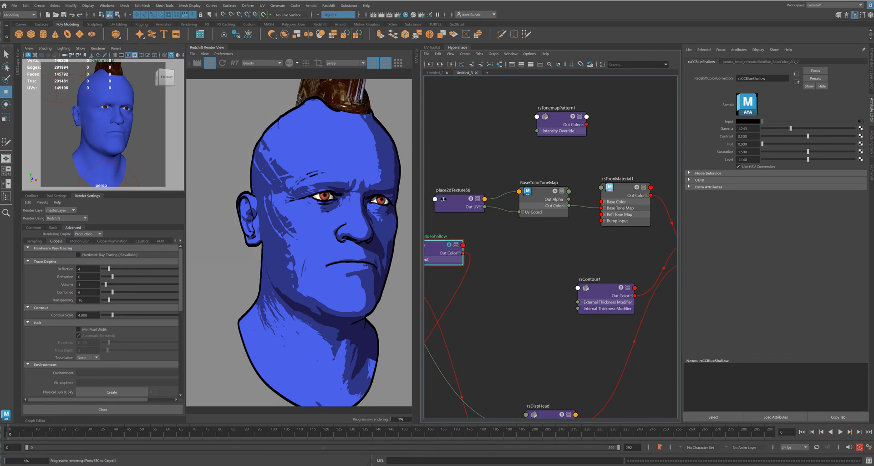
pyautogui.moveTo(463, 252); pyautogui.dragTo(601, 202)
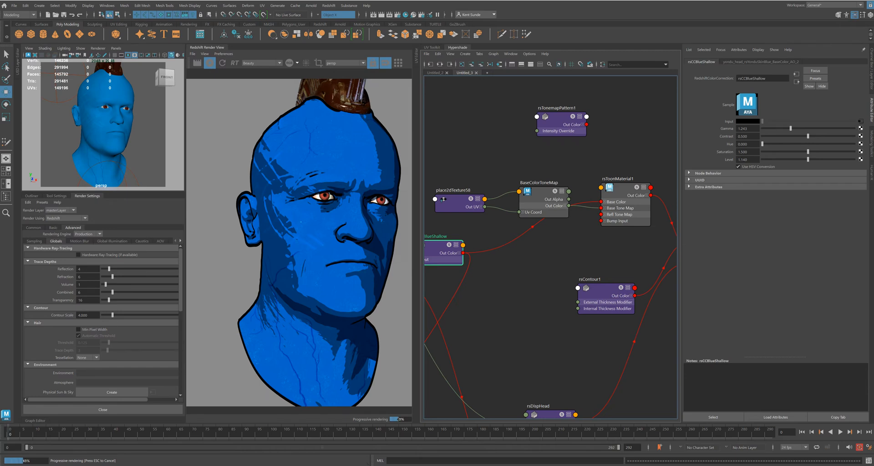
pyautogui.moveTo(546, 273)
pyautogui.keyDown('alt'); pyautogui.mouseDown(button='middle')
pyautogui.moveTo(563, 240)
pyautogui.moveTo(550, 267)
pyautogui.mouseUp(button='middle'); pyautogui.keyUp('alt')
pyautogui.moveTo(606, 283); pyautogui.dragTo(603, 264)
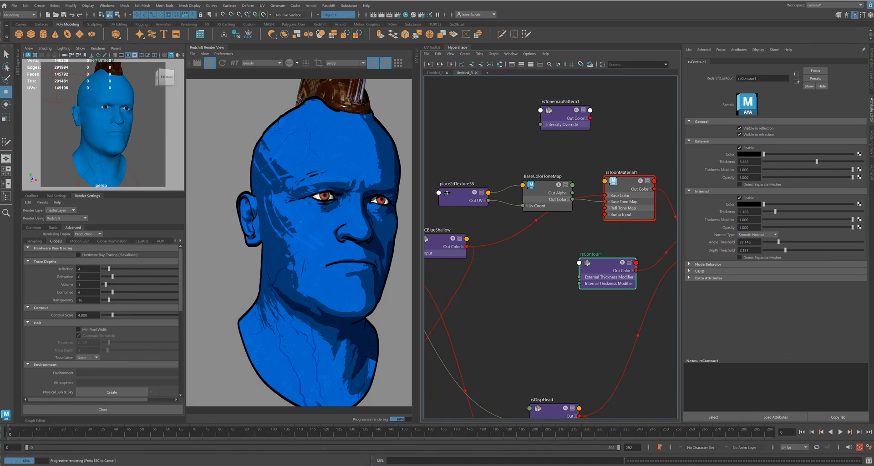
pyautogui.moveTo(450, 249); pyautogui.dragTo(405, 337)
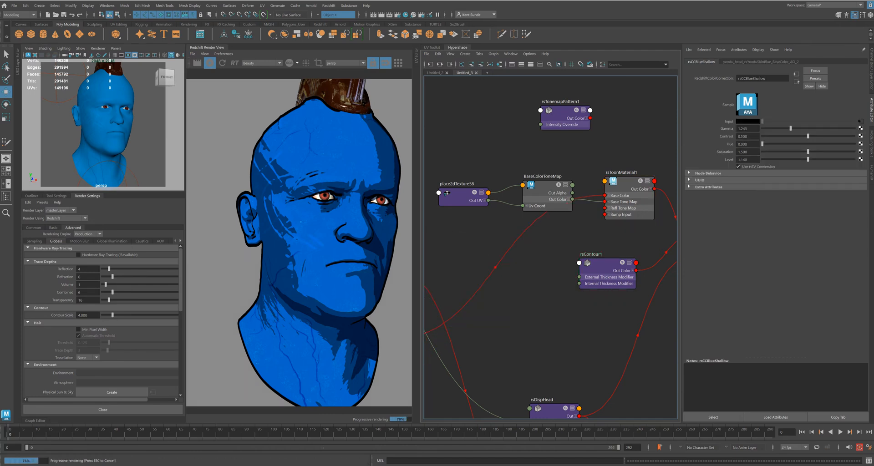
# Compare the Base tonemap modes of rsToonMaterial1 and set the mode to Light and Opaque Shadow
pyautogui.click(628, 196)
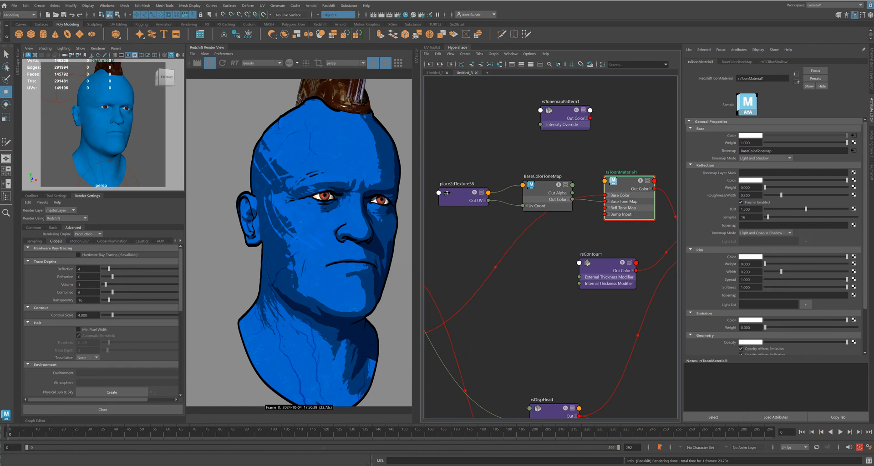
pyautogui.click(766, 158)
pyautogui.click(765, 173)
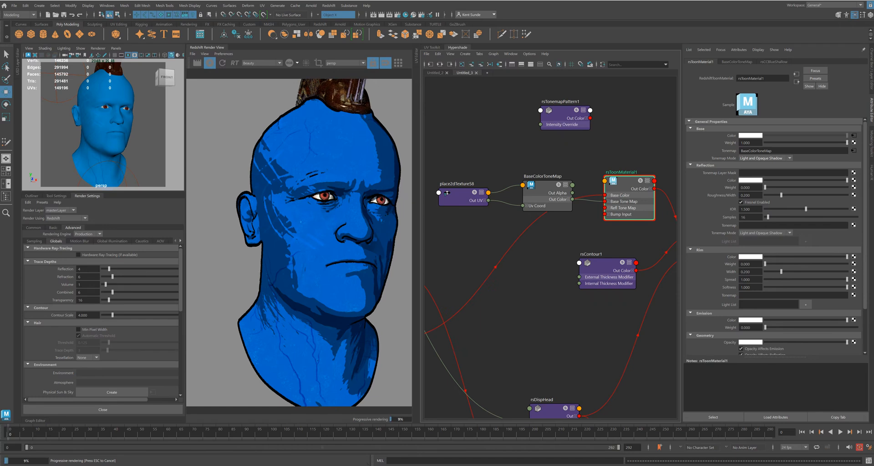
pyautogui.click(766, 158)
pyautogui.click(766, 166)
pyautogui.click(765, 158)
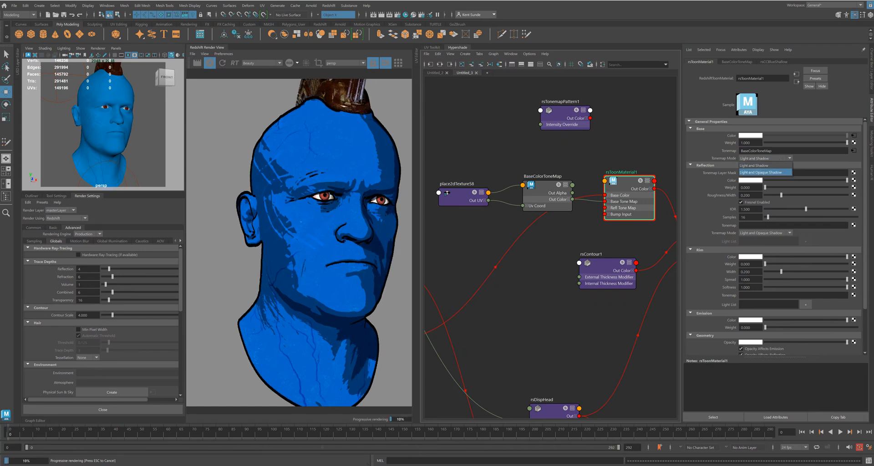
pyautogui.click(766, 172)
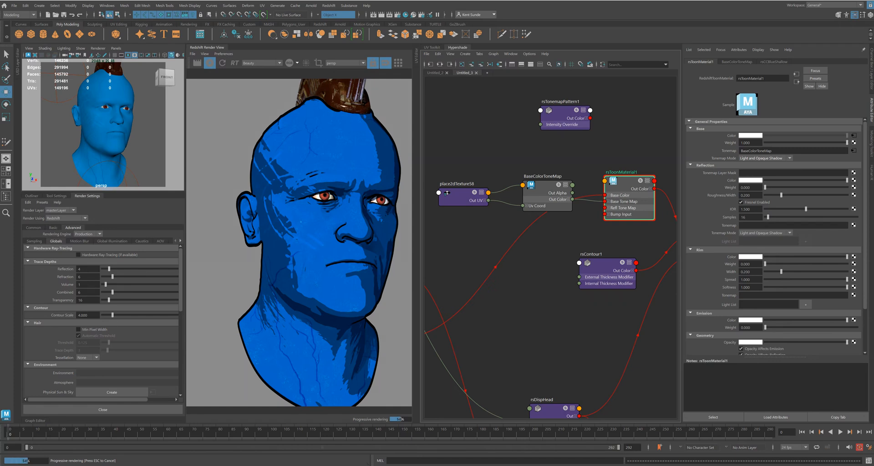
# Set the color mode of the rim spot light to Color instead of Temperature
pyautogui.click(57, 101)
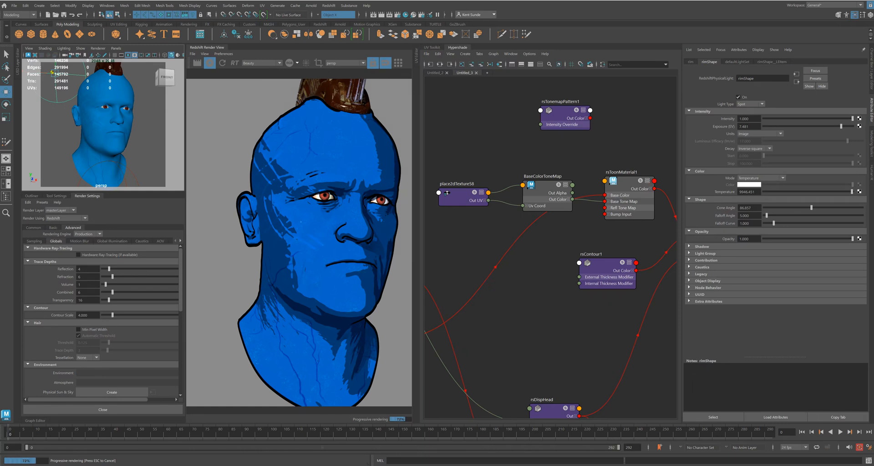
pyautogui.click(629, 201)
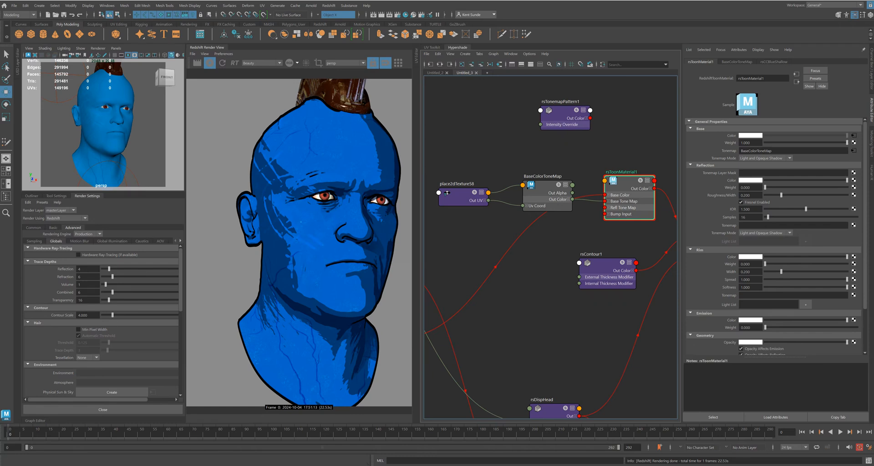
pyautogui.click(57, 101)
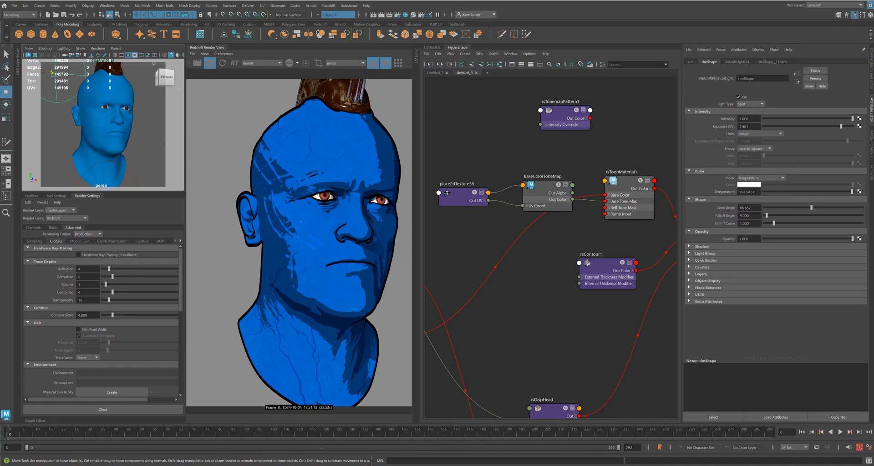
pyautogui.click(627, 182)
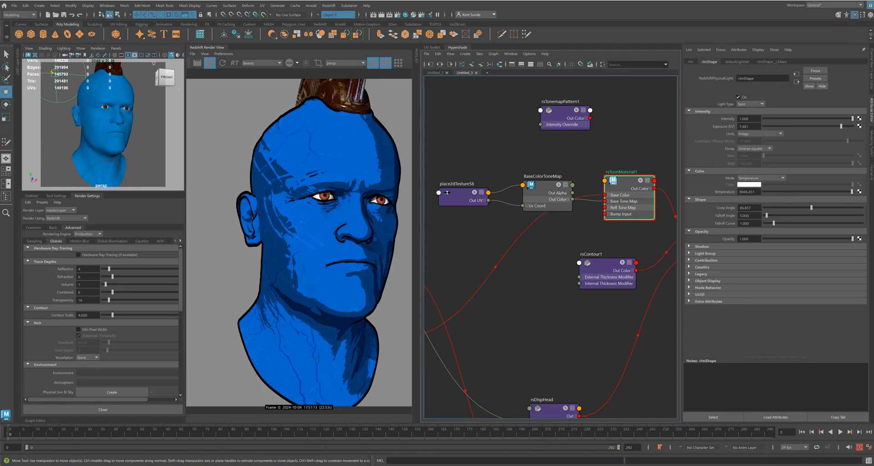
pyautogui.click(760, 178)
pyautogui.click(759, 186)
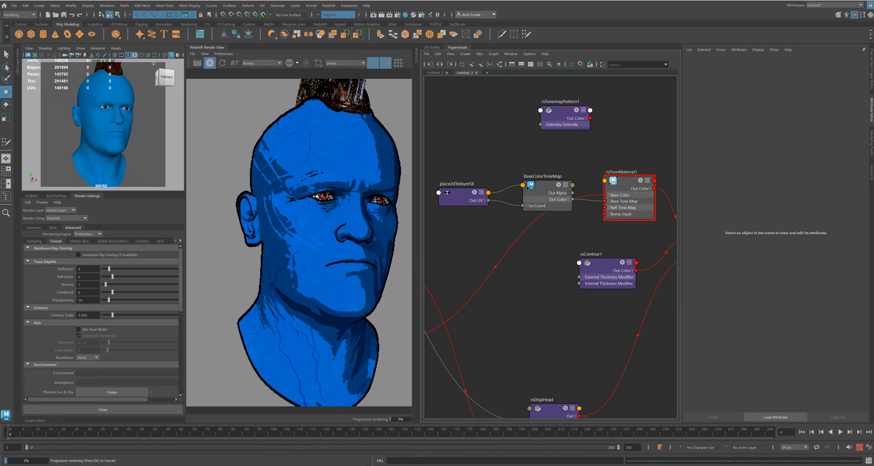
# Stop the live render and connect rsToonMaterial1 to the rim light's color
pyautogui.press('Escape')
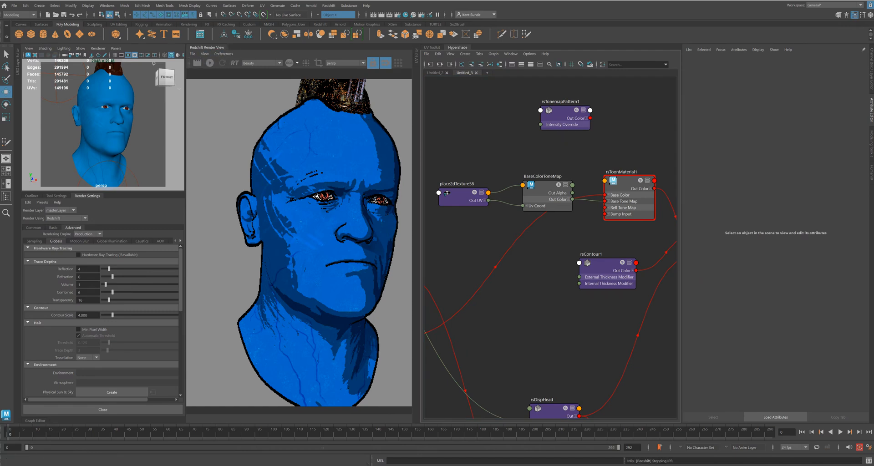
pyautogui.click(629, 182)
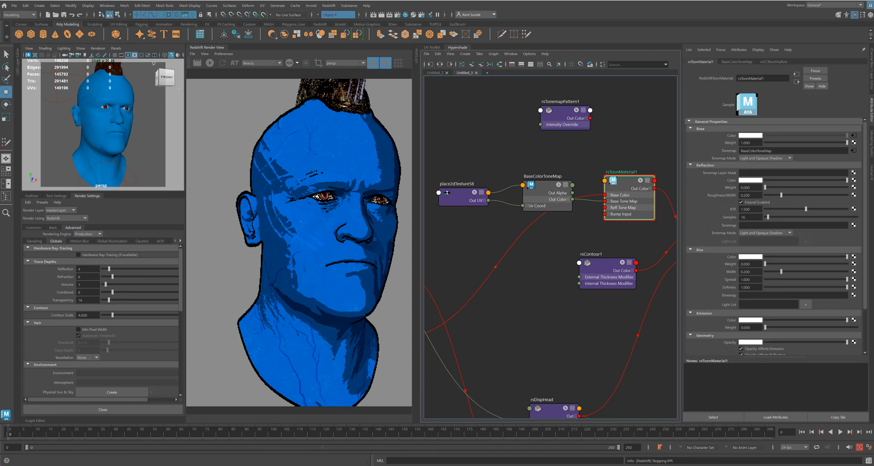
pyautogui.click(154, 64)
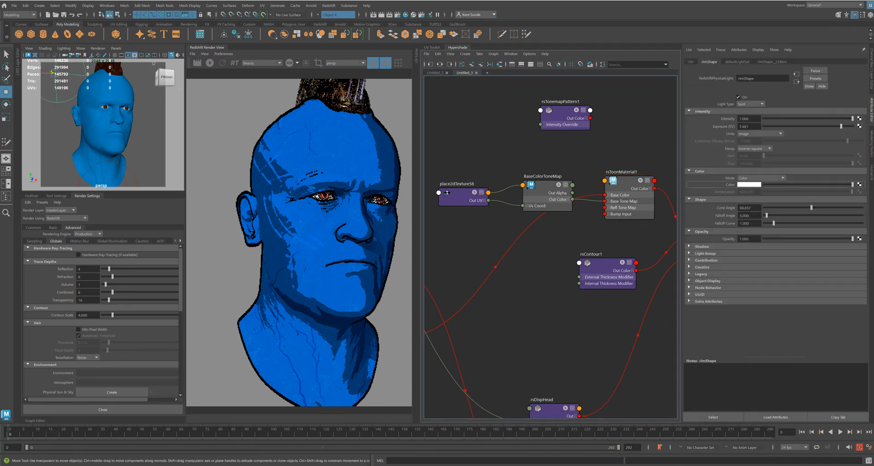
pyautogui.moveTo(749, 184); pyautogui.dragTo(748, 184, button='middle')
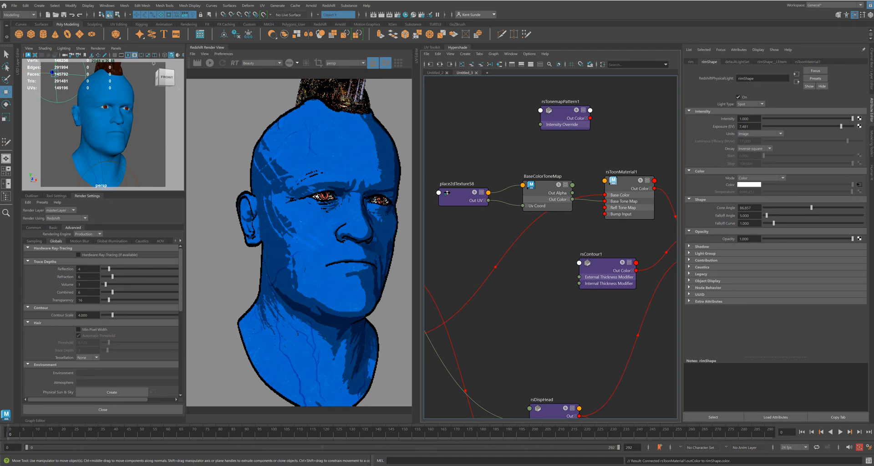
# Add the rim light to the Rim light list of rsToonMaterial1
pyautogui.click(858, 185)
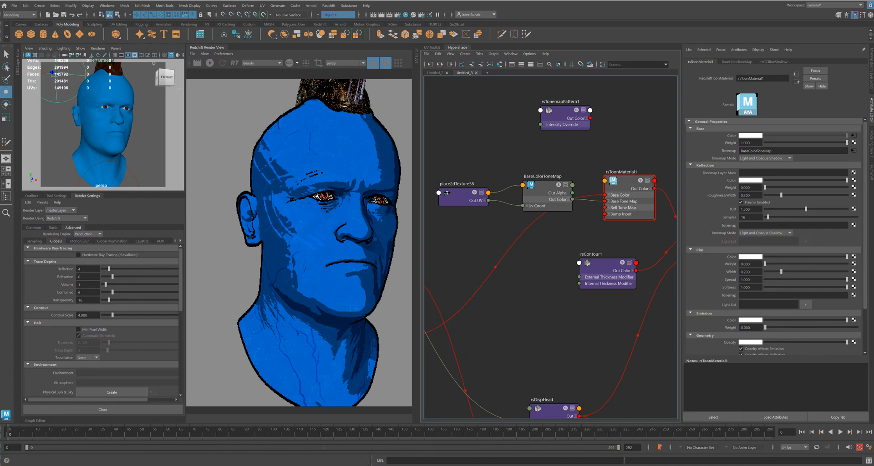
pyautogui.click(805, 304)
pyautogui.click(153, 105)
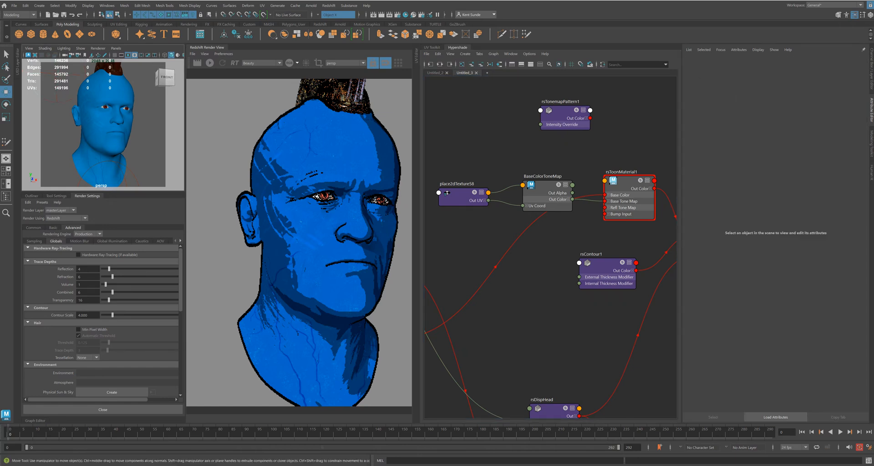
# Break the toon material connection on the rim light's color and restart the live render
pyautogui.click(52, 72)
pyautogui.rightClick(733, 184)
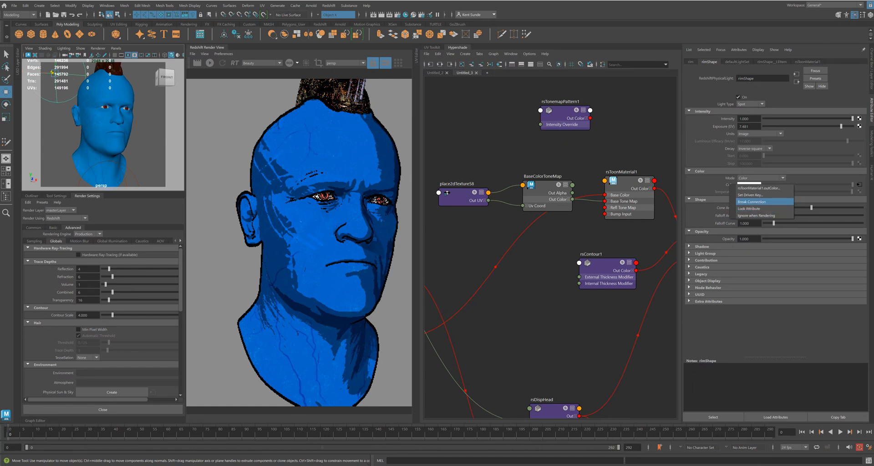
pyautogui.click(751, 201)
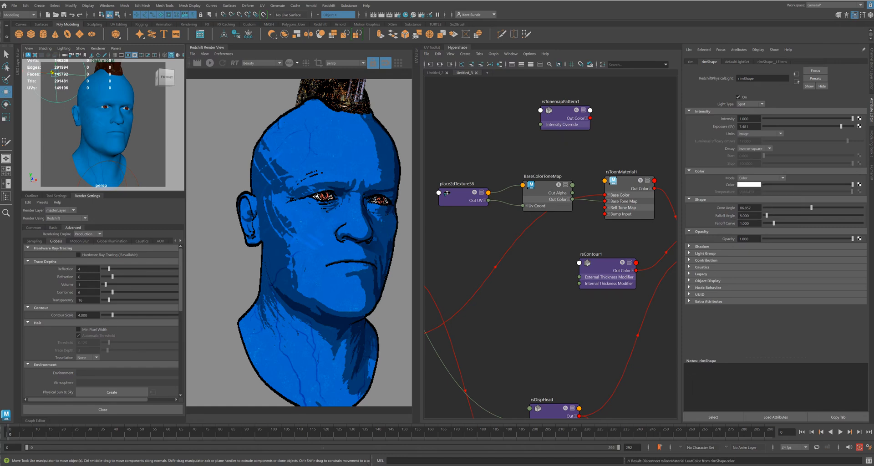
pyautogui.click(209, 62)
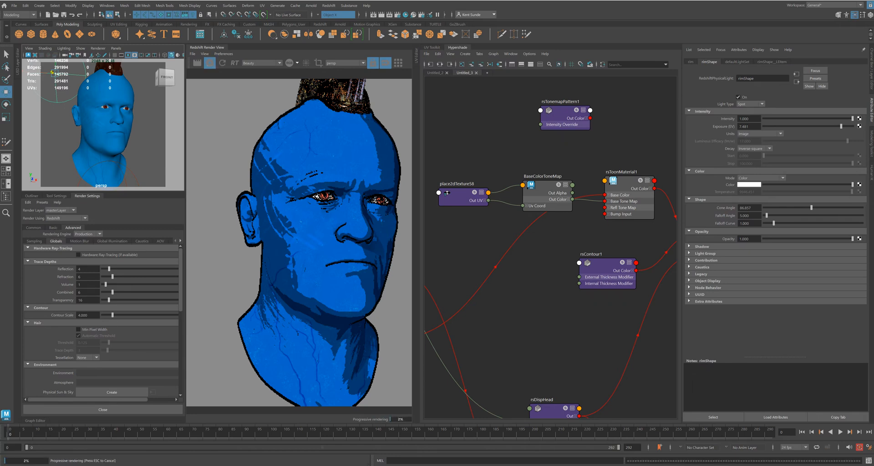
# Select the rim light and look through it in the viewport
pyautogui.click(627, 180)
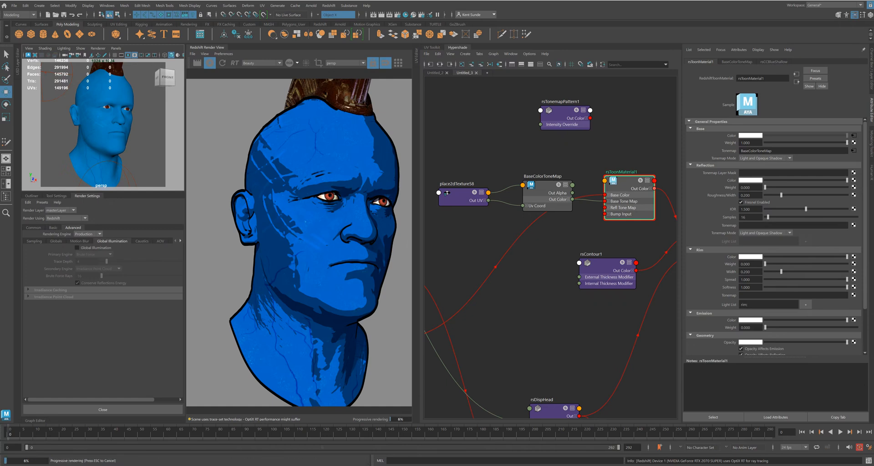
pyautogui.click(542, 254)
pyautogui.click(53, 99)
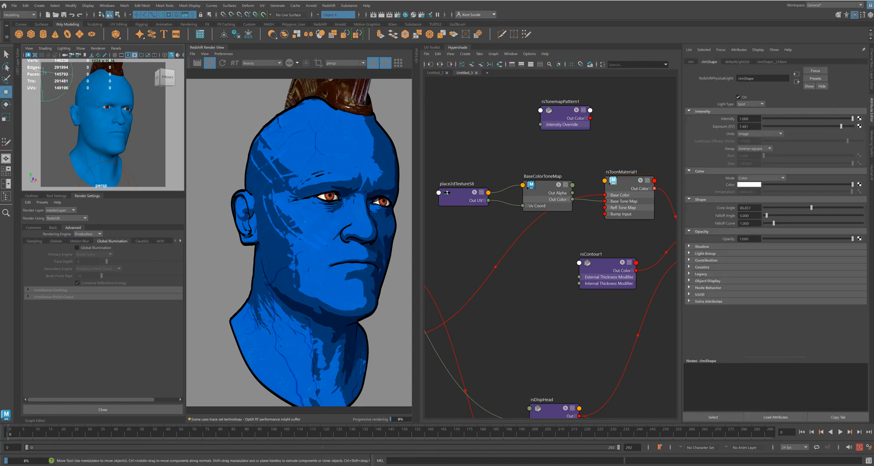
pyautogui.click(115, 48)
pyautogui.moveTo(137, 55)
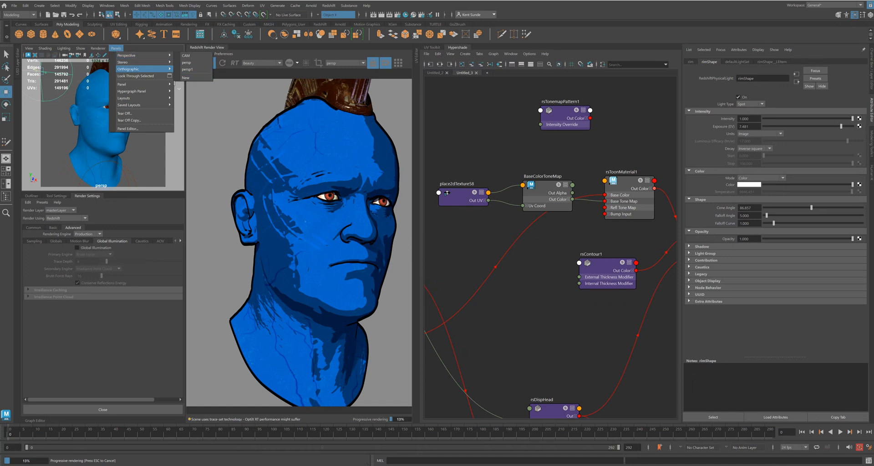
pyautogui.click(135, 76)
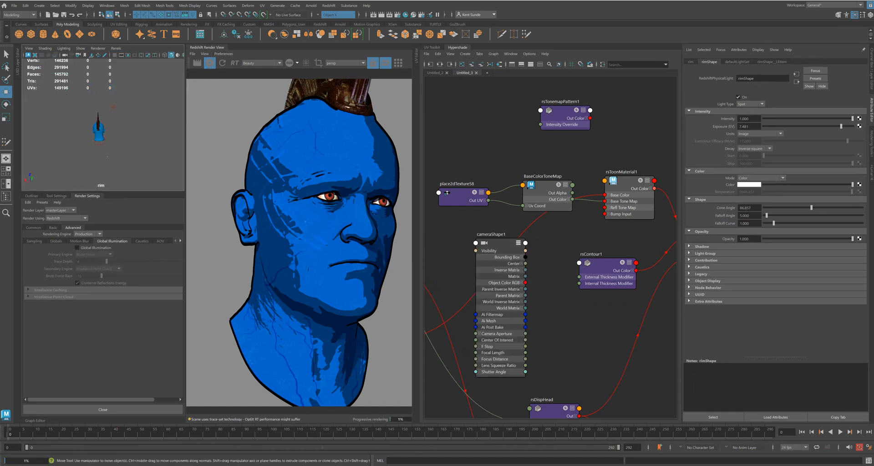
# Aim the rim light from behind the head by framing the head mesh and orbiting around it in the light's view
pyautogui.click(136, 141)
pyautogui.keyDown('alt'); pyautogui.moveTo(122, 137); pyautogui.dragTo(136, 132); pyautogui.keyUp('alt')
pyautogui.keyDown('alt'); pyautogui.moveTo(135, 131); pyautogui.dragTo(126, 136, button='middle'); pyautogui.keyUp('alt')
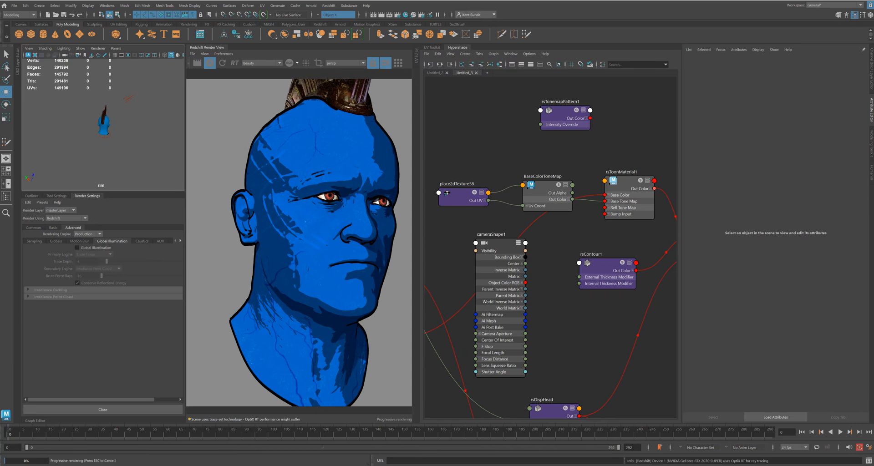
pyautogui.click(104, 125)
pyautogui.press('f')
pyautogui.keyDown('alt'); pyautogui.moveTo(104, 126); pyautogui.dragTo(122, 129); pyautogui.keyUp('alt')
pyautogui.keyDown('alt'); pyautogui.moveTo(122, 129); pyautogui.dragTo(103, 130, button='right'); pyautogui.keyUp('alt')
pyautogui.keyDown('alt'); pyautogui.moveTo(102, 130); pyautogui.dragTo(86, 124); pyautogui.keyUp('alt')
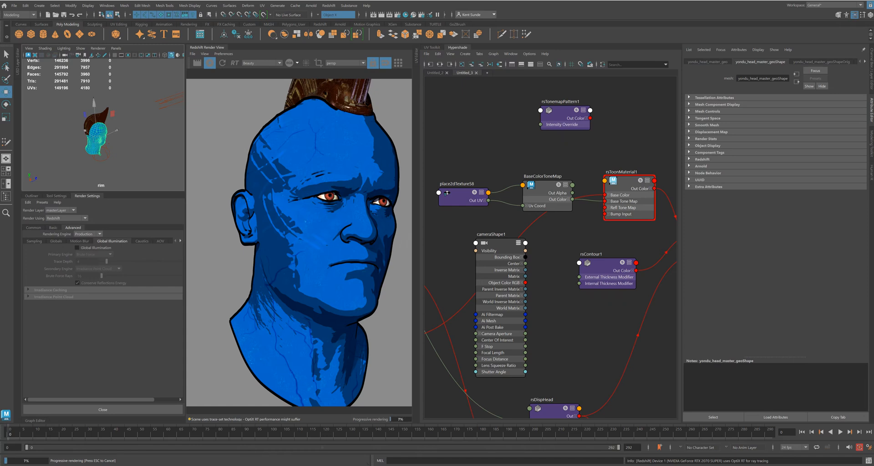
# Set rsToonMaterial1's Rim weight to 1.000 and adjust the rim light's angle around the back of the head
pyautogui.click(626, 181)
pyautogui.moveTo(765, 264); pyautogui.dragTo(847, 264)
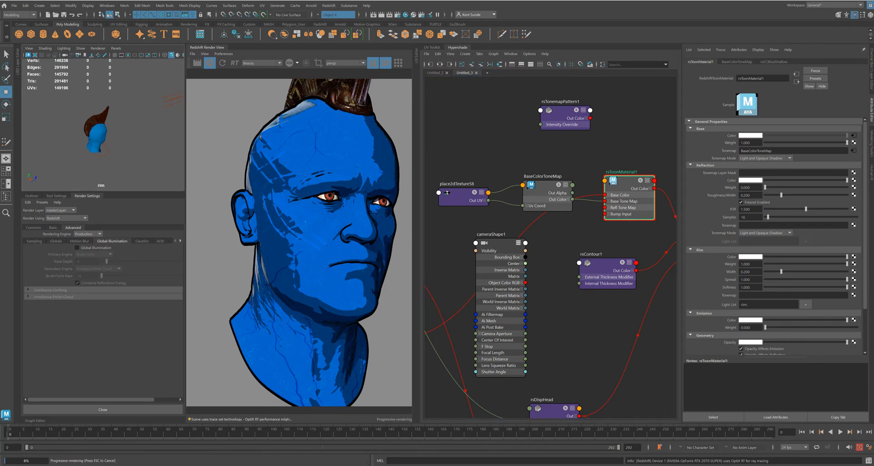
pyautogui.keyDown('alt'); pyautogui.moveTo(97, 129); pyautogui.dragTo(116, 132); pyautogui.keyUp('alt')
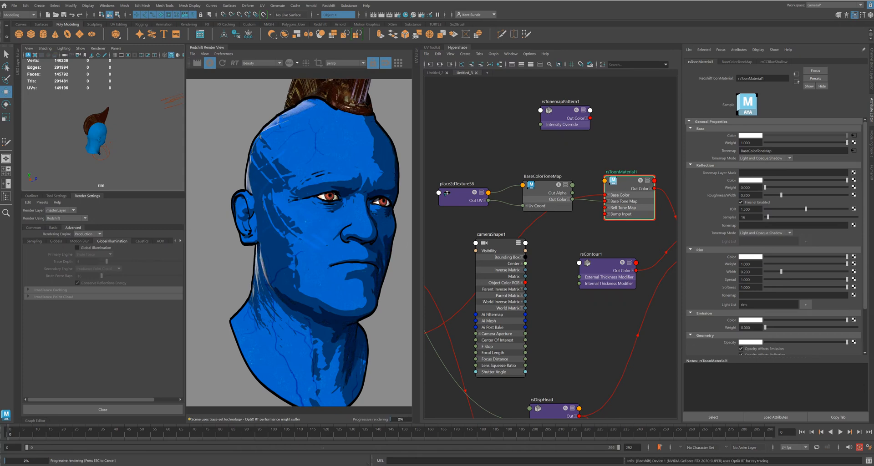
pyautogui.keyDown('alt'); pyautogui.moveTo(93, 118); pyautogui.dragTo(120, 152); pyautogui.keyUp('alt')
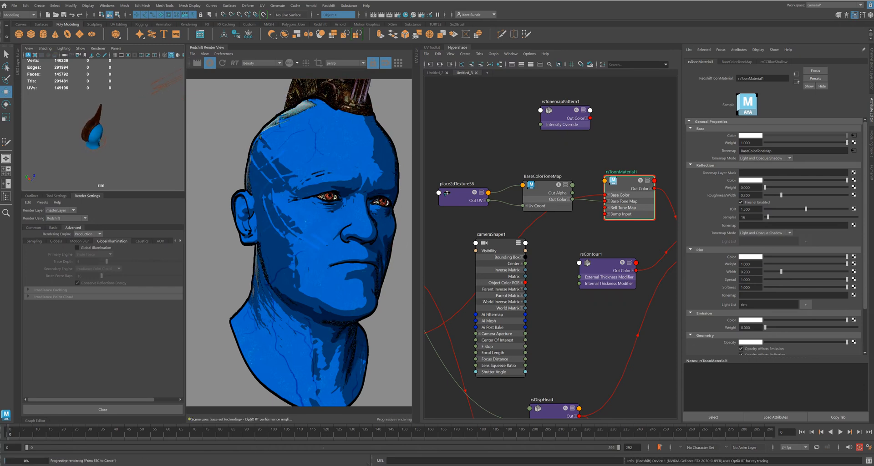
# Fine-tune the rim light's angle behind the head and add a ramp texture with its placement node below BaseColorToneMap
pyautogui.keyDown('alt'); pyautogui.moveTo(117, 155); pyautogui.dragTo(117, 133); pyautogui.keyUp('alt')
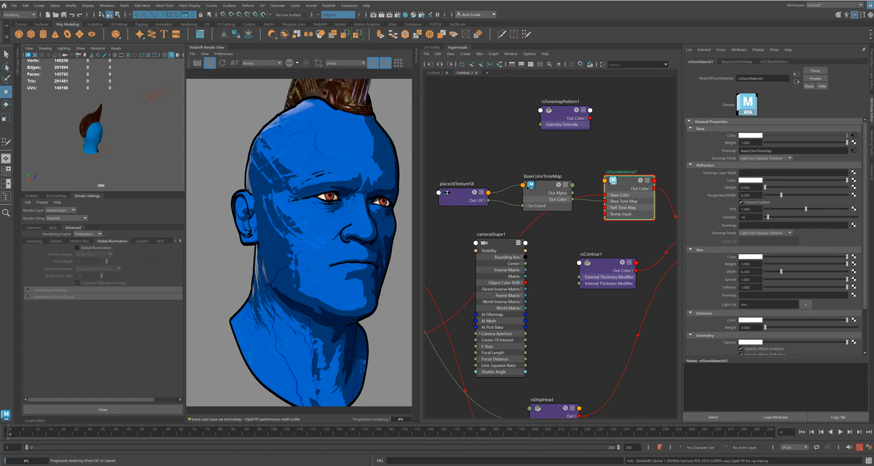
pyautogui.press('Tab')
pyautogui.write('ramp')
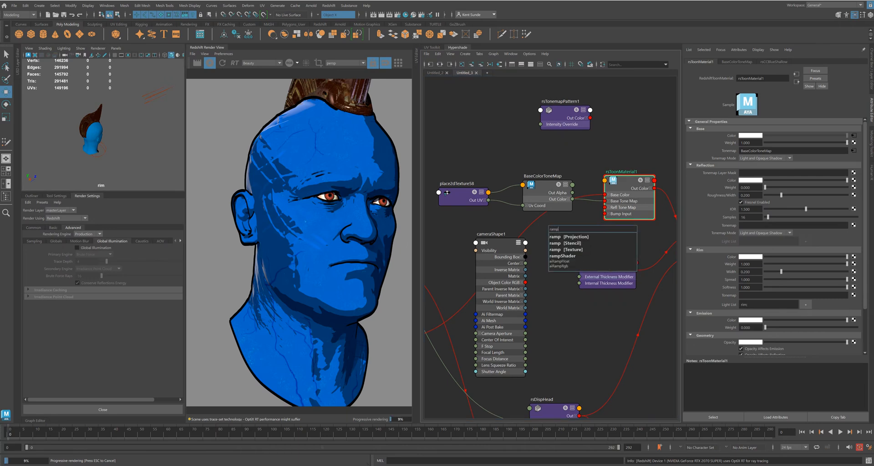
pyautogui.click(565, 250)
pyautogui.moveTo(500, 314); pyautogui.dragTo(618, 11)
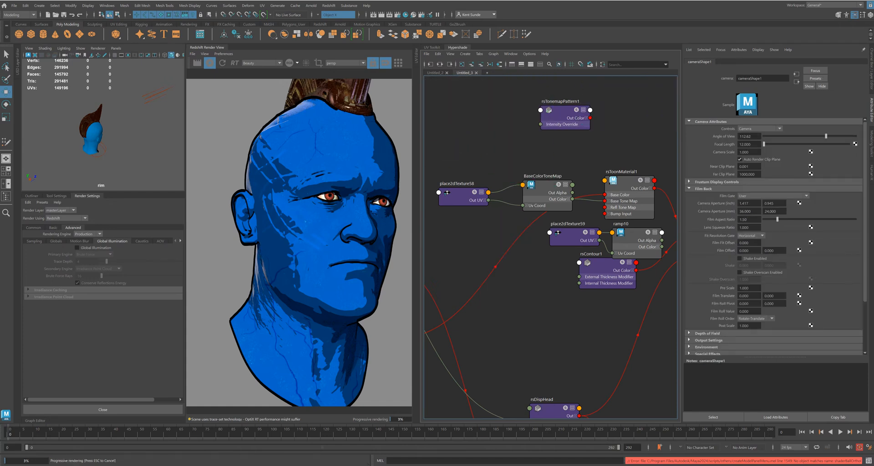
pyautogui.moveTo(572, 234); pyautogui.dragTo(443, 245)
pyautogui.moveTo(634, 235); pyautogui.dragTo(532, 241)
# Rename the new ramp to rimRamp and connect it to the Rim tonemap of rsToonMaterial1
pyautogui.doubleClick(518, 229)
pyautogui.write('rimRamp')
pyautogui.press('Return')
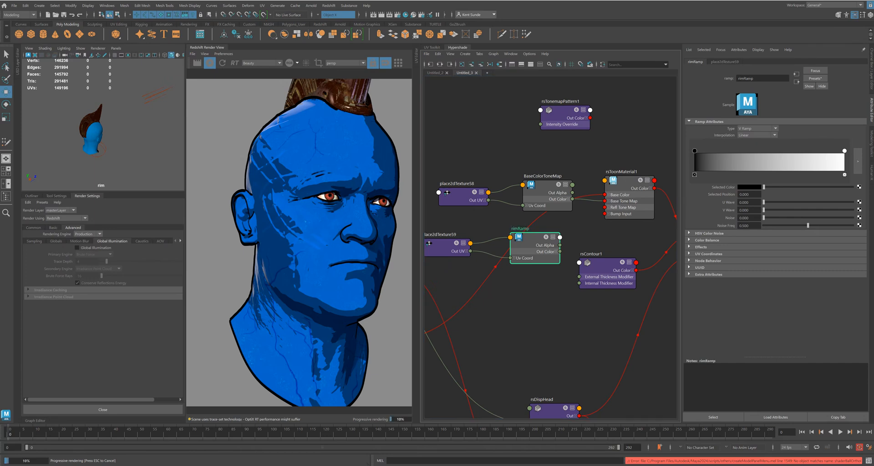
pyautogui.click(627, 181)
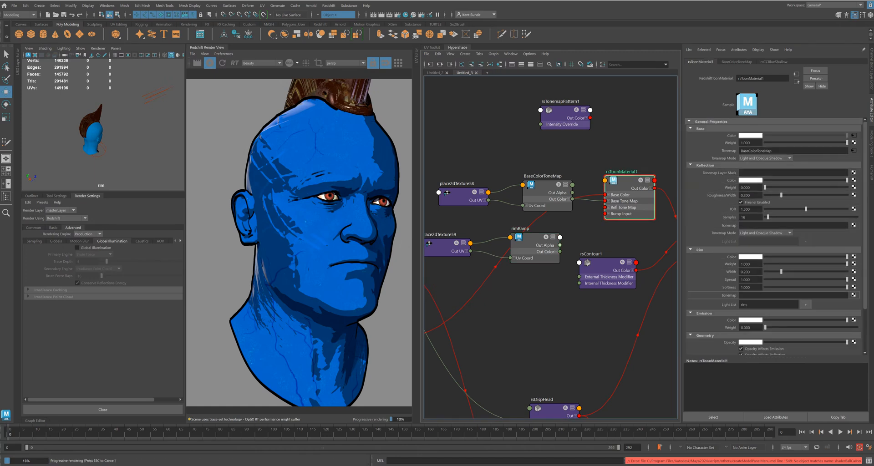
pyautogui.moveTo(519, 237); pyautogui.dragTo(769, 295, button='middle')
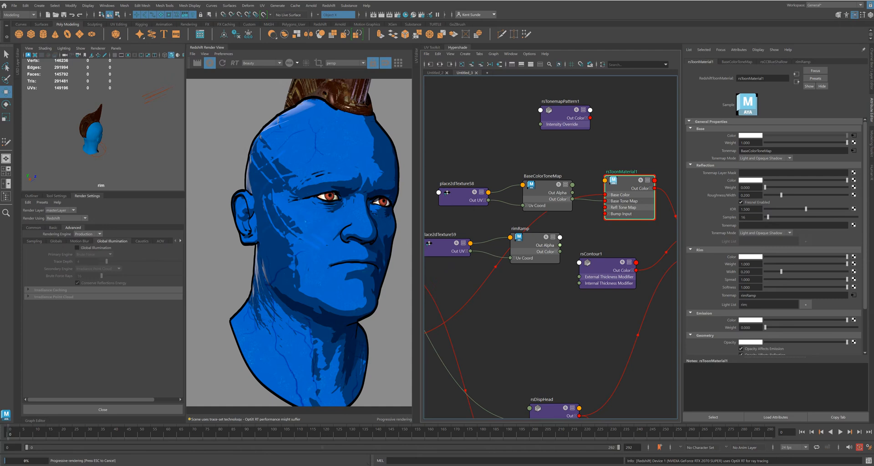
# Set rimRamp's interpolation to None and move its white stop to position 0.210
pyautogui.moveTo(532, 237); pyautogui.dragTo(530, 236)
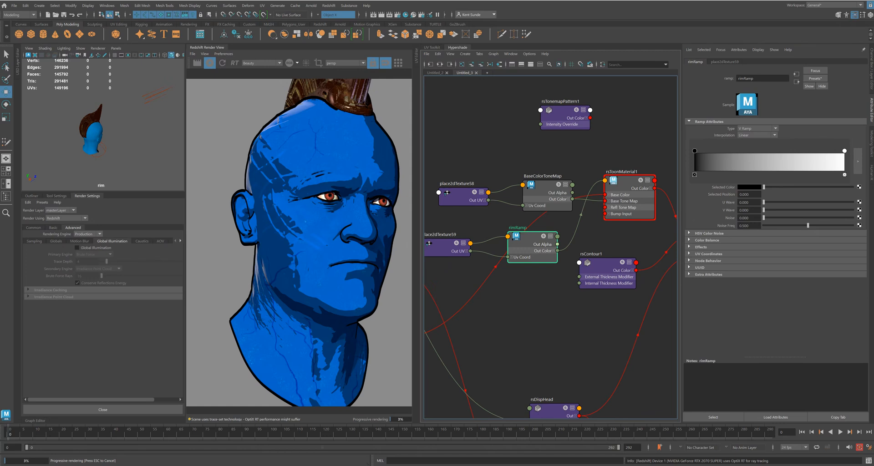
pyautogui.click(757, 135)
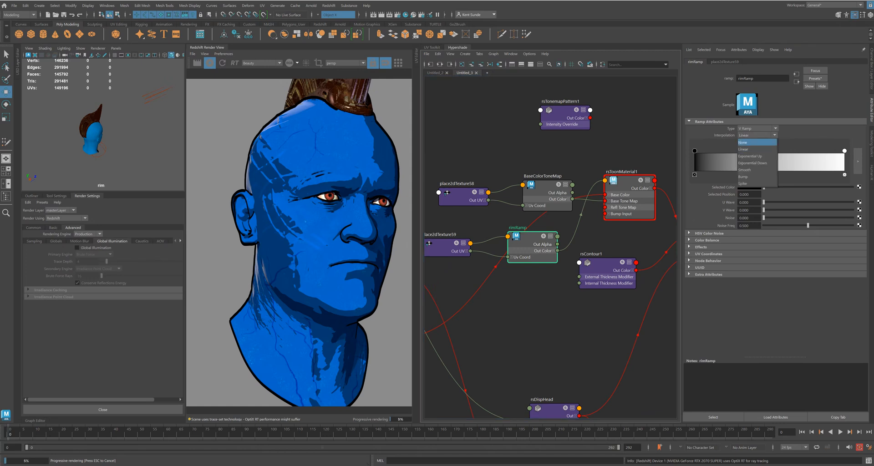
pyautogui.click(751, 143)
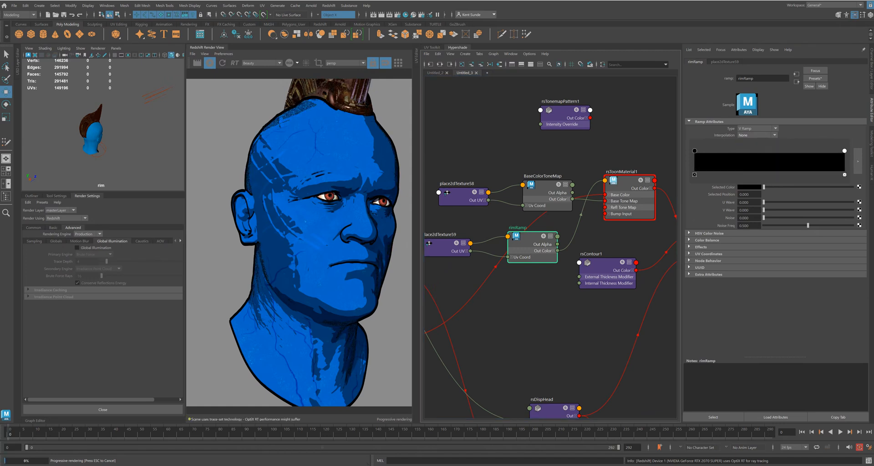
pyautogui.moveTo(844, 150); pyautogui.dragTo(726, 151)
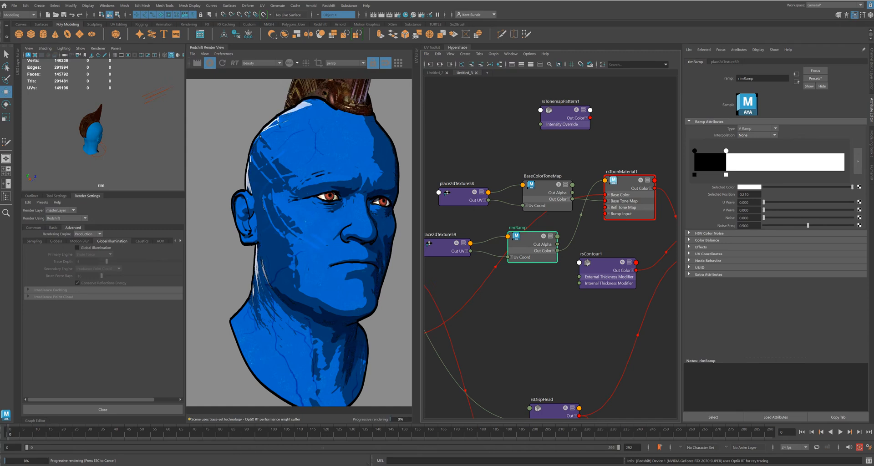
# Swing the rim light to the opposite side of the head and color rimRamp's white stop purple with saturation 0.849
pyautogui.keyDown('alt'); pyautogui.moveTo(98, 132); pyautogui.dragTo(127, 127); pyautogui.keyUp('alt')
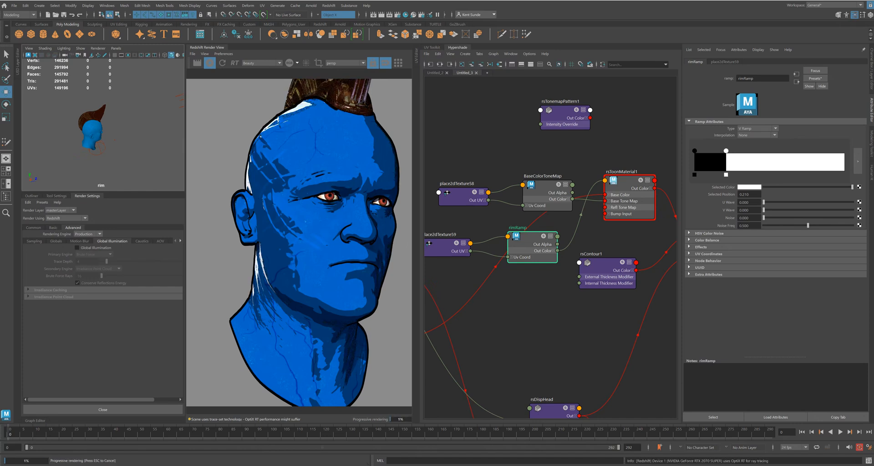
pyautogui.moveTo(119, 131)
pyautogui.keyDown('alt'); pyautogui.mouseDown()
pyautogui.moveTo(105, 134)
pyautogui.moveTo(137, 130)
pyautogui.moveTo(125, 135)
pyautogui.mouseUp(); pyautogui.keyUp('alt')
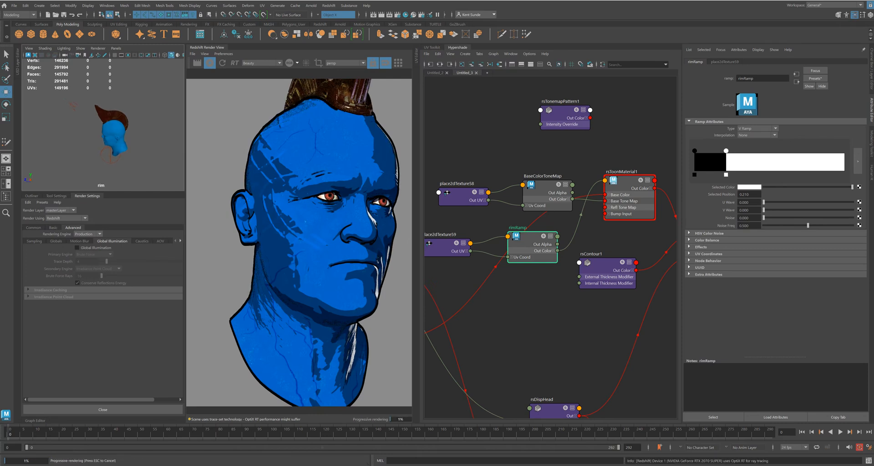
pyautogui.click(748, 187)
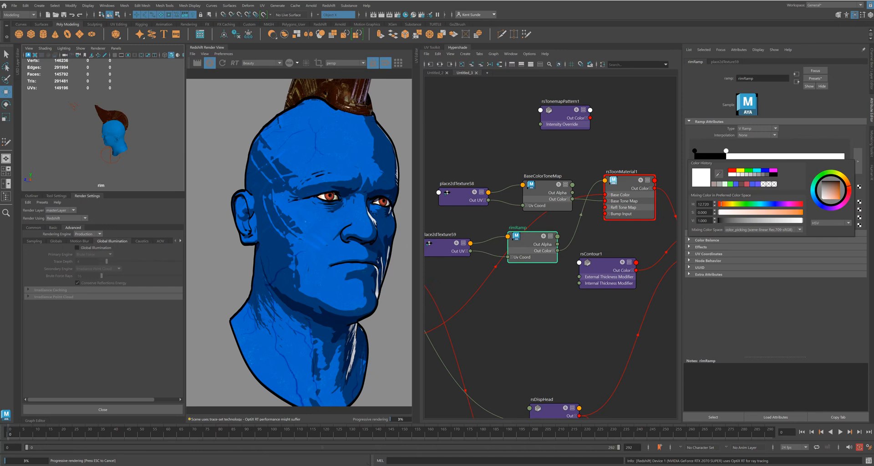
pyautogui.click(790, 212)
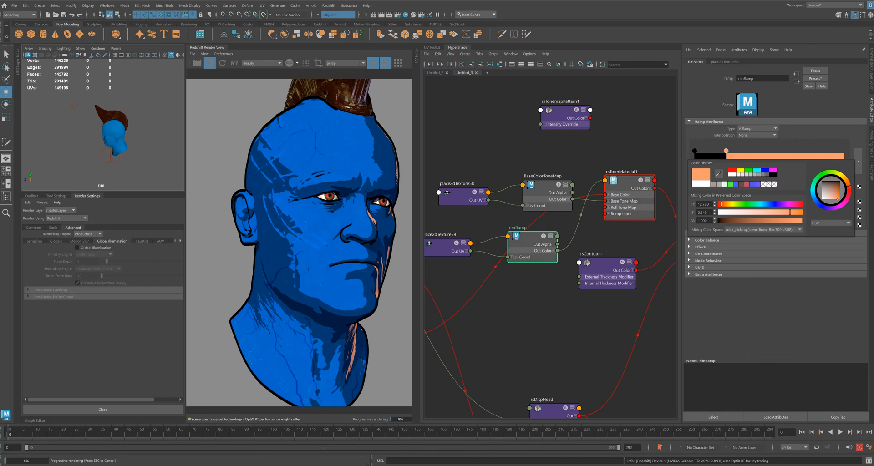
pyautogui.moveTo(721, 204); pyautogui.dragTo(780, 204)
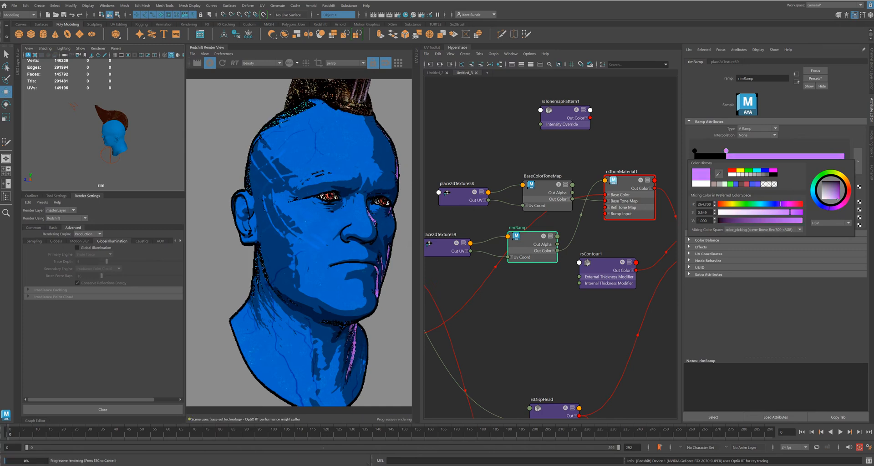
# Aim the rim light from its former side behind the head and shift rimRamp's purple stop to a warm yellow
pyautogui.moveTo(105, 137)
pyautogui.keyDown('alt'); pyautogui.mouseDown()
pyautogui.moveTo(123, 136)
pyautogui.moveTo(106, 137)
pyautogui.mouseUp(); pyautogui.keyUp('alt')
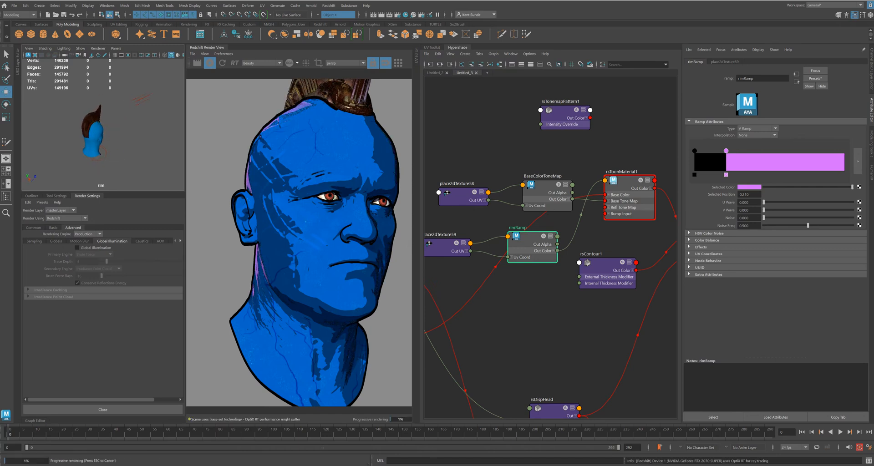
pyautogui.keyDown('alt'); pyautogui.moveTo(107, 136); pyautogui.dragTo(103, 137); pyautogui.keyUp('alt')
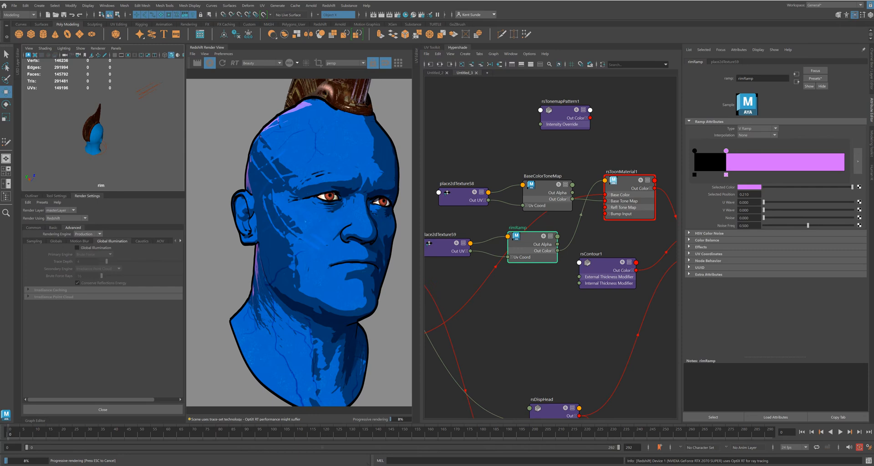
pyautogui.moveTo(726, 151); pyautogui.dragTo(727, 150)
pyautogui.click(749, 187)
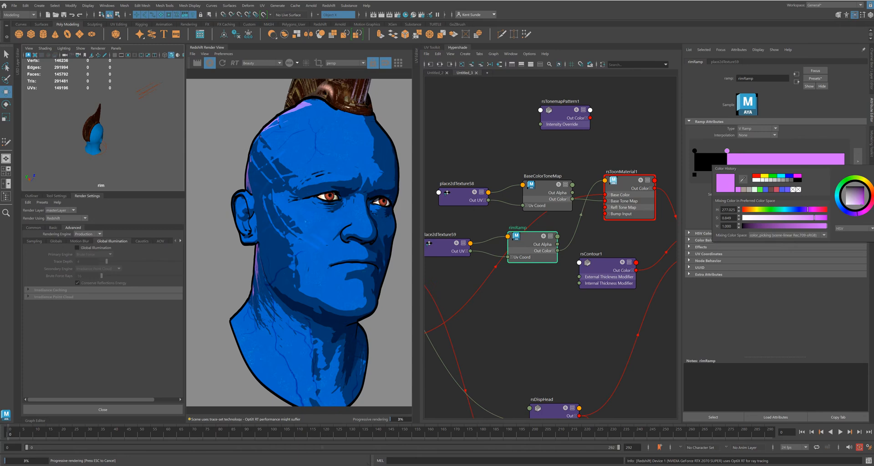
pyautogui.moveTo(807, 210); pyautogui.dragTo(756, 210)
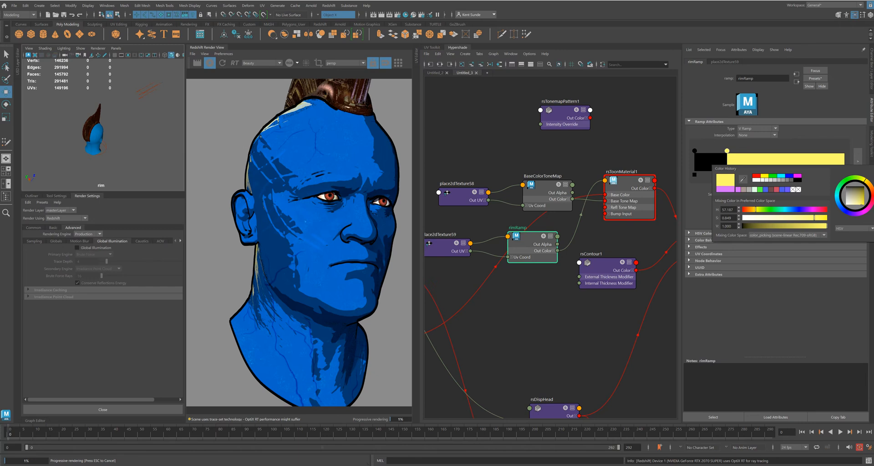
pyautogui.moveTo(756, 210); pyautogui.dragTo(751, 210)
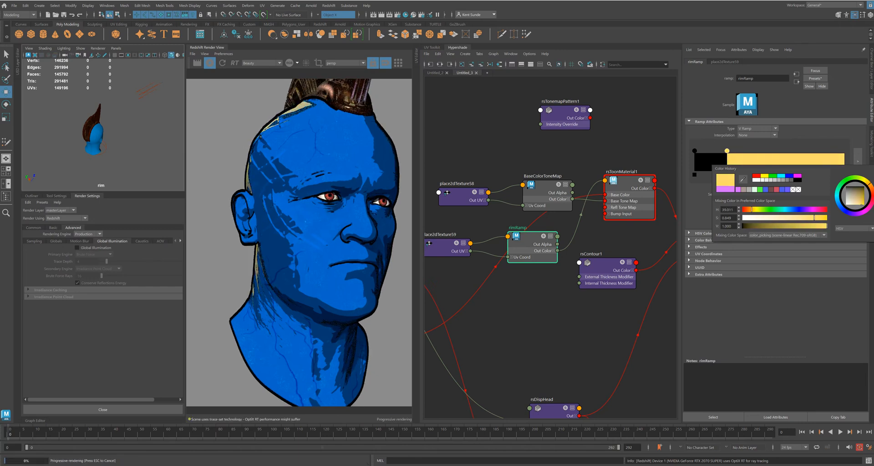
pyautogui.moveTo(751, 210); pyautogui.dragTo(753, 210)
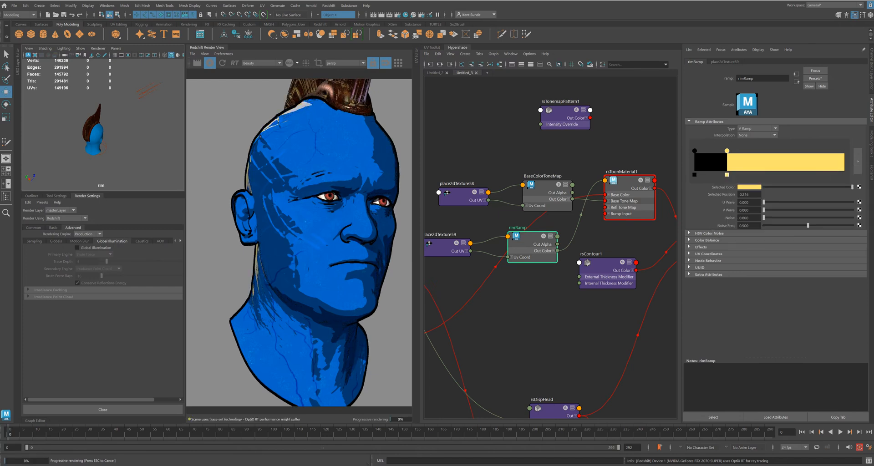
# Soften rimRamp's yellow stop to a pale peach by lowering saturation to 0.651 and shifting the hue toward orange
pyautogui.click(749, 187)
pyautogui.moveTo(822, 217); pyautogui.dragTo(804, 217)
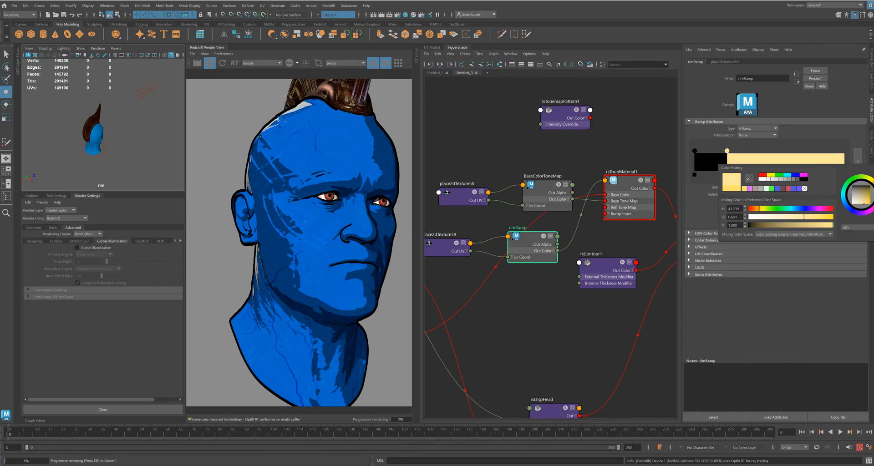
pyautogui.moveTo(759, 209); pyautogui.dragTo(756, 208)
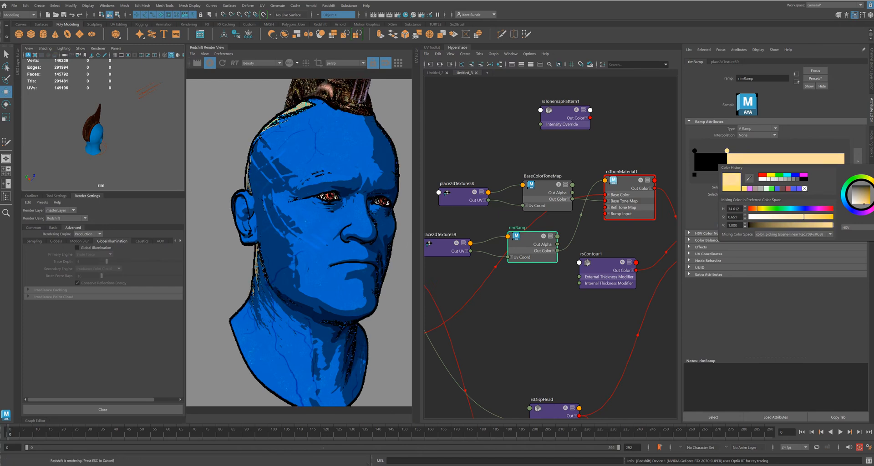
pyautogui.moveTo(756, 209); pyautogui.dragTo(754, 208)
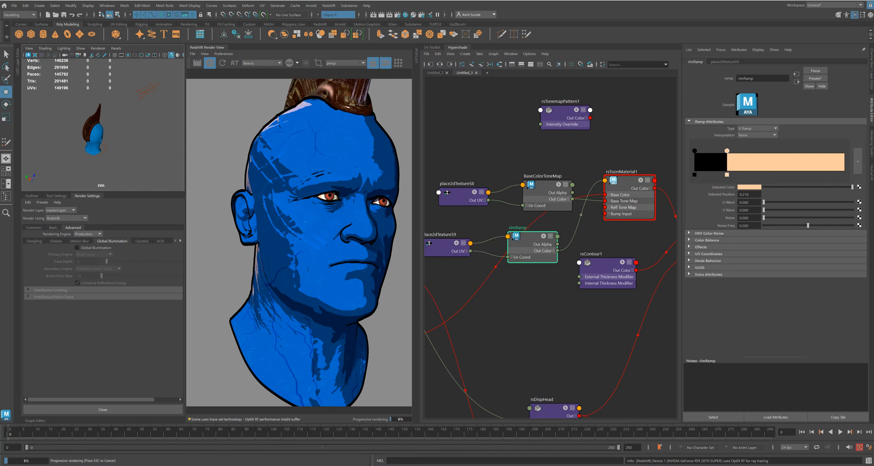
# Select the rim light, change its light type to Directional and adjust its angle on the head
pyautogui.click(29, 48)
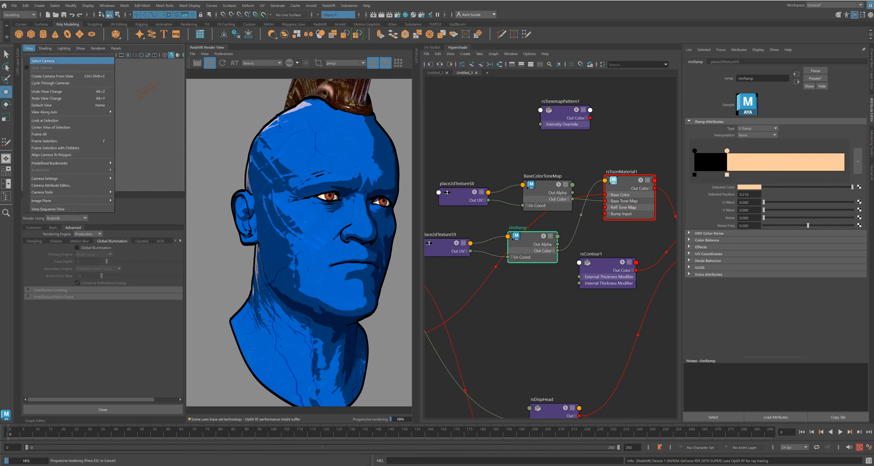
pyautogui.click(42, 60)
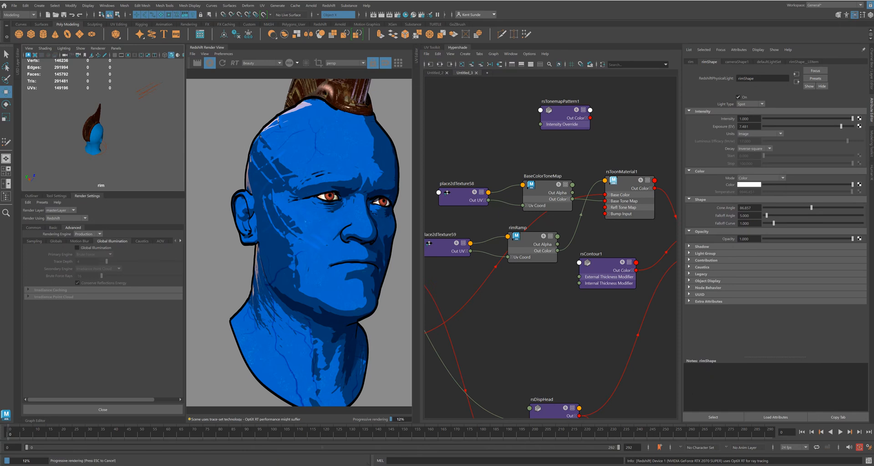
pyautogui.click(750, 104)
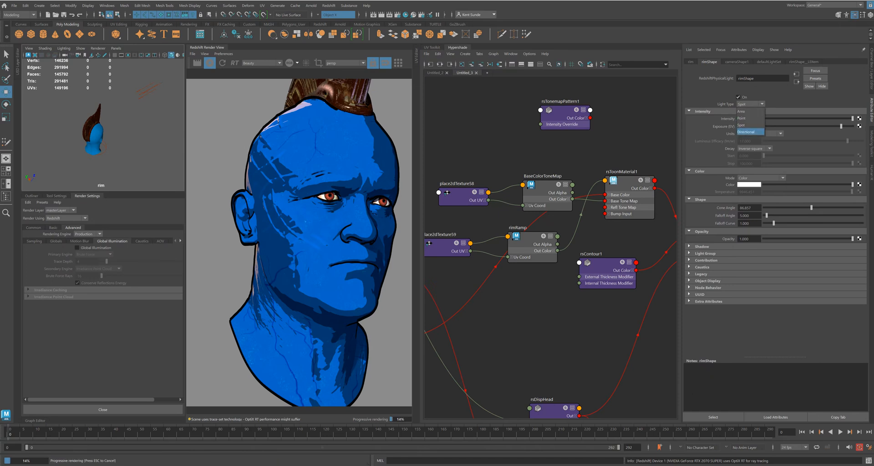
pyautogui.click(746, 132)
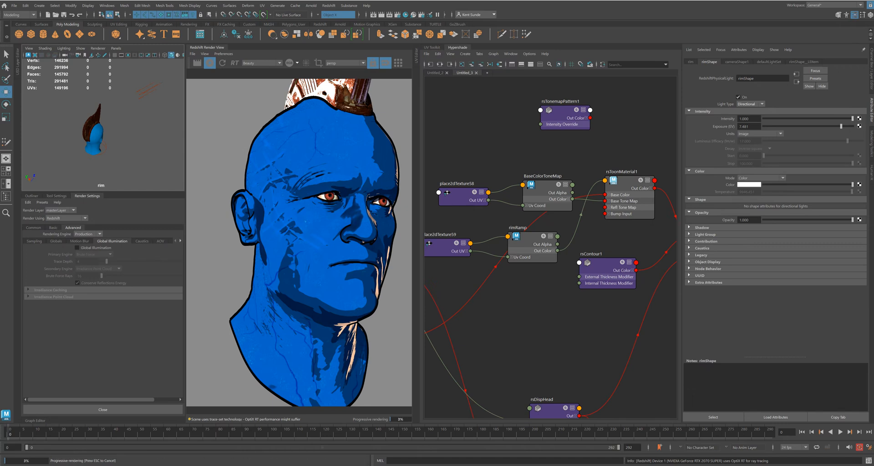
pyautogui.keyDown('alt'); pyautogui.moveTo(123, 136); pyautogui.dragTo(94, 145); pyautogui.keyUp('alt')
# Switch the viewport to the persp1 camera and rotate the directional rim light
pyautogui.click(115, 48)
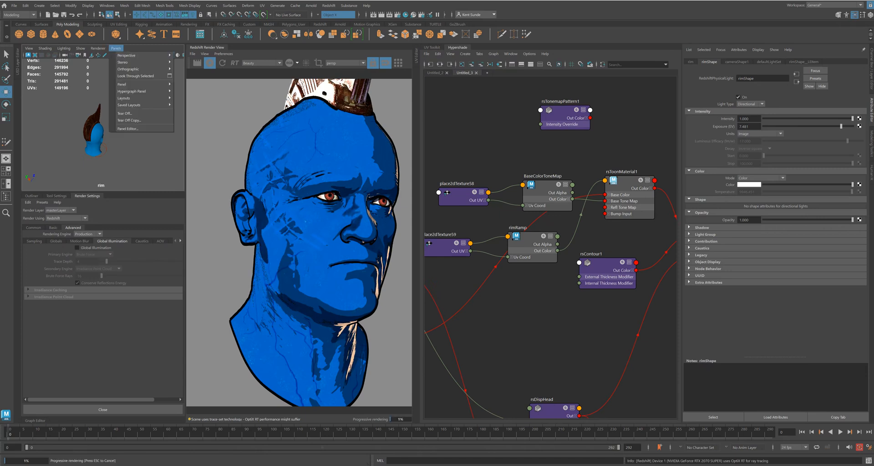
pyautogui.moveTo(141, 55)
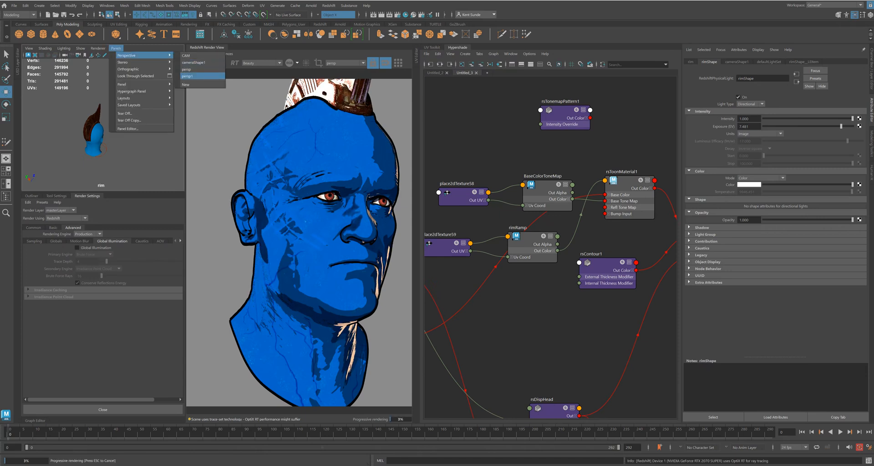
pyautogui.click(187, 76)
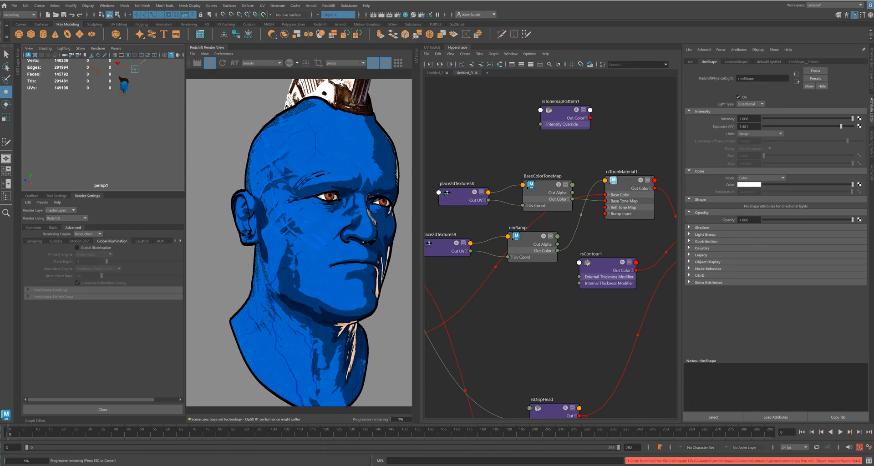
pyautogui.moveTo(130, 125)
pyautogui.keyDown('alt'); pyautogui.mouseDown()
pyautogui.moveTo(75, 131)
pyautogui.moveTo(111, 130)
pyautogui.moveTo(75, 138)
pyautogui.moveTo(32, 130)
pyautogui.moveTo(136, 114)
pyautogui.mouseUp(); pyautogui.keyUp('alt')
pyautogui.press('e')
pyautogui.press('r')
pyautogui.press('e')
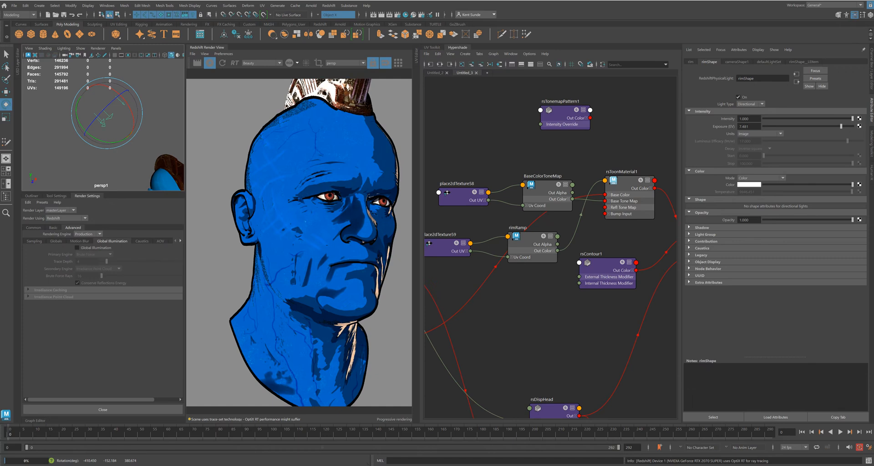
pyautogui.moveTo(132, 112)
pyautogui.mouseDown()
pyautogui.moveTo(133, 131)
pyautogui.moveTo(132, 113)
pyautogui.mouseUp()
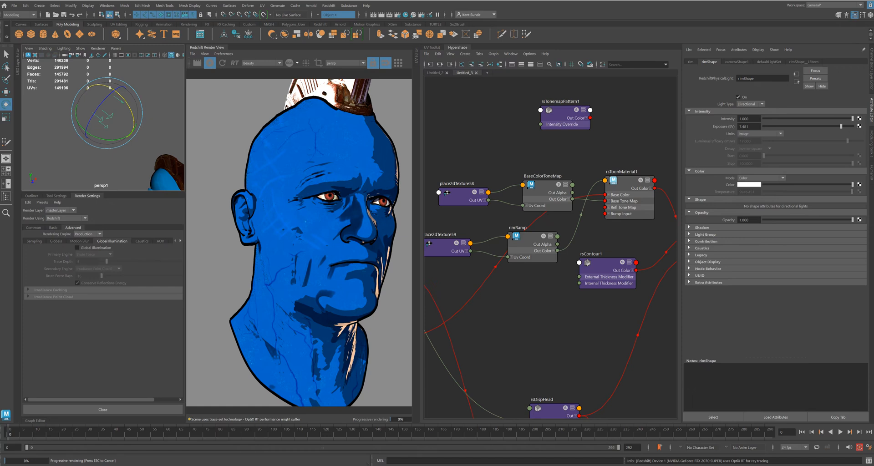
# Delete the rim light from the scene and select the rimRamp node
pyautogui.press('Delete')
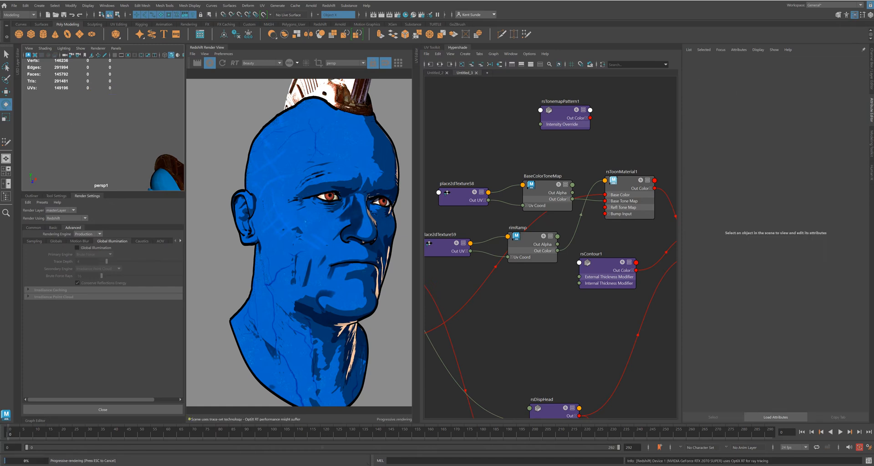
pyautogui.click(533, 242)
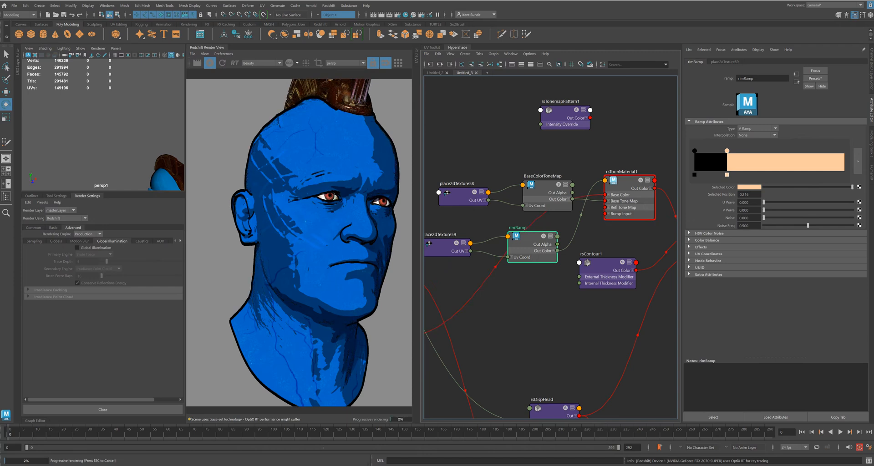
# Clear the rim Light List entry on rsToonMaterial1
pyautogui.click(627, 182)
pyautogui.moveTo(758, 305); pyautogui.dragTo(738, 304)
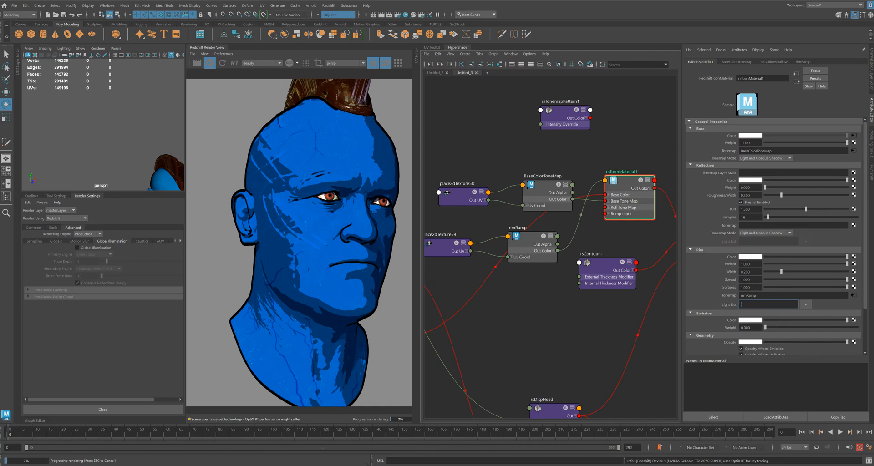
pyautogui.press('Return')
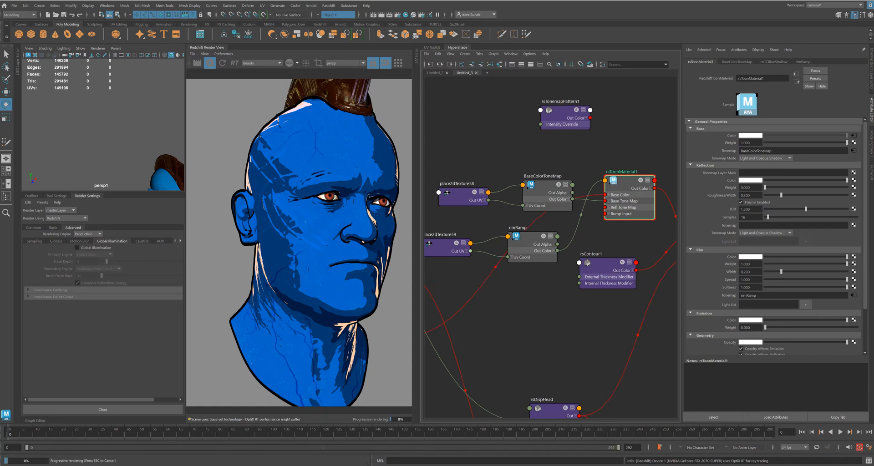
# Shift rimRamp's peach stop to position 0.412 and frame the head in the viewport
pyautogui.click(540, 243)
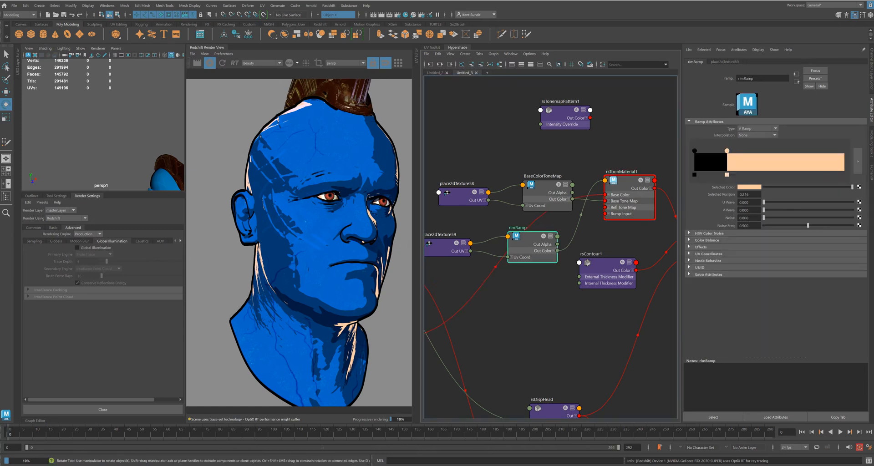
pyautogui.moveTo(727, 151); pyautogui.dragTo(756, 150)
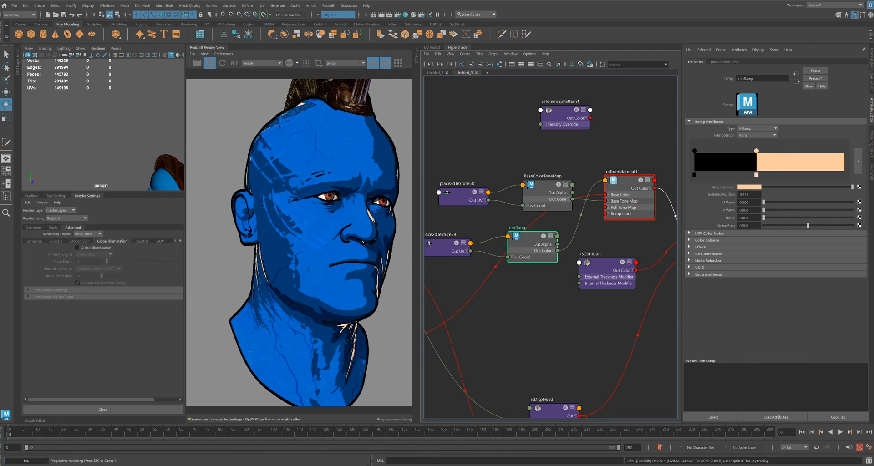
pyautogui.press('f')
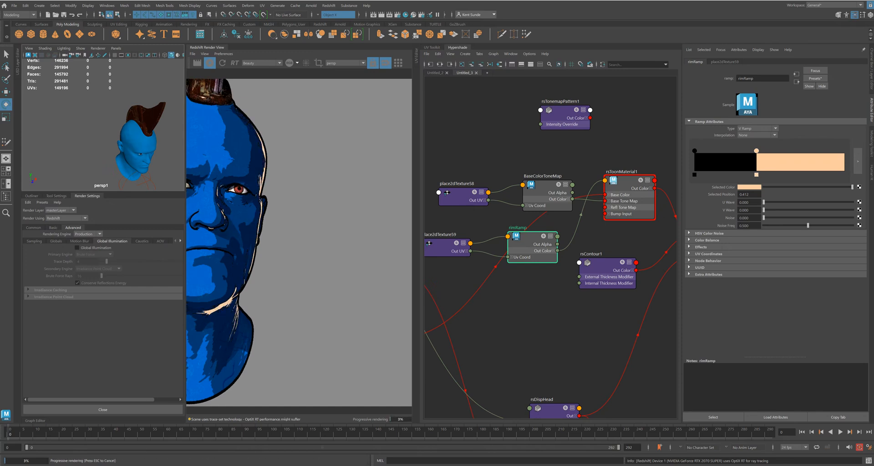
# Switch the viewport to the persp camera and pan slightly to reframe the head
pyautogui.click(116, 47)
pyautogui.moveTo(136, 55)
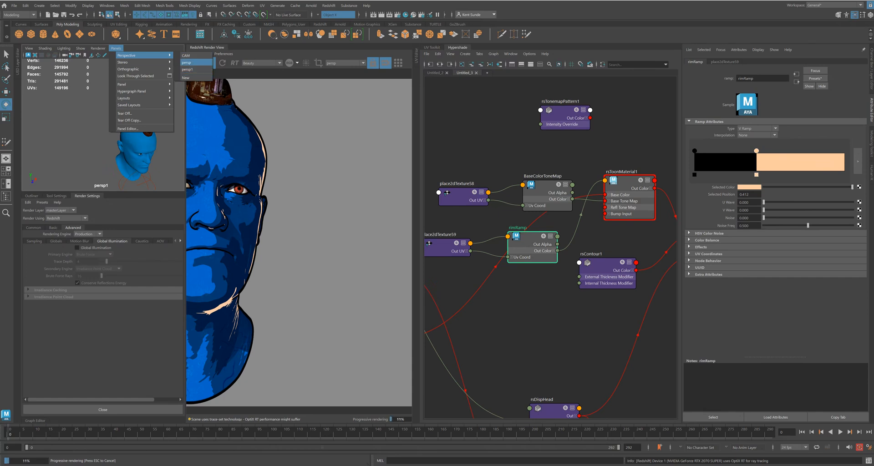
pyautogui.click(186, 62)
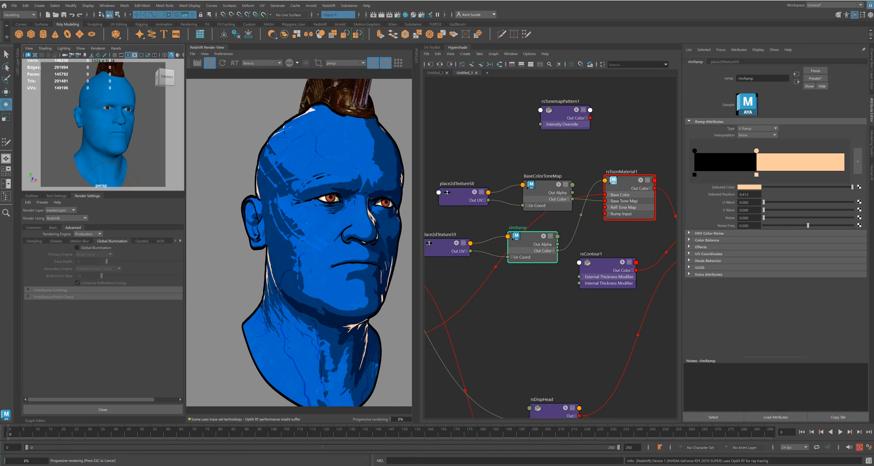
pyautogui.keyDown('alt'); pyautogui.moveTo(119, 122); pyautogui.dragTo(112, 122, button='middle'); pyautogui.keyUp('alt')
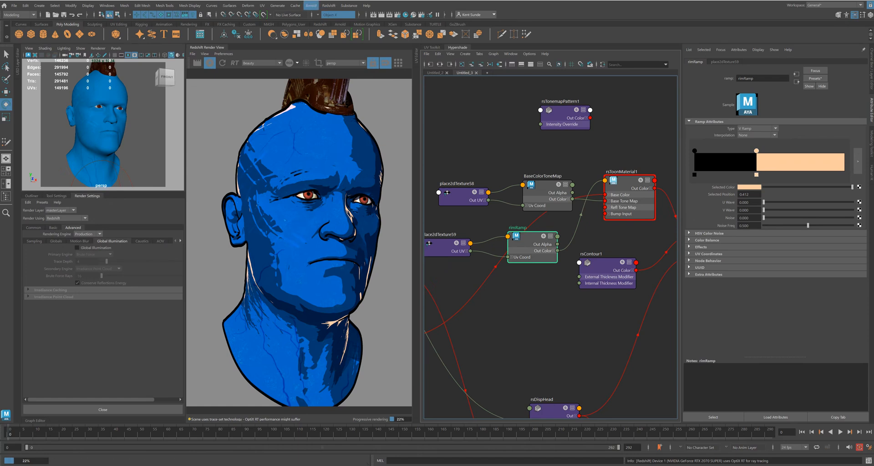
# Create a new Redshift Physical Light
pyautogui.click(329, 6)
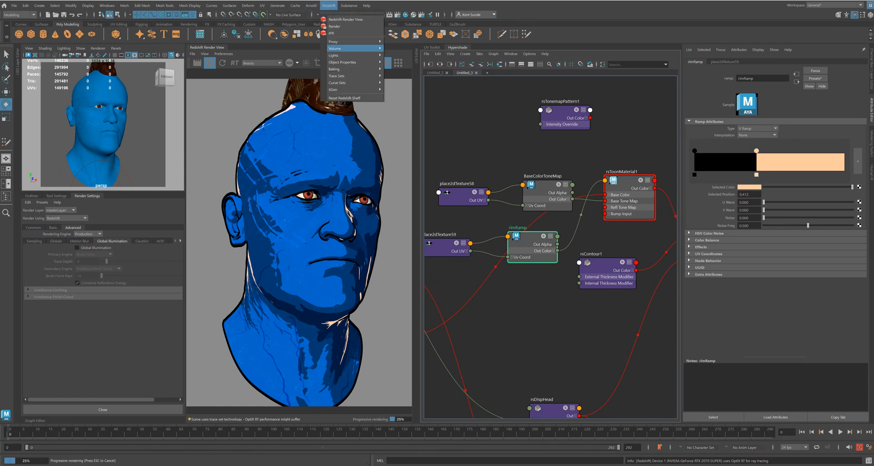
pyautogui.moveTo(351, 55)
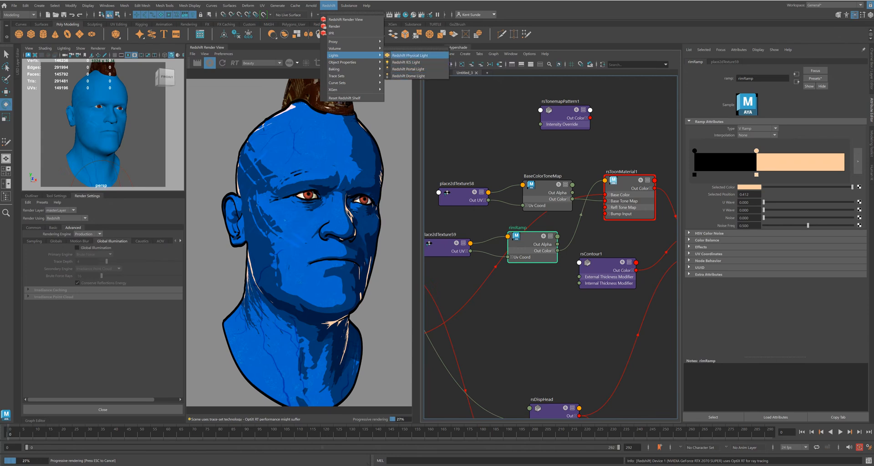
pyautogui.click(409, 55)
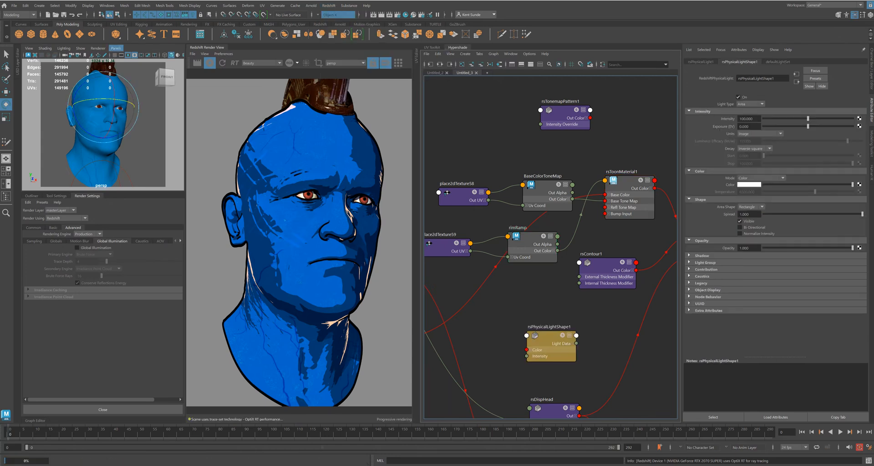
# In the persp1 camera view, raise the new physical light above the head and scale it up
pyautogui.click(116, 48)
pyautogui.moveTo(137, 55)
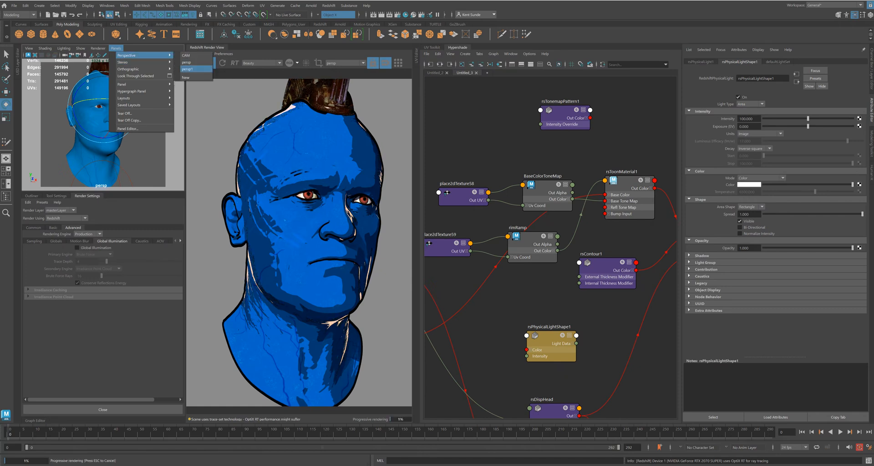
pyautogui.click(187, 69)
pyautogui.keyDown('alt'); pyautogui.moveTo(127, 137); pyautogui.dragTo(111, 123); pyautogui.keyUp('alt')
pyautogui.keyDown('alt'); pyautogui.moveTo(111, 123); pyautogui.dragTo(86, 127, button='right'); pyautogui.keyUp('alt')
pyautogui.keyDown('alt'); pyautogui.moveTo(102, 127); pyautogui.dragTo(98, 135); pyautogui.keyUp('alt')
pyautogui.press('r')
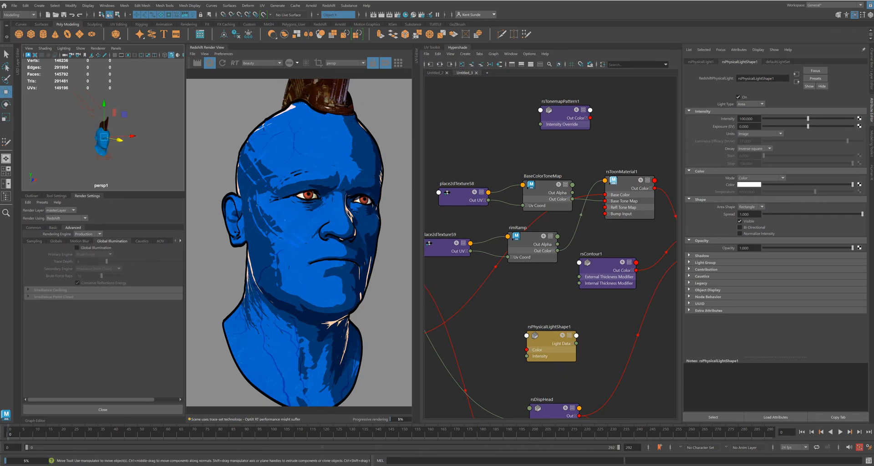
pyautogui.moveTo(104, 89); pyautogui.dragTo(132, 90)
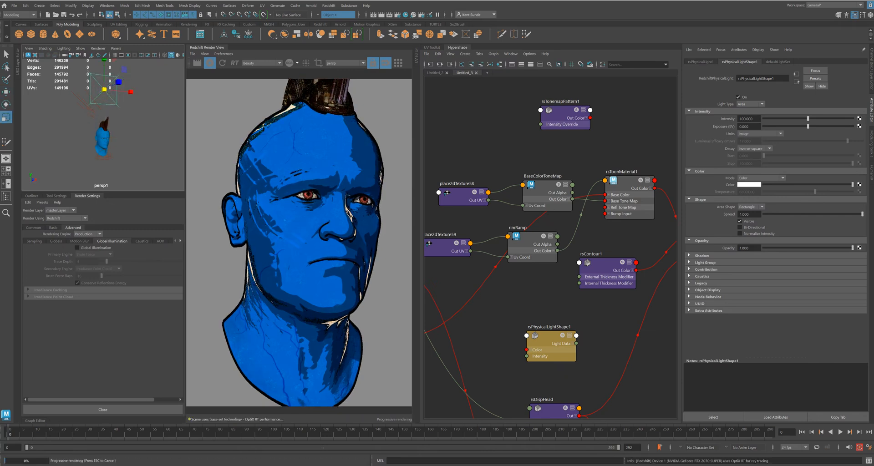
# Change the new light's type to Directional and rotate it above the head
pyautogui.click(750, 104)
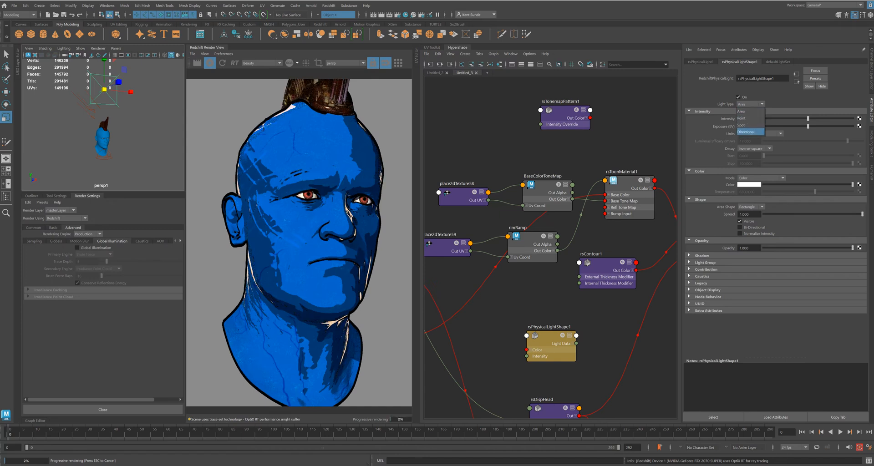
pyautogui.click(746, 132)
pyautogui.press('e')
pyautogui.moveTo(117, 89); pyautogui.dragTo(119, 72)
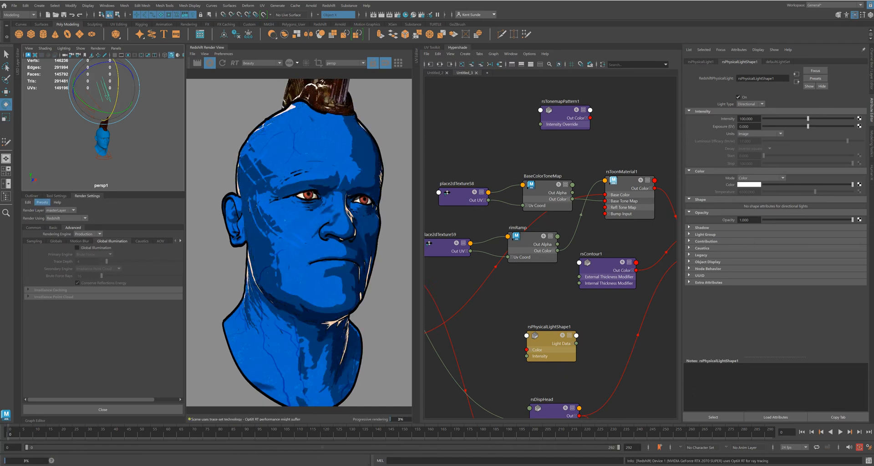
# Rename the new directional light to rsRimLight in the outliner
pyautogui.click(32, 195)
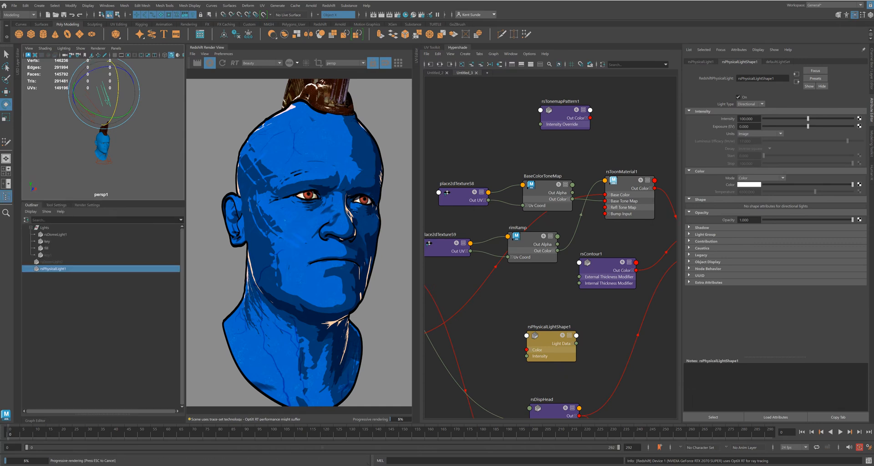
pyautogui.doubleClick(53, 268)
pyautogui.write('r')
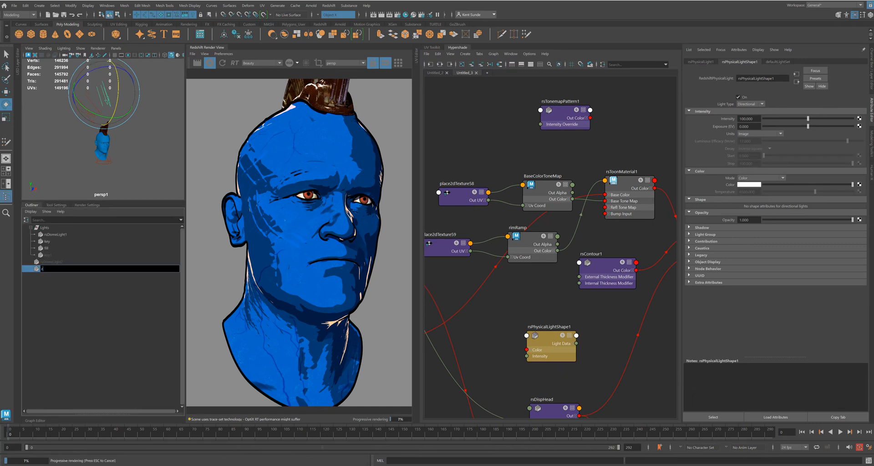
pyautogui.write('sRimLight')
pyautogui.press('Return')
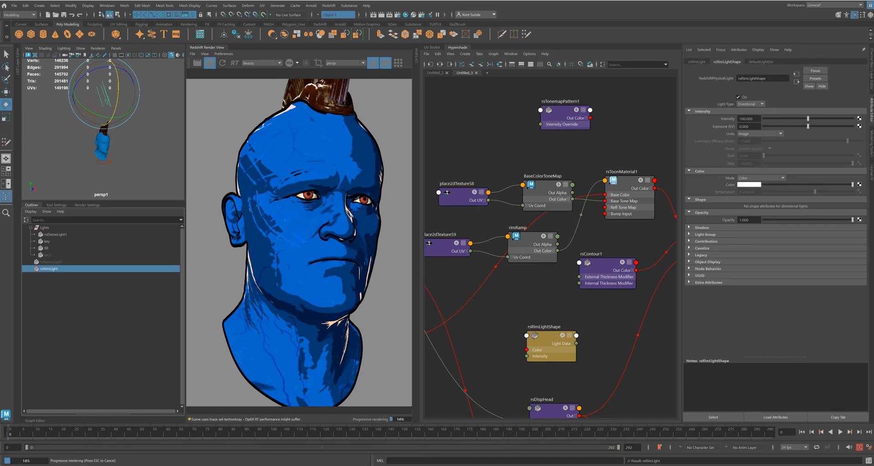
# Stop the live render and add rsRimLight to the rim Light List of rsToonMaterial1
pyautogui.press('Escape')
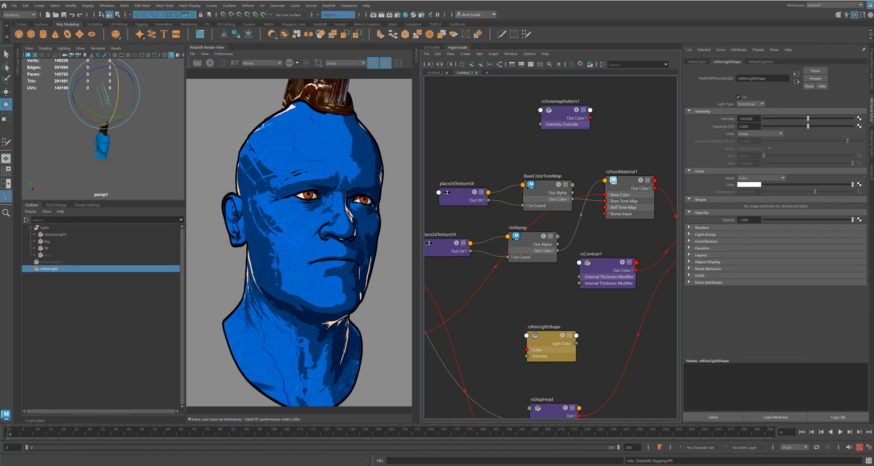
pyautogui.moveTo(621, 181); pyautogui.dragTo(748, 185, button='middle')
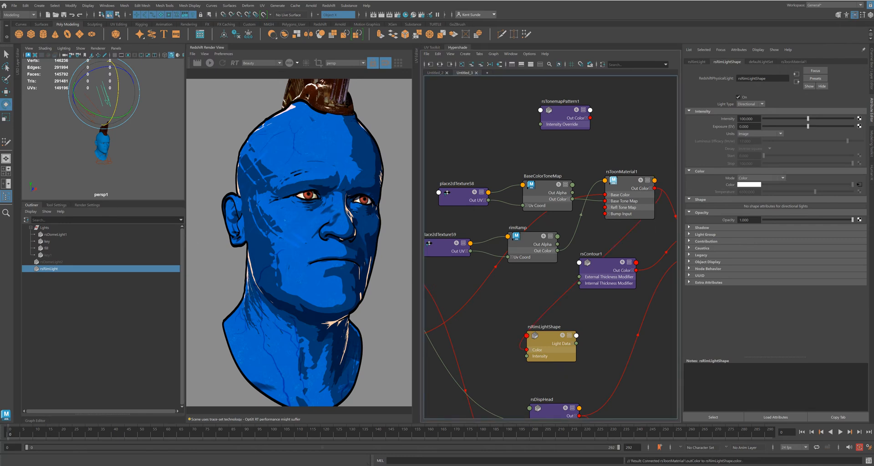
pyautogui.click(858, 184)
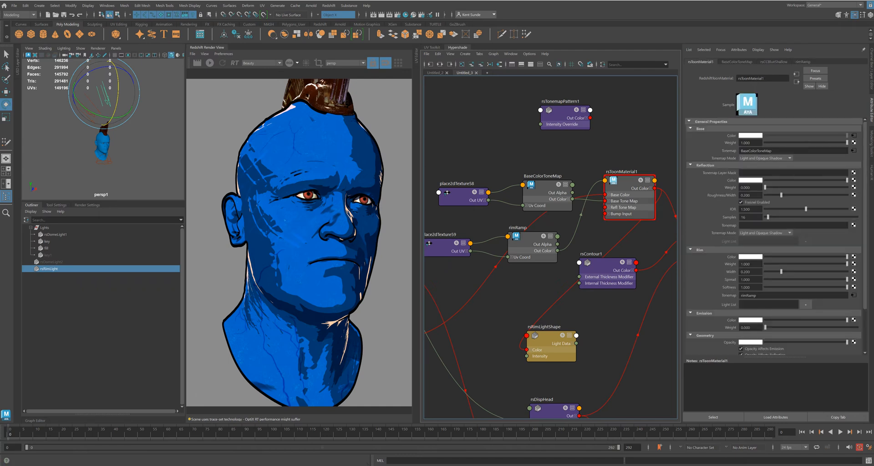
pyautogui.click(805, 304)
pyautogui.click(118, 93)
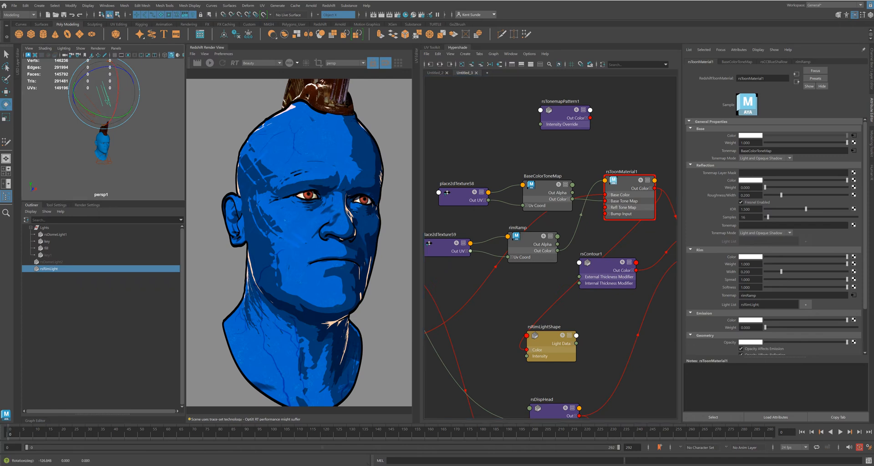
pyautogui.click(152, 121)
# Break the rsToonMaterial1 connection on the color of rsRimLight
pyautogui.click(48, 268)
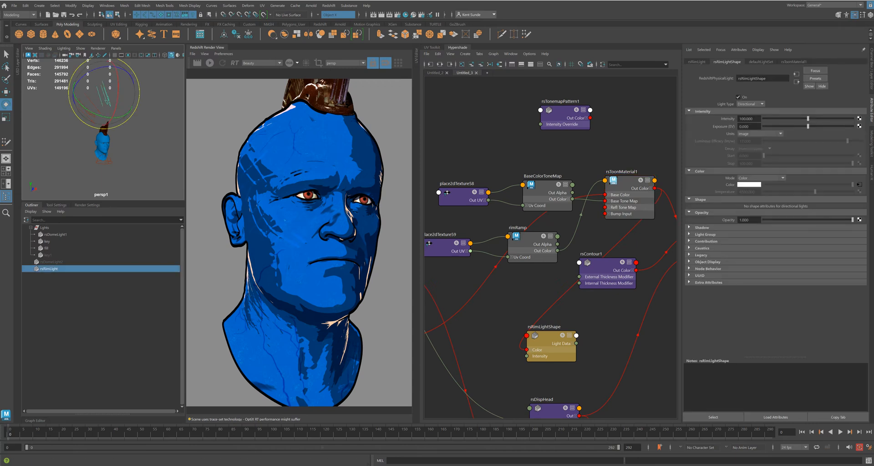
pyautogui.rightClick(737, 184)
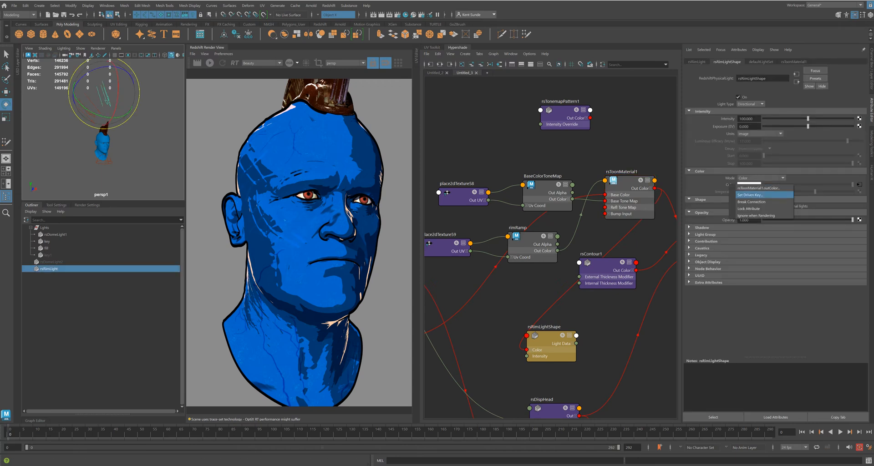
pyautogui.click(755, 201)
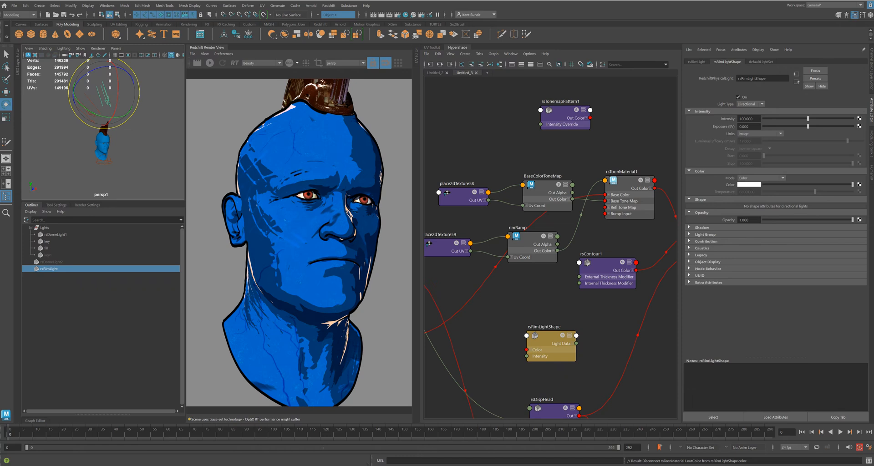
# Restart the live render and zoom the render view in on the head
pyautogui.click(209, 63)
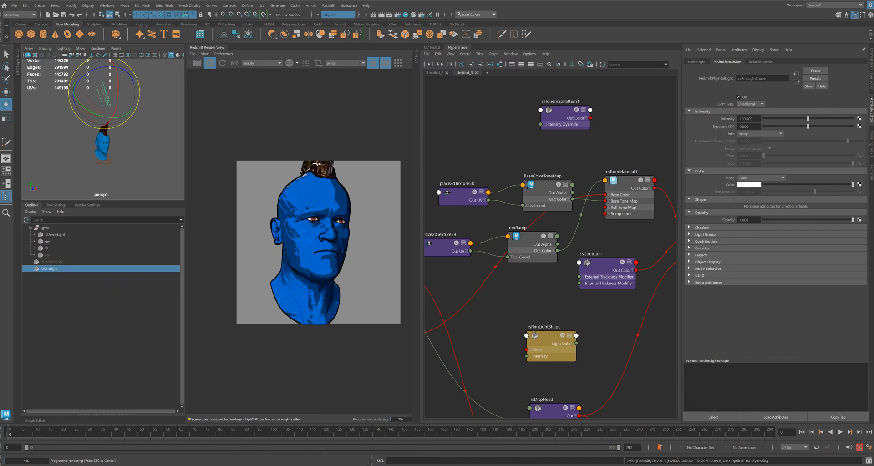
pyautogui.click(385, 63)
pyautogui.scroll(6, 348, 205)
pyautogui.scroll(-3, 349, 205)
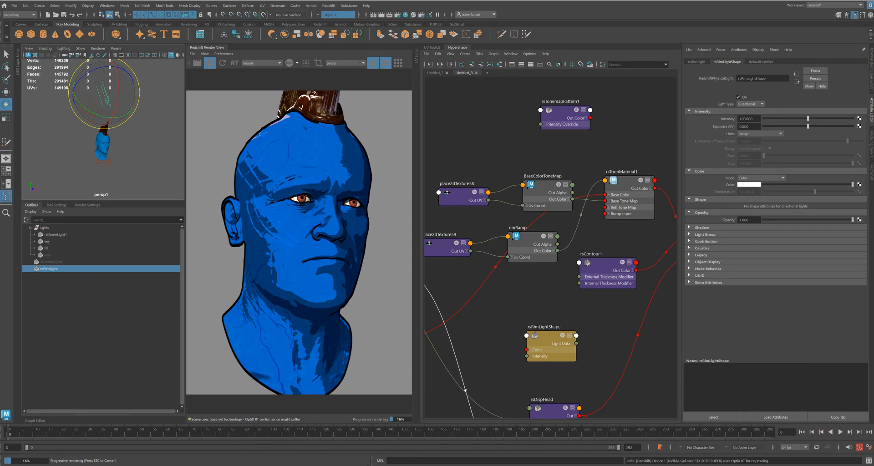
# Rotate rsRimLight around the head to adjust where the rim highlight falls
pyautogui.moveTo(92, 112); pyautogui.dragTo(135, 90)
pyautogui.hotkey('ctrl', 'z')
pyautogui.hotkey('ctrl', 'z')
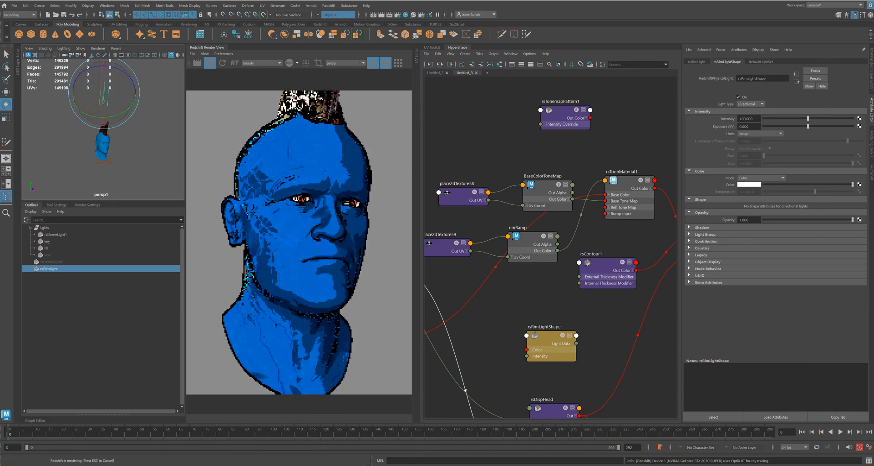
pyautogui.moveTo(125, 112); pyautogui.dragTo(108, 117)
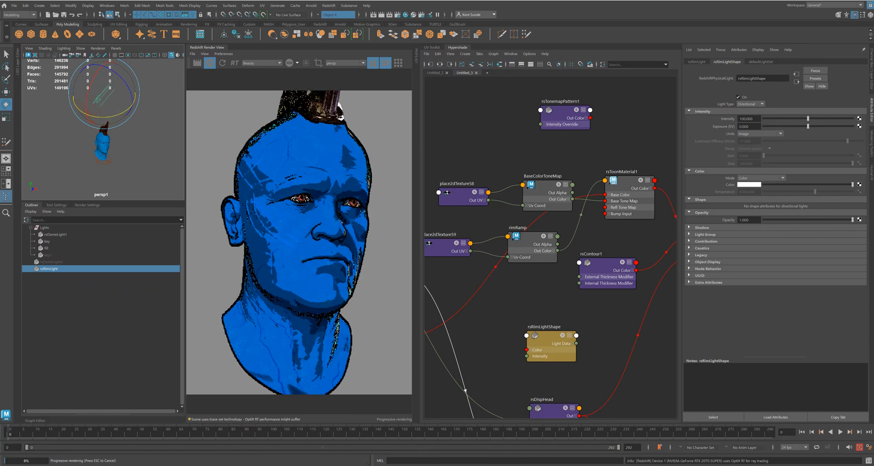
pyautogui.moveTo(117, 115); pyautogui.dragTo(135, 101)
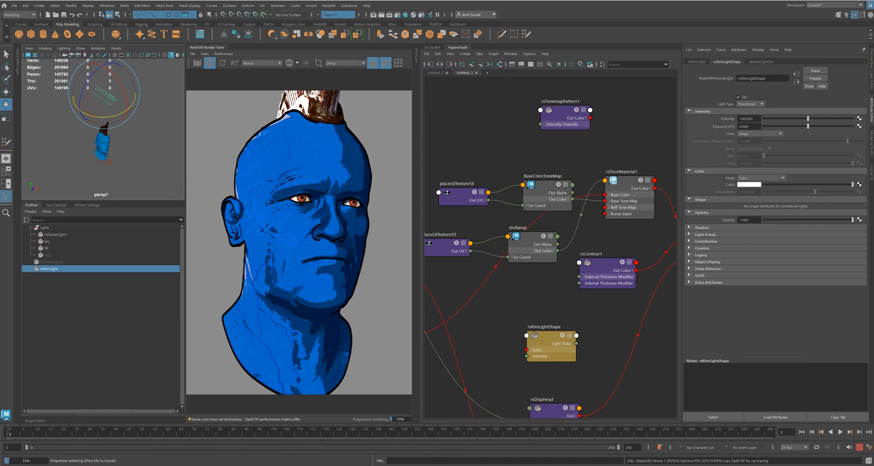
# Set the Toon Diffuse and Toon Reflection contributions of rsRimLight to 0, leaving Toon Rim at full strength
pyautogui.click(705, 241)
pyautogui.scroll(-1, 773, 223)
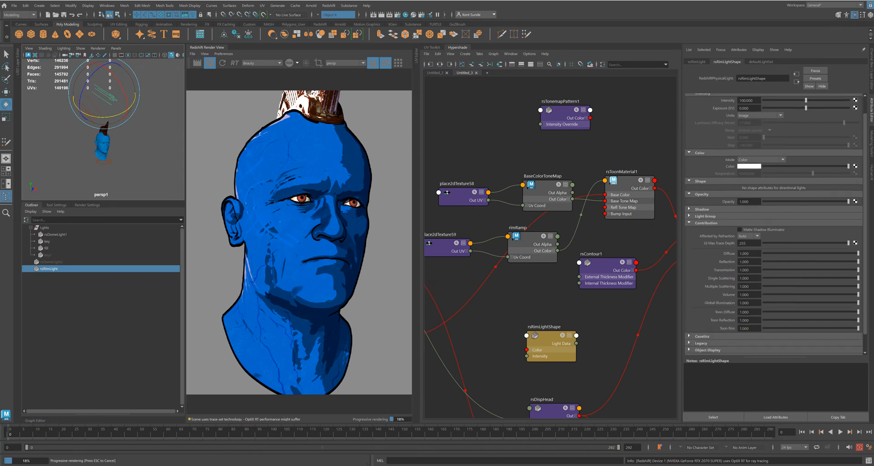
pyautogui.moveTo(857, 312); pyautogui.dragTo(763, 313)
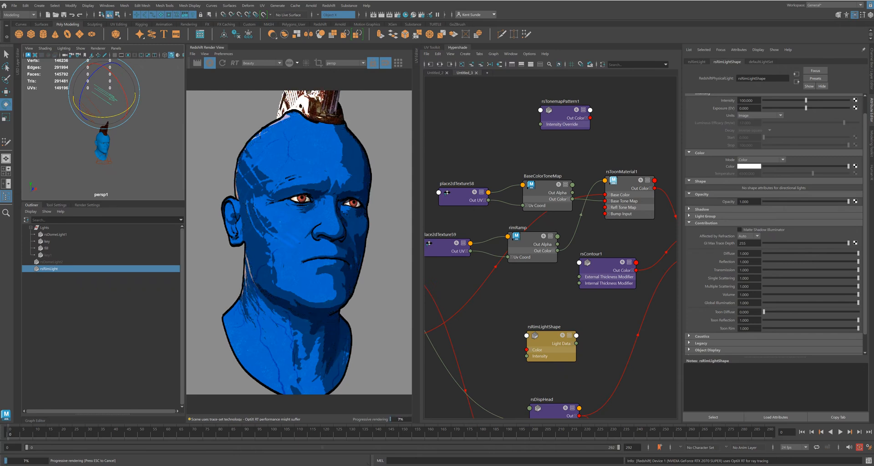
pyautogui.moveTo(857, 320); pyautogui.dragTo(763, 320)
pyautogui.moveTo(857, 329)
pyautogui.mouseDown()
pyautogui.moveTo(786, 328)
pyautogui.moveTo(858, 328)
pyautogui.mouseUp()
# Rotate rsRimLight further and increase the rim width of rsToonMaterial1 to about 0.309
pyautogui.moveTo(127, 97); pyautogui.dragTo(125, 120)
pyautogui.click(626, 184)
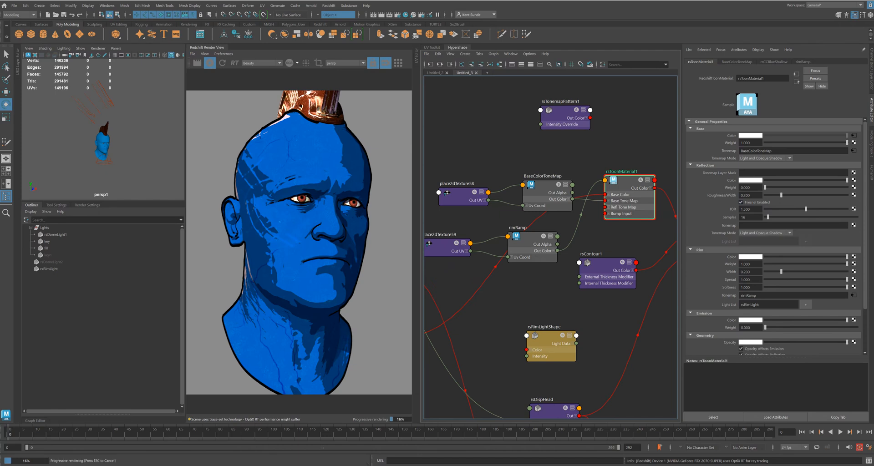
pyautogui.moveTo(781, 272)
pyautogui.mouseDown()
pyautogui.moveTo(803, 271)
pyautogui.moveTo(790, 271)
pyautogui.mouseUp()
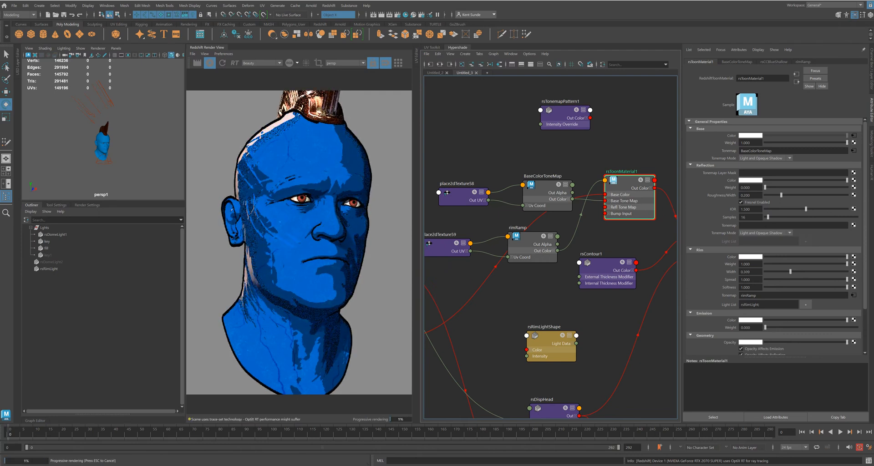
# Rotate rsRimLight further around the head and set rsToonMaterial1's rim width to 0.655 and rim softness to 0.880
pyautogui.click(49, 269)
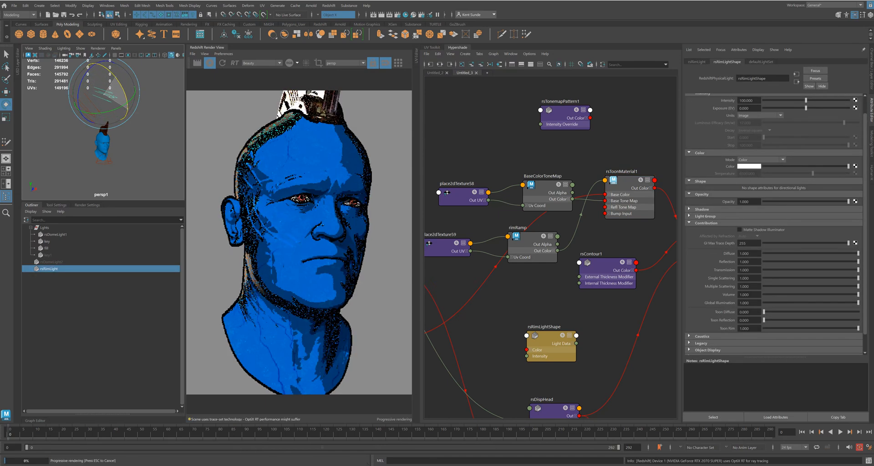
pyautogui.moveTo(128, 107); pyautogui.dragTo(122, 86)
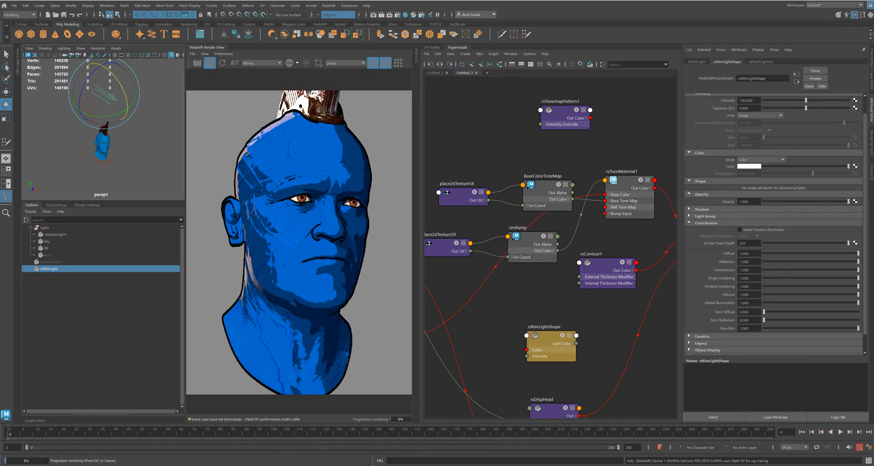
pyautogui.click(628, 181)
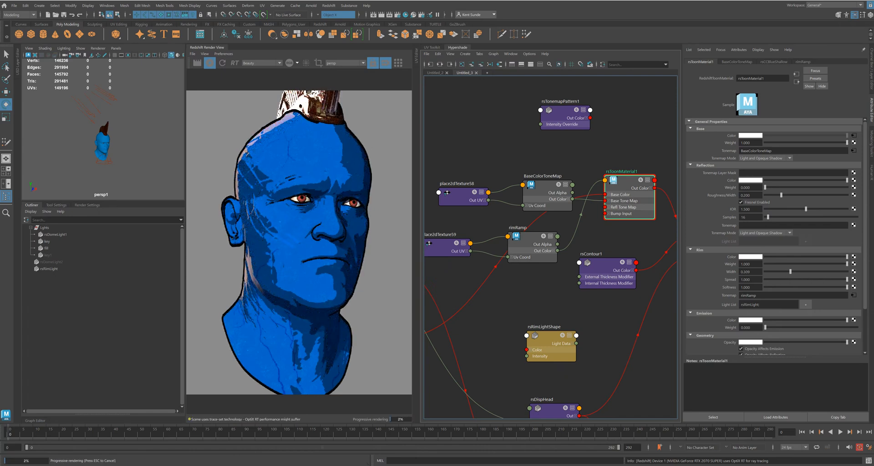
pyautogui.moveTo(790, 272); pyautogui.dragTo(836, 287)
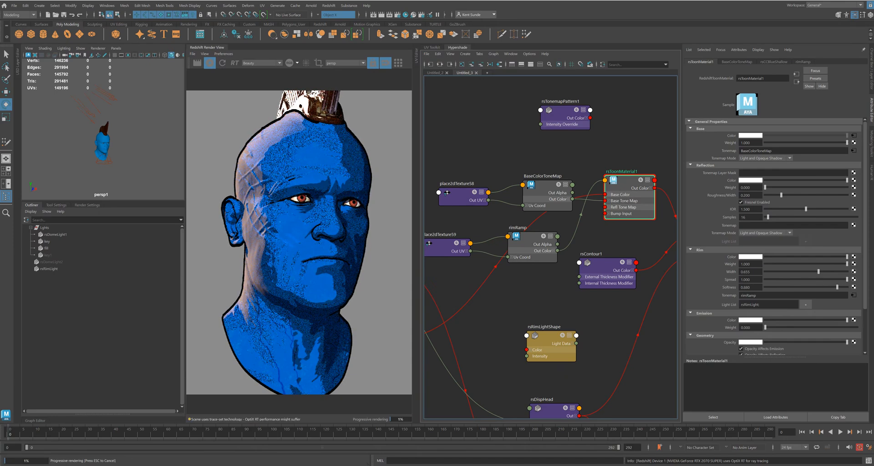
# Shift the peach color stop of rimRamp to about position 0.632
pyautogui.click(528, 243)
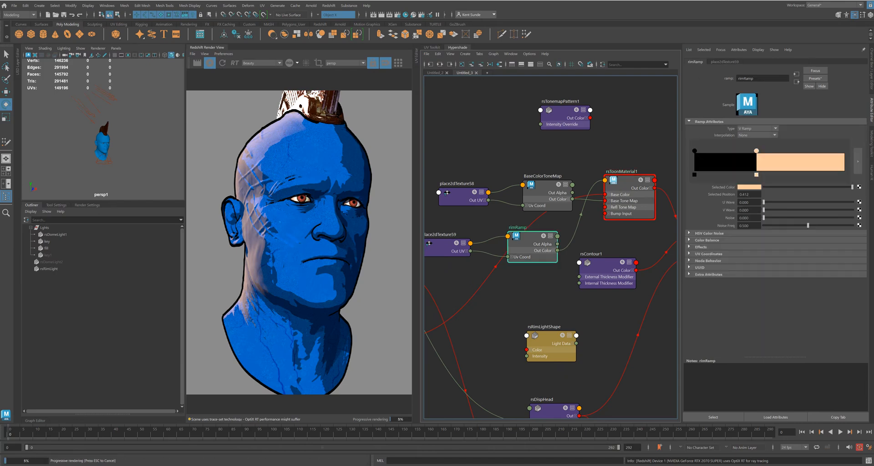
pyautogui.moveTo(756, 150)
pyautogui.mouseDown()
pyautogui.moveTo(779, 151)
pyautogui.moveTo(771, 150)
pyautogui.mouseUp()
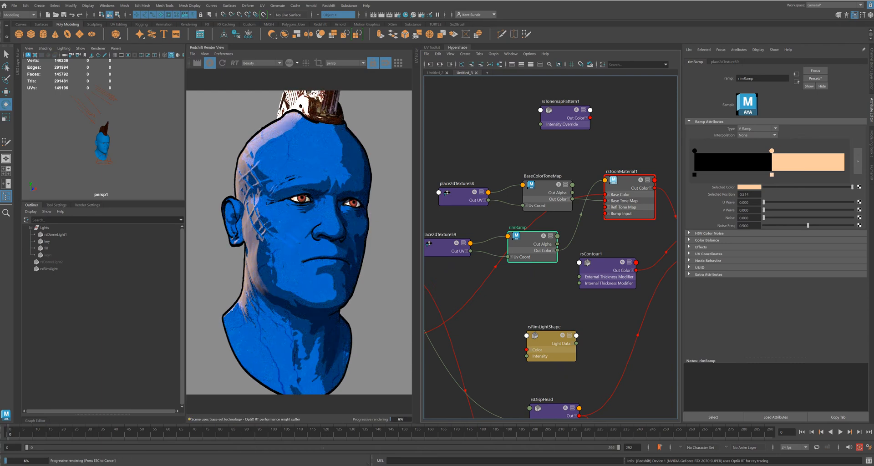
pyautogui.moveTo(771, 150); pyautogui.dragTo(789, 151)
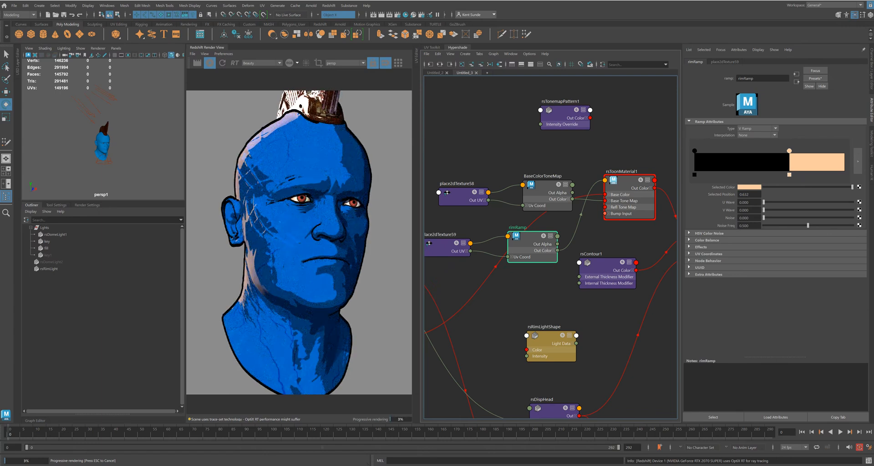
# Set the rim width of rsToonMaterial1 to about 0.546 and rotate rsRimLight so the highlight falls on the opposite edge of the head
pyautogui.click(630, 182)
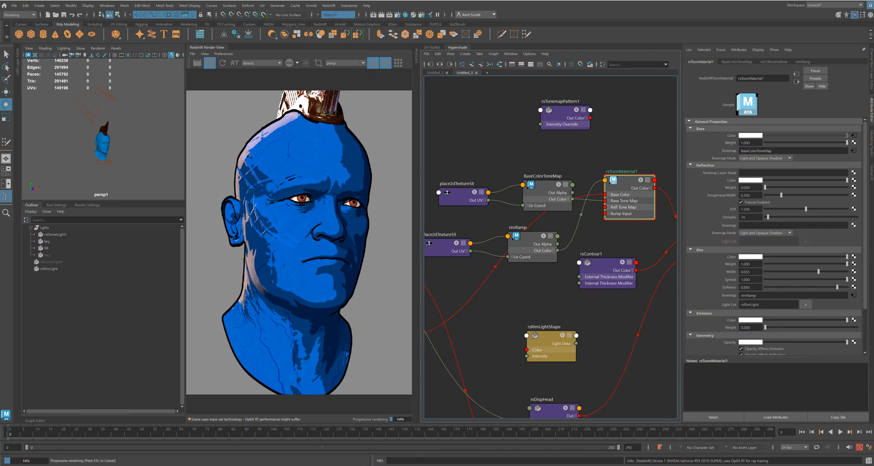
pyautogui.moveTo(818, 272); pyautogui.dragTo(810, 272)
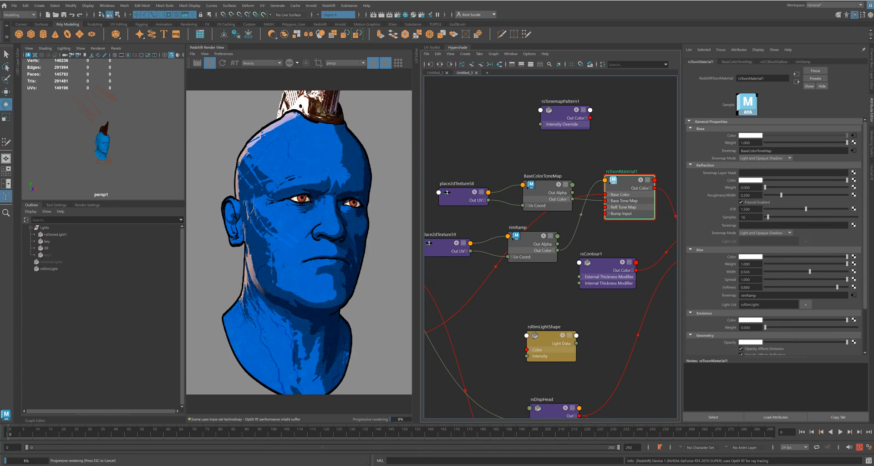
pyautogui.click(48, 269)
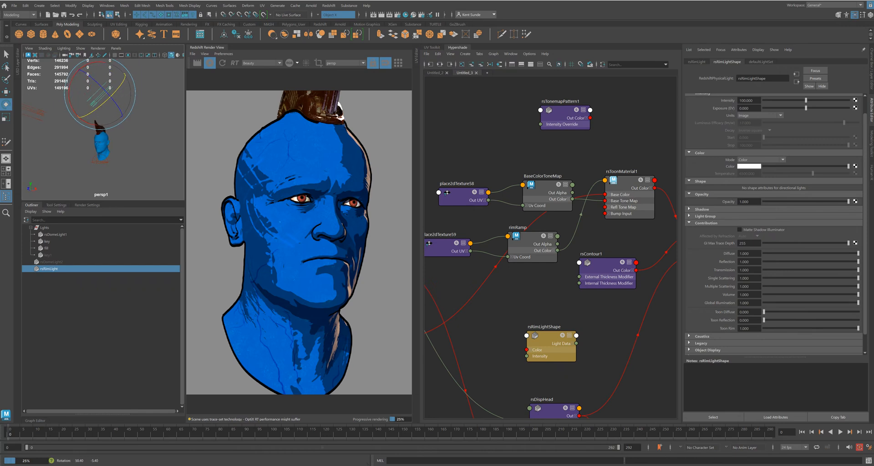
# Change the key light's color to white and set its exposure to 2.237
pyautogui.click(46, 241)
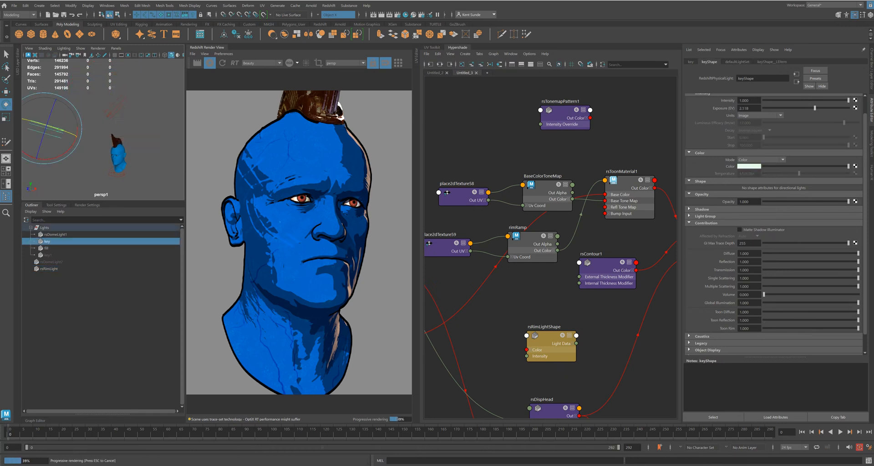
pyautogui.click(748, 166)
pyautogui.moveTo(742, 193); pyautogui.dragTo(723, 193)
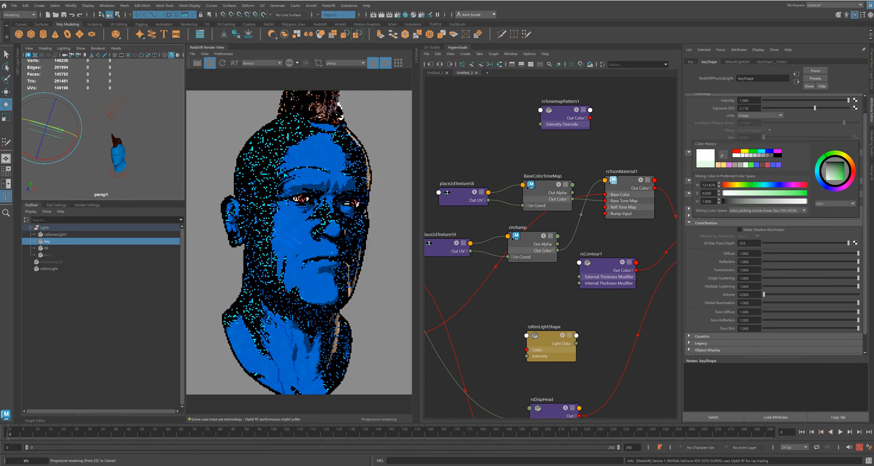
pyautogui.moveTo(723, 193); pyautogui.dragTo(722, 193)
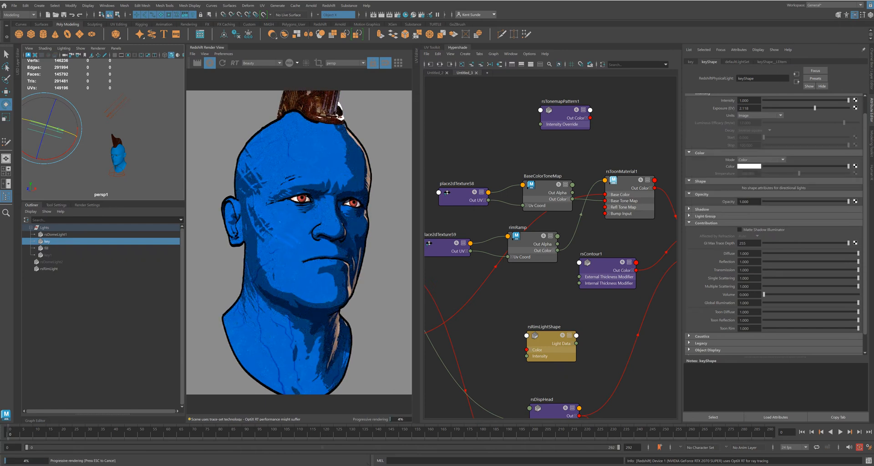
pyautogui.moveTo(814, 108); pyautogui.dragTo(815, 109)
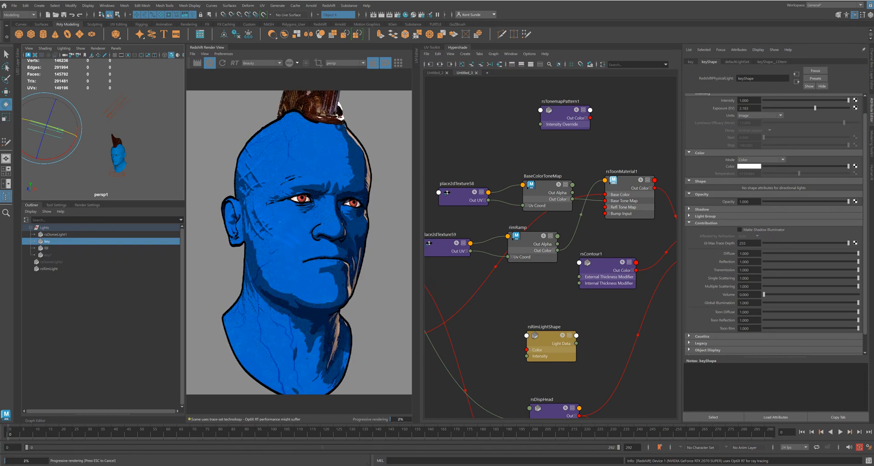
pyautogui.moveTo(815, 108); pyautogui.dragTo(815, 109)
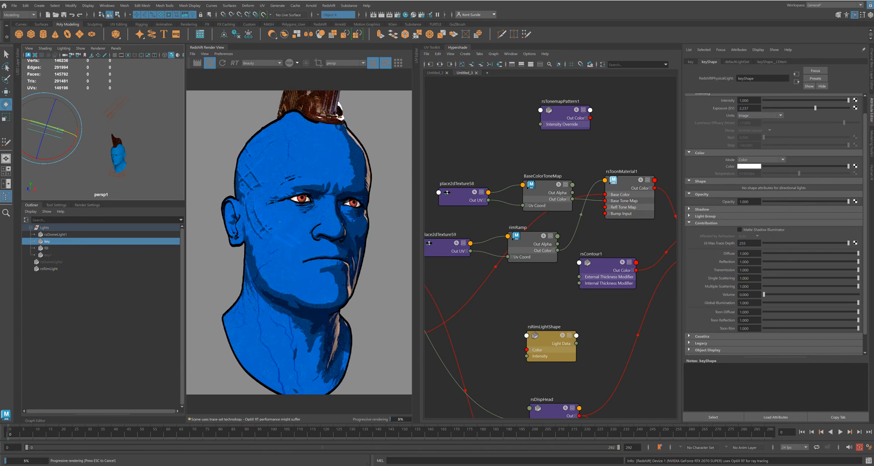
# Try a lower angle threshold for the internal contours of rsContour1
pyautogui.click(605, 264)
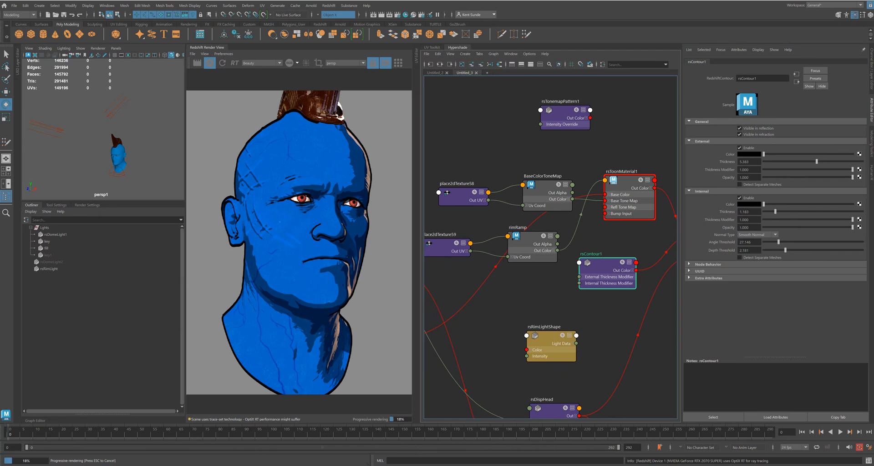
pyautogui.moveTo(778, 242); pyautogui.dragTo(775, 242)
pyautogui.moveTo(776, 242); pyautogui.dragTo(778, 242)
# Select all the head's meshes and graph their material networks in a new Hypershade graph
pyautogui.click(435, 73)
pyautogui.keyDown('alt'); pyautogui.moveTo(562, 389); pyautogui.dragTo(609, 249, button='middle'); pyautogui.keyUp('alt')
pyautogui.scroll(-4, 611, 327)
pyautogui.keyDown('alt'); pyautogui.moveTo(611, 318); pyautogui.dragTo(636, 256, button='middle'); pyautogui.keyUp('alt')
pyautogui.moveTo(92, 171); pyautogui.dragTo(145, 130)
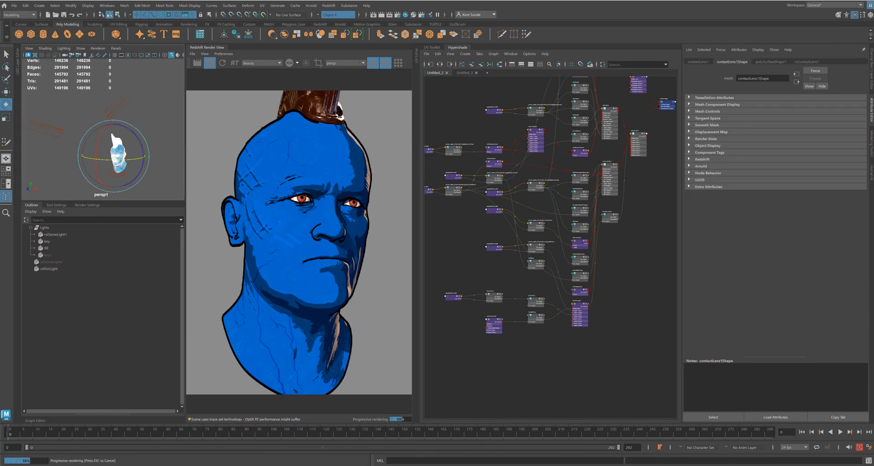
pyautogui.press('q')
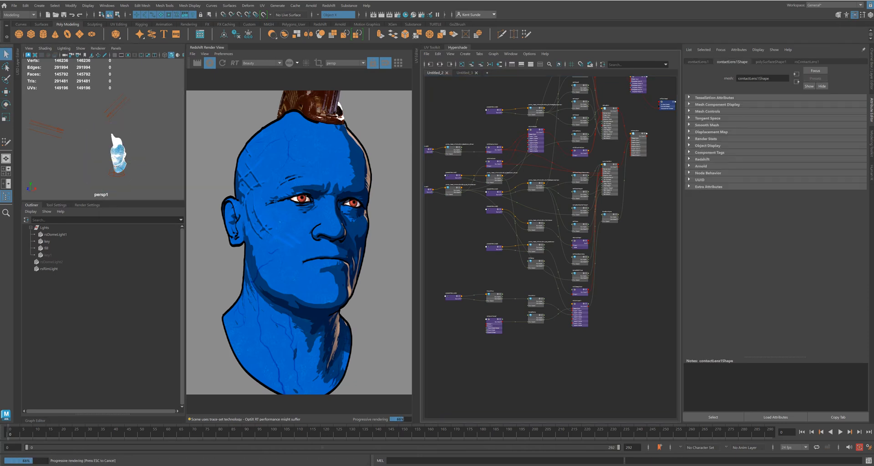
pyautogui.click(487, 72)
pyautogui.click(500, 65)
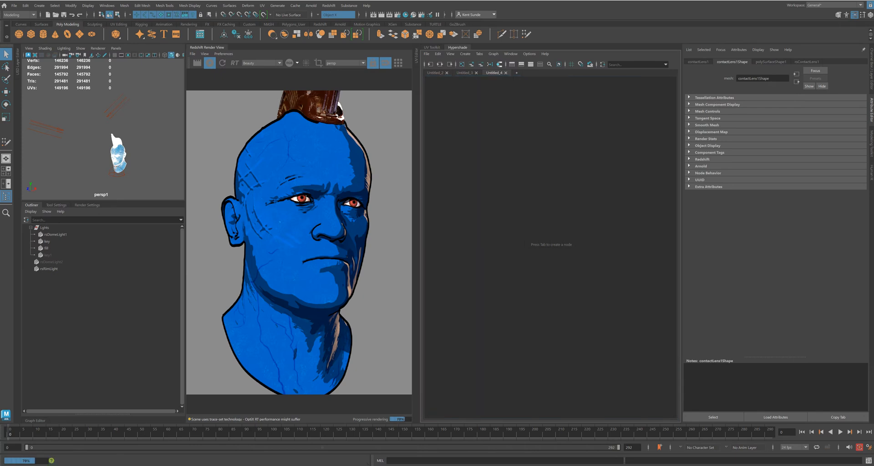
pyautogui.keyDown('alt'); pyautogui.moveTo(577, 218); pyautogui.dragTo(527, 237, button='middle'); pyautogui.keyUp('alt')
pyautogui.scroll(5, 537, 215)
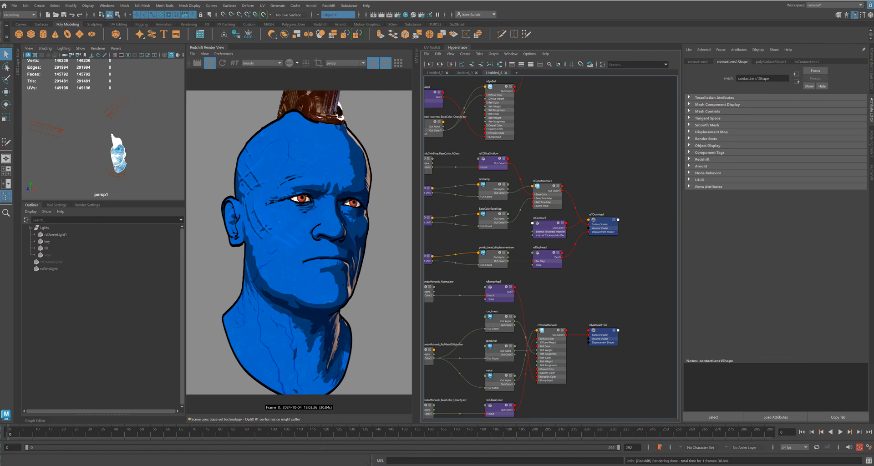
# Rename the head's toon material rsToonMaterial1 to rsHead
pyautogui.keyDown('alt'); pyautogui.moveTo(550, 241); pyautogui.dragTo(530, 221, button='middle'); pyautogui.keyUp('alt')
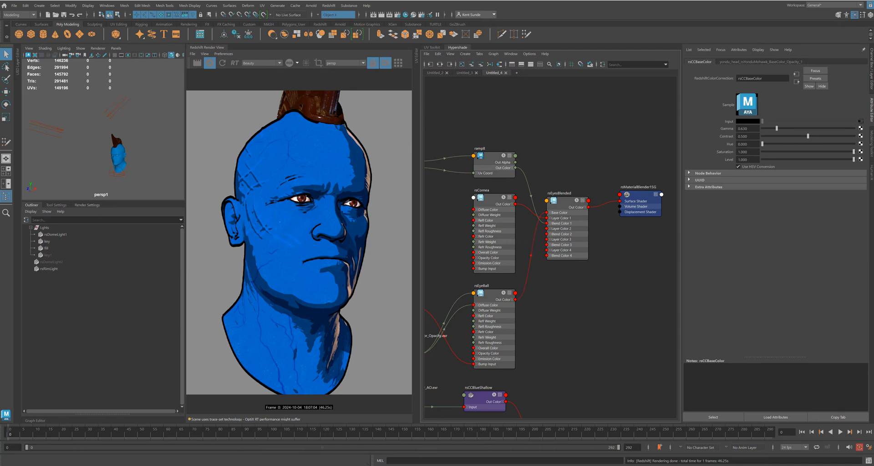
pyautogui.keyDown('alt'); pyautogui.moveTo(591, 355); pyautogui.dragTo(585, 135, button='middle'); pyautogui.keyUp('alt')
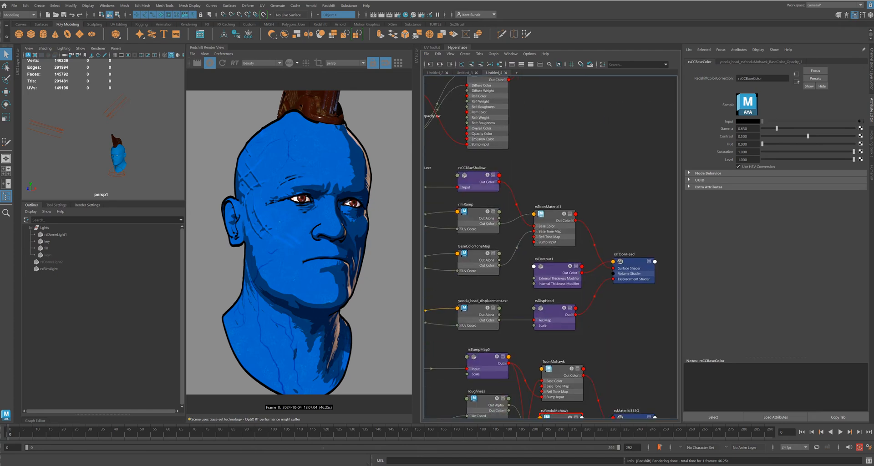
pyautogui.keyDown('alt'); pyautogui.moveTo(585, 135); pyautogui.dragTo(595, 144, button='middle'); pyautogui.keyUp('alt')
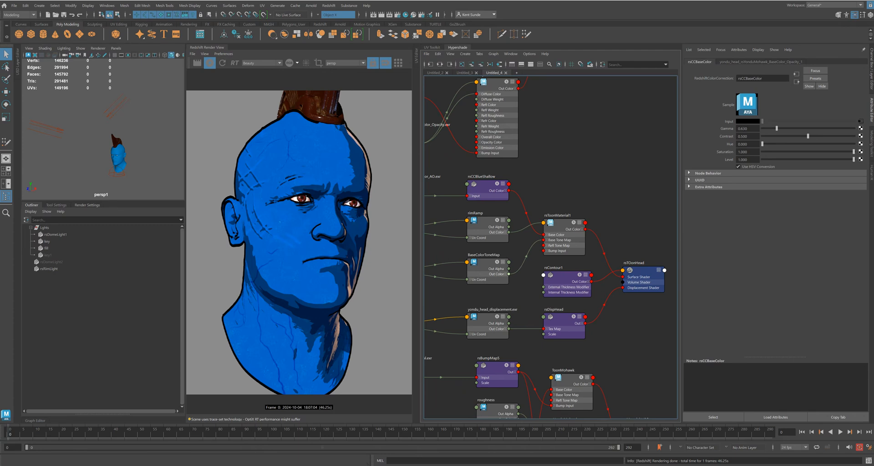
pyautogui.scroll(2, 509, 210)
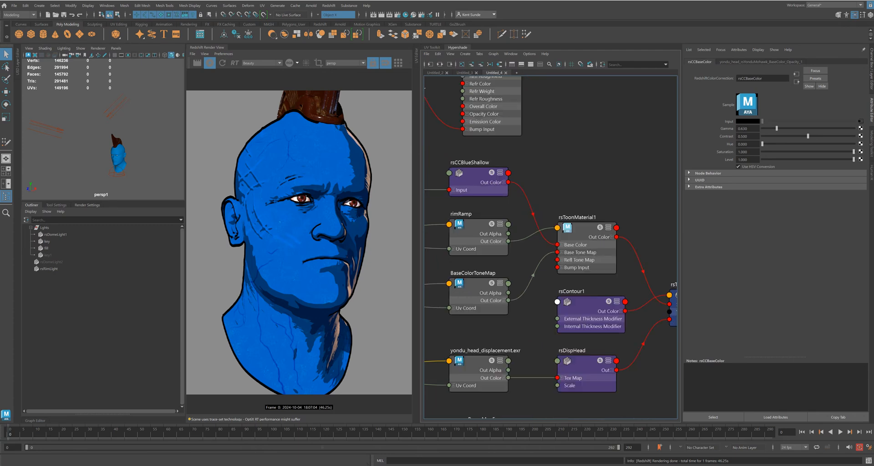
pyautogui.doubleClick(576, 218)
pyautogui.write('rsHead')
pyautogui.press('Return')
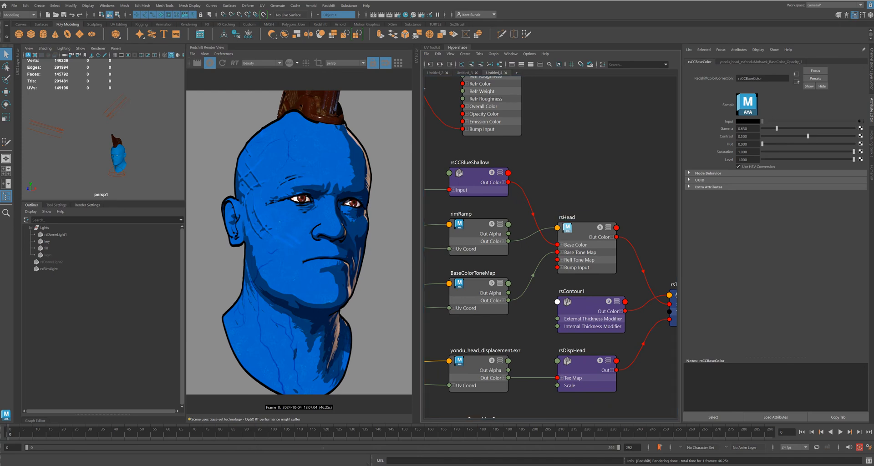
# Check the ToonMohawk material, select all the head's meshes again and graph their materials in another new Hypershade graph
pyautogui.keyDown('alt'); pyautogui.moveTo(537, 336); pyautogui.dragTo(550, 125, button='middle'); pyautogui.keyUp('alt')
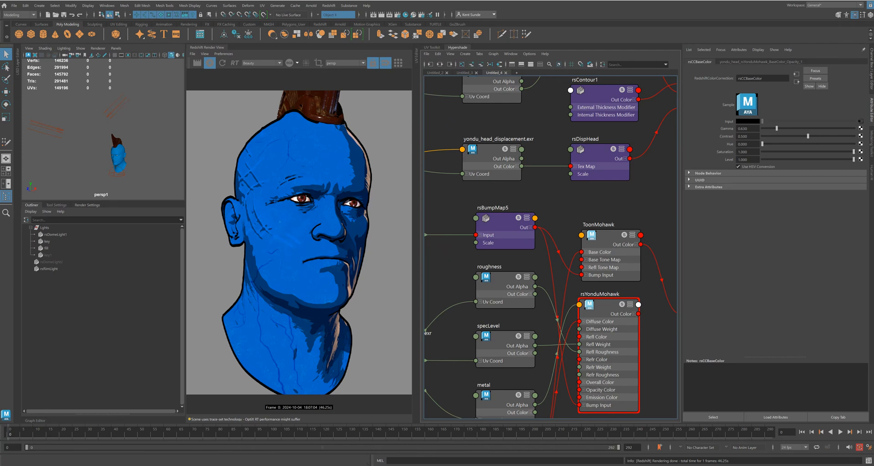
pyautogui.keyDown('alt'); pyautogui.moveTo(641, 246); pyautogui.dragTo(618, 175, button='middle'); pyautogui.keyUp('alt')
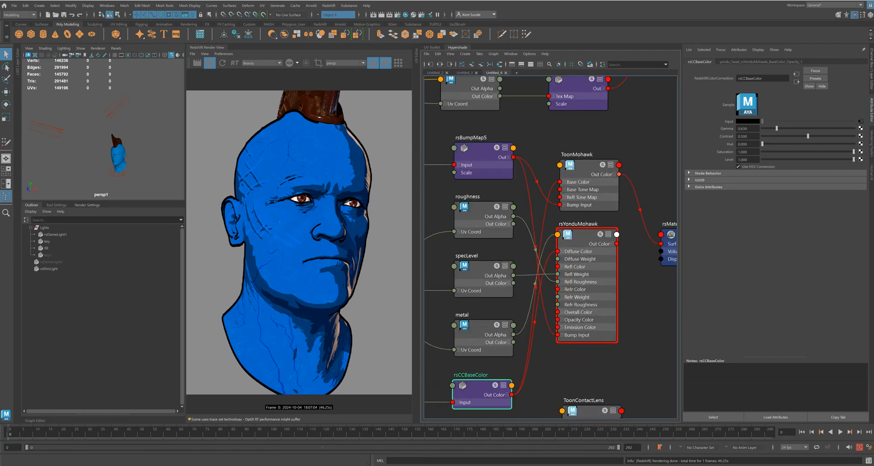
pyautogui.moveTo(587, 166); pyautogui.dragTo(593, 155)
pyautogui.scroll(-4, 530, 193)
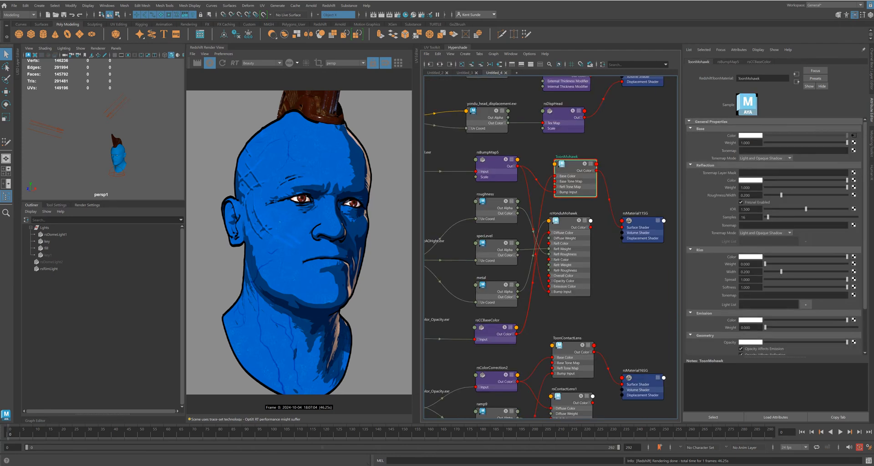
pyautogui.moveTo(93, 134); pyautogui.dragTo(135, 160)
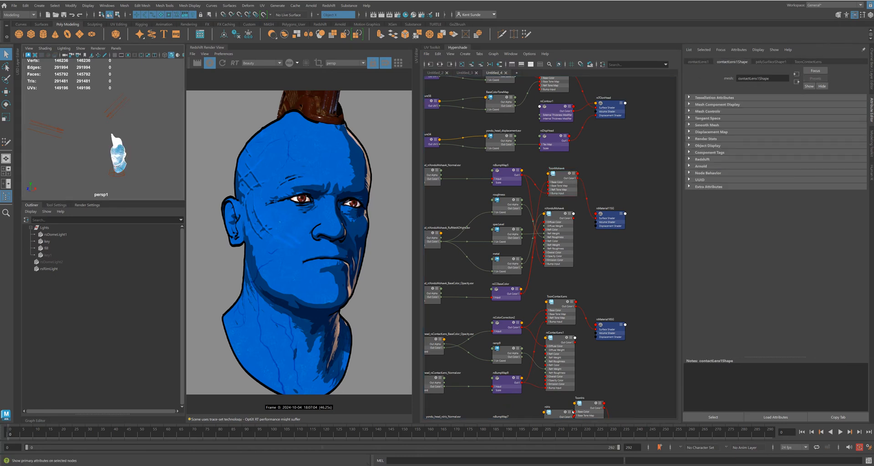
pyautogui.click(516, 73)
pyautogui.click(499, 64)
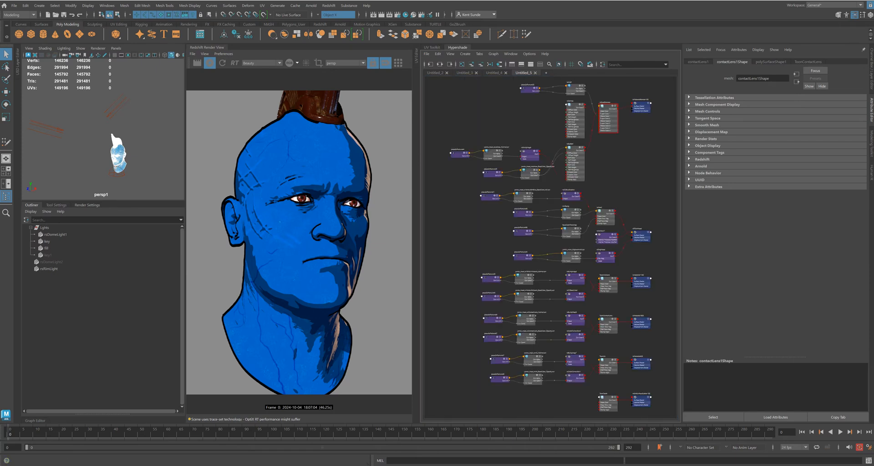
# Select the rsHead material in the new graph and move its node slightly upward to tidy the layout
pyautogui.scroll(5, 622, 199)
pyautogui.keyDown('alt'); pyautogui.moveTo(605, 195); pyautogui.dragTo(553, 341, button='middle'); pyautogui.keyUp('alt')
pyautogui.click(574, 305)
pyautogui.keyDown('alt'); pyautogui.moveTo(574, 305); pyautogui.dragTo(580, 165, button='middle'); pyautogui.keyUp('alt')
pyautogui.moveTo(541, 228); pyautogui.dragTo(549, 213)
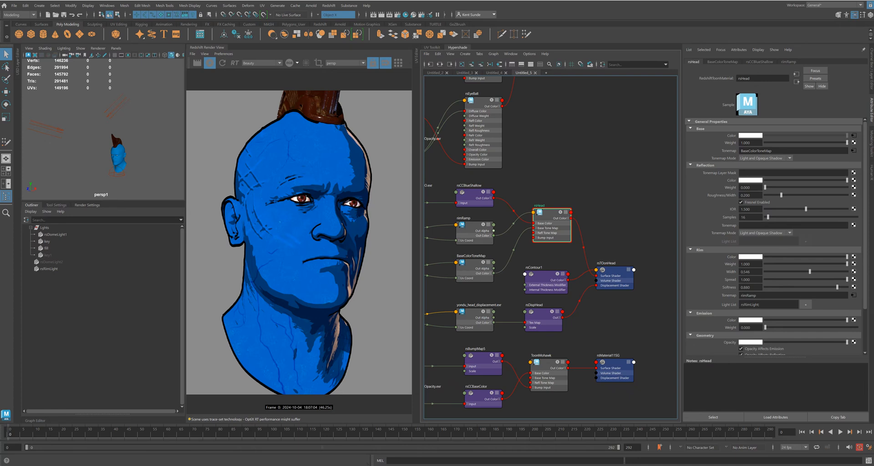
# Assign rimRamp as the rim tonemap and BaseColorToneMap as the base tonemap of the ToonMohawk material
pyautogui.keyDown('alt'); pyautogui.moveTo(587, 255); pyautogui.dragTo(572, 189, button='middle'); pyautogui.keyUp('alt')
pyautogui.click(533, 299)
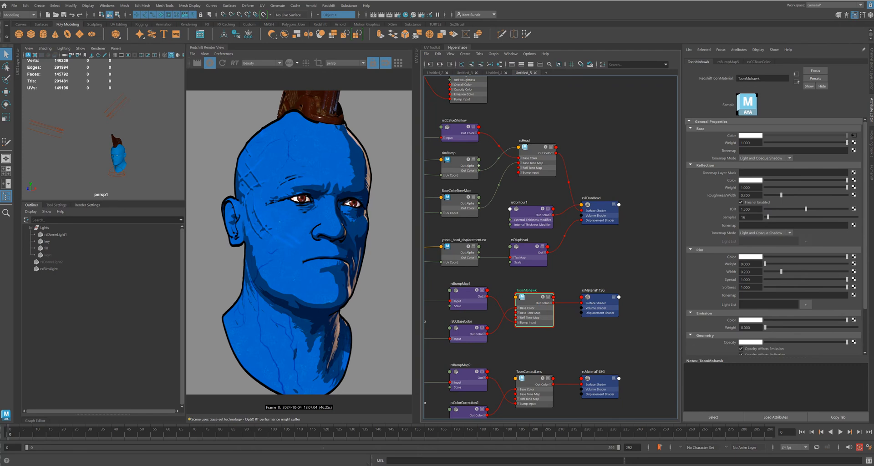
pyautogui.moveTo(532, 298); pyautogui.dragTo(533, 300)
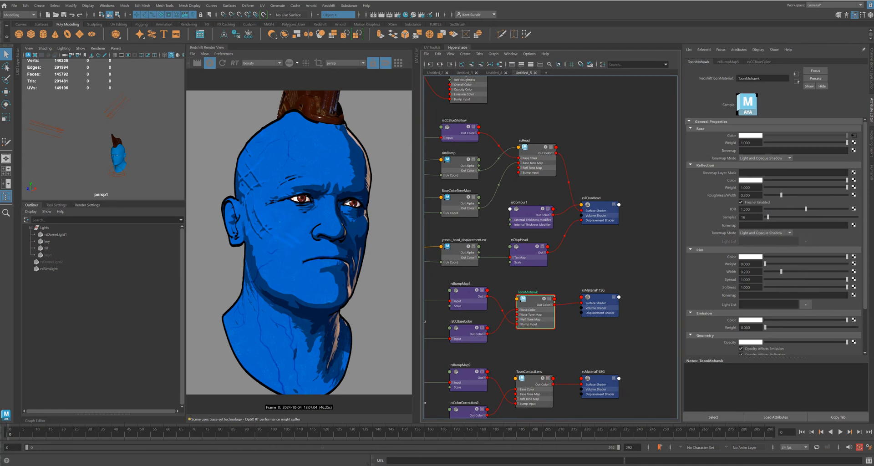
pyautogui.moveTo(447, 160); pyautogui.dragTo(804, 295, button='middle')
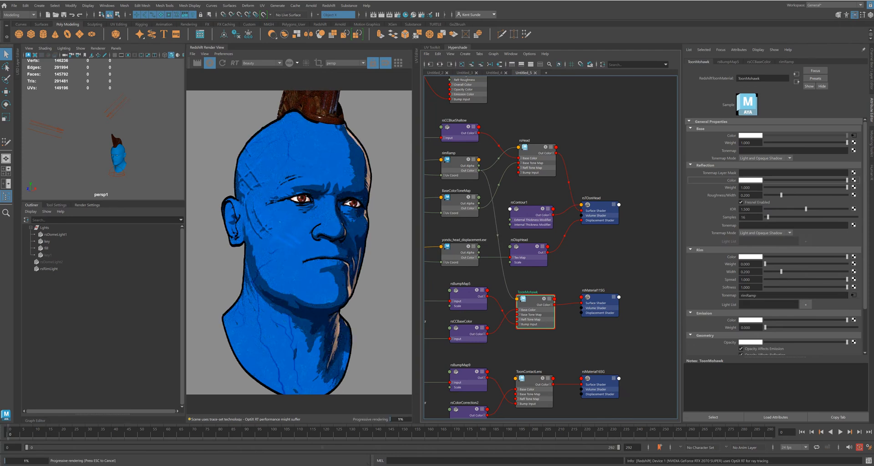
pyautogui.moveTo(792, 150); pyautogui.dragTo(792, 150, button='middle')
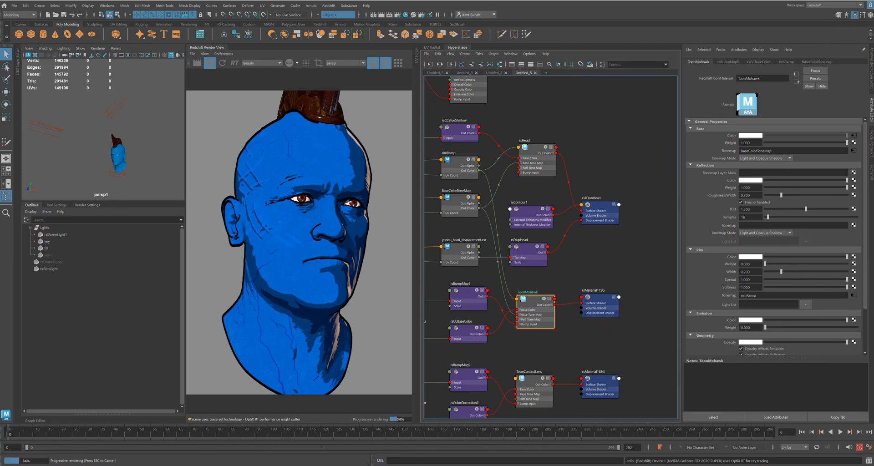
# Assign BaseColorToneMap as the base tonemap and rimRamp as the rim tonemap of the ToonContactLens material
pyautogui.keyDown('alt'); pyautogui.moveTo(550, 282); pyautogui.dragTo(552, 211, button='middle'); pyautogui.keyUp('alt')
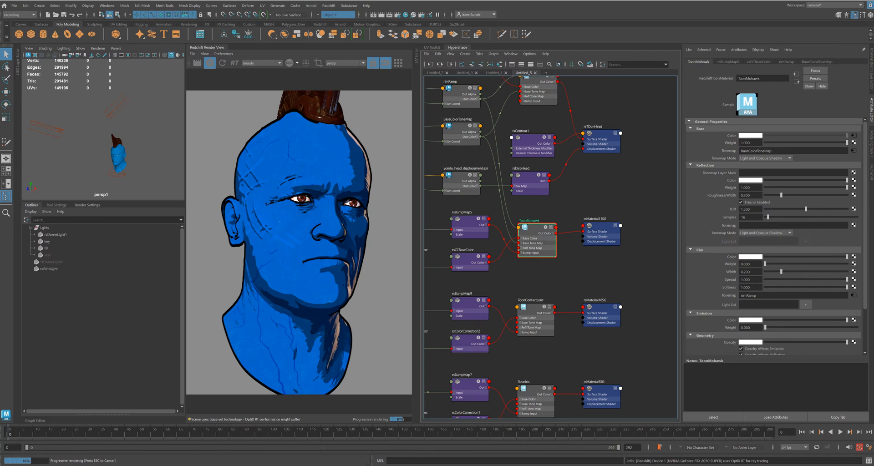
pyautogui.click(532, 308)
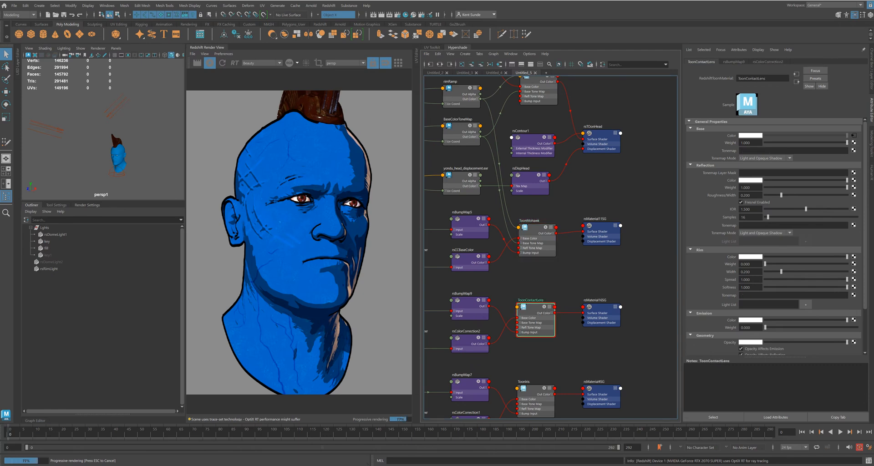
pyautogui.moveTo(459, 129); pyautogui.dragTo(791, 150, button='middle')
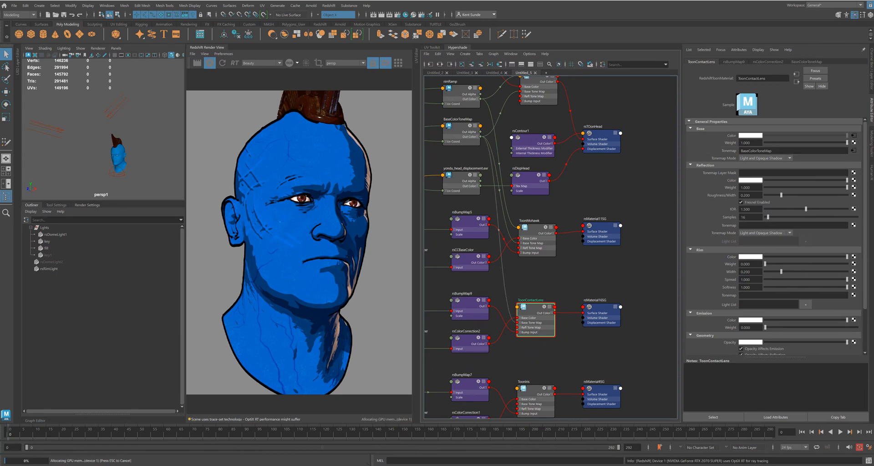
pyautogui.moveTo(783, 274); pyautogui.dragTo(792, 295, button='middle')
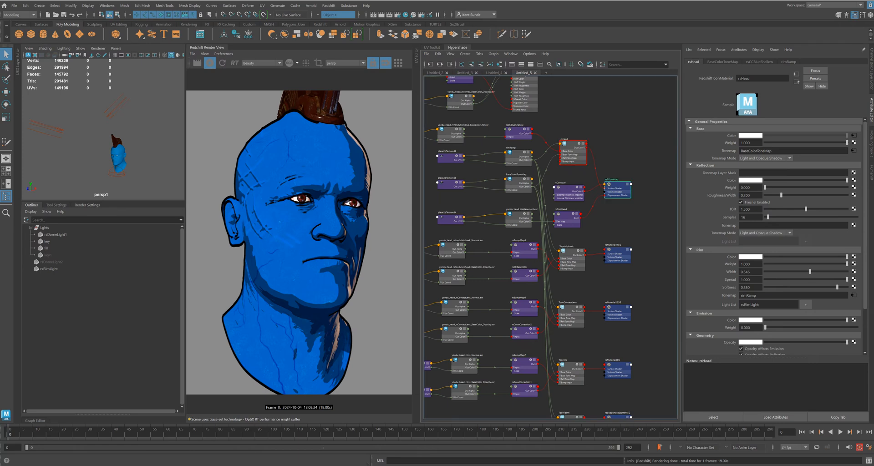
# Assign rsContour1 as the contour shader of the mohawk and contact lens shading groups, rsMaterial11SG and rsMaterial16SG
pyautogui.click(617, 189)
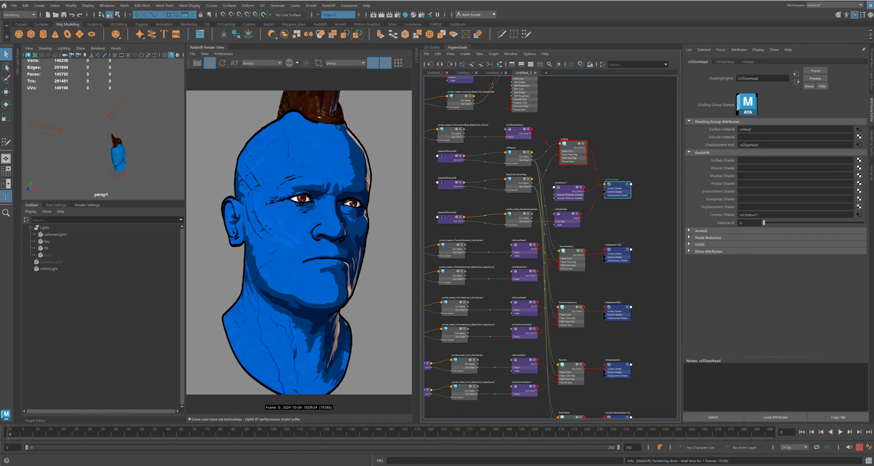
pyautogui.click(617, 255)
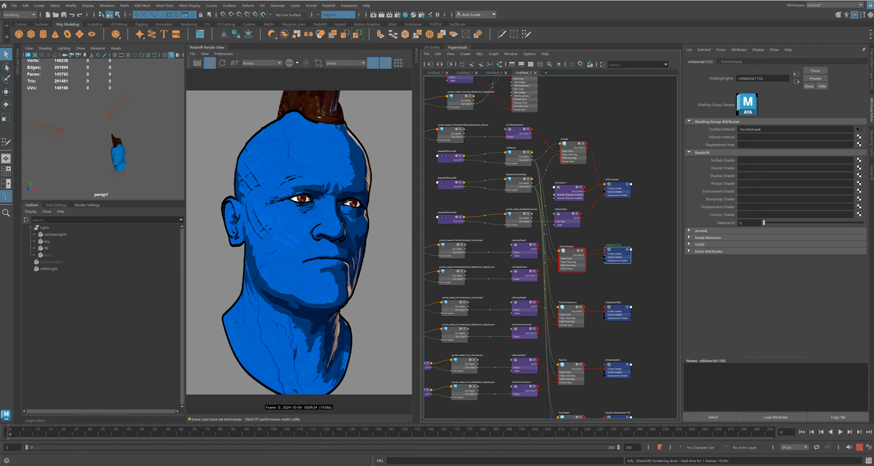
pyautogui.moveTo(567, 187); pyautogui.dragTo(774, 215, button='middle')
pyautogui.click(617, 307)
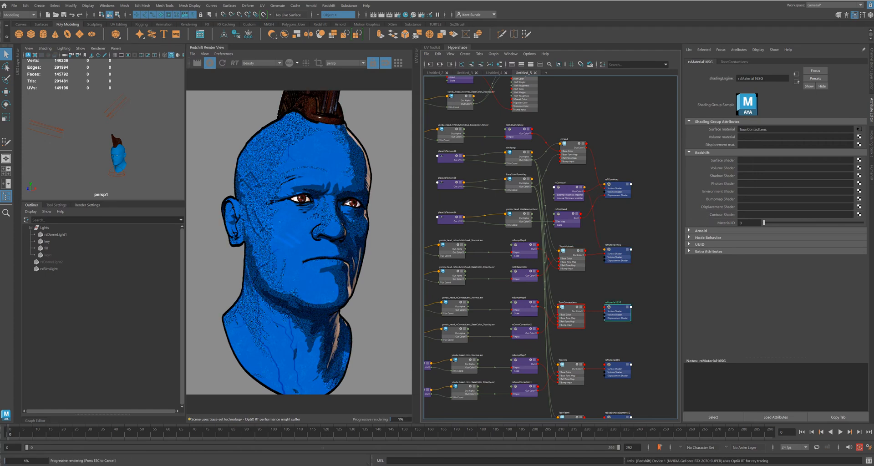
pyautogui.moveTo(567, 187); pyautogui.dragTo(774, 215, button='middle')
# Assign rsContour1 as the contour shader of the iris and teeth shading groups, rsMaterial4SG and rsSubSurfaceScatter1SG
pyautogui.click(617, 366)
pyautogui.moveTo(567, 187); pyautogui.dragTo(773, 215, button='middle')
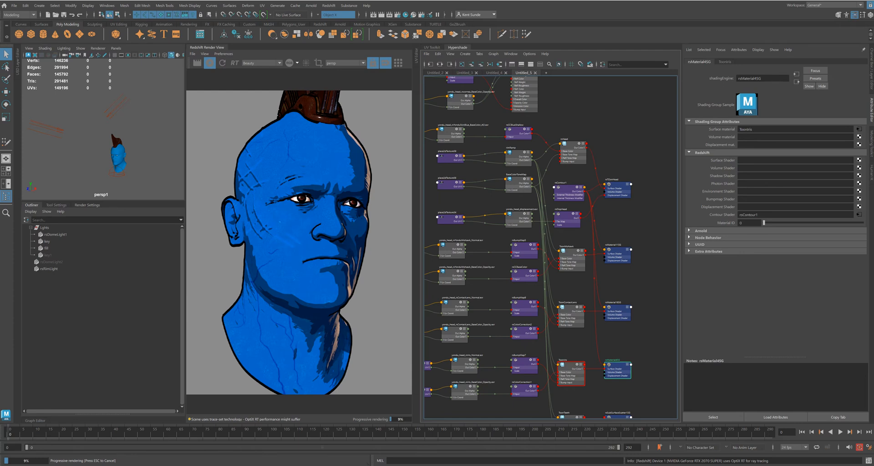
pyautogui.keyDown('alt'); pyautogui.moveTo(600, 328); pyautogui.dragTo(597, 295, button='middle'); pyautogui.keyUp('alt')
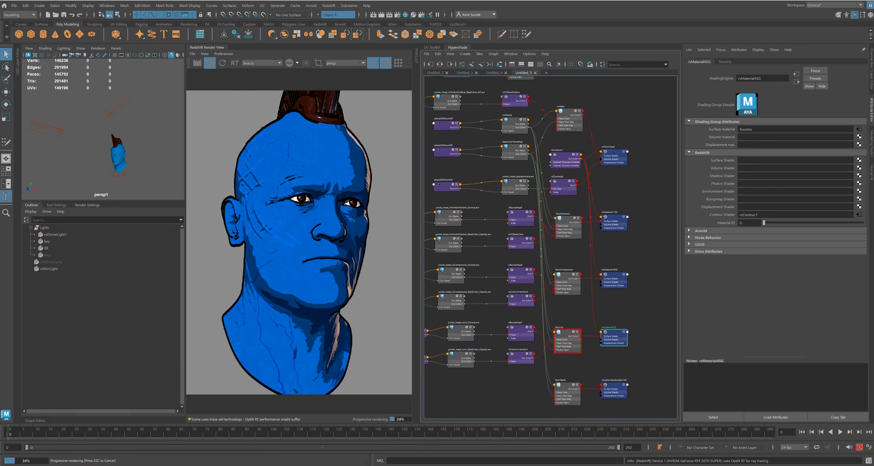
pyautogui.click(614, 386)
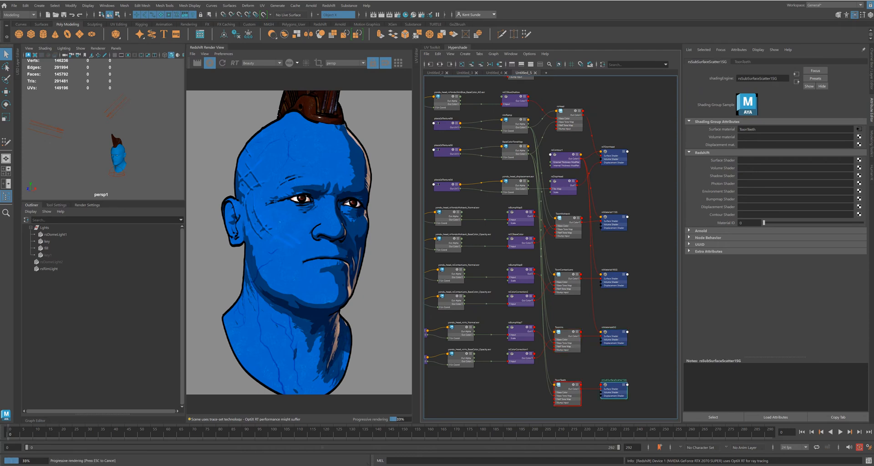
pyautogui.moveTo(565, 155); pyautogui.dragTo(724, 214, button='middle')
# Frame the head in the viewport and play the animation, stopping at frame 78 to check the open-mouth pose in the render
pyautogui.keyDown('alt'); pyautogui.moveTo(87, 136); pyautogui.dragTo(119, 136, button='right'); pyautogui.keyUp('alt')
pyautogui.keyDown('alt'); pyautogui.moveTo(119, 136); pyautogui.dragTo(107, 68, button='middle'); pyautogui.keyUp('alt')
pyautogui.keyDown('alt'); pyautogui.moveTo(107, 68); pyautogui.dragTo(123, 69, button='right'); pyautogui.keyUp('alt')
pyautogui.keyDown('alt'); pyautogui.moveTo(123, 114); pyautogui.dragTo(109, 113); pyautogui.keyUp('alt')
pyautogui.keyDown('alt'); pyautogui.moveTo(108, 113); pyautogui.dragTo(97, 112, button='right'); pyautogui.keyUp('alt')
pyautogui.keyDown('alt'); pyautogui.moveTo(98, 113); pyautogui.dragTo(83, 101, button='middle'); pyautogui.keyUp('alt')
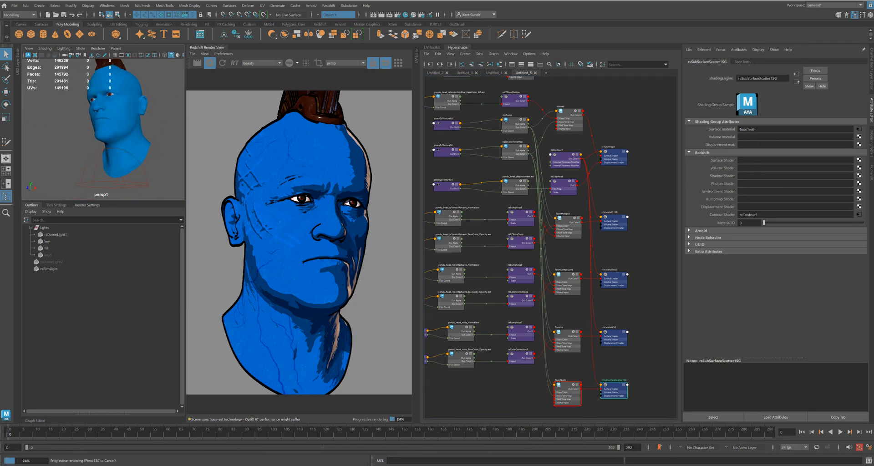
pyautogui.hotkey('alt', 'v')
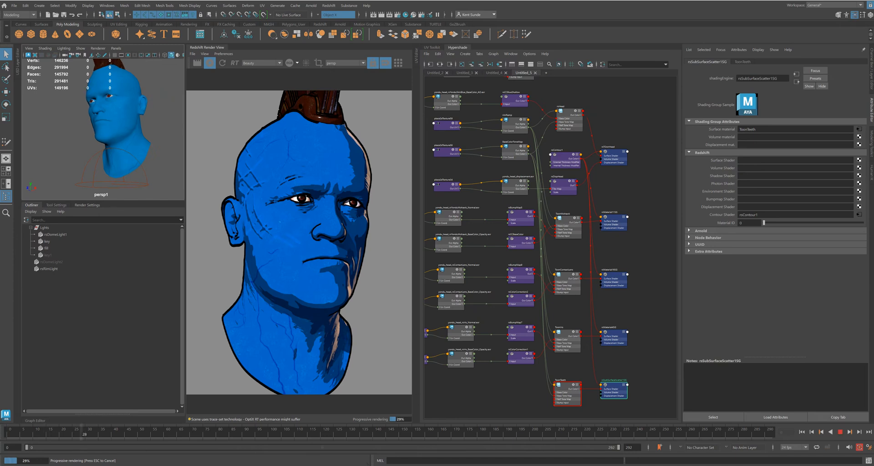
pyautogui.hotkey('alt', 'v')
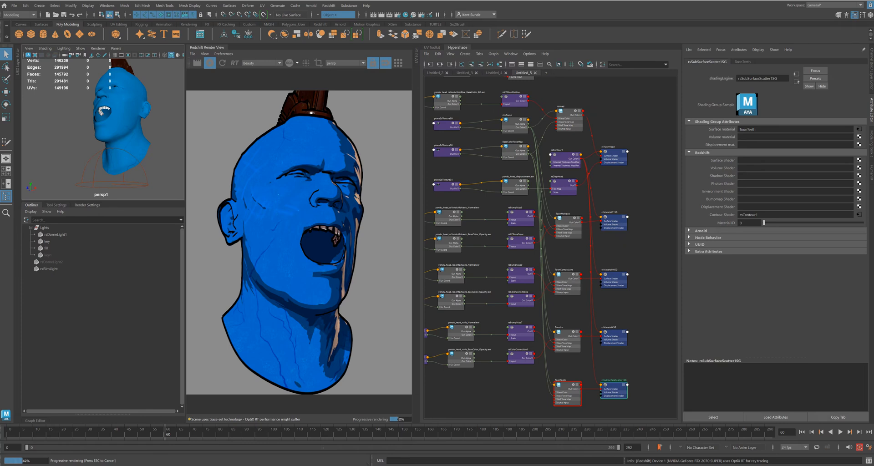
pyautogui.hotkey('alt', 'v')
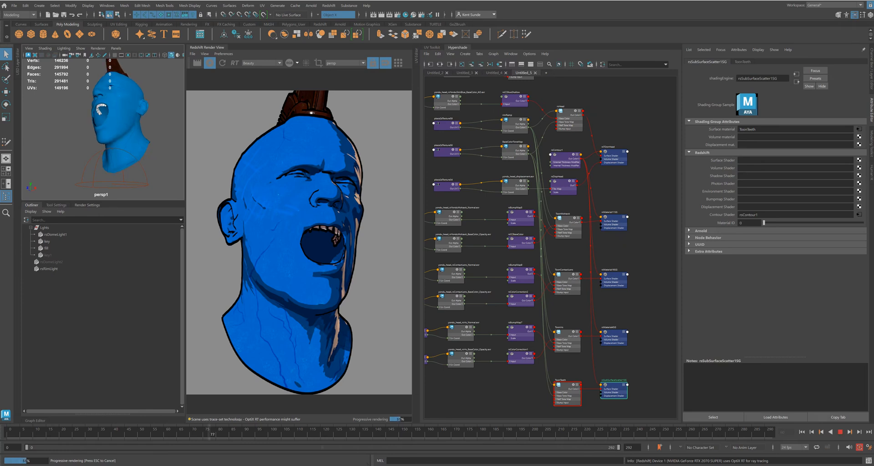
pyautogui.hotkey('alt', 'v')
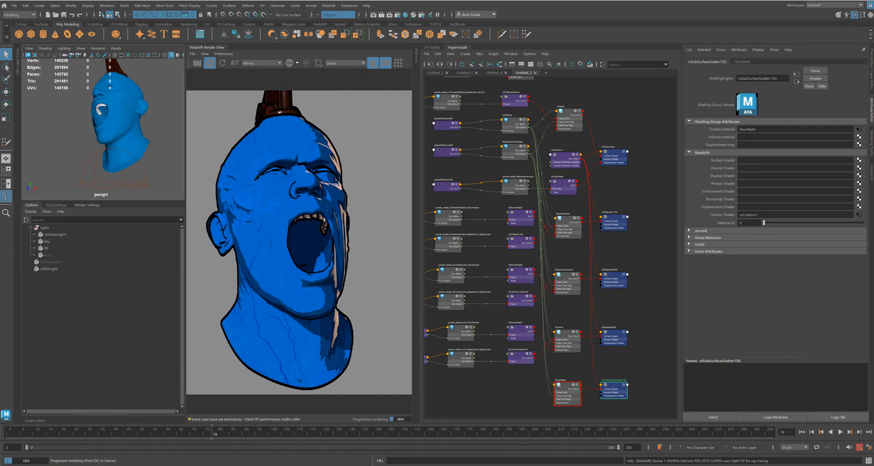
# Set the external contour thickness of rsContour1 to about 5
pyautogui.click(565, 156)
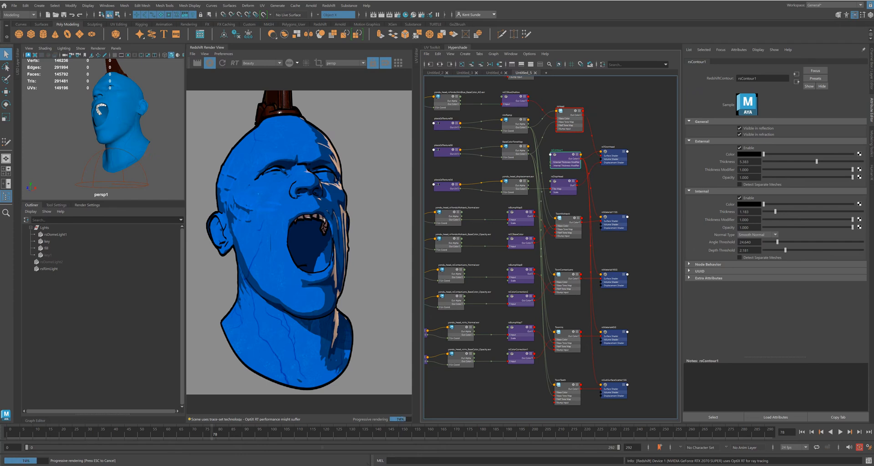
pyautogui.moveTo(817, 162); pyautogui.dragTo(836, 162)
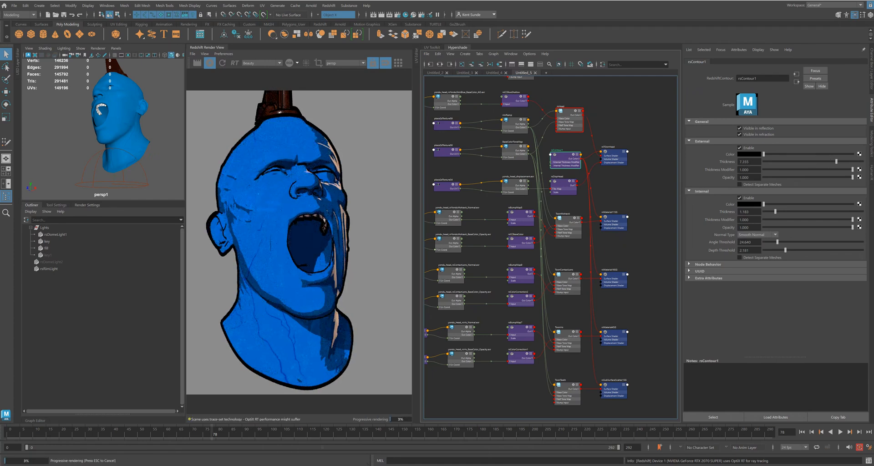
pyautogui.moveTo(835, 161); pyautogui.dragTo(813, 162)
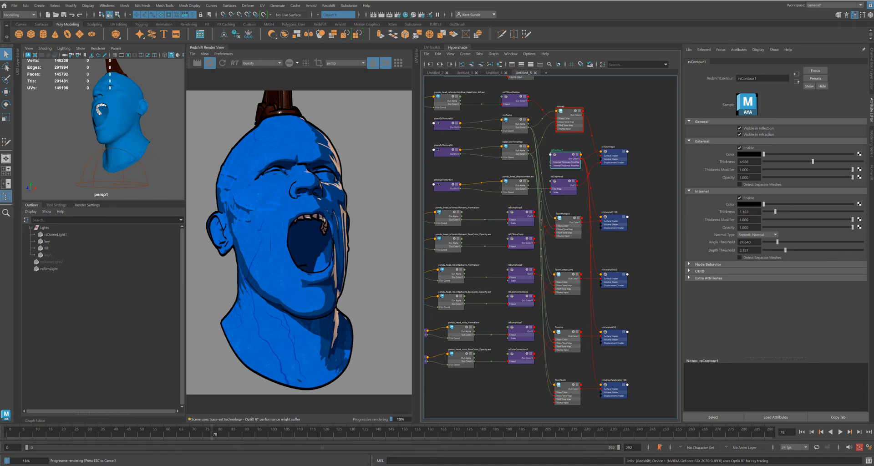
# Return to frame 8 and set the ToonMohawk material's rim weight to 0.875 and rim width to 0.412
pyautogui.moveTo(57, 432); pyautogui.dragTo(31, 432)
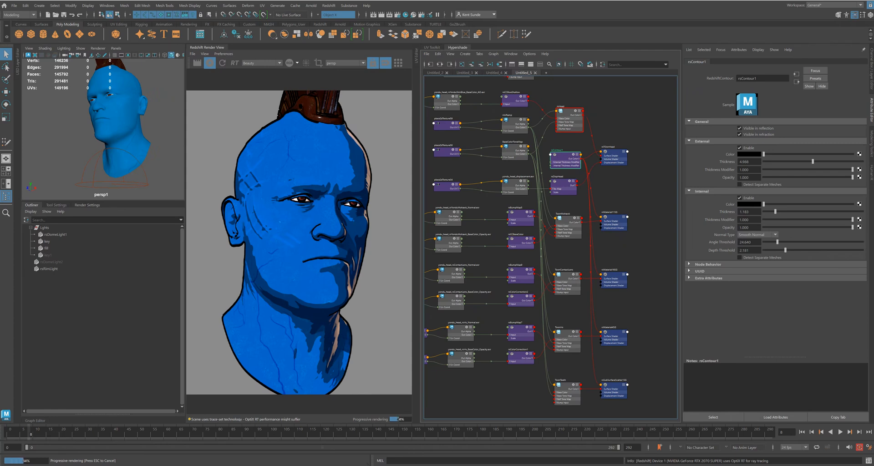
pyautogui.keyDown('alt'); pyautogui.moveTo(109, 102); pyautogui.dragTo(107, 172, button='middle'); pyautogui.keyUp('alt')
pyautogui.keyDown('alt'); pyautogui.moveTo(107, 172); pyautogui.dragTo(92, 174); pyautogui.keyUp('alt')
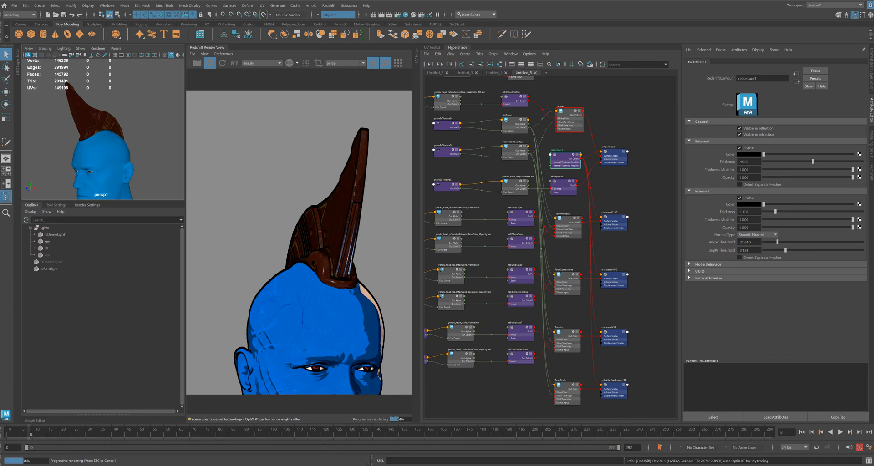
pyautogui.click(567, 219)
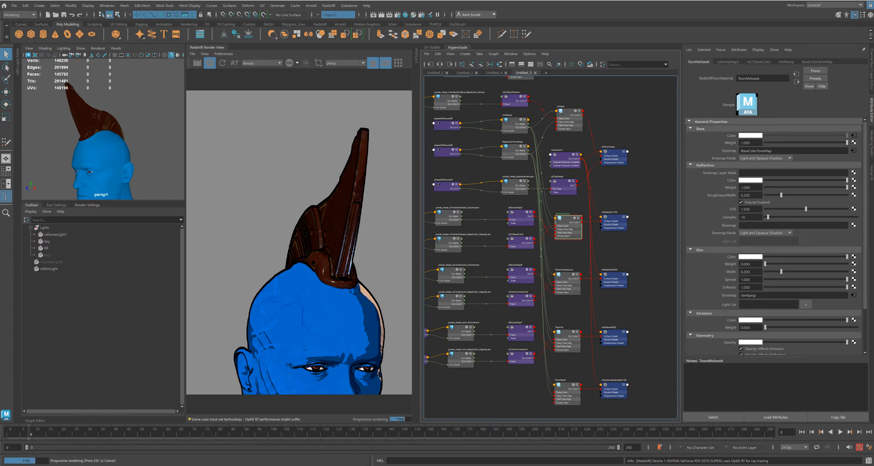
pyautogui.moveTo(765, 264); pyautogui.dragTo(836, 263)
pyautogui.moveTo(781, 272); pyautogui.dragTo(798, 271)
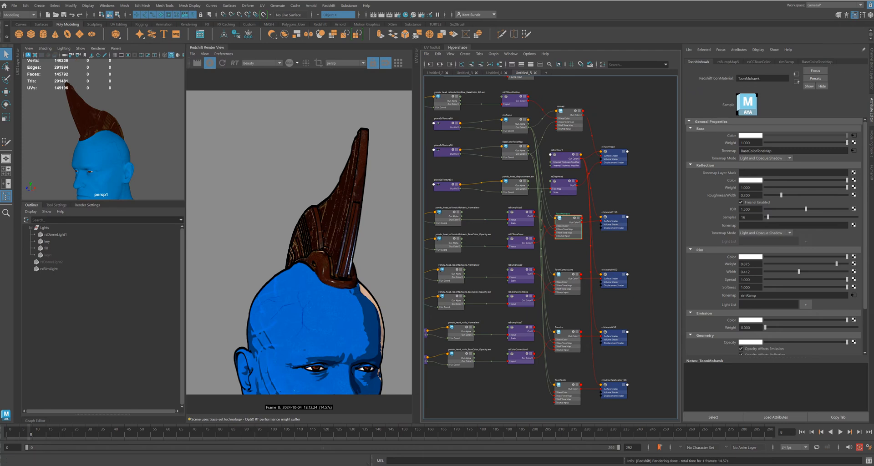
# Locate the rim light around the head and select rsRimLight in the scene
pyautogui.click(105, 154)
pyautogui.moveTo(108, 149); pyautogui.dragTo(150, 129, button='right')
pyautogui.keyDown('alt'); pyautogui.moveTo(114, 136); pyautogui.dragTo(148, 137); pyautogui.keyUp('alt')
pyautogui.keyDown('alt'); pyautogui.moveTo(146, 136); pyautogui.dragTo(109, 136, button='right'); pyautogui.keyUp('alt')
pyautogui.keyDown('alt'); pyautogui.moveTo(112, 128); pyautogui.dragTo(110, 178, button='middle'); pyautogui.keyUp('alt')
pyautogui.moveTo(118, 173)
pyautogui.keyDown('alt'); pyautogui.mouseDown()
pyautogui.moveTo(89, 174)
pyautogui.moveTo(98, 175)
pyautogui.moveTo(99, 153)
pyautogui.moveTo(114, 182)
pyautogui.mouseUp(); pyautogui.keyUp('alt')
pyautogui.click(143, 157)
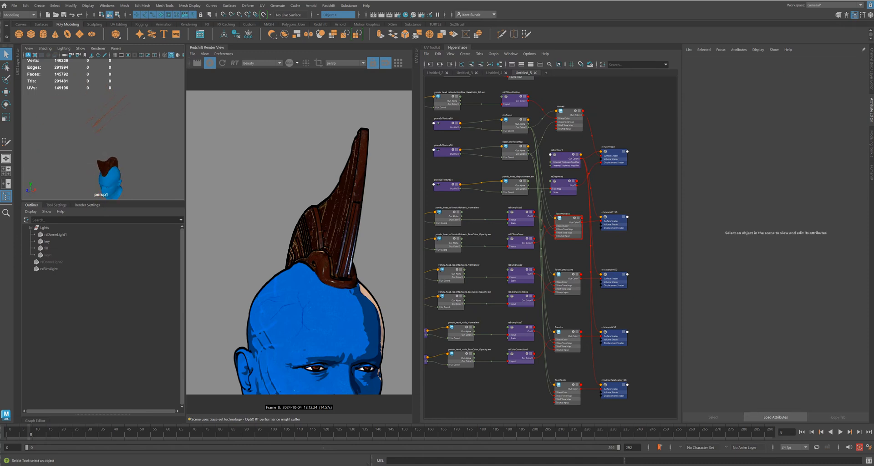
pyautogui.click(49, 269)
pyautogui.keyDown('alt'); pyautogui.moveTo(109, 157); pyautogui.dragTo(101, 133, button='middle'); pyautogui.keyUp('alt')
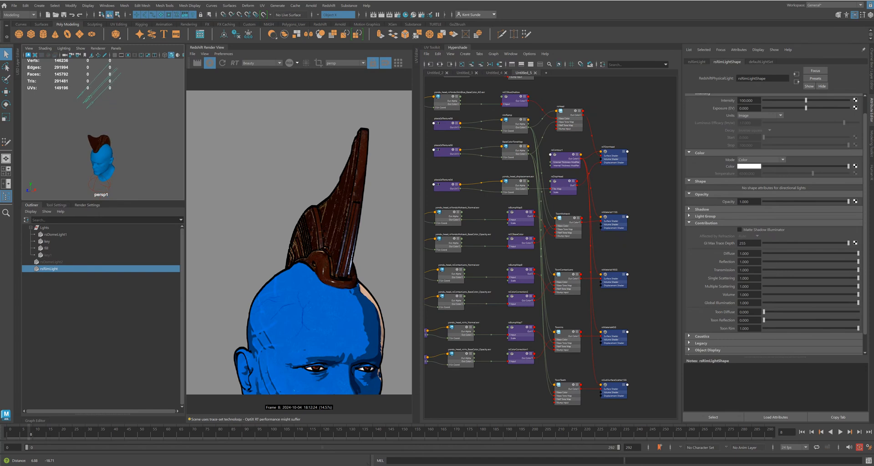
# Stop the interactive render and add rsRimLight to the ToonMohawk material's rim light list
pyautogui.scroll(4, 587, 220)
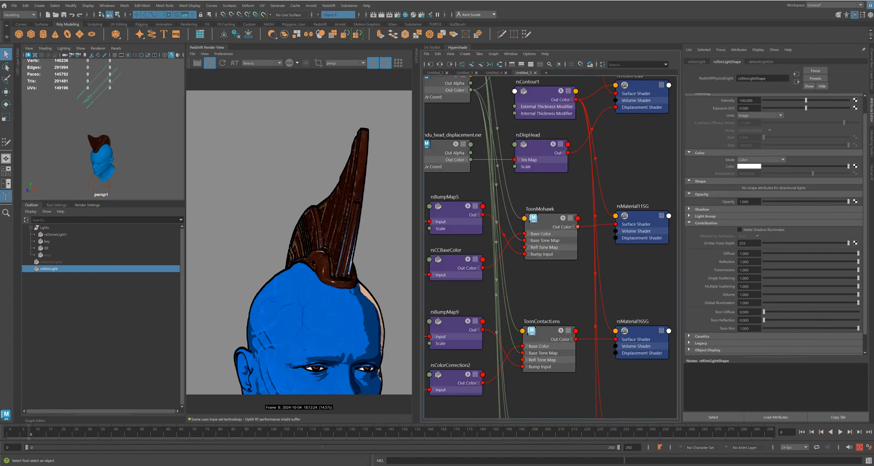
pyautogui.click(209, 63)
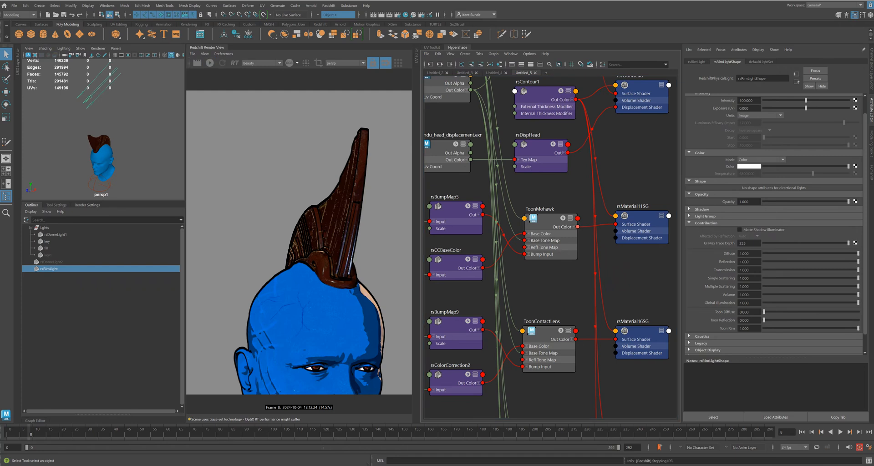
pyautogui.moveTo(577, 227); pyautogui.dragTo(748, 166, button='middle')
pyautogui.click(548, 219)
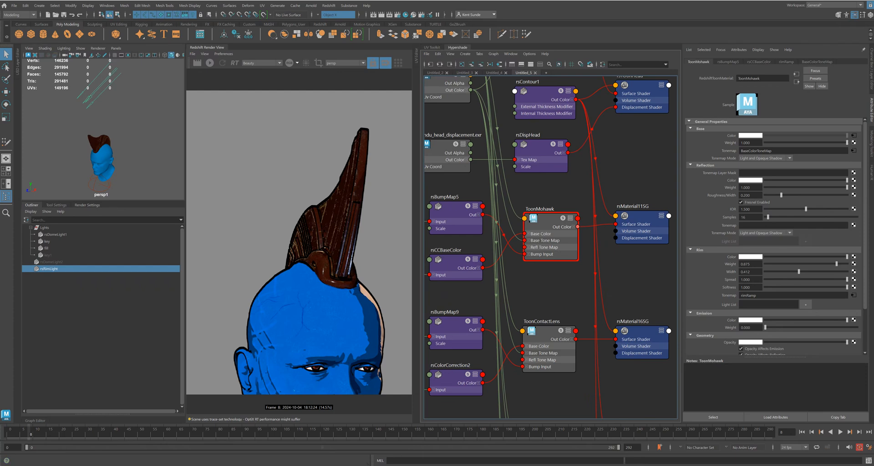
pyautogui.click(805, 305)
# Break the ToonMohawk connection on rsRimLight's color and restart the interactive render
pyautogui.click(49, 269)
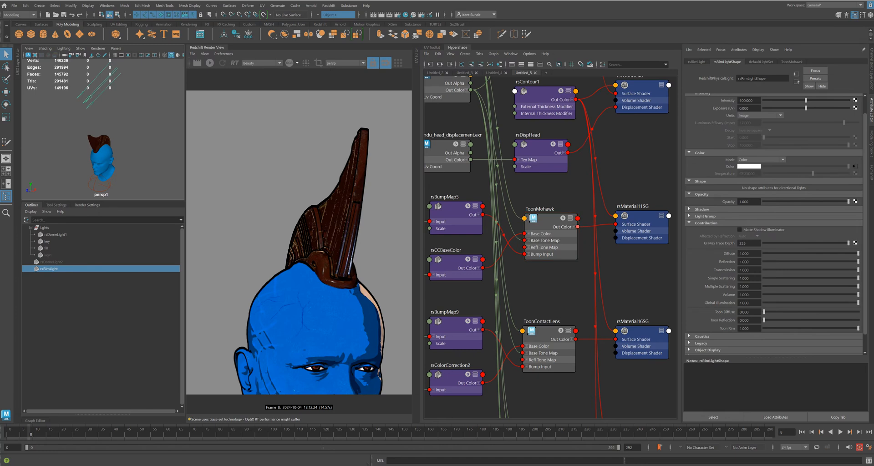
pyautogui.rightClick(728, 166)
pyautogui.click(755, 183)
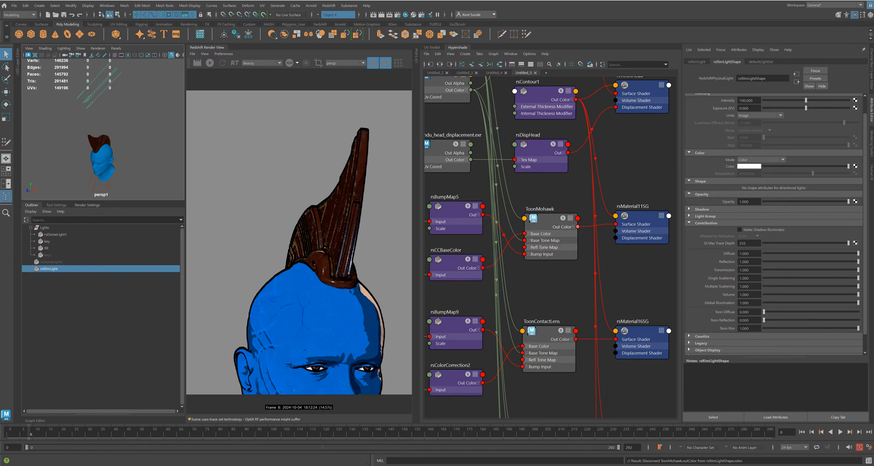
pyautogui.click(210, 62)
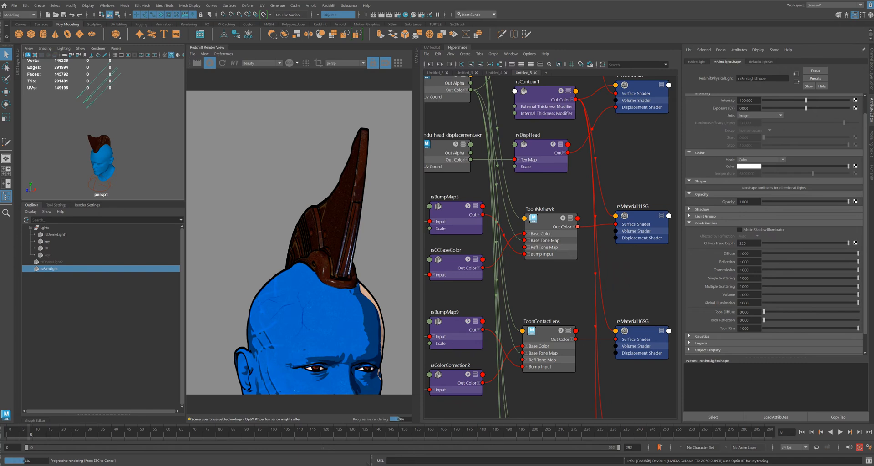
# Try higher rim widths on the ToonMohawk material and settle on 0.621
pyautogui.click(549, 219)
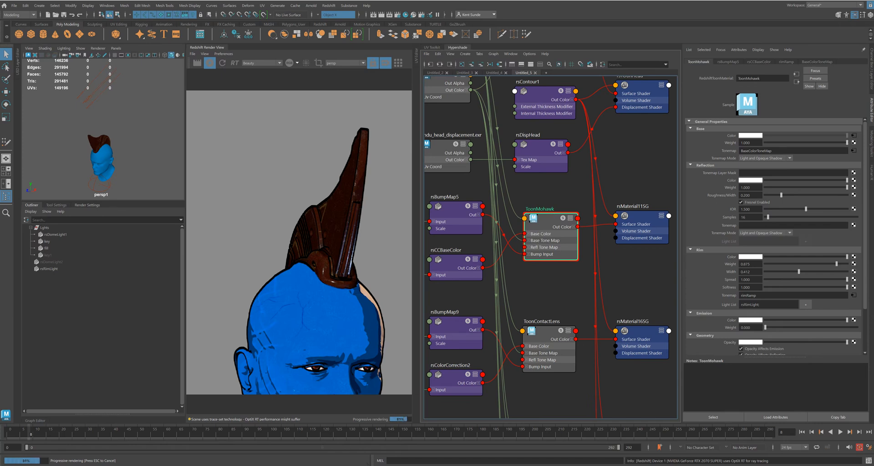
pyautogui.write('1')
pyautogui.press('Return')
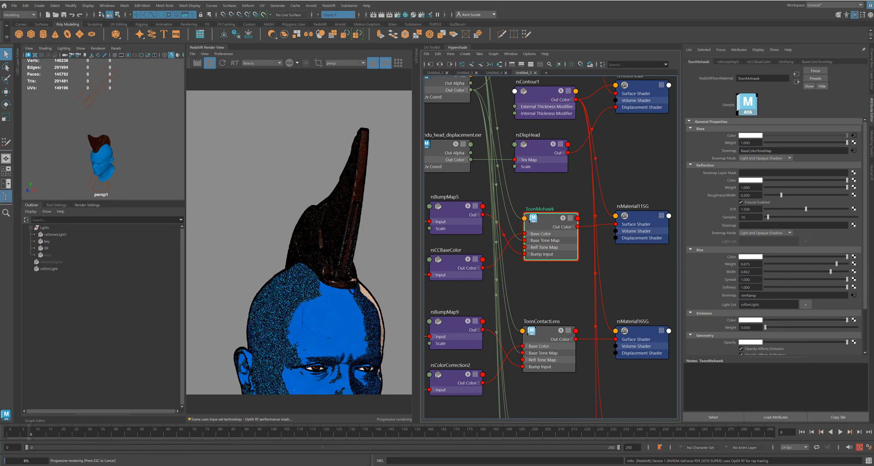
pyautogui.moveTo(847, 272); pyautogui.dragTo(844, 271)
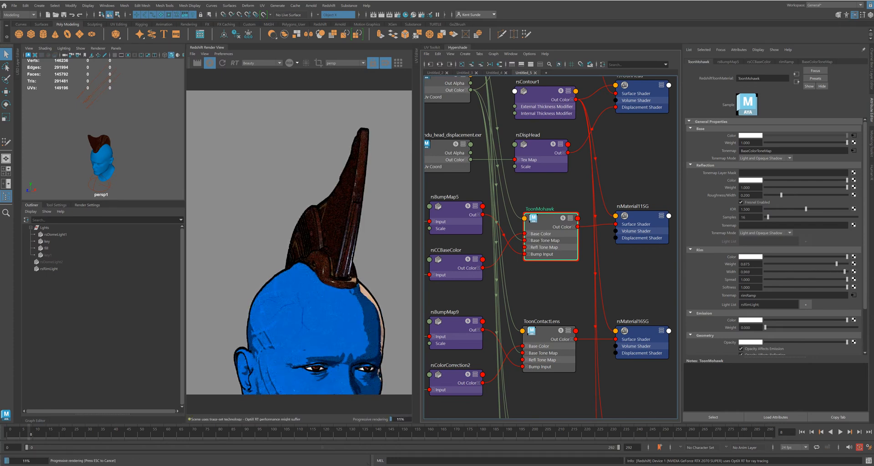
pyautogui.moveTo(844, 271); pyautogui.dragTo(816, 272)
# Switch the viewport to the persp camera and orbit around the mohawk to check its rim lighting
pyautogui.click(115, 48)
pyautogui.moveTo(137, 55)
pyautogui.click(191, 62)
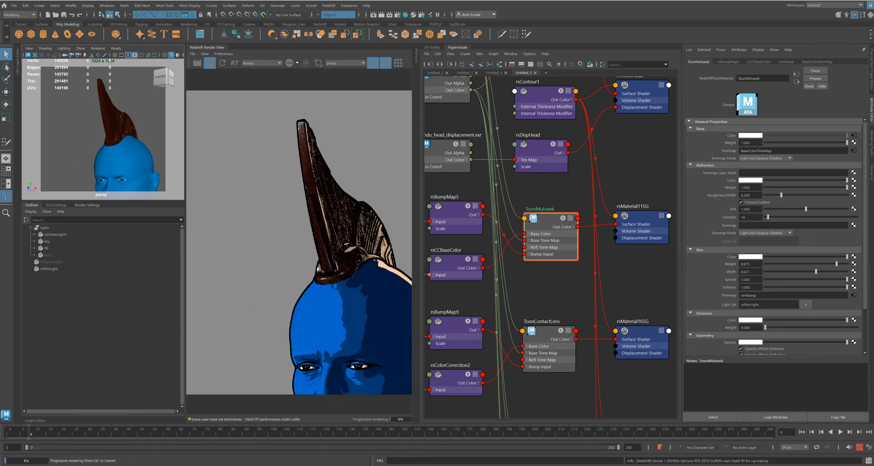
pyautogui.keyDown('alt'); pyautogui.moveTo(102, 137); pyautogui.dragTo(131, 137); pyautogui.keyUp('alt')
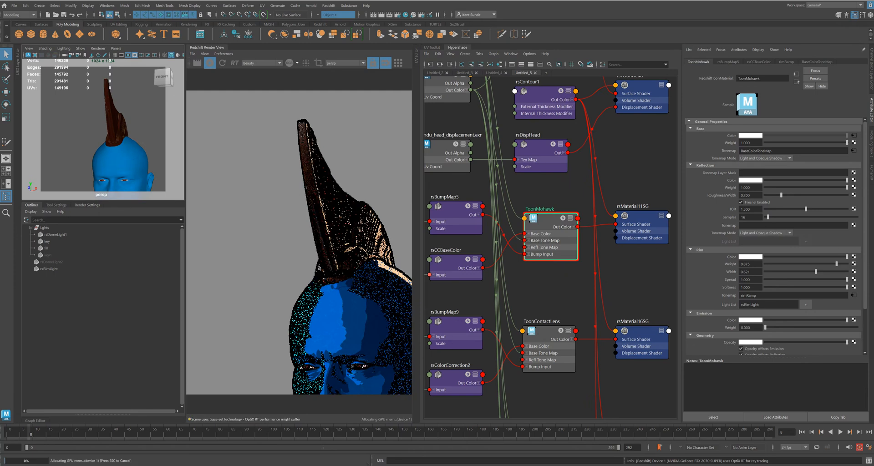
# Orbit around the head to inspect the toon shading and rim lighting from the front and both sides
pyautogui.keyDown('alt'); pyautogui.moveTo(130, 146); pyautogui.dragTo(125, 105, button='middle'); pyautogui.keyUp('alt')
pyautogui.keyDown('alt'); pyautogui.moveTo(125, 104); pyautogui.dragTo(108, 98); pyautogui.keyUp('alt')
pyautogui.keyDown('alt'); pyautogui.moveTo(108, 113); pyautogui.dragTo(110, 122, button='middle'); pyautogui.keyUp('alt')
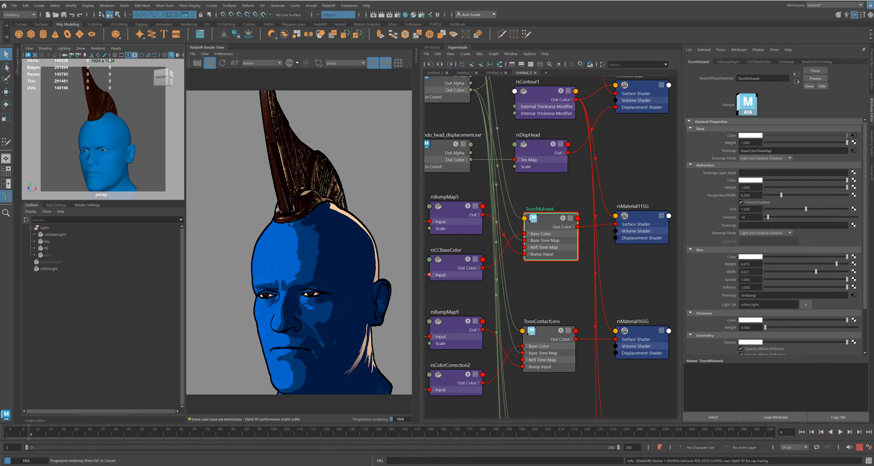
pyautogui.keyDown('alt'); pyautogui.moveTo(105, 120); pyautogui.dragTo(132, 120); pyautogui.keyUp('alt')
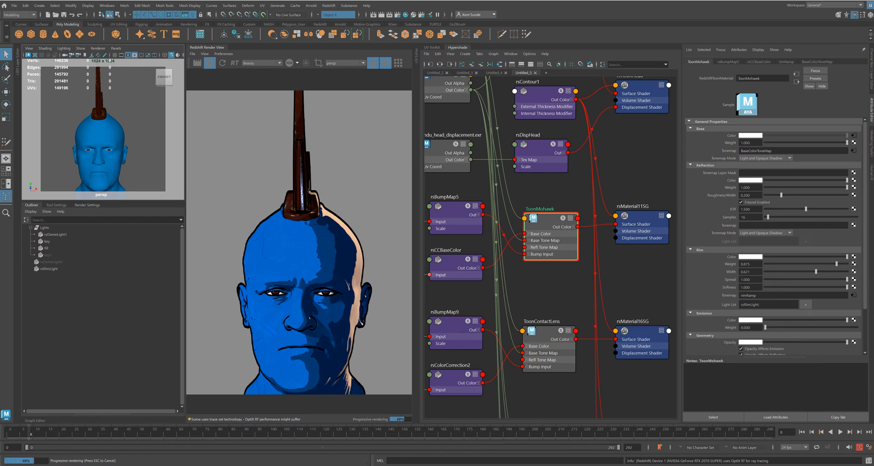
pyautogui.keyDown('alt'); pyautogui.moveTo(94, 137); pyautogui.dragTo(125, 142); pyautogui.keyUp('alt')
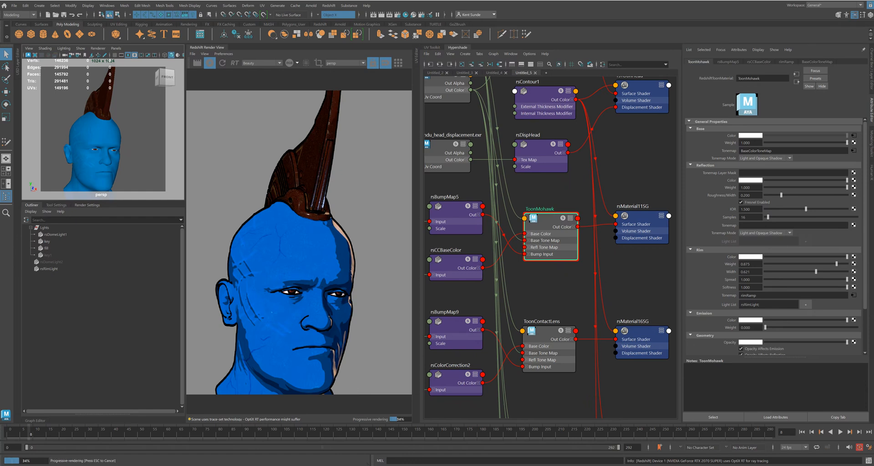
# Select the head mesh and raise its Redshift tessellation's Maximum Subdivisions to 8
pyautogui.click(96, 136)
pyautogui.click(701, 159)
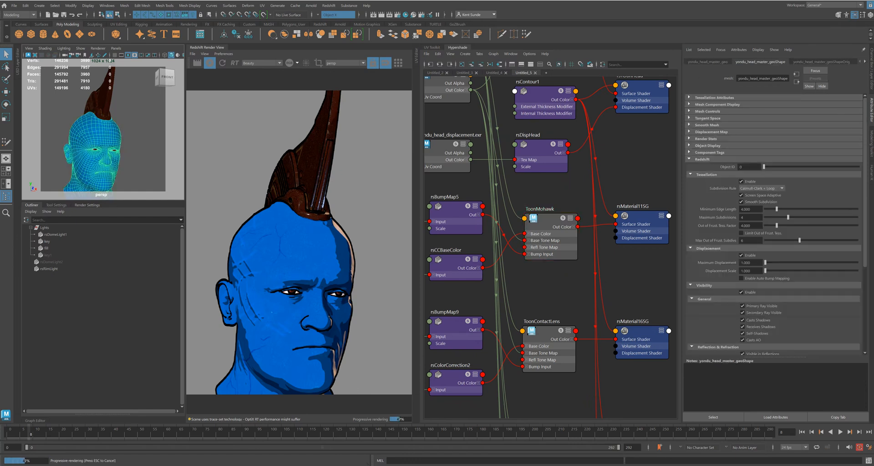
pyautogui.moveTo(788, 218); pyautogui.dragTo(799, 218)
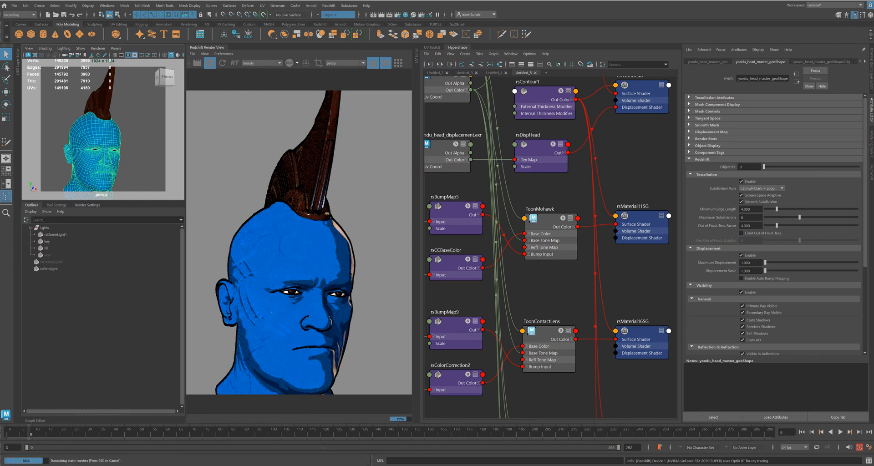
pyautogui.moveTo(799, 217); pyautogui.dragTo(810, 217)
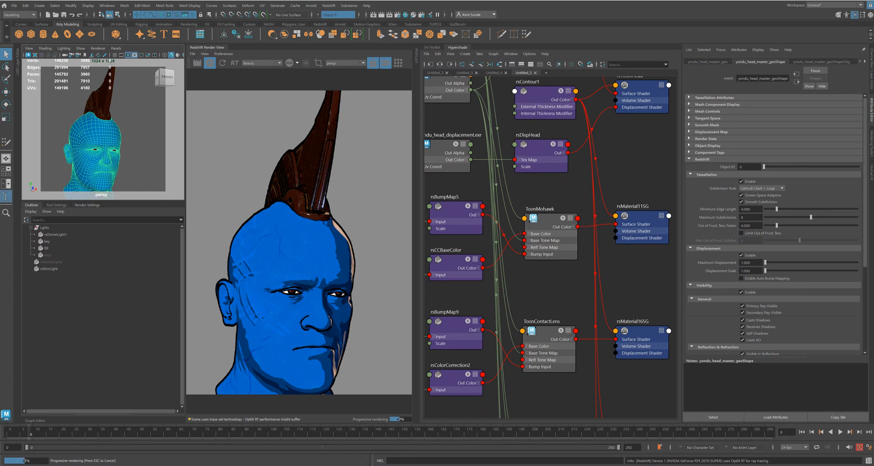
# Lower the ToonMohawk material's reflection weight to 0.593
pyautogui.click(549, 218)
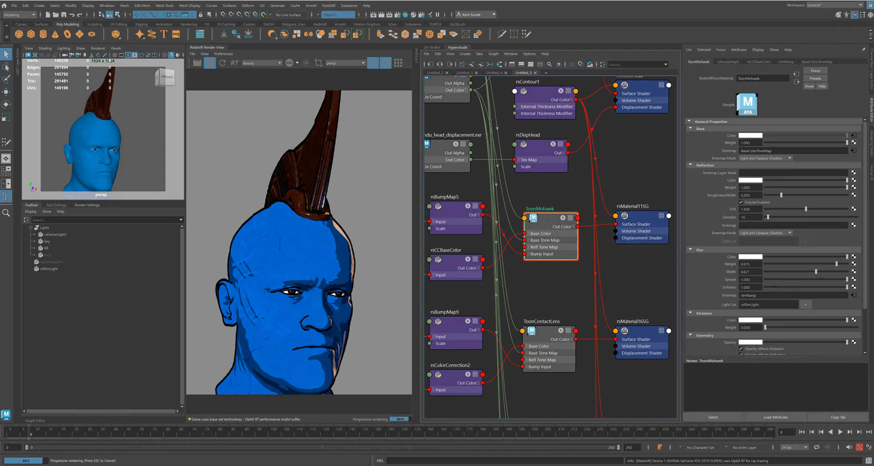
pyautogui.moveTo(846, 187); pyautogui.dragTo(811, 188)
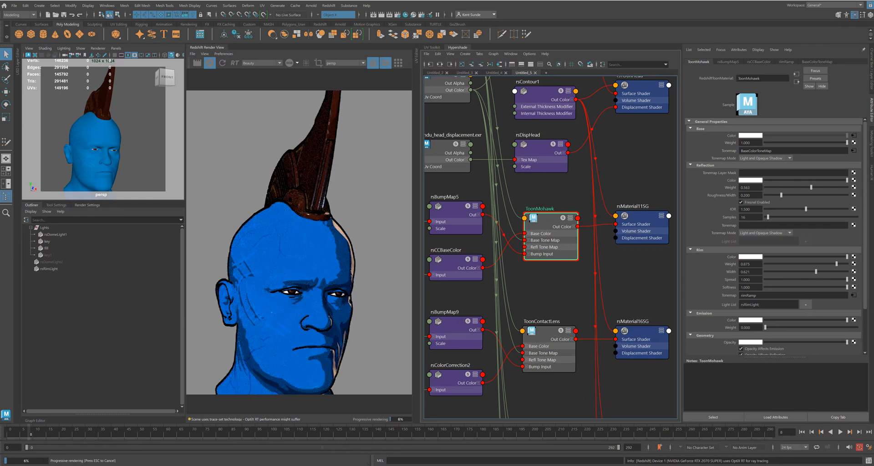
pyautogui.moveTo(810, 187); pyautogui.dragTo(813, 187)
# Create a Redshift physical light and set its light type to Spot
pyautogui.click(39, 6)
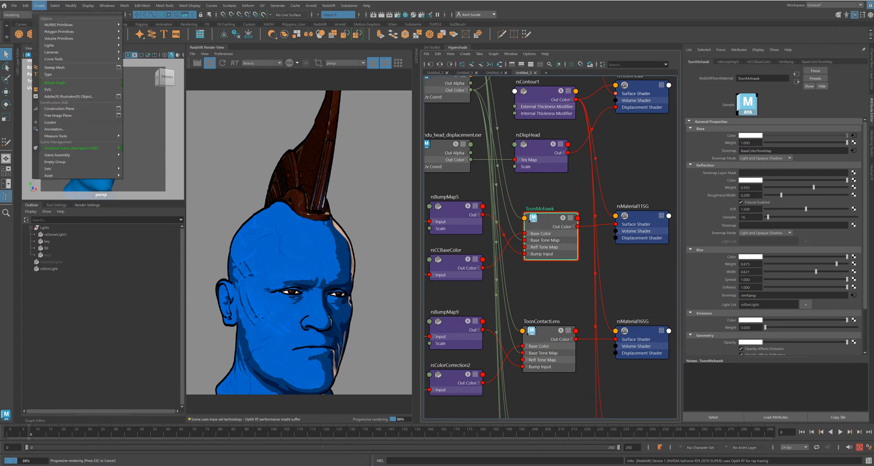
pyautogui.moveTo(82, 45)
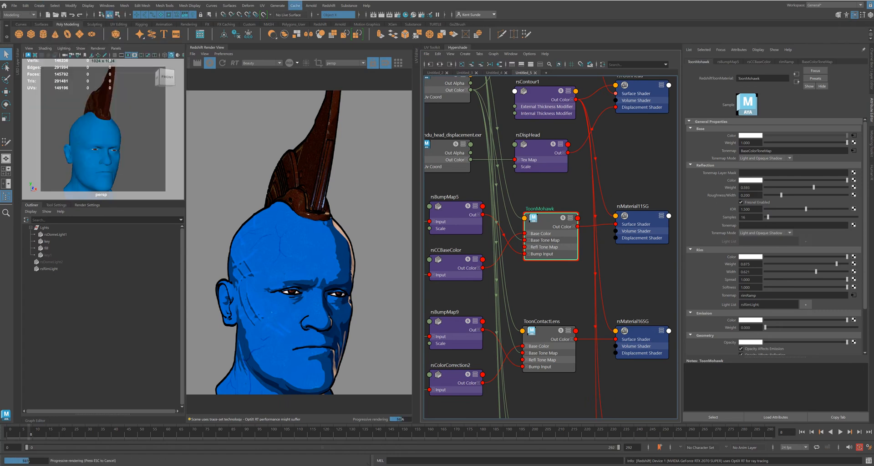
pyautogui.moveTo(328, 5)
pyautogui.moveTo(345, 55)
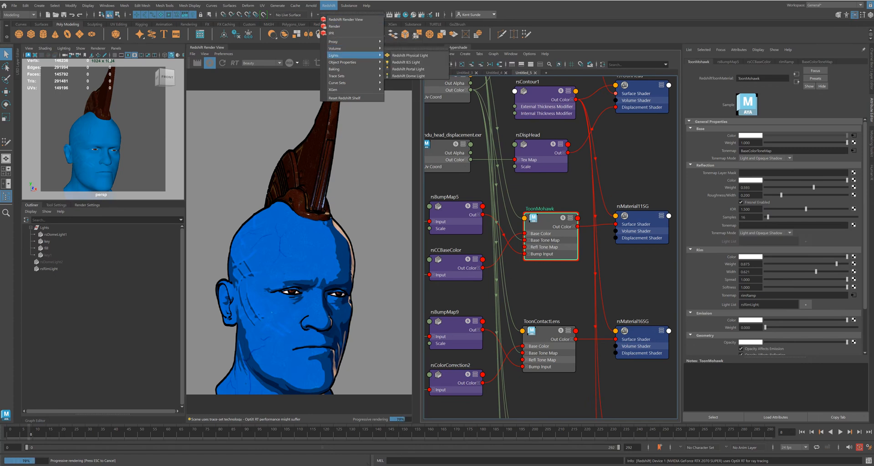
pyautogui.click(410, 55)
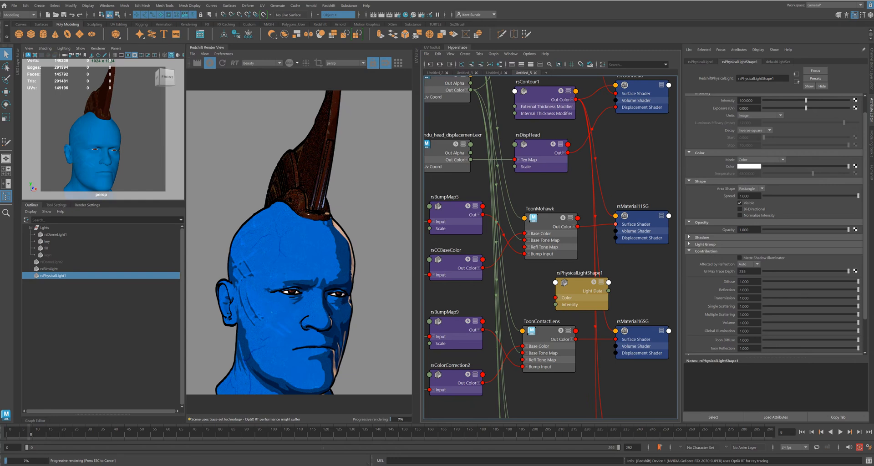
pyautogui.click(750, 104)
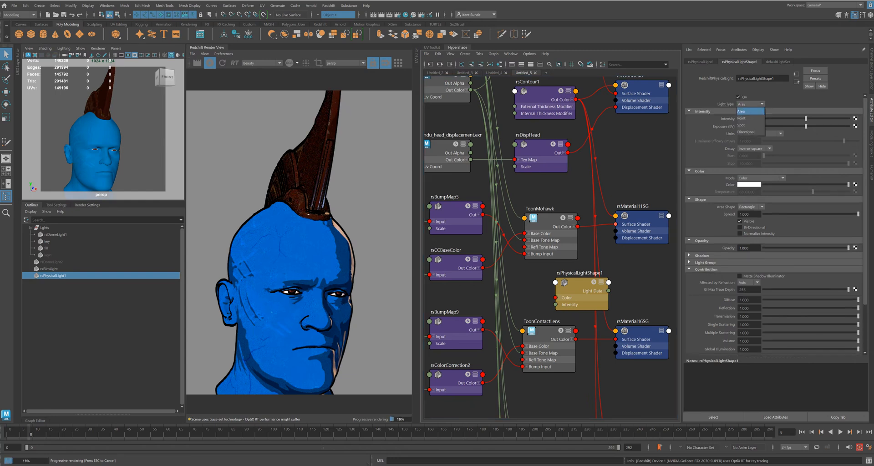
pyautogui.click(750, 124)
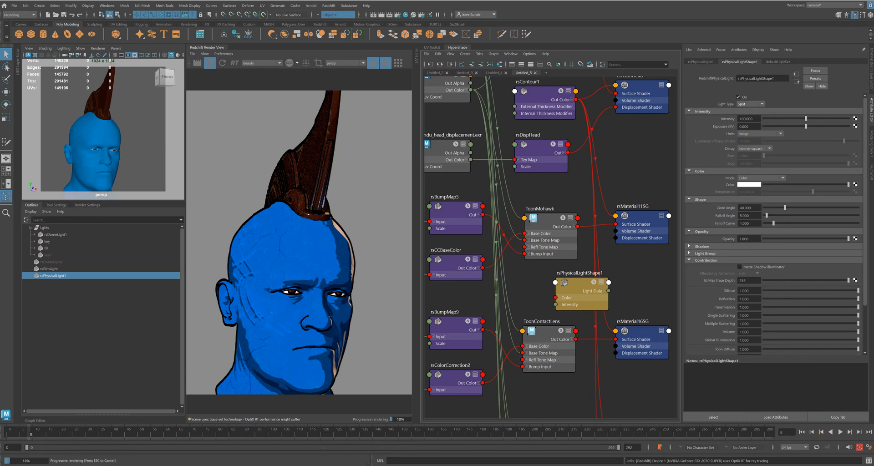
# Look through the new spot light and position it away from the head, aimed at the mohawk from above and to the side
pyautogui.click(116, 48)
pyautogui.moveTo(137, 55)
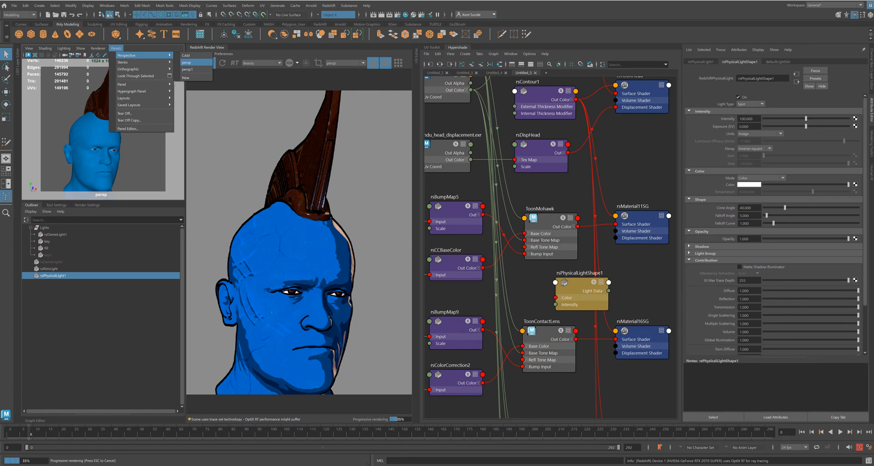
pyautogui.click(136, 76)
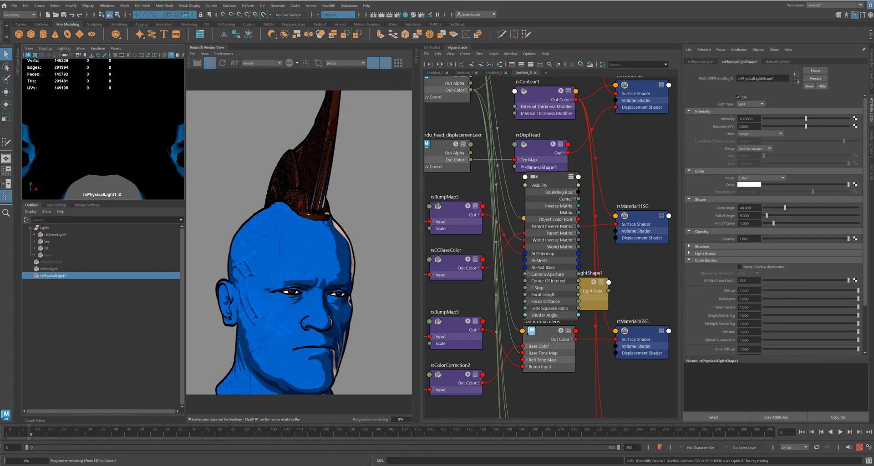
pyautogui.scroll(-5, 103, 129)
pyautogui.keyDown('alt'); pyautogui.moveTo(93, 121); pyautogui.dragTo(132, 154); pyautogui.keyUp('alt')
pyautogui.scroll(-3, 122, 140)
pyautogui.scroll(3, 113, 145)
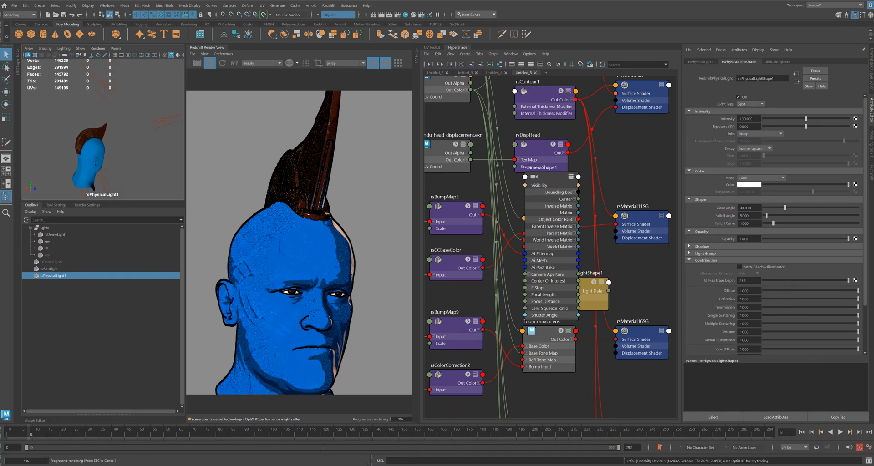
# Try an exposure of 30 on the spot light and settle on 11.321
pyautogui.doubleClick(745, 126)
pyautogui.write('30')
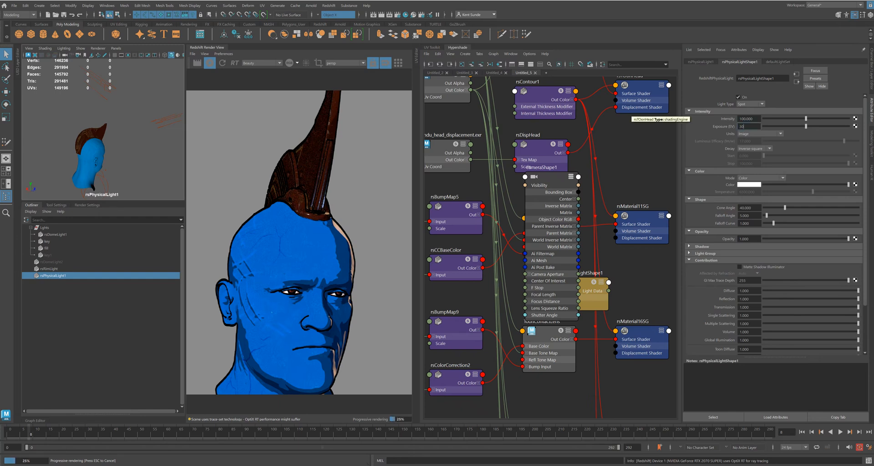
pyautogui.press('Return')
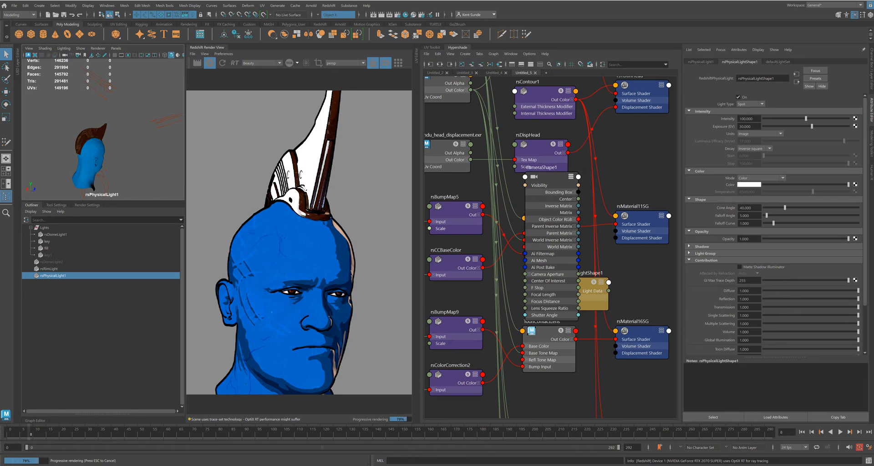
pyautogui.moveTo(811, 126); pyautogui.dragTo(789, 126)
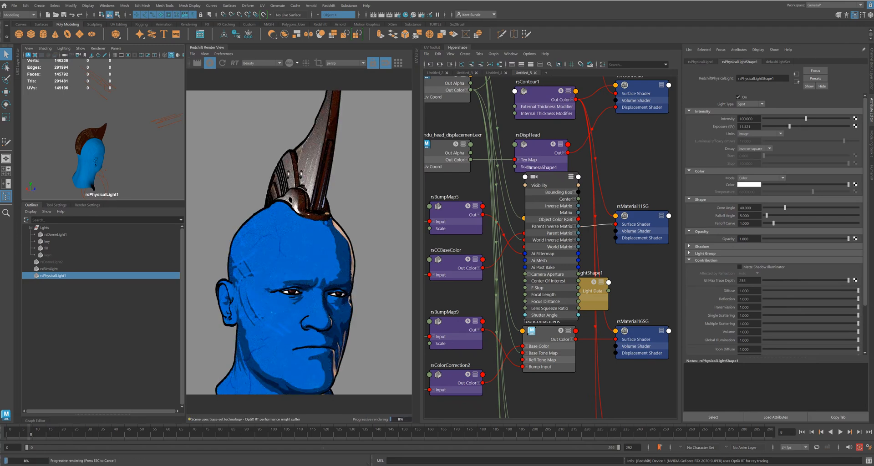
# Remove the cameraShape1 and rsPhysicalLightShape1 nodes from the material graph
pyautogui.click(551, 178)
pyautogui.press('Delete')
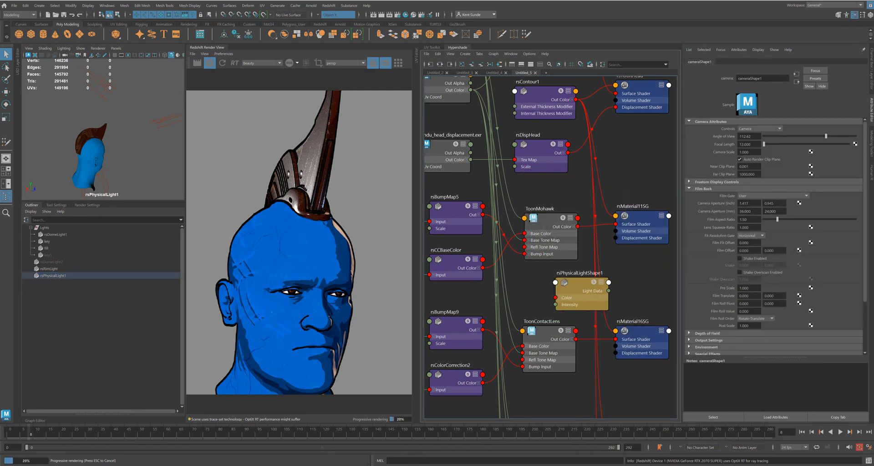
pyautogui.moveTo(581, 291); pyautogui.dragTo(714, 289)
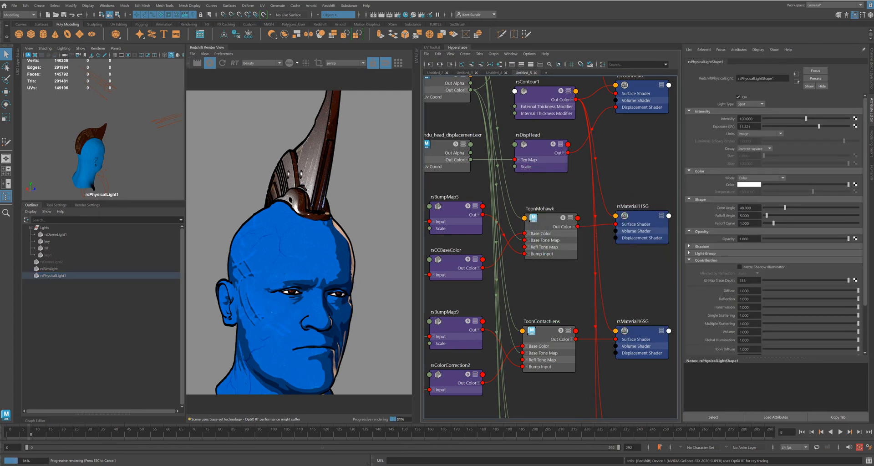
# Add a ramp texture to the graph and place it just below the ToonMohawk node
pyautogui.moveTo(548, 218); pyautogui.dragTo(555, 216)
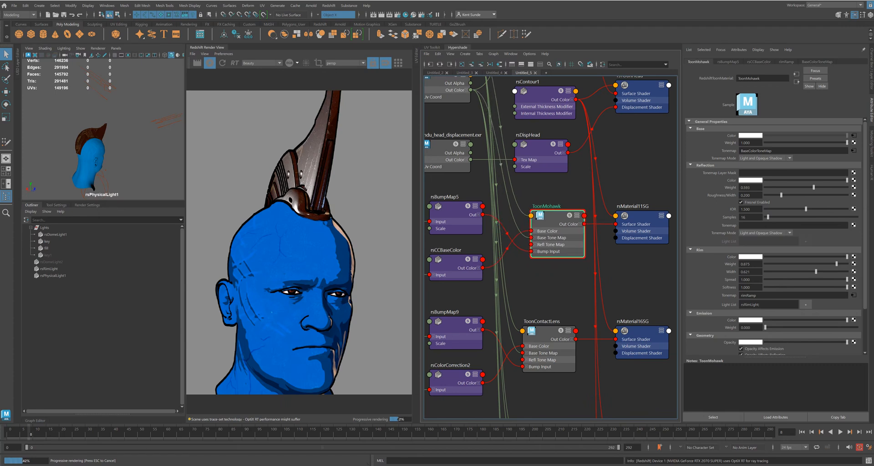
pyautogui.moveTo(567, 295); pyautogui.dragTo(655, 303)
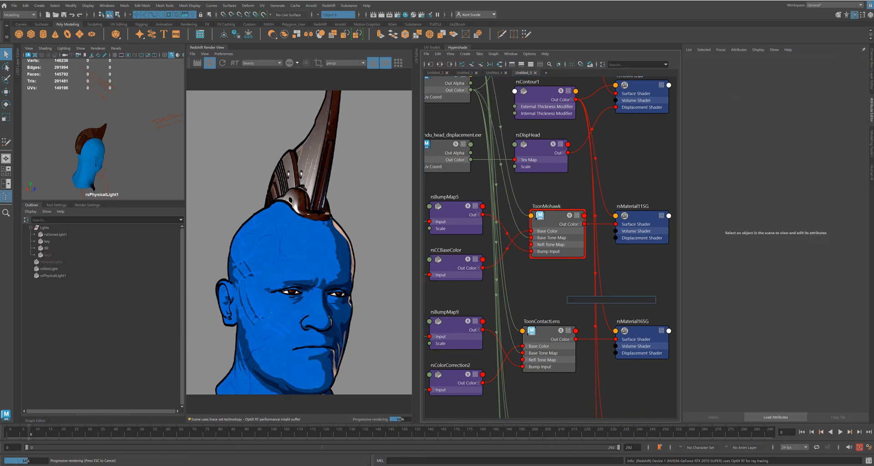
pyautogui.write('ramp')
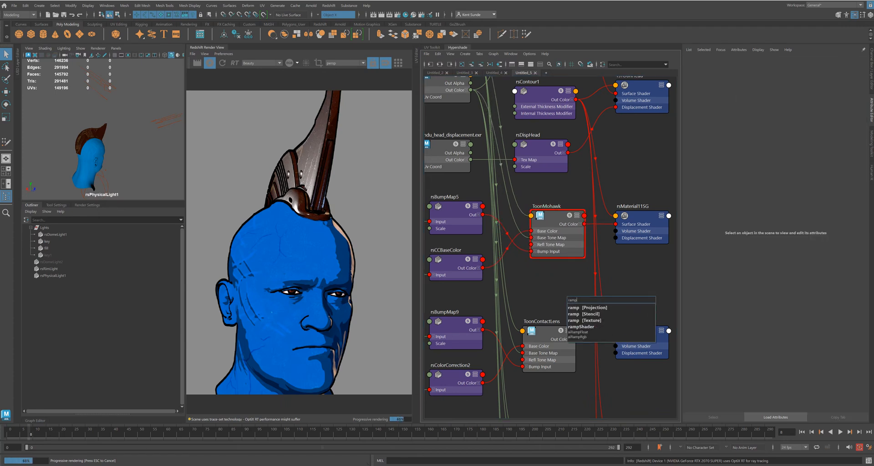
pyautogui.press('Return')
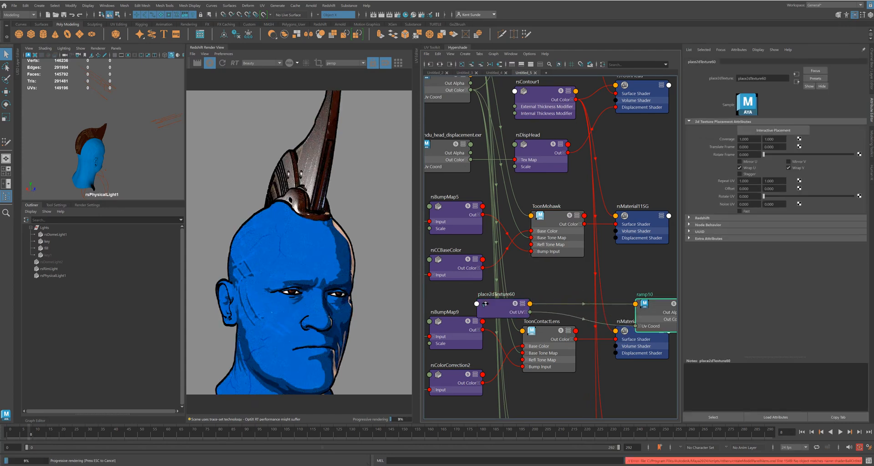
pyautogui.moveTo(656, 304); pyautogui.dragTo(539, 284)
# Rename the new ramp RimToneMap and connect it to the ToonMohawk material's reflection tonemap
pyautogui.click(554, 221)
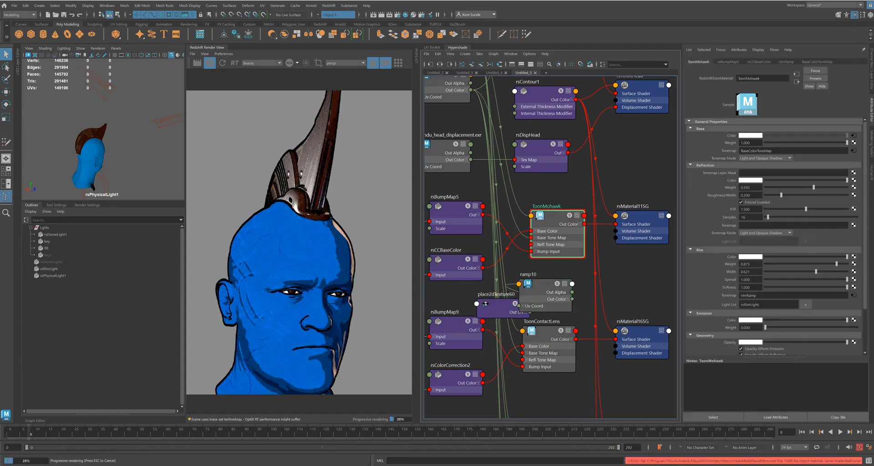
pyautogui.doubleClick(528, 274)
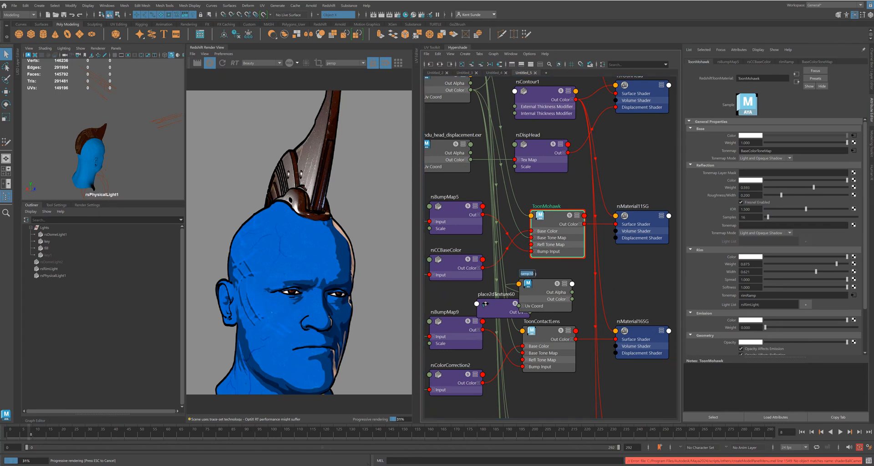
pyautogui.write('Rim')
pyautogui.write('ToneMap')
pyautogui.press('Return')
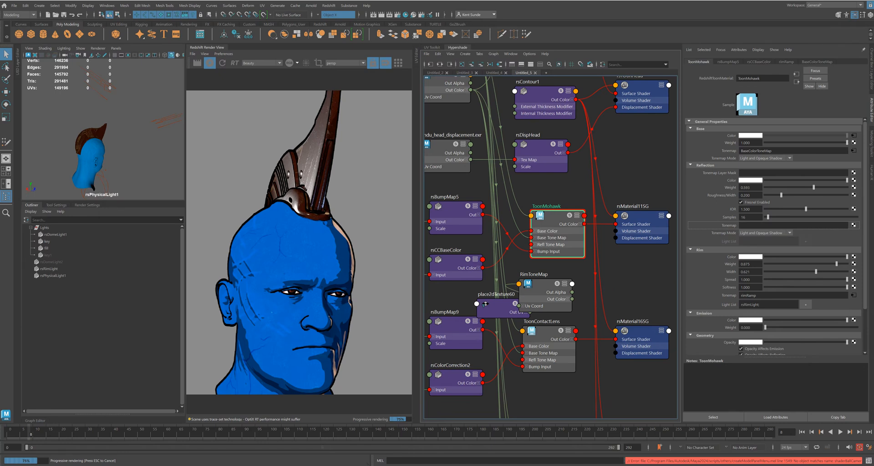
pyautogui.moveTo(528, 284); pyautogui.dragTo(774, 225, button='middle')
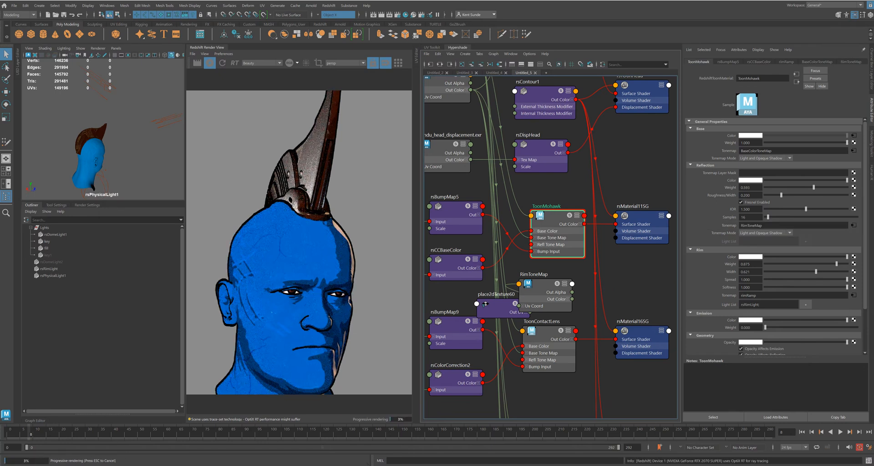
# Rename the RimToneMap ramp as ReflectionToneMap
pyautogui.click(543, 286)
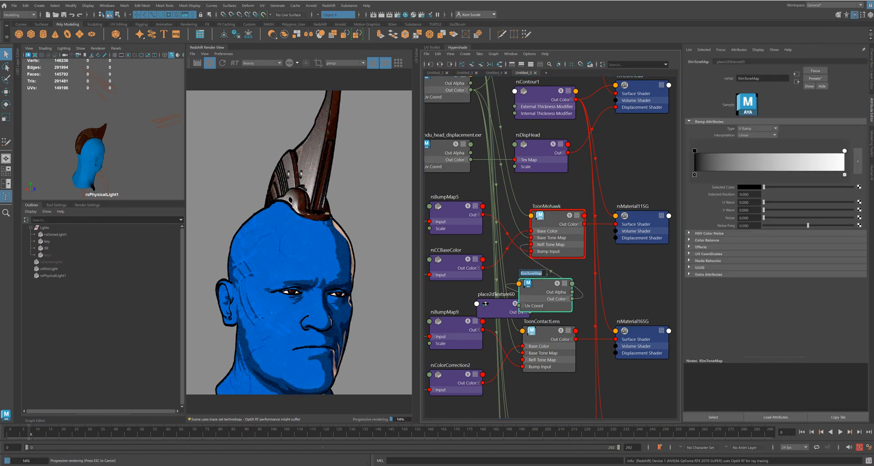
pyautogui.moveTo(535, 273); pyautogui.dragTo(497, 274)
pyautogui.write('Reflection')
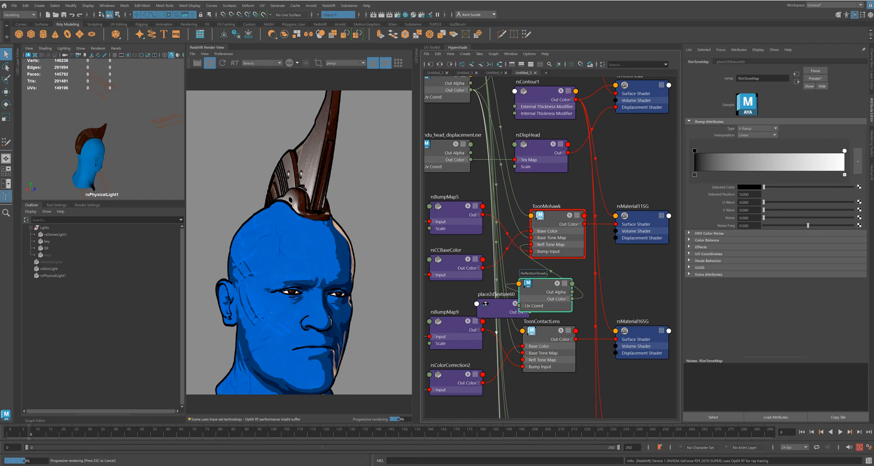
pyautogui.press('Return')
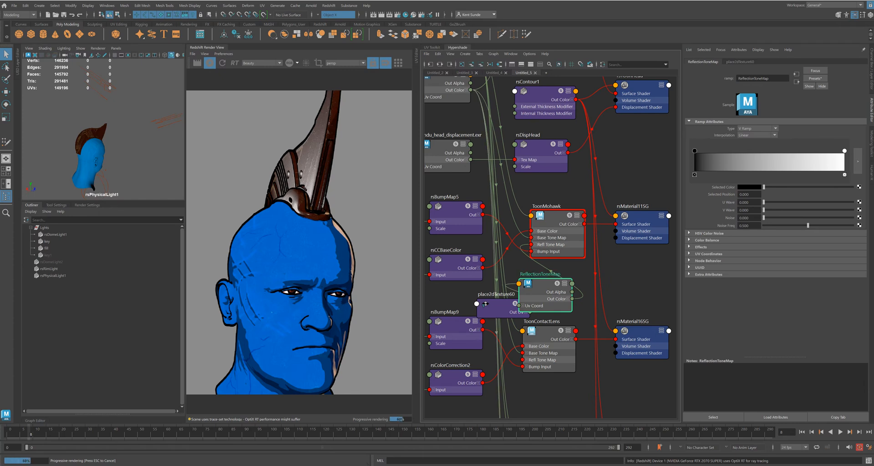
# Set the ReflectionToneMap ramp's interpolation to None and move its white marker to position 0.432
pyautogui.click(756, 136)
pyautogui.click(751, 141)
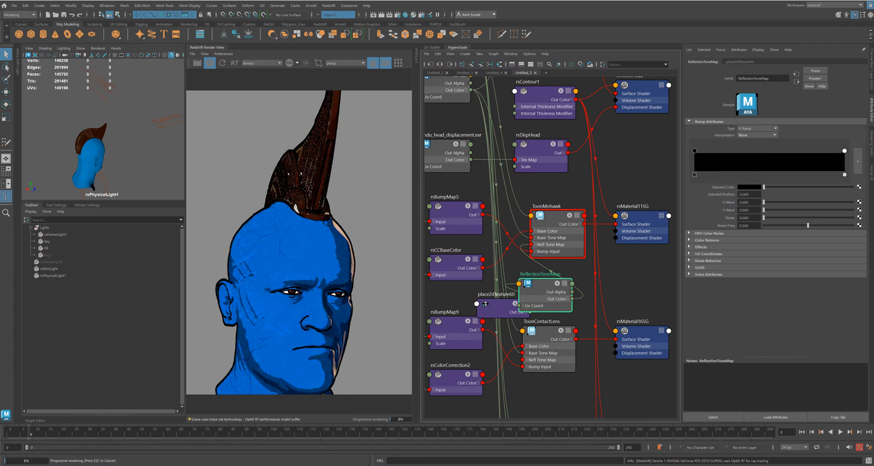
pyautogui.moveTo(844, 150)
pyautogui.mouseDown()
pyautogui.moveTo(758, 151)
pyautogui.moveTo(766, 151)
pyautogui.mouseUp()
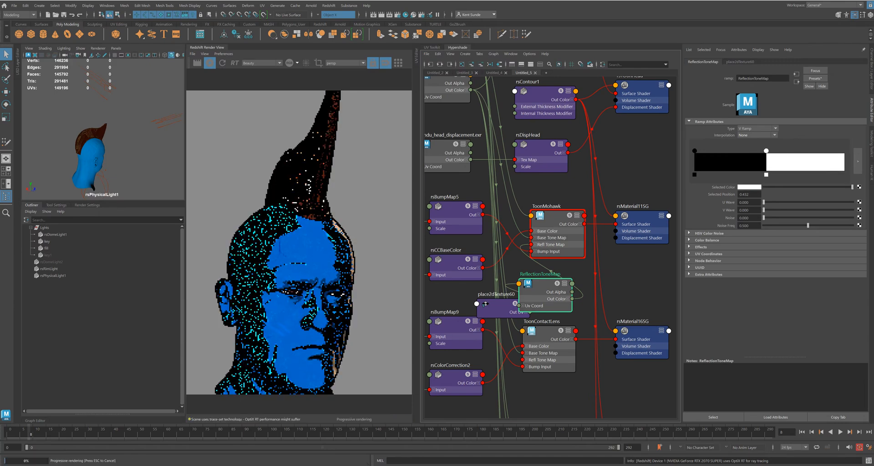
# Set the ToonMohawk material's reflection weight to about 0.705 and its reflection roughness to about 0.384
pyautogui.click(694, 151)
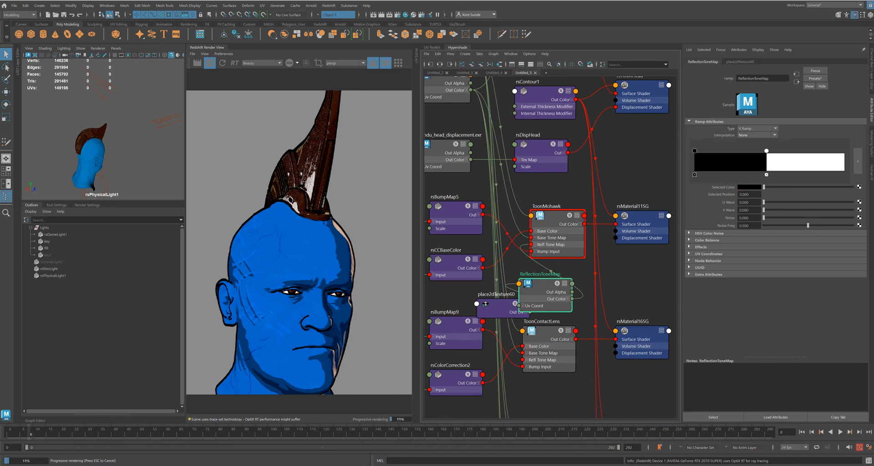
pyautogui.click(551, 215)
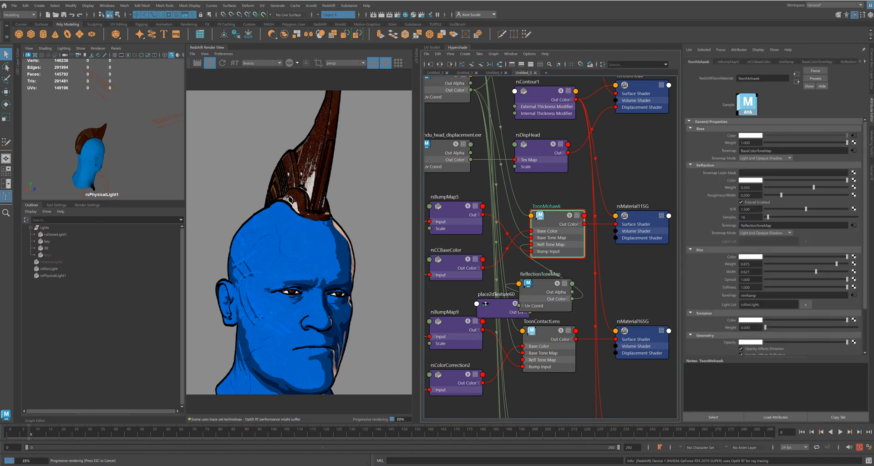
pyautogui.moveTo(813, 187); pyautogui.dragTo(795, 195)
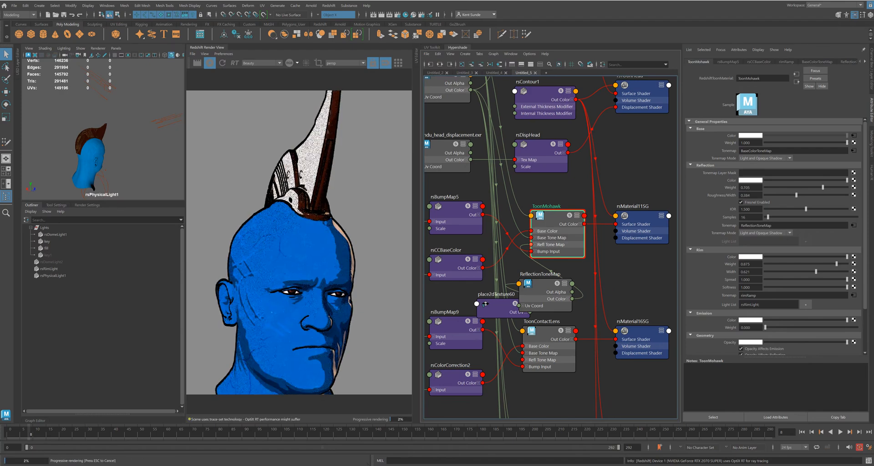
# Color the ReflectionToneMap ramp's white marker salmon pink and move it to about position 0.629
pyautogui.click(853, 225)
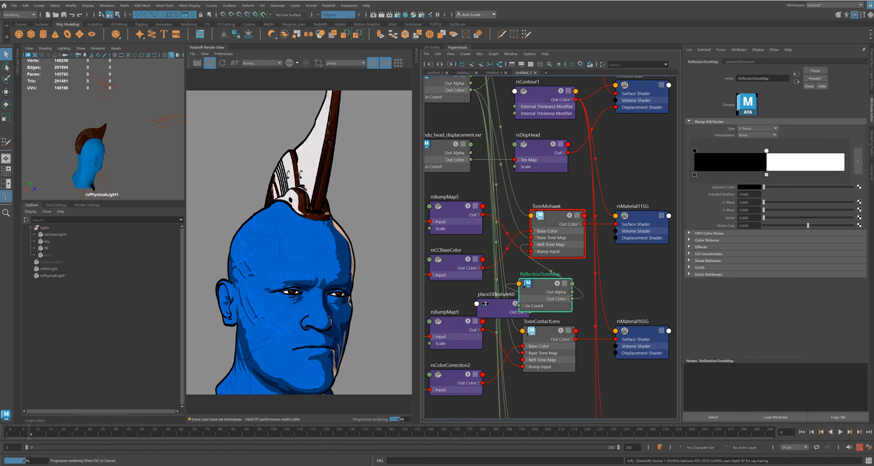
pyautogui.click(766, 150)
pyautogui.click(748, 187)
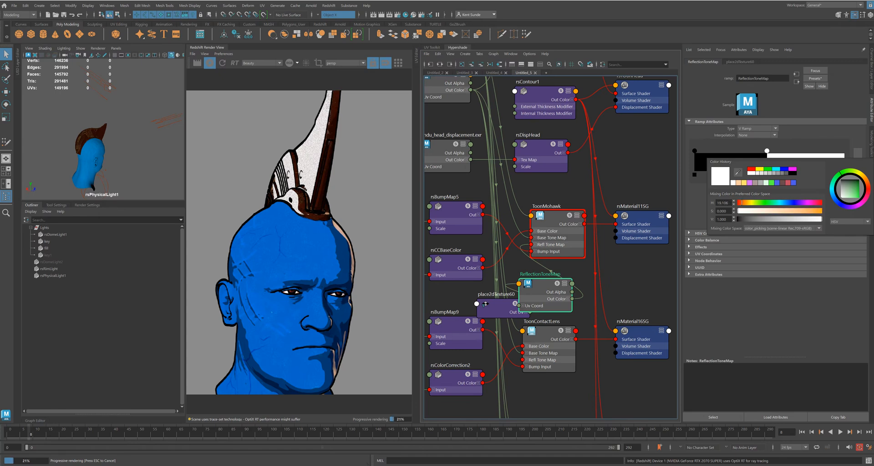
pyautogui.click(738, 183)
pyautogui.moveTo(799, 210); pyautogui.dragTo(801, 210)
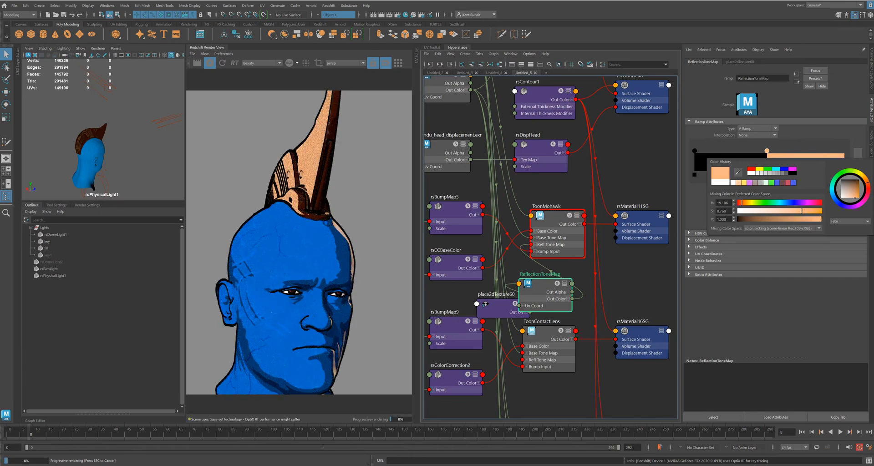
pyautogui.moveTo(741, 203); pyautogui.dragTo(738, 203)
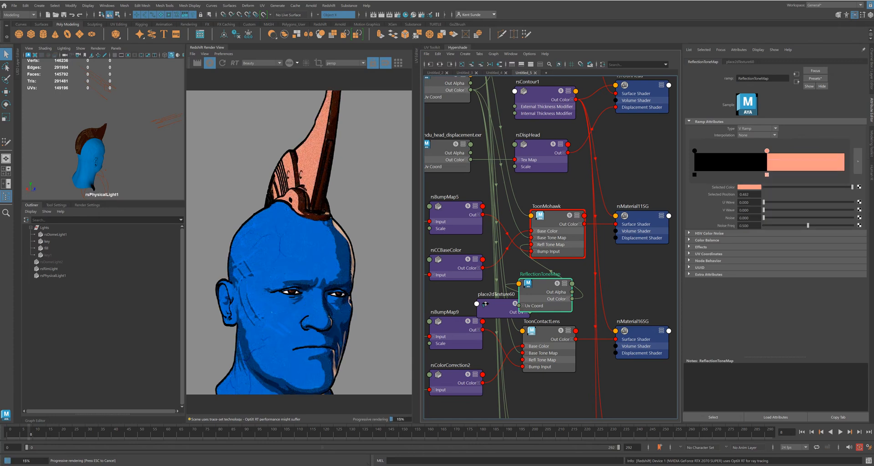
pyautogui.moveTo(766, 151); pyautogui.dragTo(789, 150)
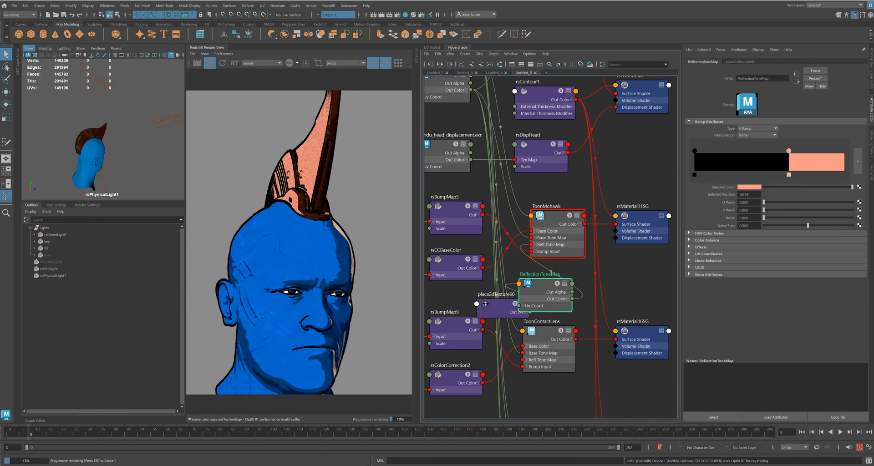
# Set rsPhysicalLight1's exposure to about 9.09 and its cone angle to about 49.5
pyautogui.click(29, 47)
pyautogui.click(42, 61)
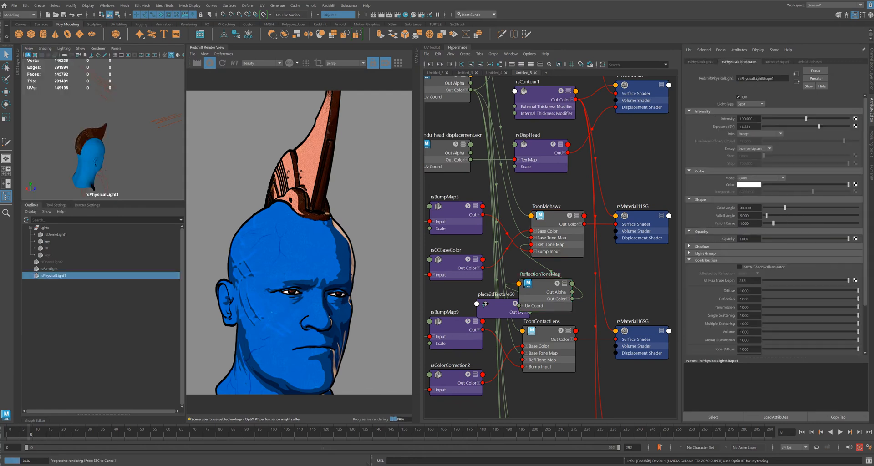
pyautogui.moveTo(819, 126); pyautogui.dragTo(812, 126)
pyautogui.moveTo(784, 208)
pyautogui.mouseDown()
pyautogui.moveTo(770, 207)
pyautogui.moveTo(788, 207)
pyautogui.mouseUp()
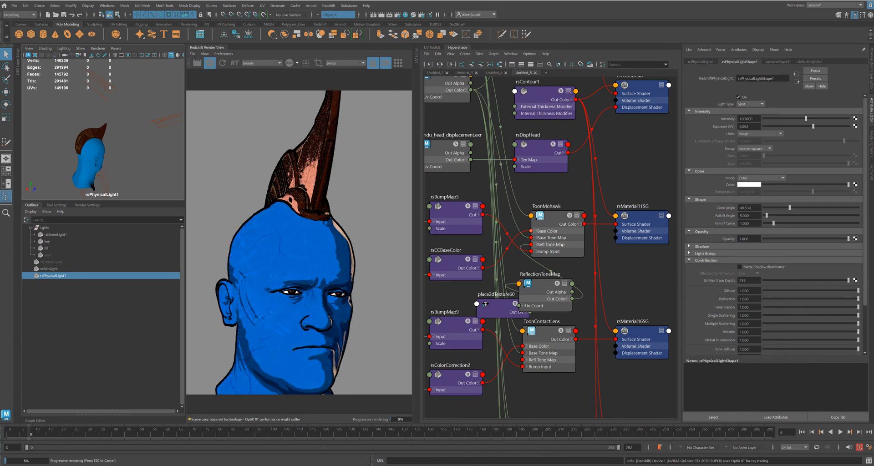
# Set the reflection tonemap mode of the ToonMohawk material to Stylized
pyautogui.click(554, 216)
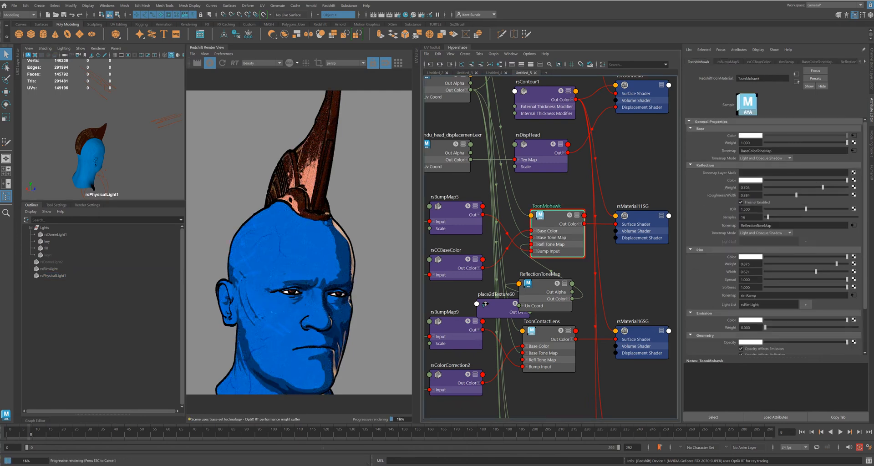
pyautogui.click(764, 233)
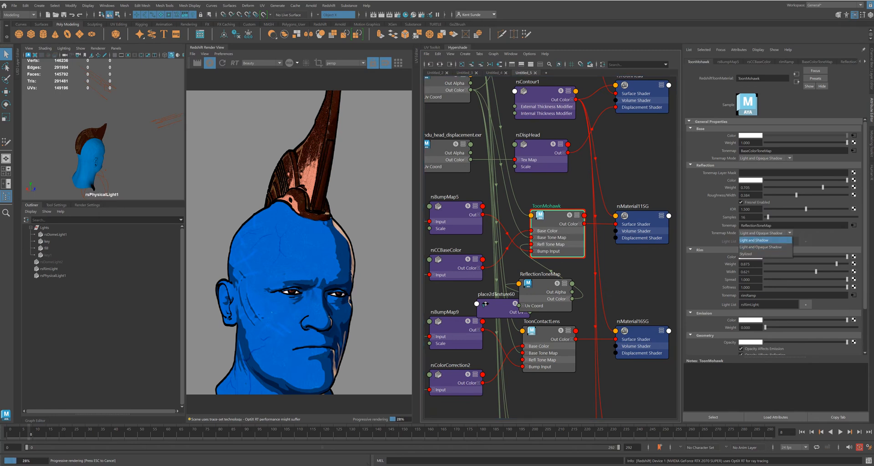
pyautogui.click(756, 240)
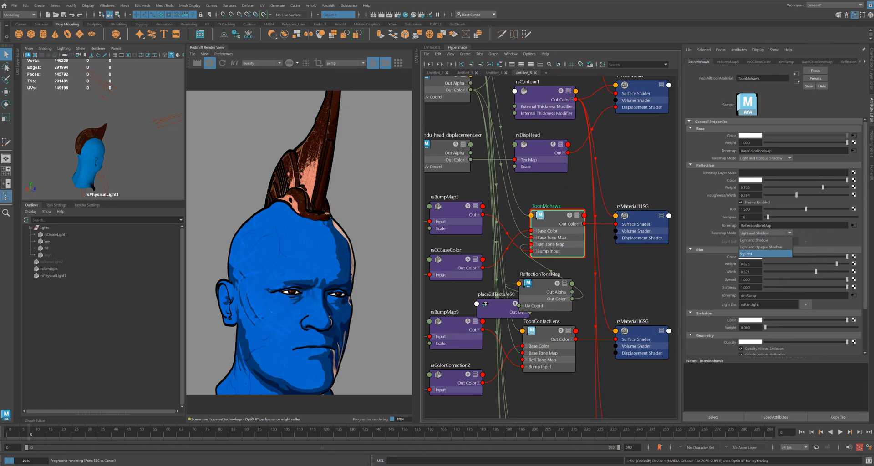
pyautogui.click(756, 254)
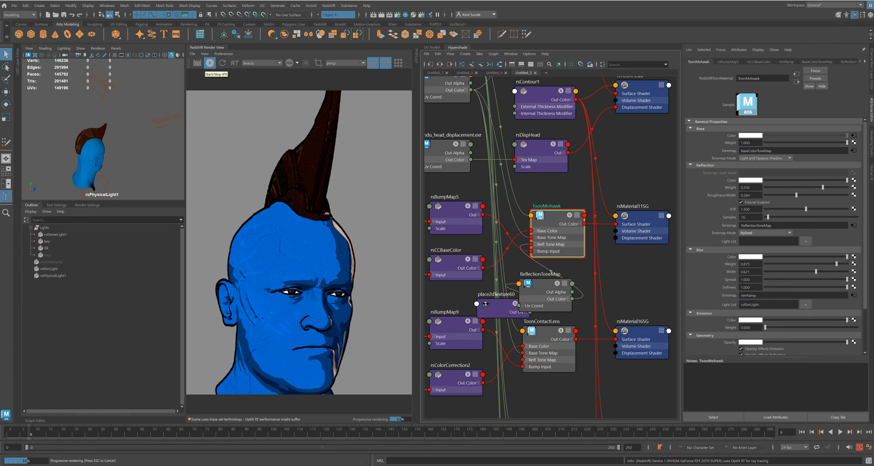
# Stop the interactive render and add rsPhysicalLight1 to the reflection light list of ToonMohawk
pyautogui.click(210, 63)
pyautogui.click(29, 49)
pyautogui.click(43, 61)
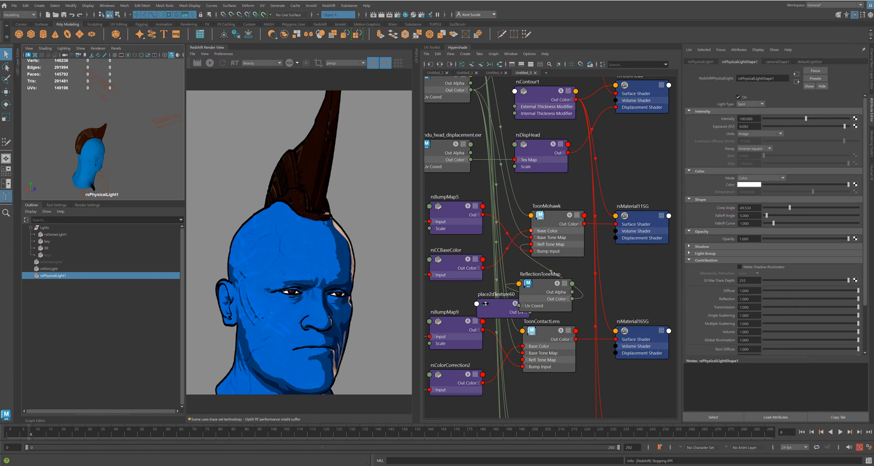
pyautogui.moveTo(540, 216); pyautogui.dragTo(746, 185, button='middle')
pyautogui.click(855, 184)
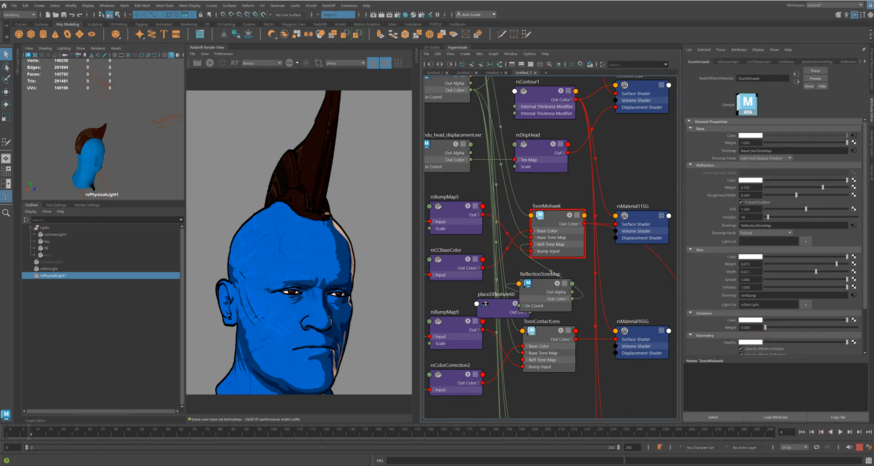
pyautogui.click(806, 241)
# Break the connection between ToonMohawk's output color and the color attribute of rsPhysicalLight1
pyautogui.click(29, 48)
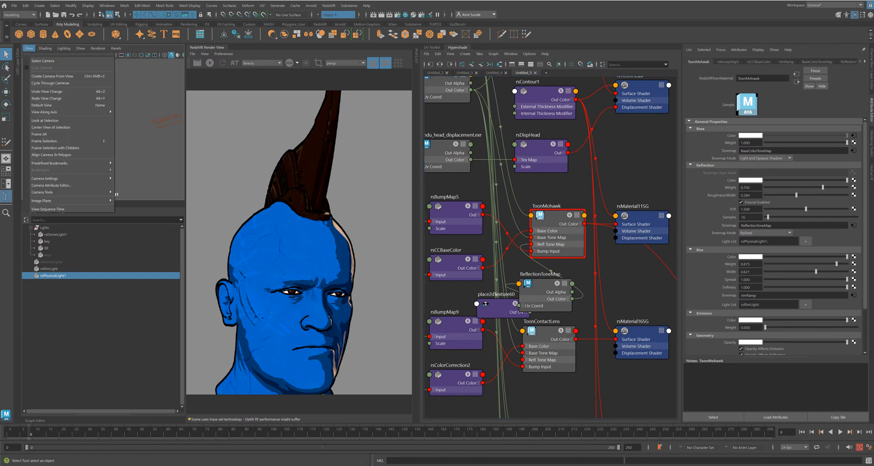
pyautogui.click(50, 60)
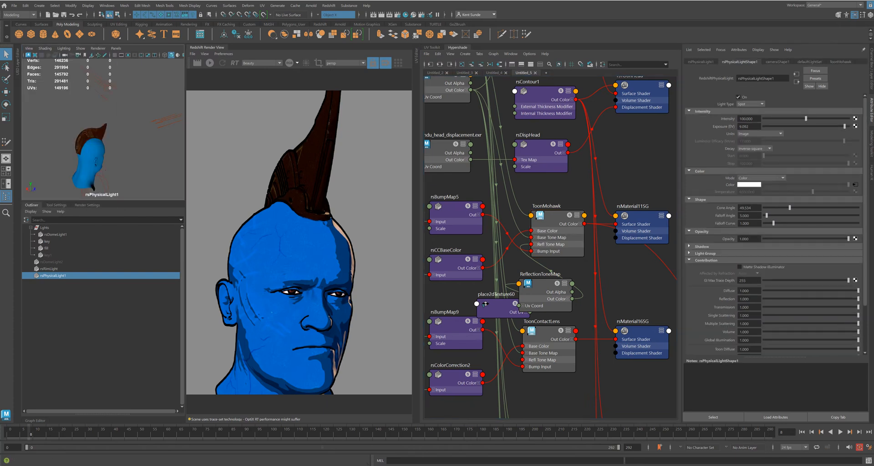
pyautogui.rightClick(740, 184)
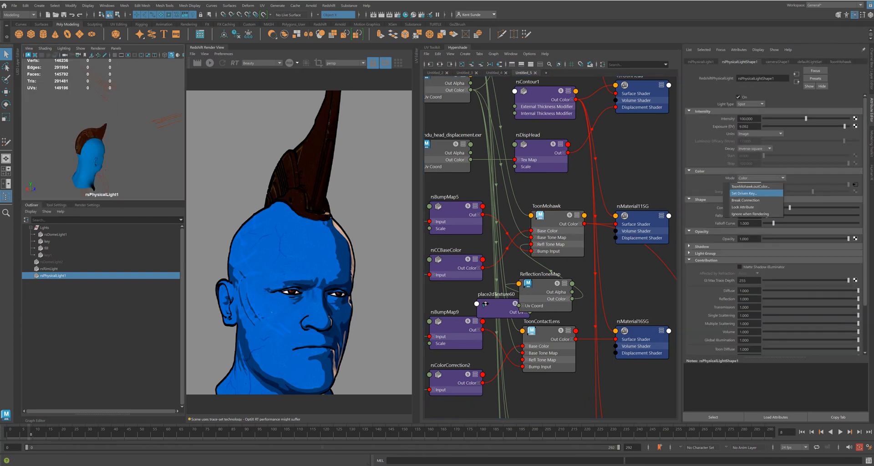
pyautogui.click(744, 200)
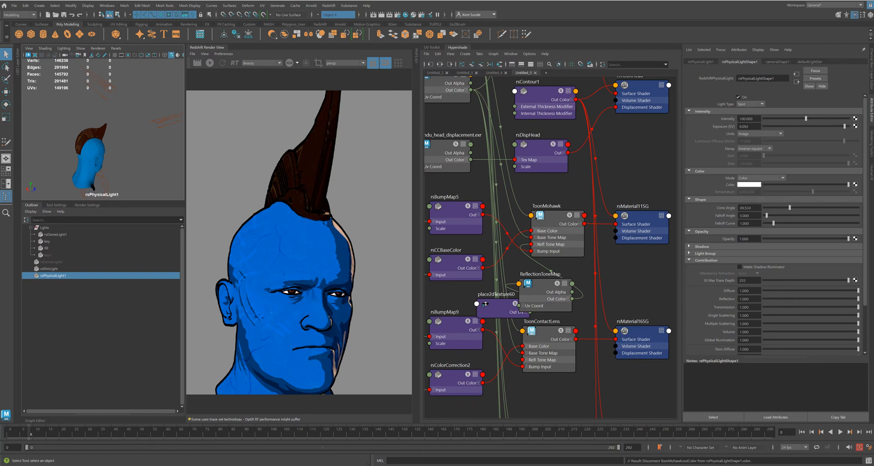
pyautogui.click(160, 129)
pyautogui.click(166, 121)
pyautogui.click(445, 154)
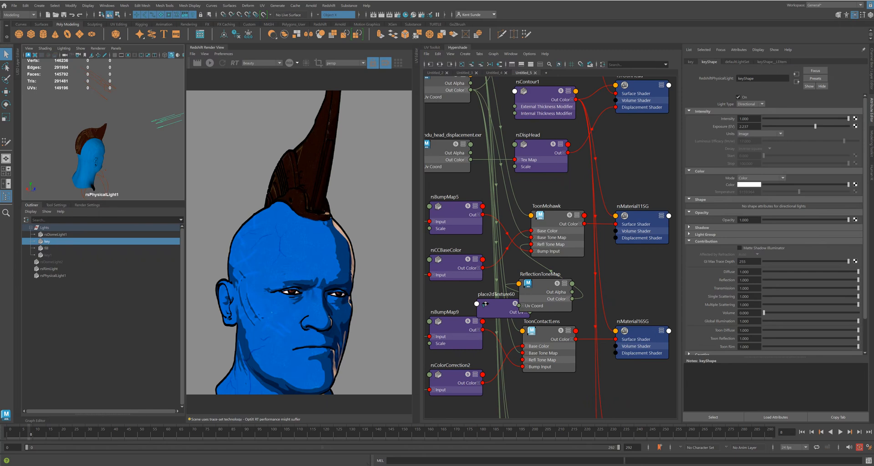
pyautogui.click(554, 223)
pyautogui.keyDown('shift'); pyautogui.click(444, 152); pyautogui.keyUp('shift')
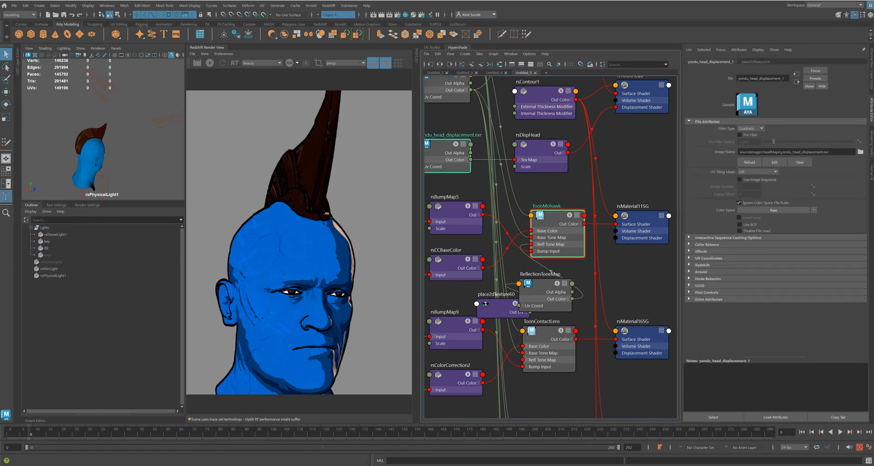
pyautogui.click(546, 187)
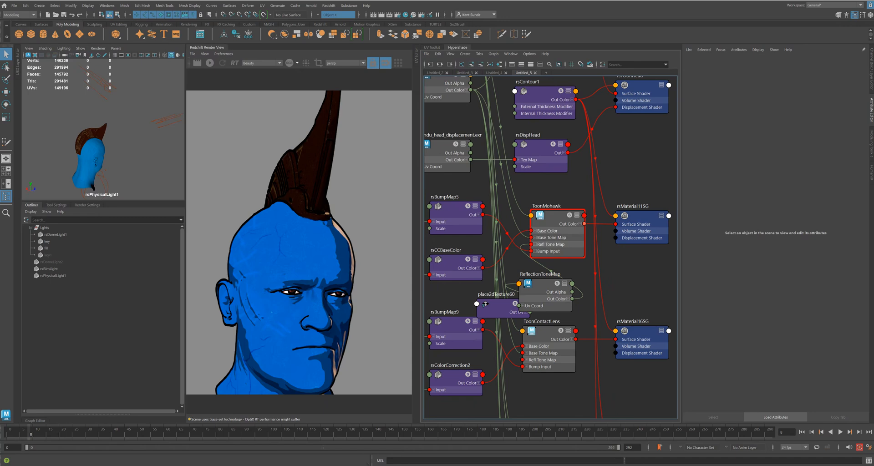
# Restart the interactive render and set ToonMohawk's reflection roughness to about 0.496
pyautogui.click(557, 218)
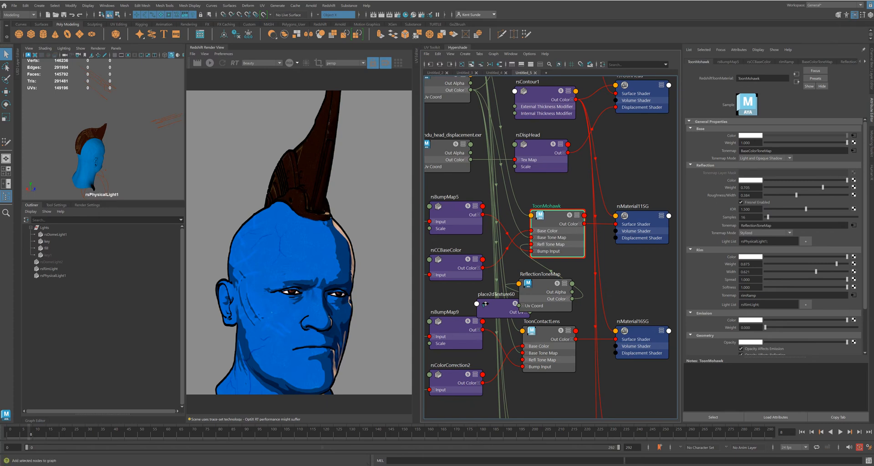
pyautogui.click(210, 63)
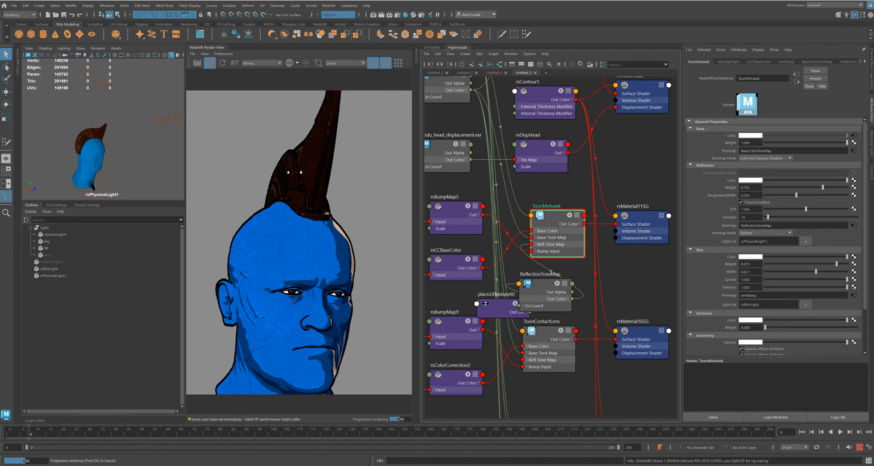
pyautogui.moveTo(795, 195)
pyautogui.mouseDown()
pyautogui.moveTo(783, 196)
pyautogui.moveTo(805, 196)
pyautogui.mouseUp()
# Reposition rsPhysicalLight1 around and farther from the head through its own view, and set its exposure to about 4.34
pyautogui.moveTo(97, 151)
pyautogui.keyDown('alt'); pyautogui.mouseDown()
pyautogui.moveTo(116, 150)
pyautogui.moveTo(107, 156)
pyautogui.mouseUp(); pyautogui.keyUp('alt')
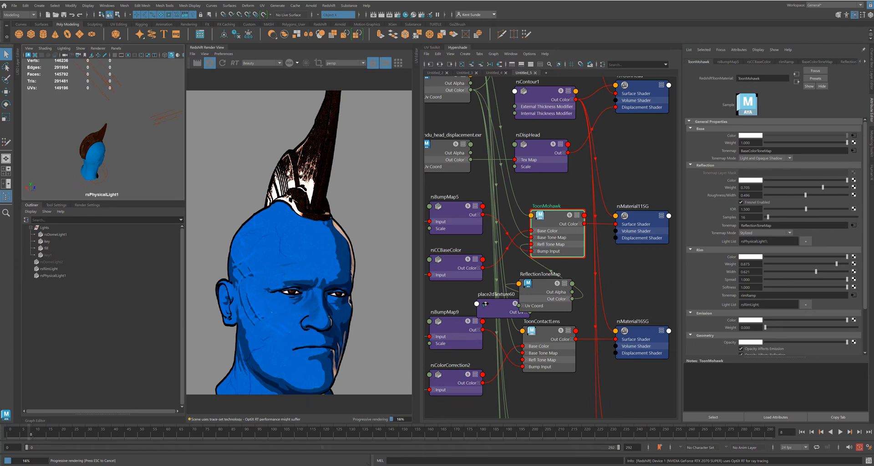
pyautogui.click(29, 48)
pyautogui.click(45, 60)
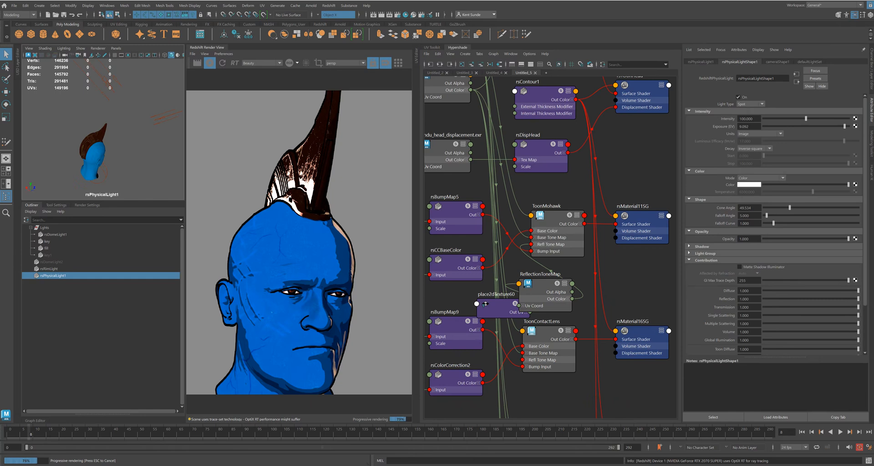
pyautogui.keyDown('alt'); pyautogui.moveTo(98, 150); pyautogui.dragTo(122, 142); pyautogui.keyUp('alt')
pyautogui.keyDown('alt'); pyautogui.moveTo(105, 145); pyautogui.dragTo(125, 145, button='right'); pyautogui.keyUp('alt')
pyautogui.moveTo(97, 145)
pyautogui.keyDown('alt'); pyautogui.mouseDown()
pyautogui.moveTo(125, 154)
pyautogui.moveTo(103, 157)
pyautogui.moveTo(106, 168)
pyautogui.moveTo(97, 169)
pyautogui.moveTo(110, 134)
pyautogui.moveTo(120, 137)
pyautogui.moveTo(110, 139)
pyautogui.mouseUp(); pyautogui.keyUp('alt')
pyautogui.keyDown('alt'); pyautogui.moveTo(109, 139); pyautogui.dragTo(106, 145, button='middle'); pyautogui.keyUp('alt')
pyautogui.keyDown('alt'); pyautogui.moveTo(105, 145); pyautogui.dragTo(106, 152); pyautogui.keyUp('alt')
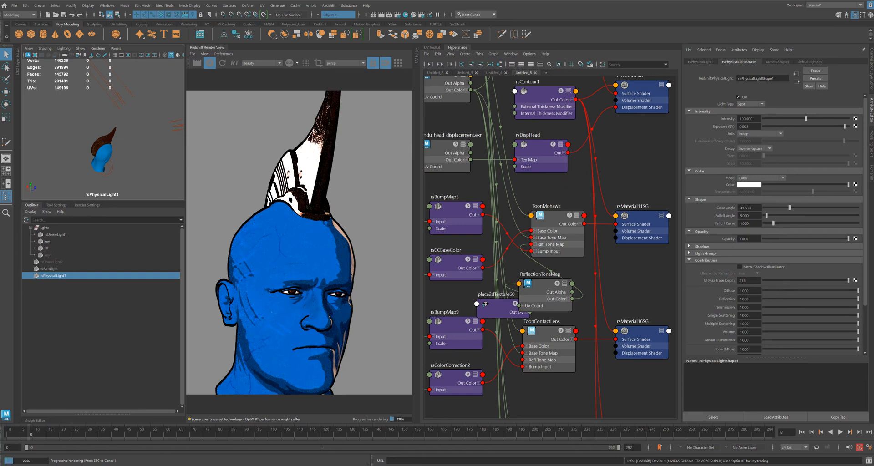
pyautogui.moveTo(844, 126); pyautogui.dragTo(824, 126)
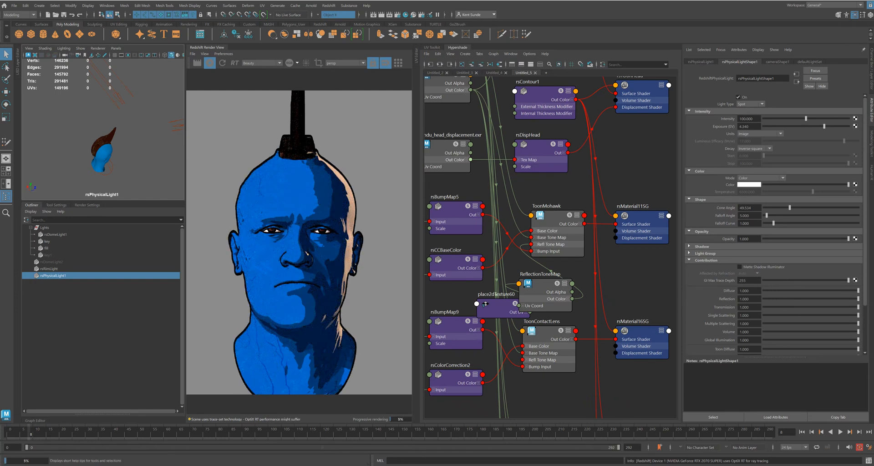
# Scrub to frame 76 and play the head animation up to frame 131 to check the toon shading in the render
pyautogui.moveTo(179, 432); pyautogui.dragTo(210, 433)
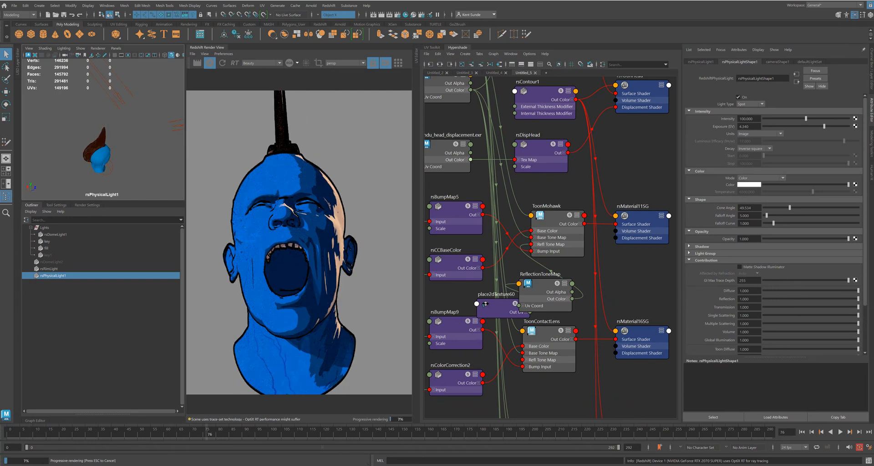
pyautogui.hotkey('alt', 'v')
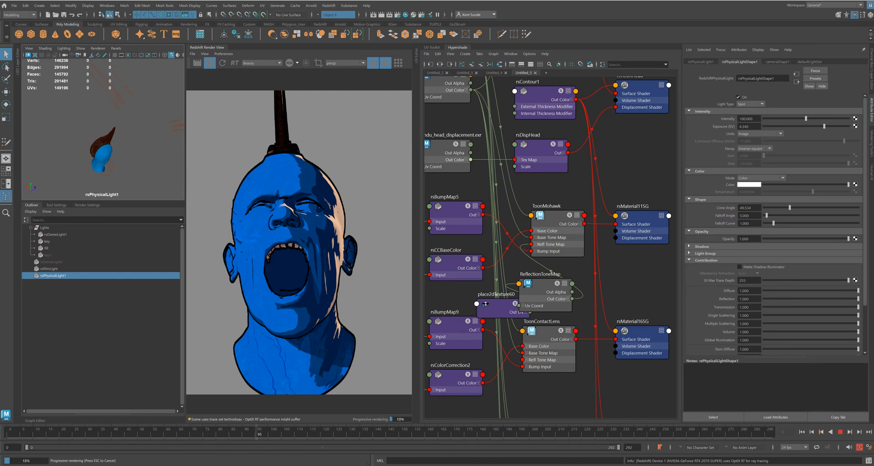
pyautogui.hotkey('alt', 'v')
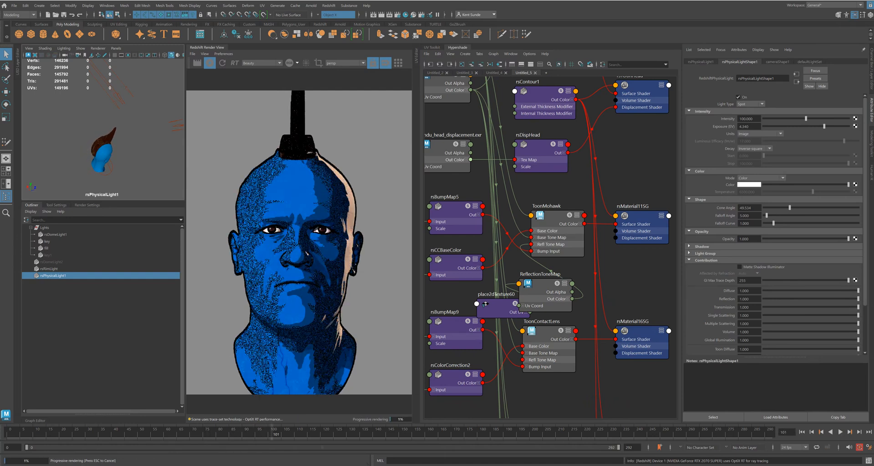
pyautogui.hotkey('alt', 'v')
pyautogui.hotkey('alt', 'v')
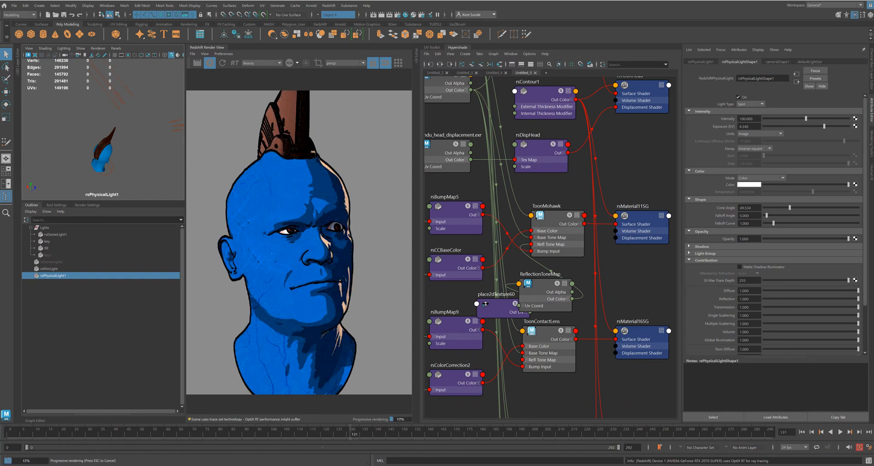
# Lower the internal angle threshold of rsContour1 to about 18
pyautogui.keyDown('alt'); pyautogui.moveTo(537, 182); pyautogui.dragTo(547, 365, button='middle'); pyautogui.keyUp('alt')
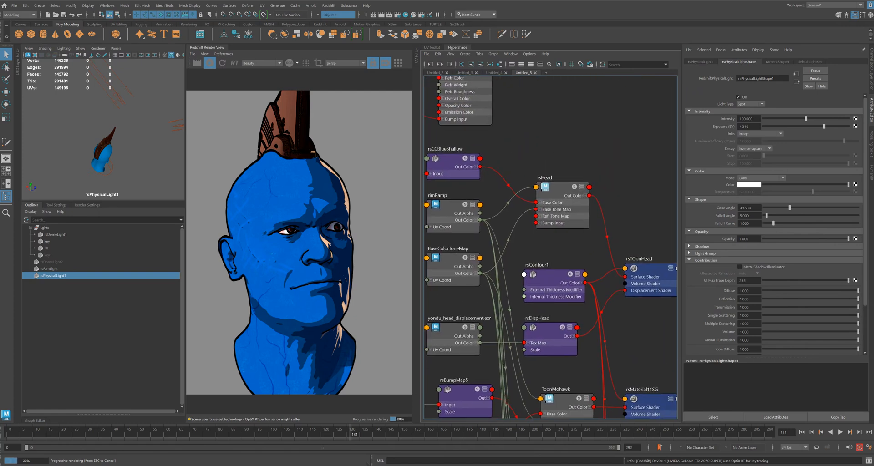
pyautogui.click(552, 275)
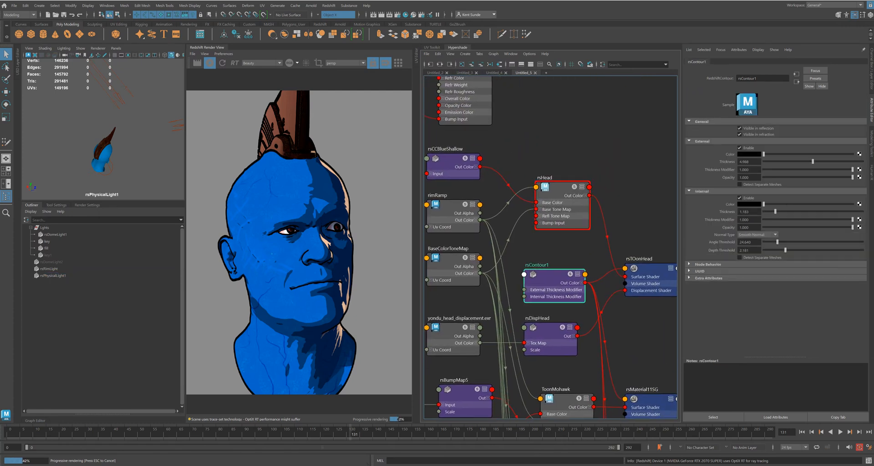
pyautogui.moveTo(777, 242)
pyautogui.mouseDown()
pyautogui.moveTo(765, 242)
pyautogui.moveTo(774, 242)
pyautogui.mouseUp()
# Switch the modelling viewport to the persp1 camera and frame the face up close
pyautogui.click(116, 48)
pyautogui.moveTo(137, 55)
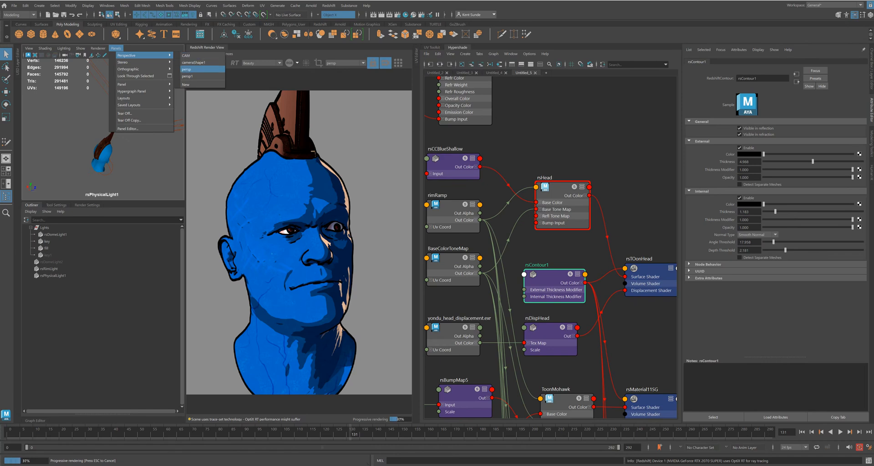
pyautogui.click(188, 76)
pyautogui.keyDown('alt'); pyautogui.moveTo(93, 171); pyautogui.dragTo(111, 105, button='middle'); pyautogui.keyUp('alt')
pyautogui.keyDown('alt'); pyautogui.moveTo(102, 128); pyautogui.dragTo(137, 130, button='right'); pyautogui.keyUp('alt')
pyautogui.keyDown('alt'); pyautogui.moveTo(109, 141); pyautogui.dragTo(111, 116, button='middle'); pyautogui.keyUp('alt')
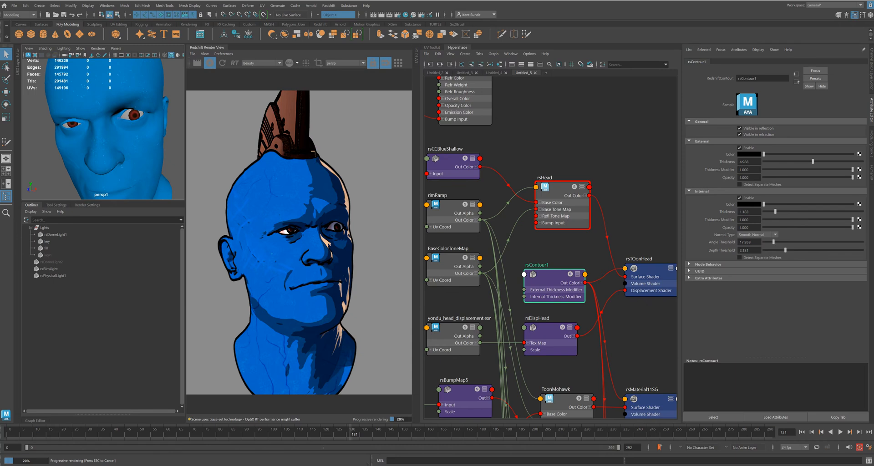
pyautogui.keyDown('alt'); pyautogui.moveTo(94, 137); pyautogui.dragTo(119, 137); pyautogui.keyUp('alt')
# Turn symmetry off and soften the edges of the yondu_head_master_geo head mesh
pyautogui.click(112, 136)
pyautogui.click(337, 15)
pyautogui.click(341, 20)
pyautogui.keyDown('alt'); pyautogui.moveTo(98, 132); pyautogui.dragTo(138, 132, button='right'); pyautogui.keyUp('alt')
pyautogui.moveTo(106, 105); pyautogui.dragTo(107, 87, button='right')
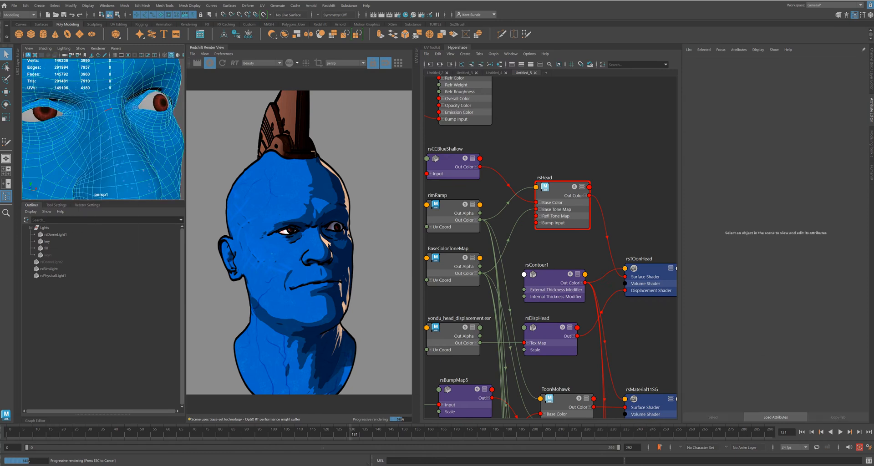
pyautogui.click(112, 161)
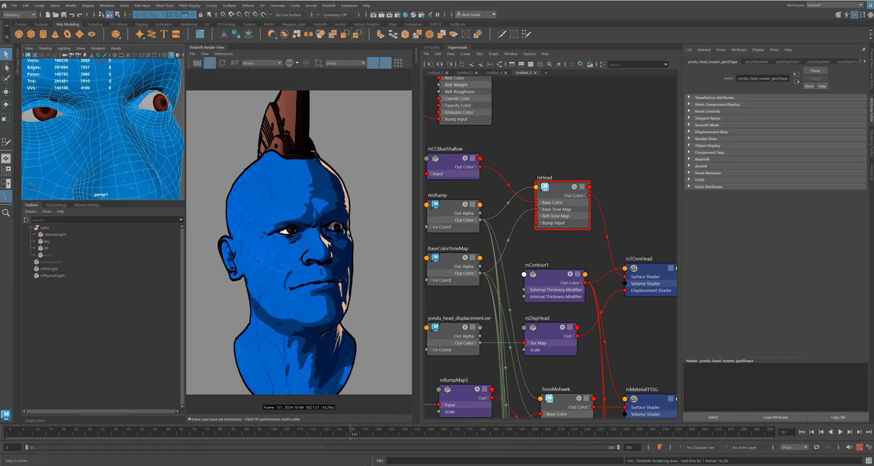
pyautogui.click(189, 5)
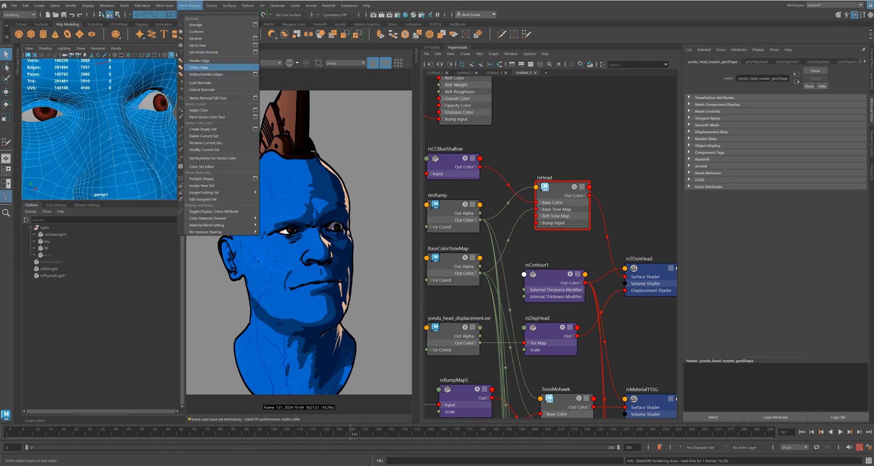
pyautogui.click(199, 67)
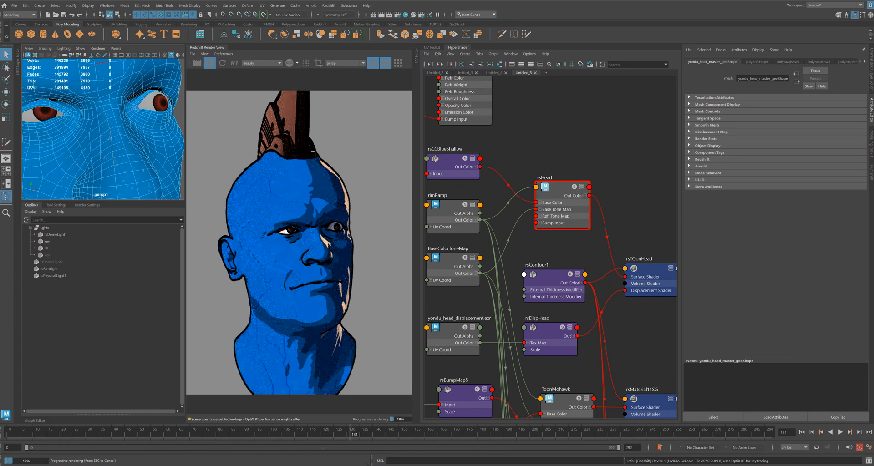
# Set rsContour1's internal normal type to Geometric Normal and its angle threshold to about 27.6
pyautogui.click(559, 187)
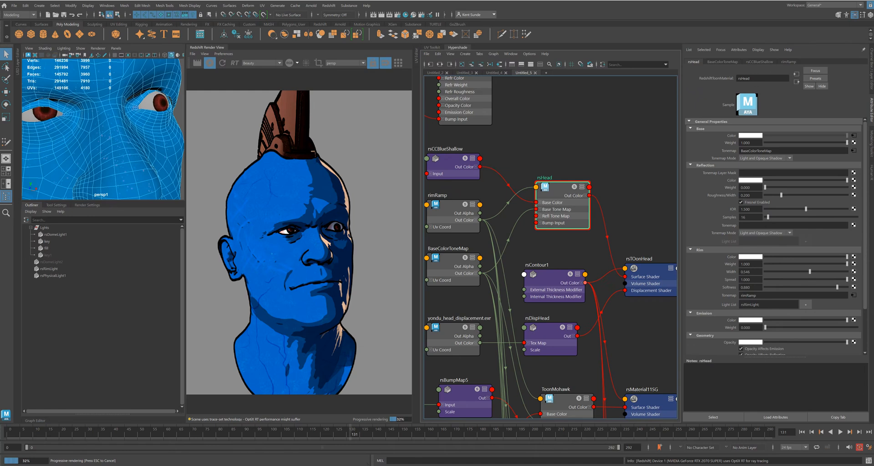
pyautogui.click(551, 275)
pyautogui.click(758, 235)
pyautogui.click(756, 242)
pyautogui.moveTo(773, 243); pyautogui.dragTo(784, 242)
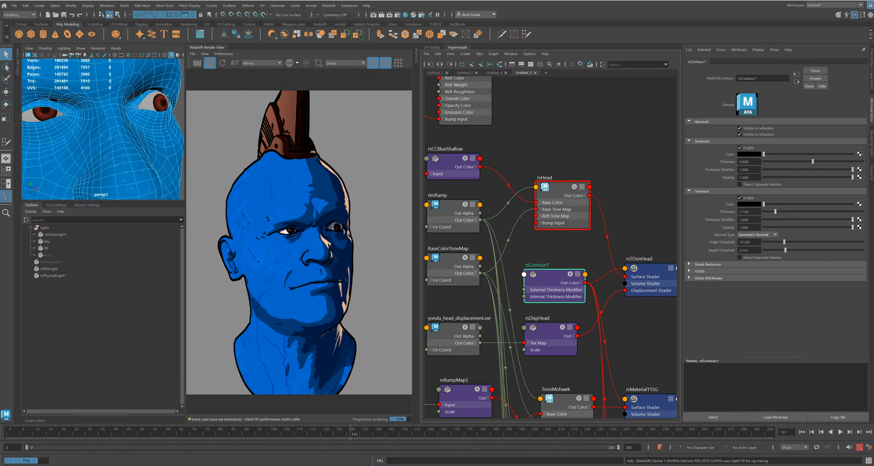
# Scrub to frame 68 and play the head animation in stretches up to frames 92 and 109, checking the contours in the render
pyautogui.moveTo(157, 432); pyautogui.dragTo(187, 432)
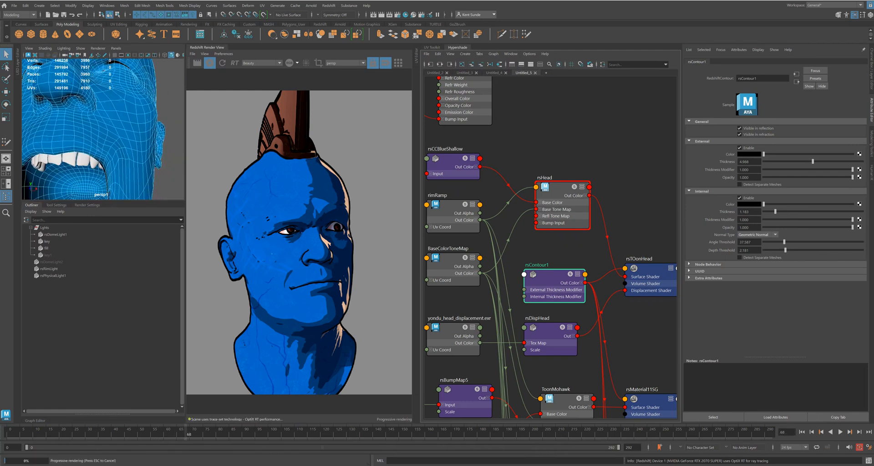
pyautogui.hotkey('alt', 'v')
pyautogui.hotkey('alt', 'v')
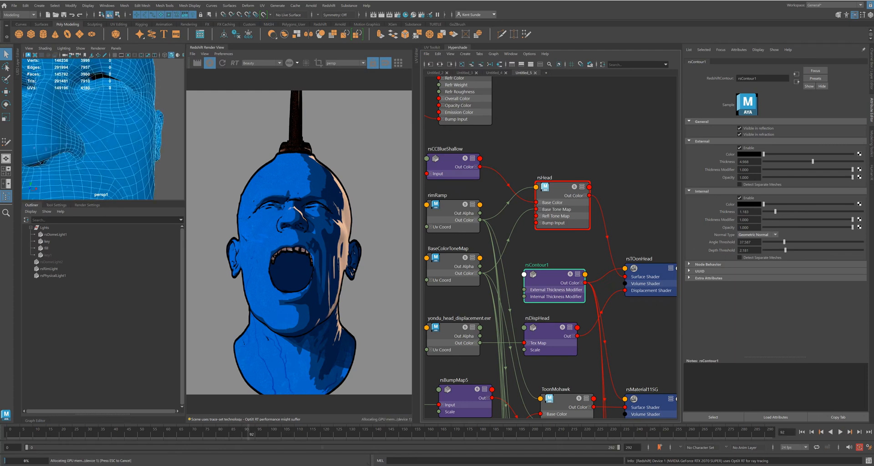
pyautogui.hotkey('alt', 'v')
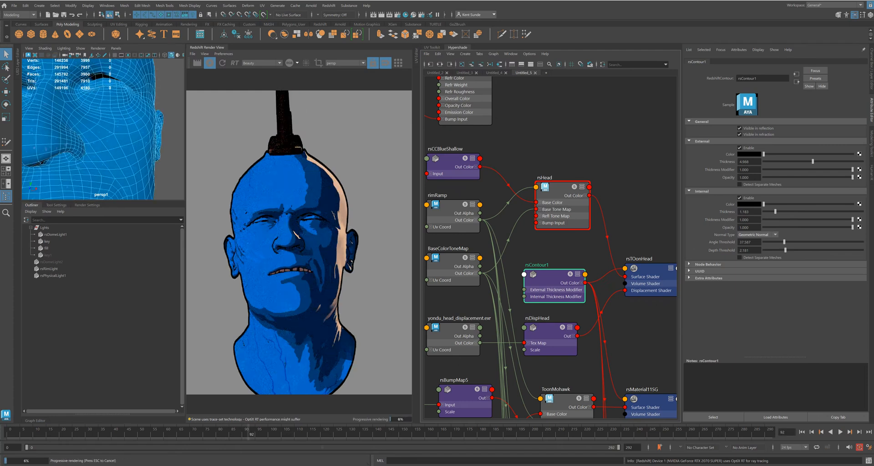
pyautogui.hotkey('alt', 'v')
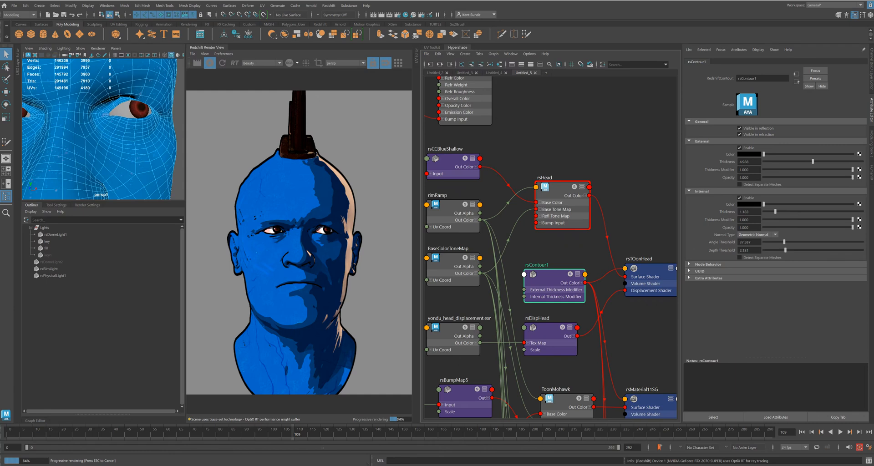
# Change the color of rsDomeLight1 from gray to a muted blue-violet for the render background
pyautogui.click(55, 235)
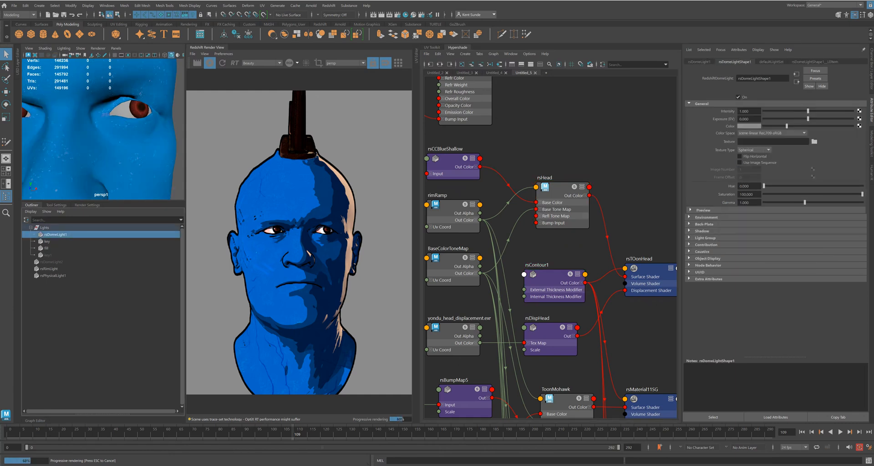
pyautogui.click(748, 126)
pyautogui.click(769, 144)
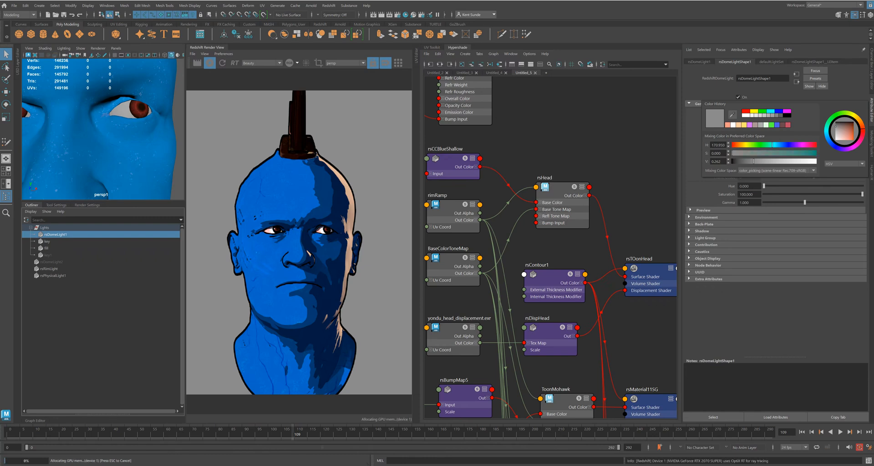
pyautogui.click(794, 154)
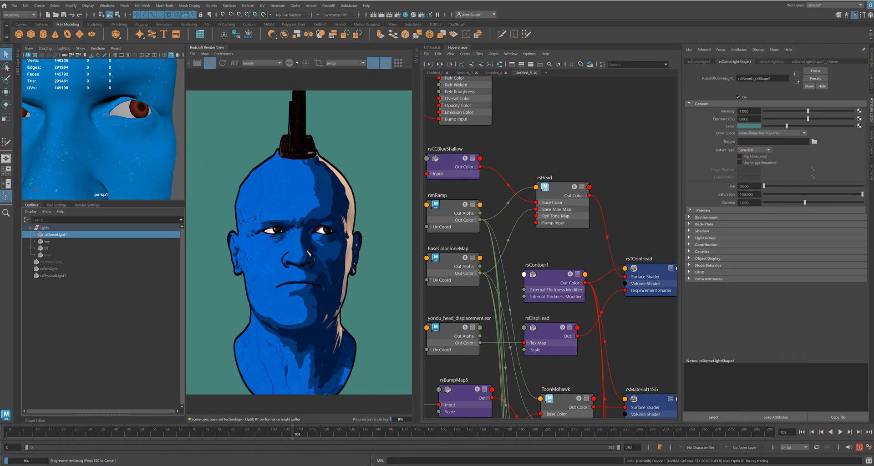
pyautogui.click(749, 126)
pyautogui.moveTo(873, 140); pyautogui.dragTo(863, 156)
# Widen the Redshift render view, show its display settings and enable Photographic Exposure
pyautogui.moveTo(422, 227); pyautogui.dragTo(545, 228)
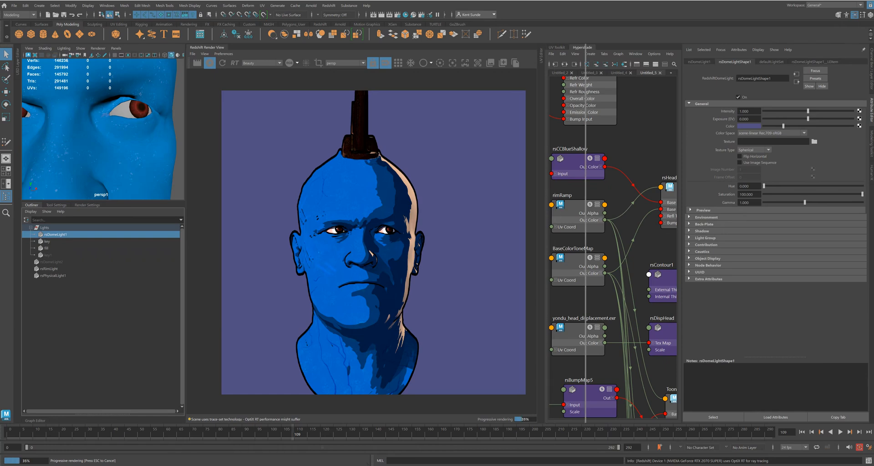
pyautogui.moveTo(544, 228); pyautogui.dragTo(634, 228)
pyautogui.click(627, 63)
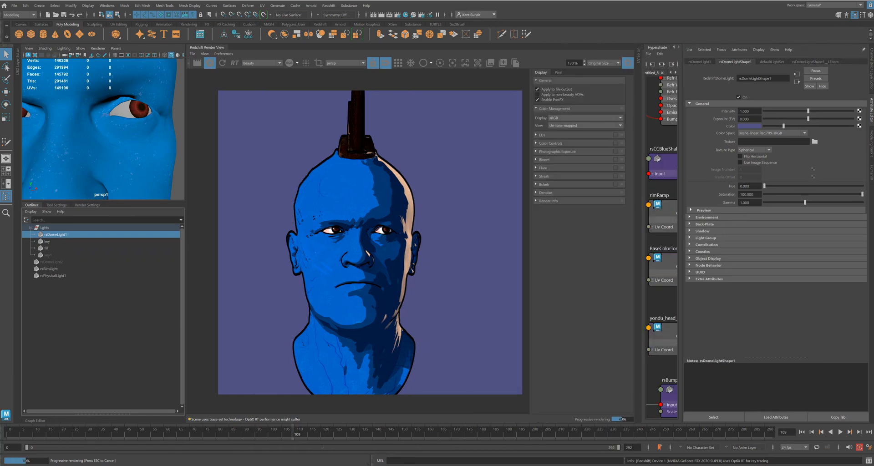
pyautogui.click(556, 152)
pyautogui.click(615, 152)
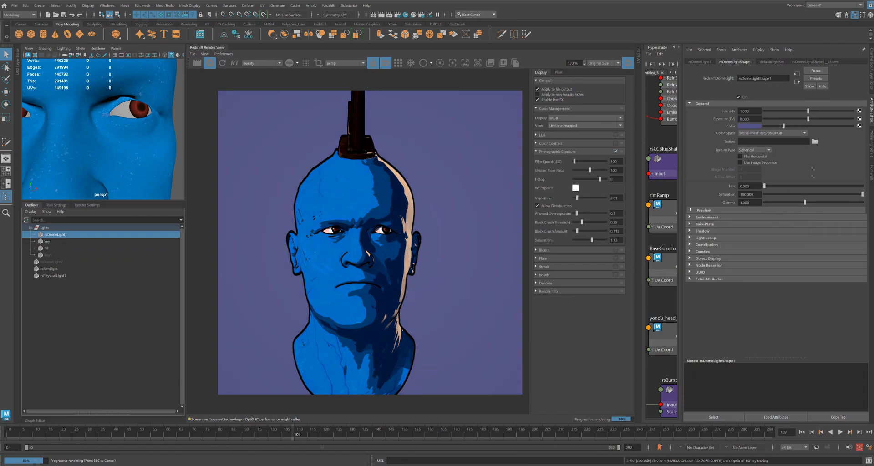
# Set Photographic Exposure's vignetting to about 16.2, allowed overexposure to about 0.24 and saturation to 1.21, and play the animation
pyautogui.moveTo(576, 213); pyautogui.dragTo(595, 198)
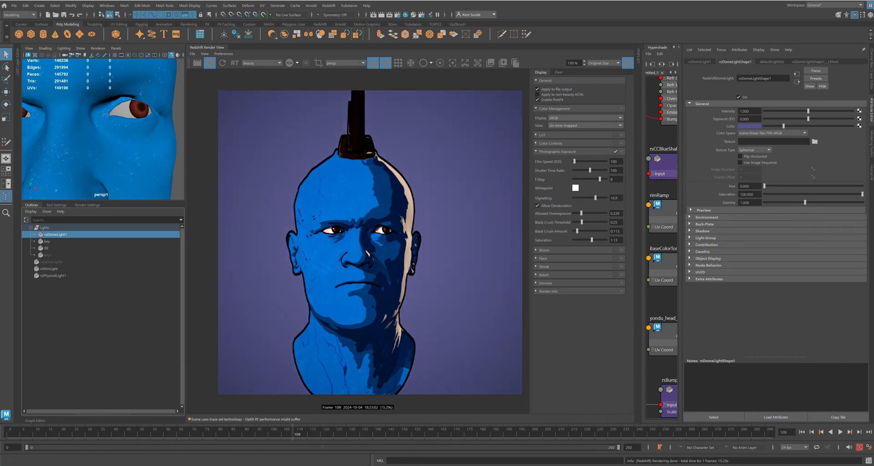
pyautogui.moveTo(591, 240); pyautogui.dragTo(593, 240)
pyautogui.hotkey('alt', 'v')
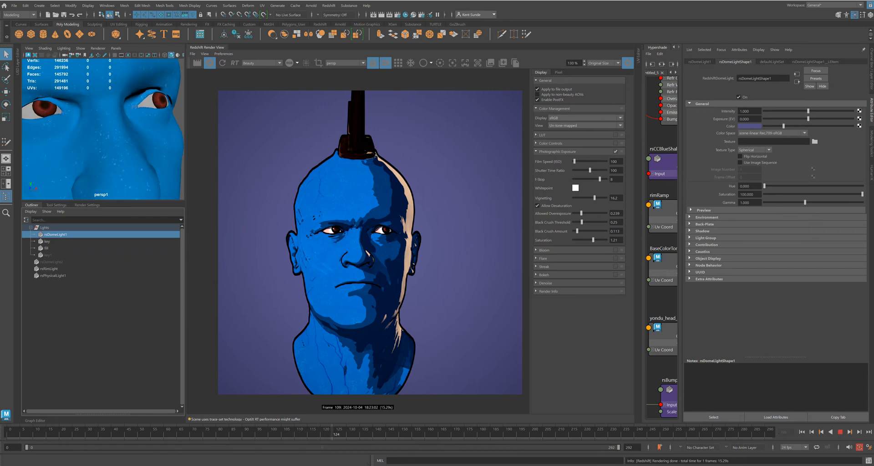